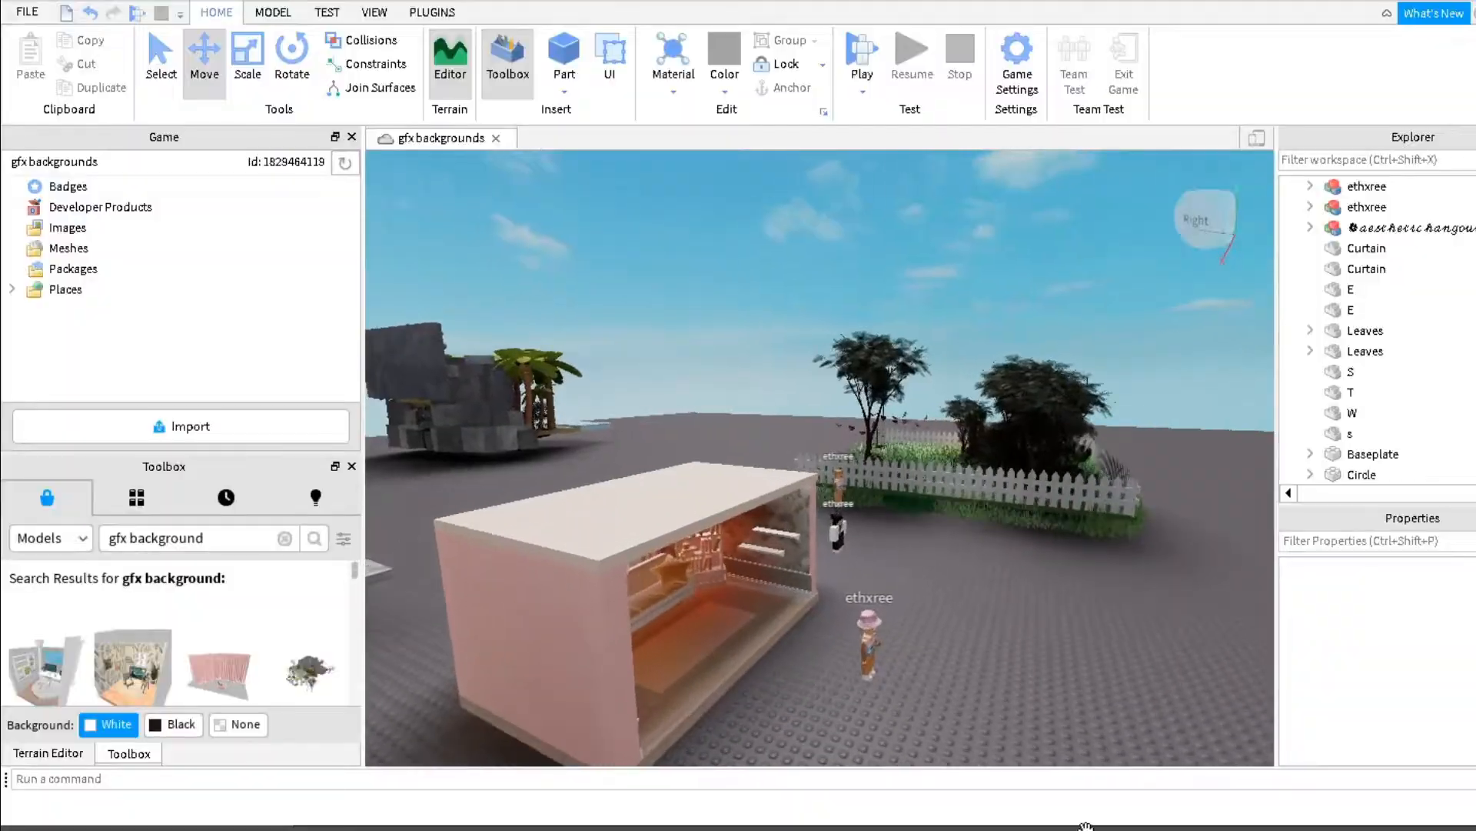
Examine the furnished pink room set from outside and through its open front
{"action": "key", "text": "w"}
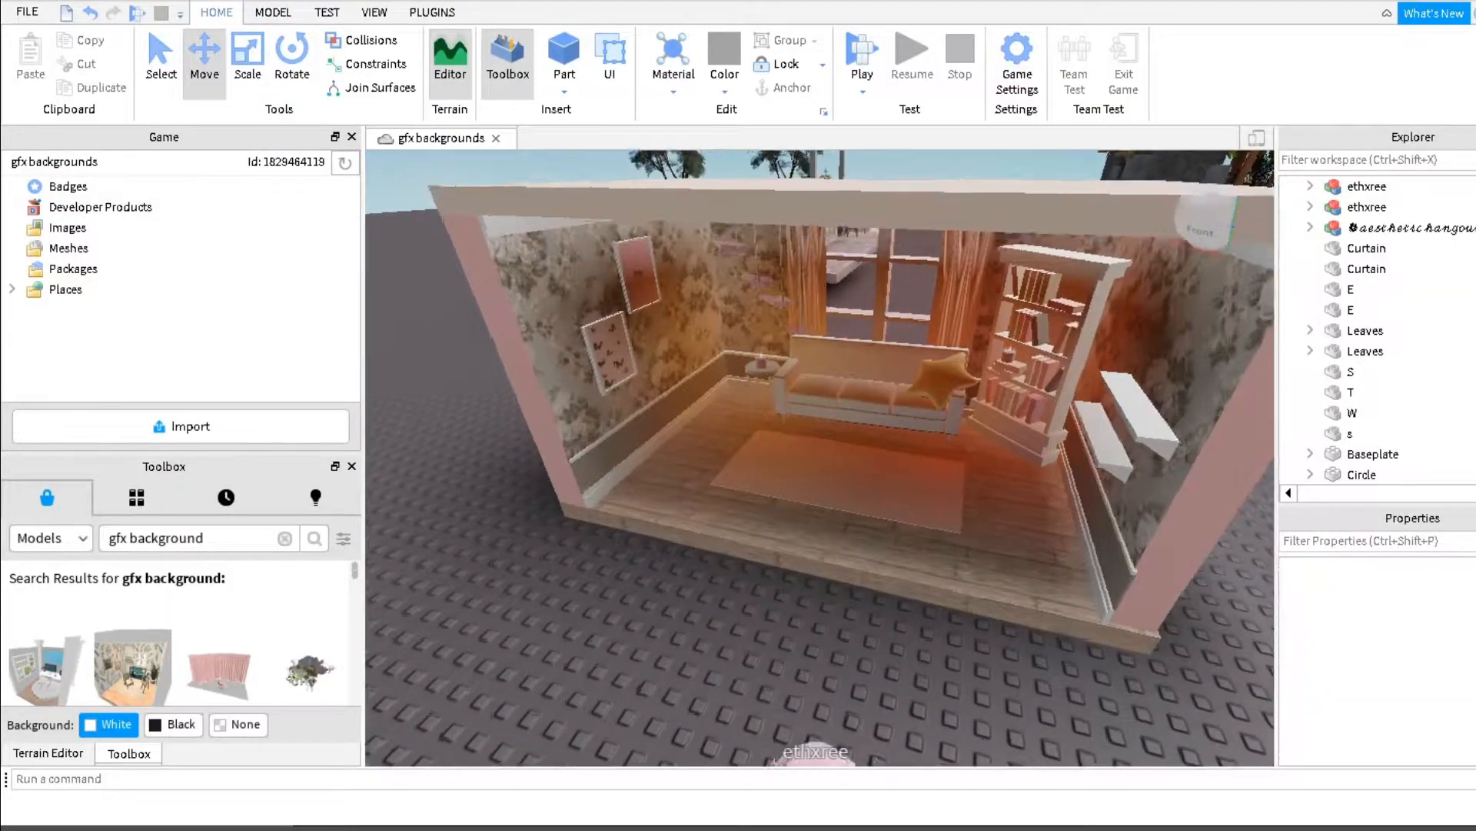
{"action": "scroll", "coordinate": [1087, 825], "scroll_direction": "down", "scroll_amount": 8}
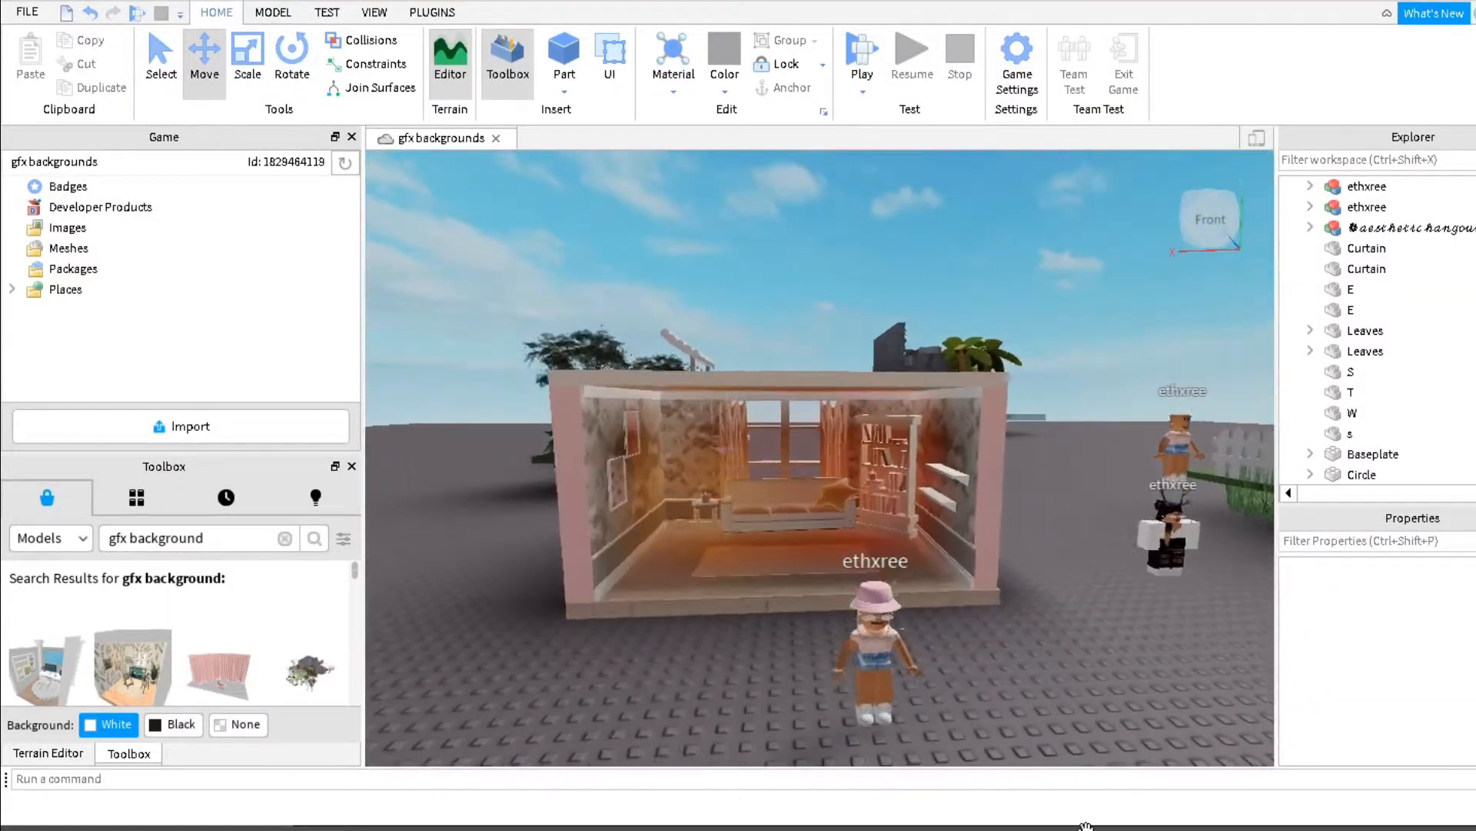
{"action": "scroll", "coordinate": [1086, 827], "scroll_direction": "up", "scroll_amount": 6}
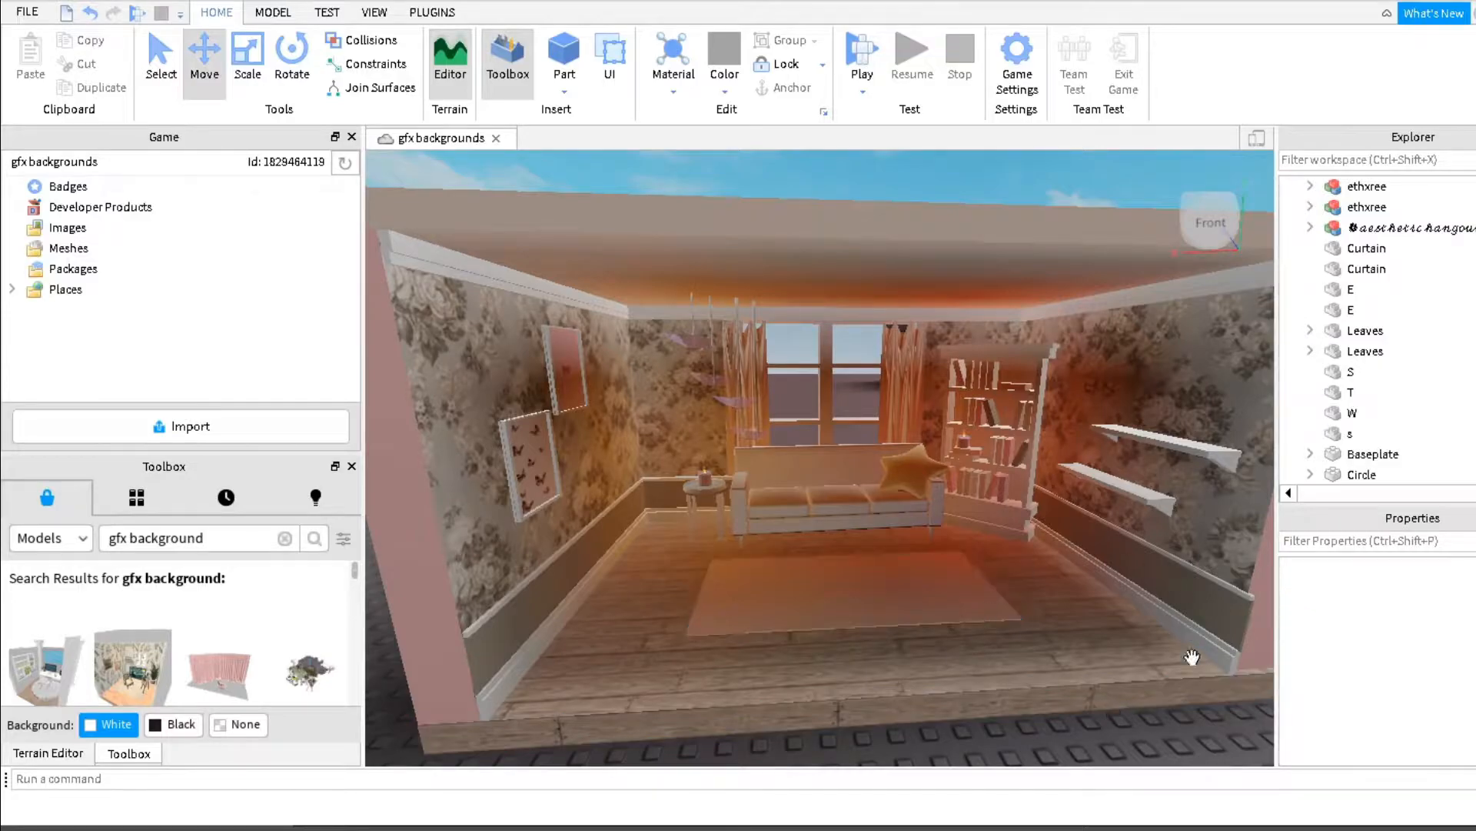
{"action": "scroll", "coordinate": [1187, 815], "scroll_direction": "down", "scroll_amount": 8}
{"action": "mouse_move", "coordinate": [1187, 815]}
{"action": "right_mouse_down"}
{"action": "mouse_move", "coordinate": [1292, 815]}
{"action": "mouse_move", "coordinate": [1187, 815]}
{"action": "right_mouse_up"}
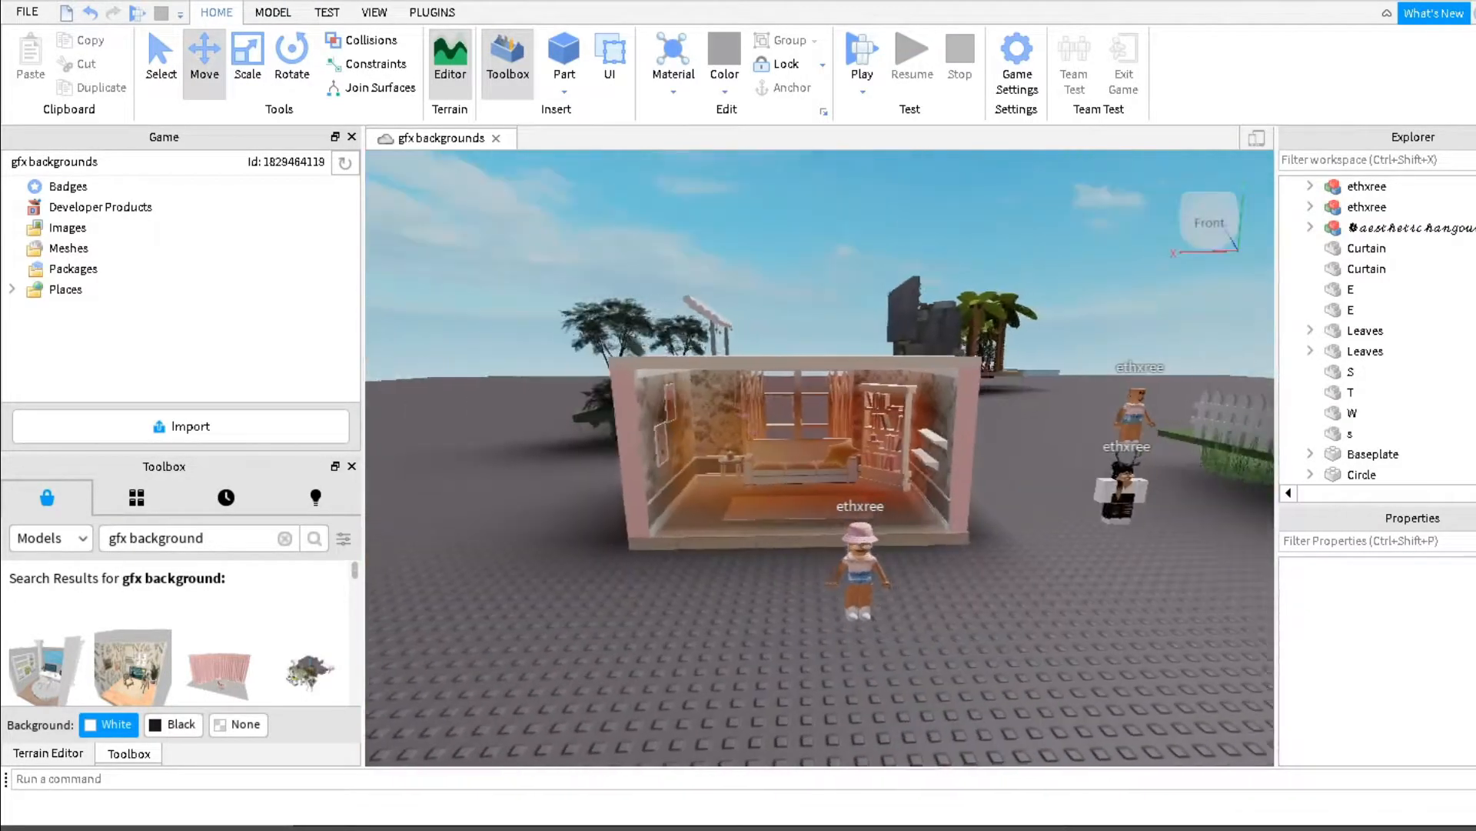
{"action": "right_click_drag", "start_coordinate": [1134, 764], "coordinate": [1137, 778]}
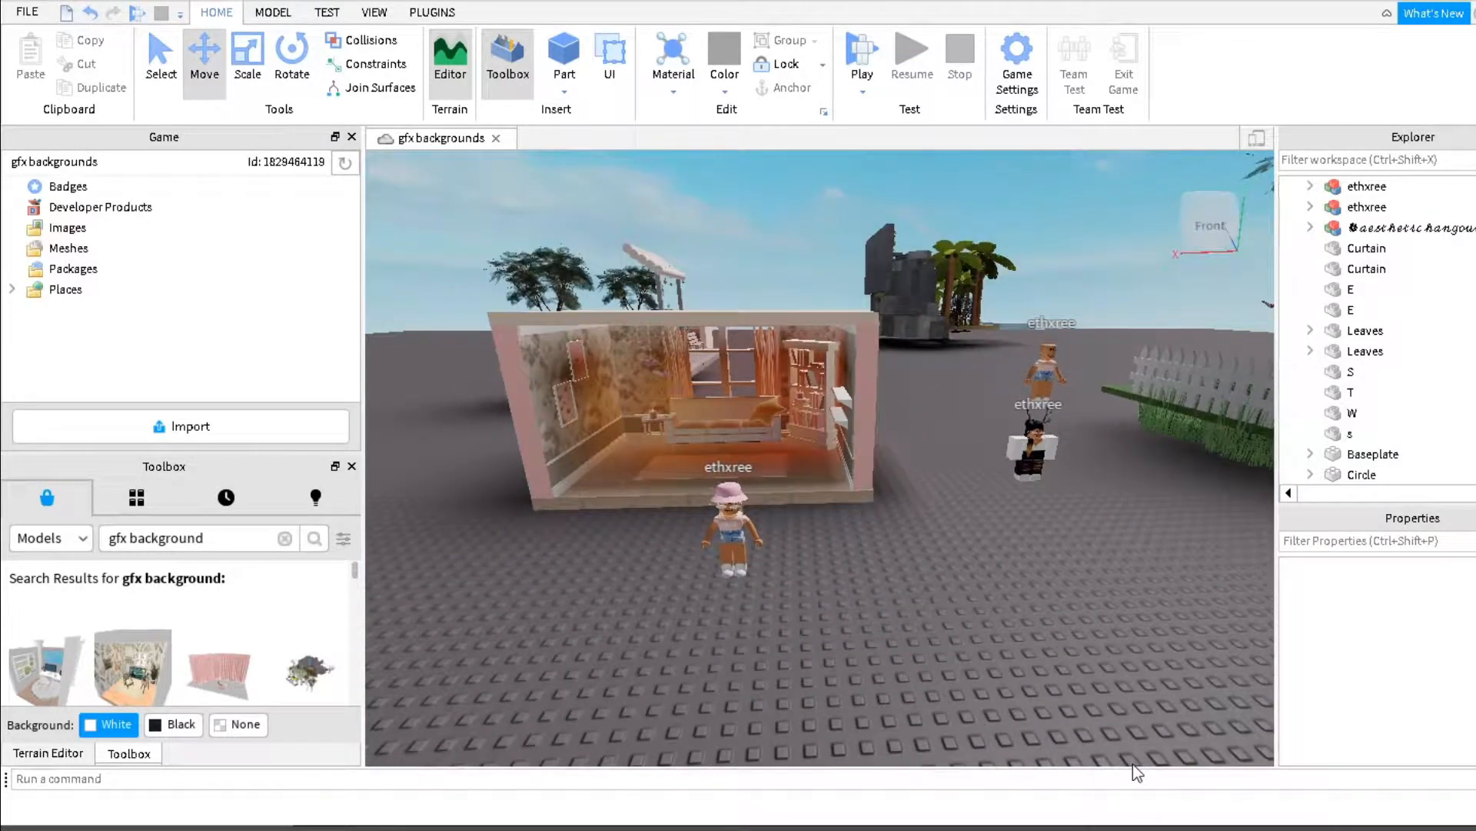
Spawn another avatar in the scene with the Load Character plugin, replacing the AlreadyPro entry with the account's username
{"action": "left_click", "coordinate": [432, 12]}
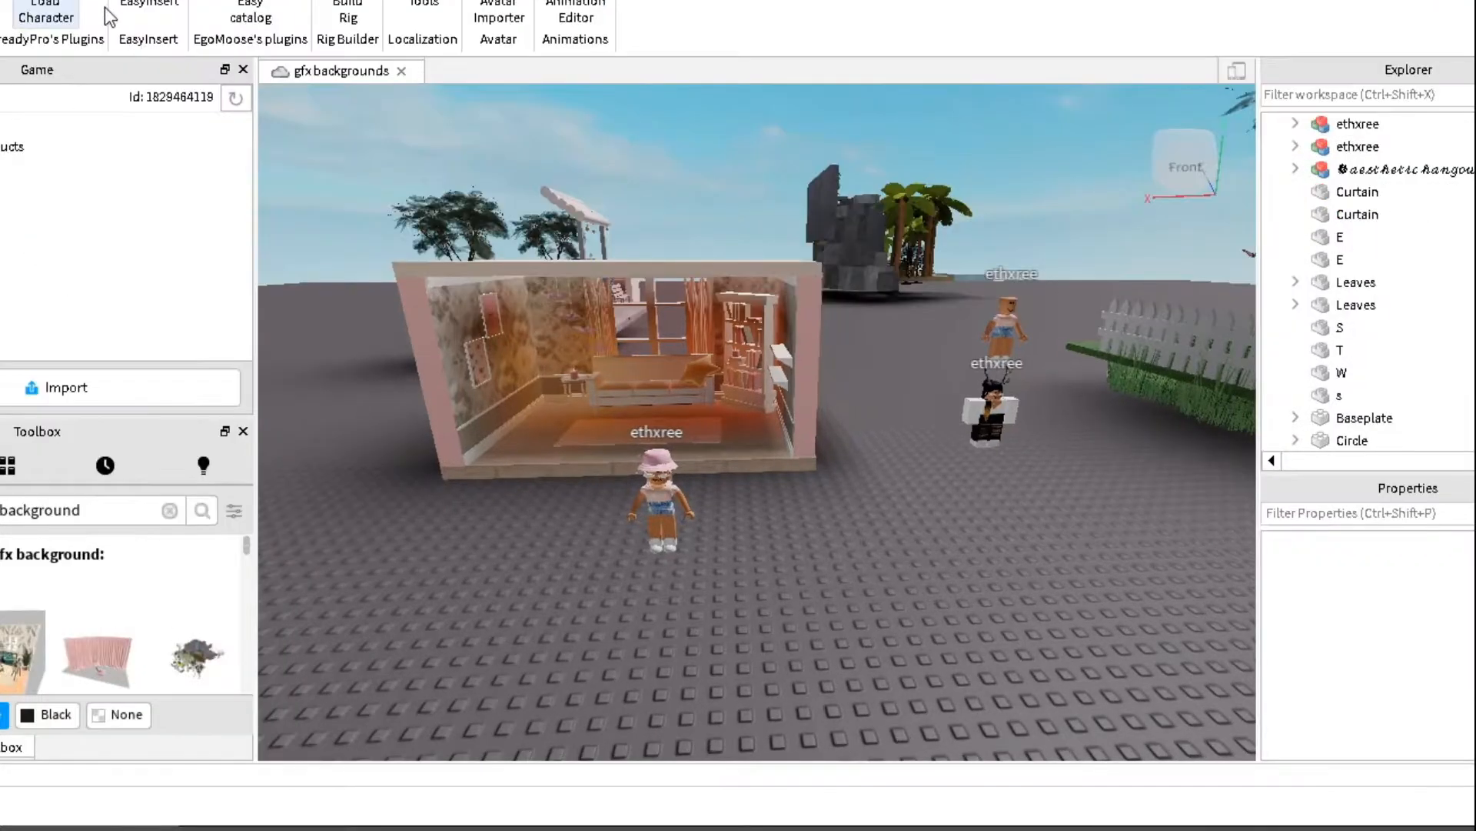
{"action": "left_click", "coordinate": [84, 14]}
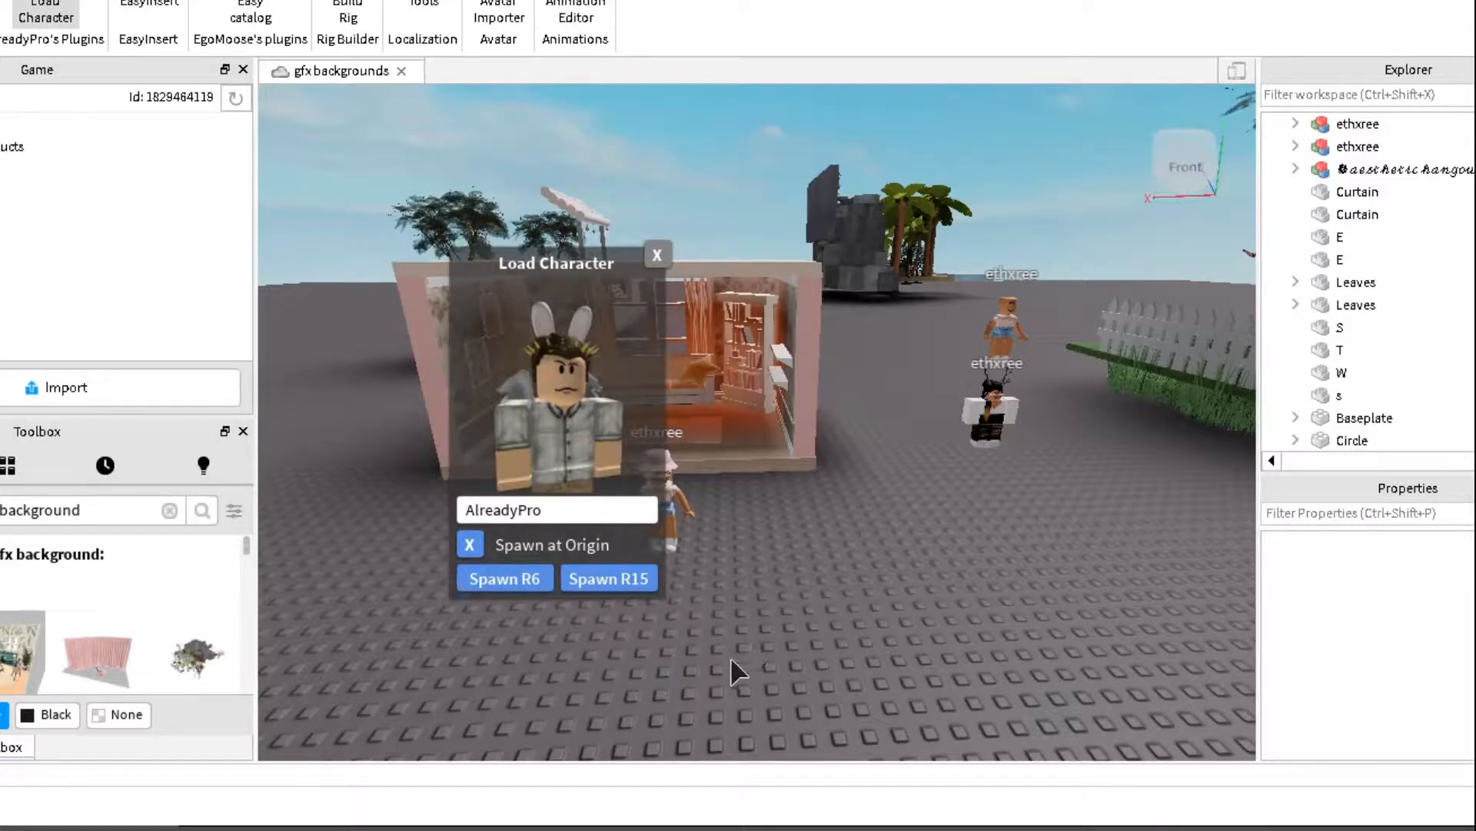
{"action": "key", "text": "BackSpace"}
{"action": "key", "text": "BackSpace"}
{"action": "key", "text": "BackSpace"}
{"action": "key", "text": "BackSpace"}
{"action": "key", "text": "BackSpace"}
{"action": "key", "text": "BackSpace"}
{"action": "key", "text": "BackSpace"}
{"action": "key", "text": "BackSpace"}
{"action": "key", "text": "BackSpace"}
{"action": "key", "text": "BackSpace"}
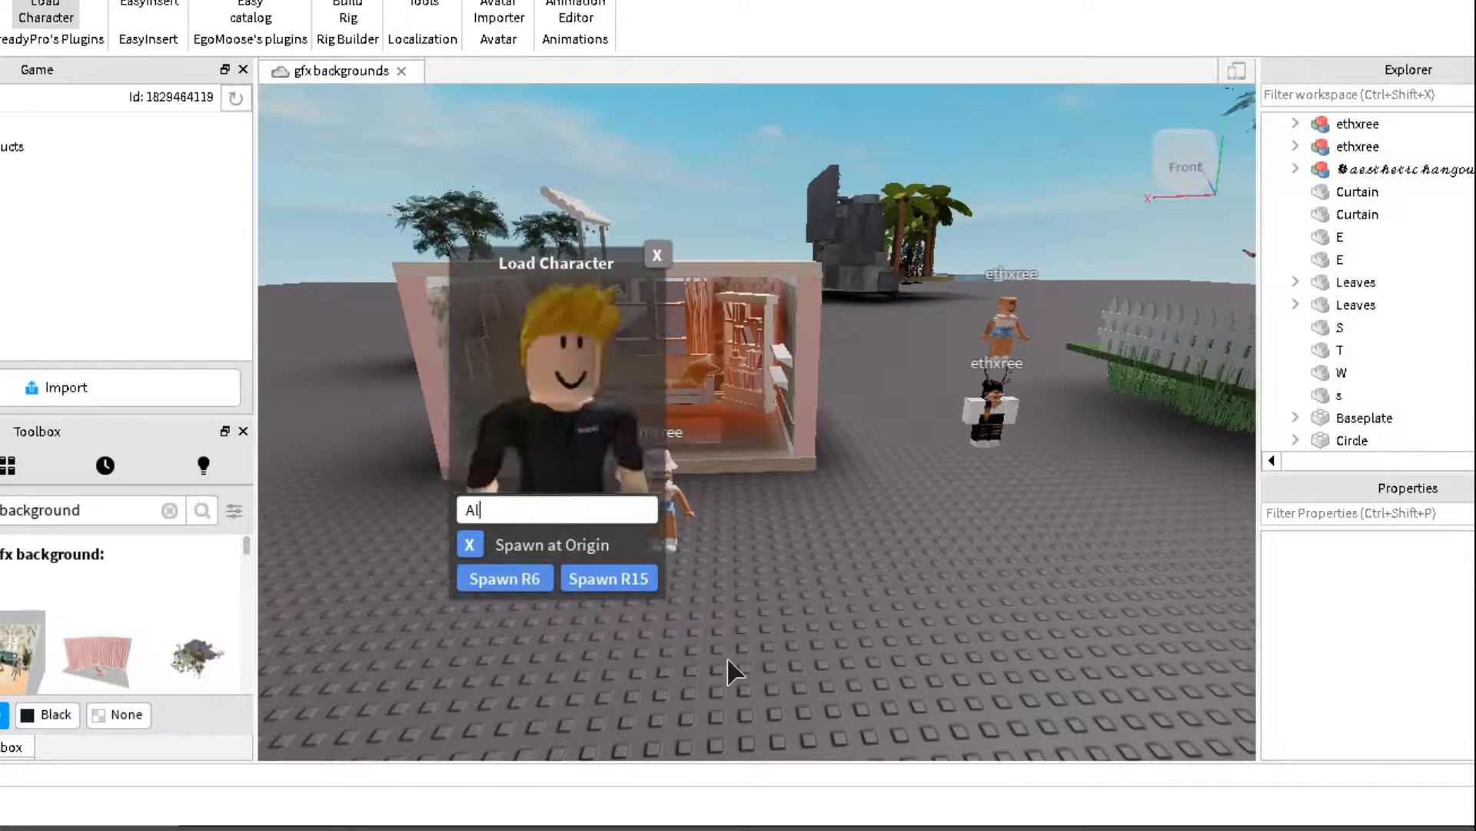
{"action": "type", "text": "ethxree"}
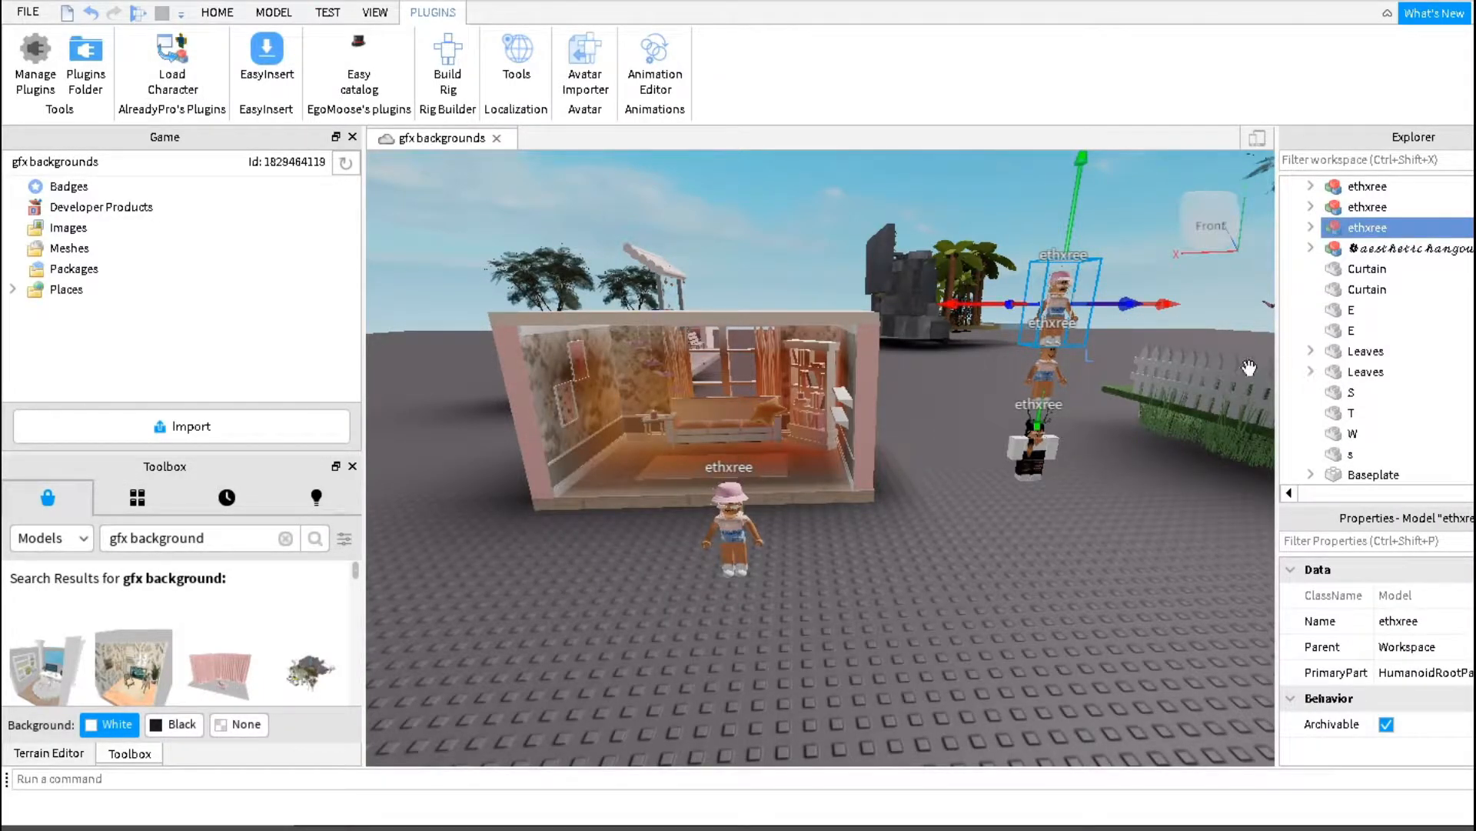
{"action": "left_click", "coordinate": [1198, 601]}
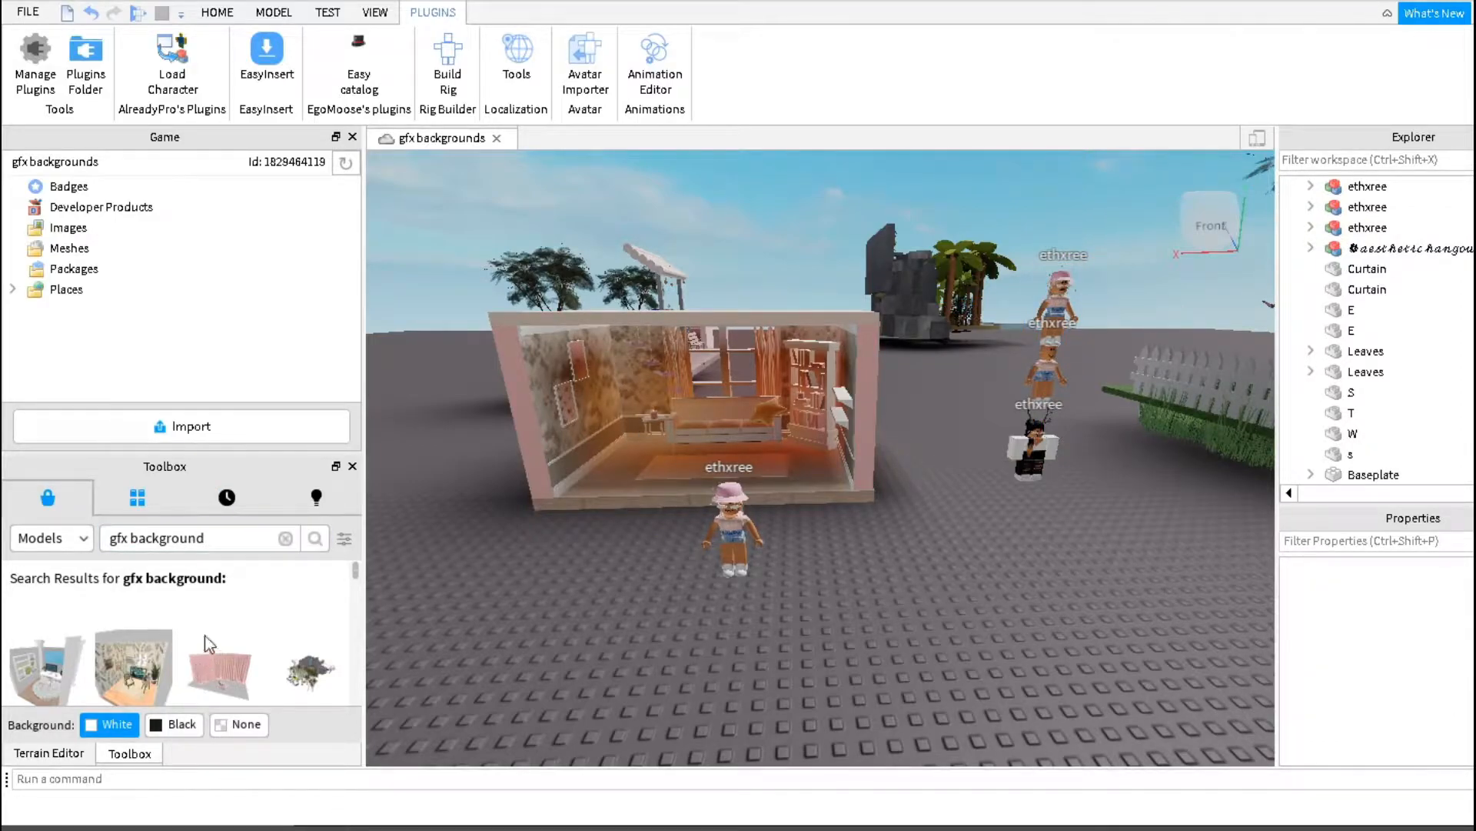
Make sure the Toolbox is displayed and enlarge its results area
{"action": "left_click", "coordinate": [394, 13]}
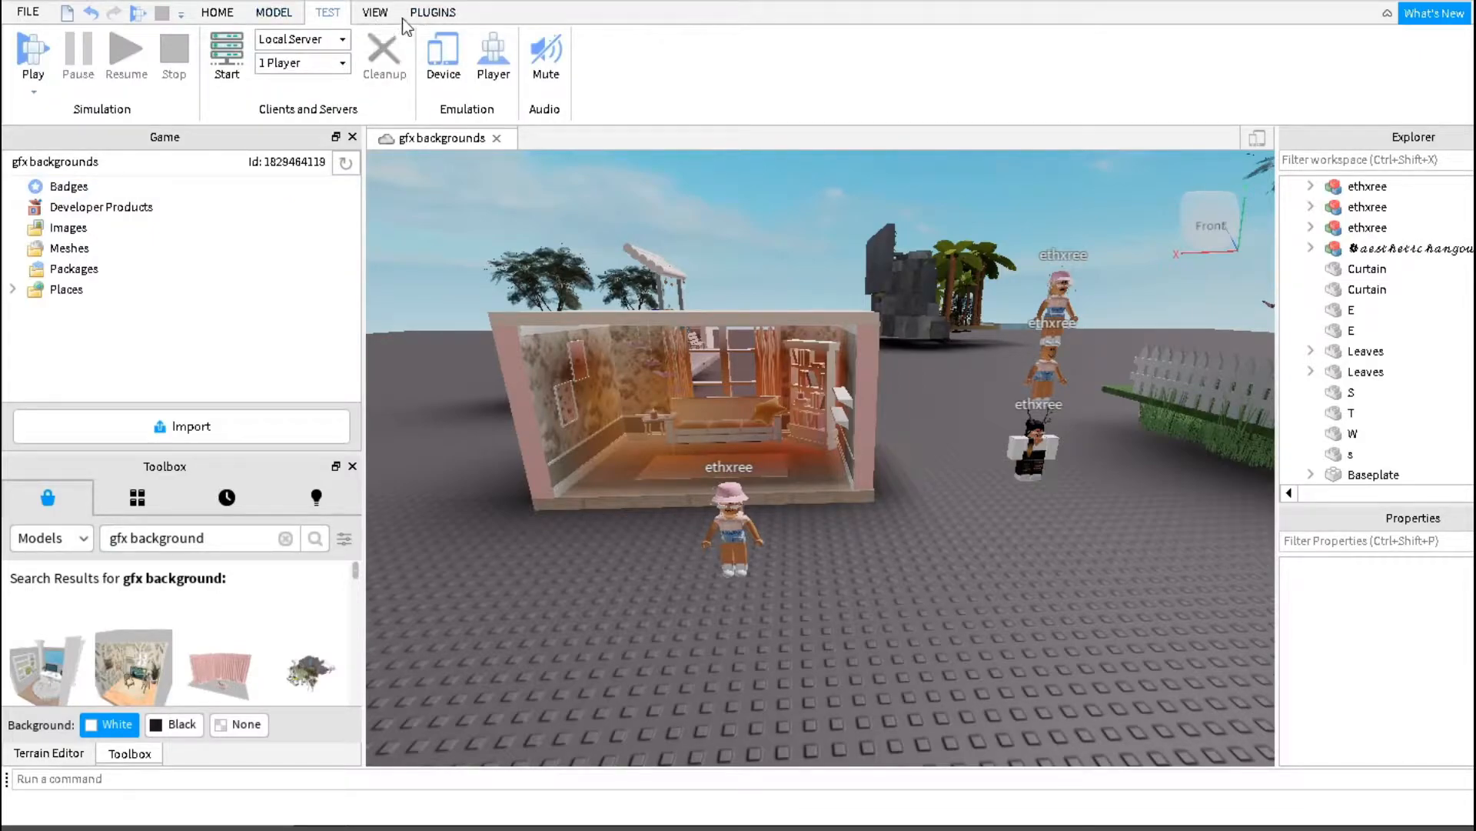
{"action": "left_click", "coordinate": [376, 13]}
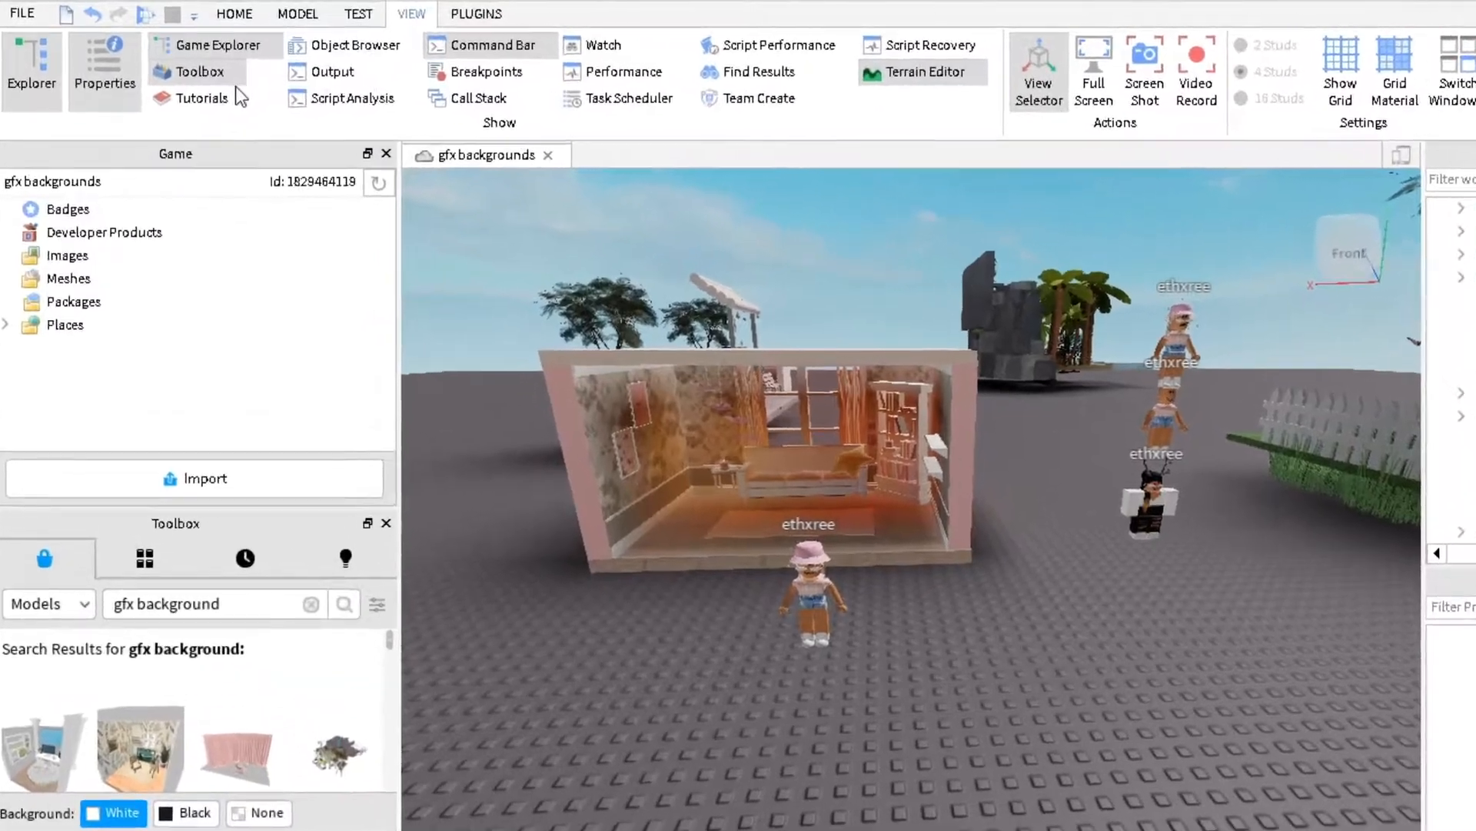
{"action": "left_click", "coordinate": [209, 66]}
{"action": "left_click", "coordinate": [209, 67]}
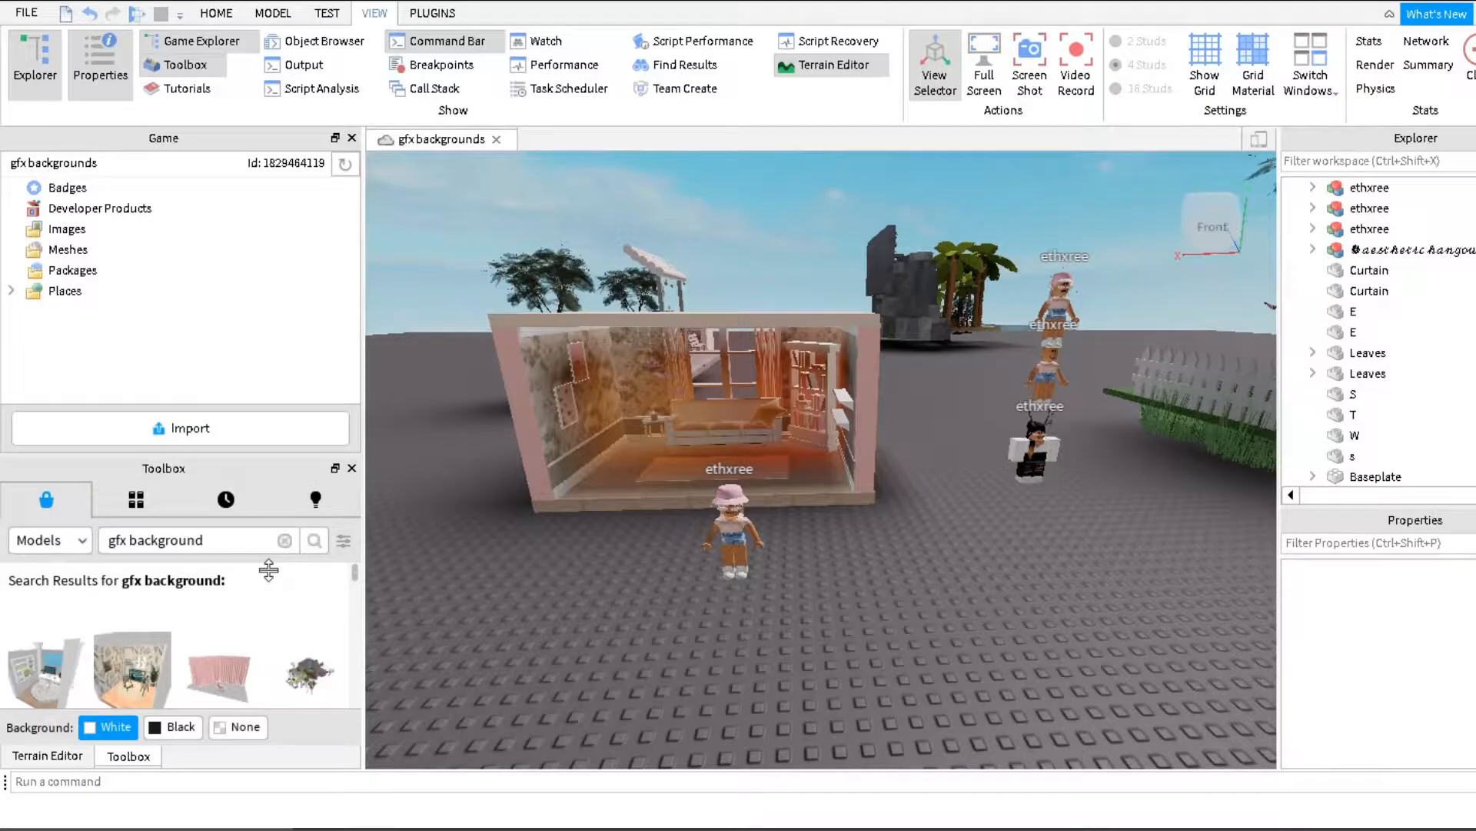
{"action": "left_click_drag", "start_coordinate": [268, 569], "coordinate": [269, 389]}
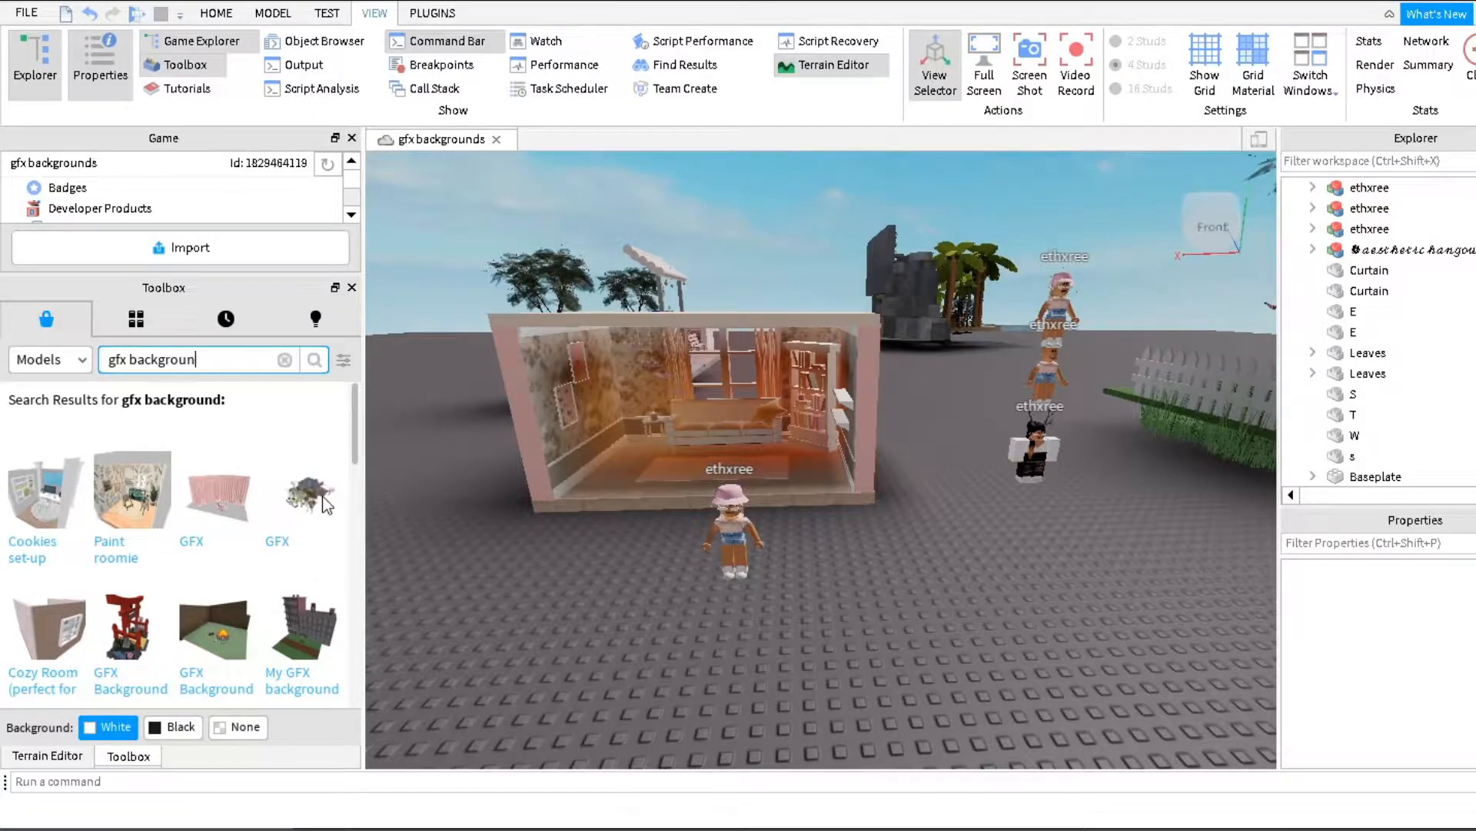
Search the Toolbox models for "aesthetic room"
{"action": "key", "text": "ctrl+BackSpace"}
{"action": "key", "text": "ctrl+BackSpace"}
{"action": "type", "text": "aesther"}
{"action": "type", "text": "ic room"}
{"action": "key", "text": "Return"}
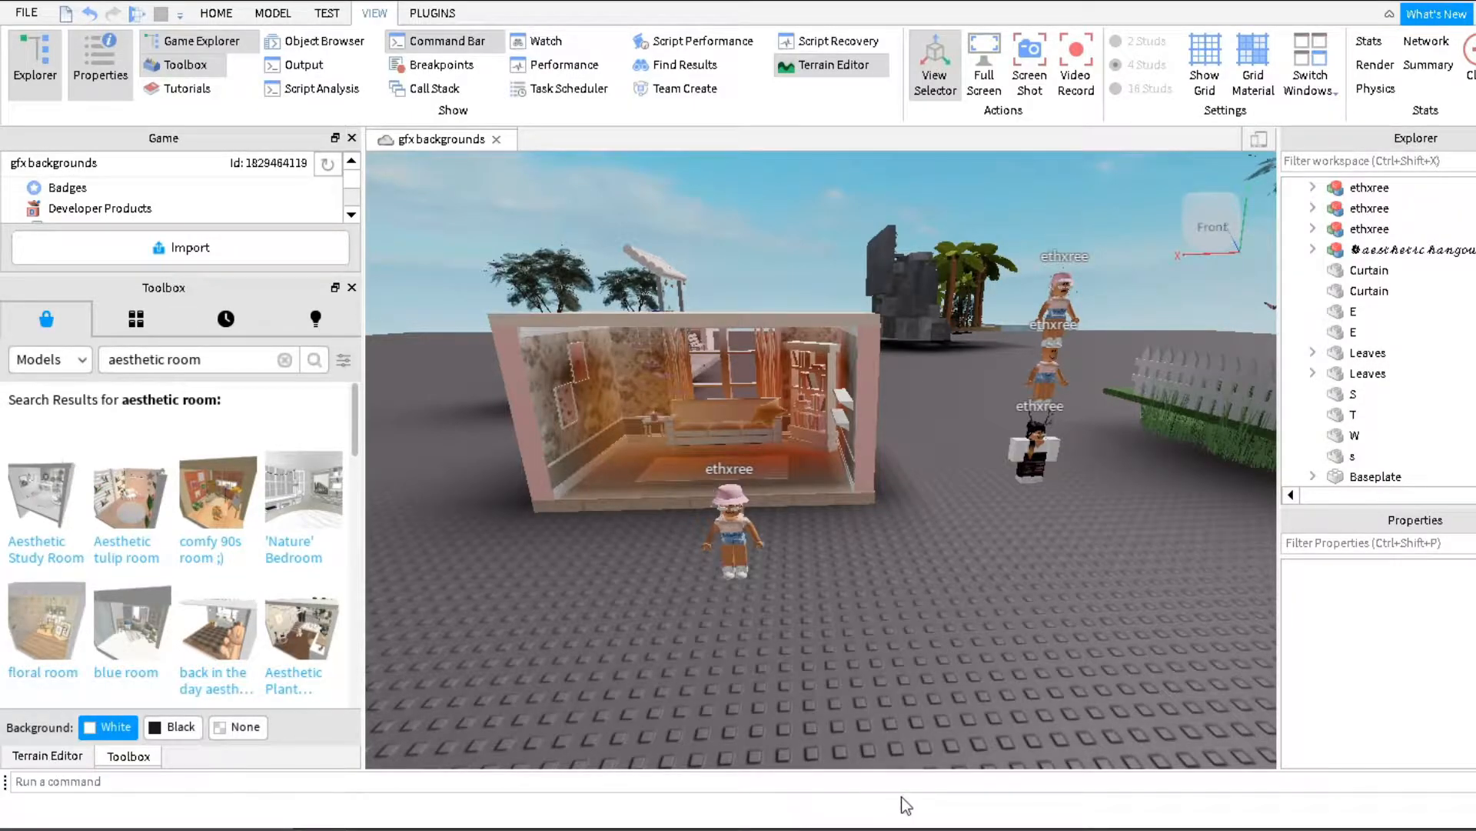
Box-select the parts that make up the furnished pink room
{"action": "right_click_drag", "start_coordinate": [1192, 749], "coordinate": [1173, 736]}
{"action": "scroll", "coordinate": [1179, 734], "scroll_direction": "up", "scroll_amount": 5}
{"action": "scroll", "coordinate": [1178, 735], "scroll_direction": "down", "scroll_amount": 8}
{"action": "left_click_drag", "start_coordinate": [765, 350], "coordinate": [1255, 758]}
{"action": "left_click", "coordinate": [719, 635]}
{"action": "right_click_drag", "start_coordinate": [711, 633], "coordinate": [736, 648]}
{"action": "key", "text": "d"}
{"action": "key", "text": "w"}
{"action": "key", "text": "s"}
{"action": "left_click_drag", "start_coordinate": [698, 254], "coordinate": [1071, 725]}
Examine the selected room parts from several angles and distances
{"action": "right_click_drag", "start_coordinate": [649, 497], "coordinate": [651, 494]}
{"action": "key", "text": "a"}
{"action": "key", "text": "w"}
{"action": "key", "text": "d"}
{"action": "key", "text": "w"}
{"action": "key", "text": "s"}
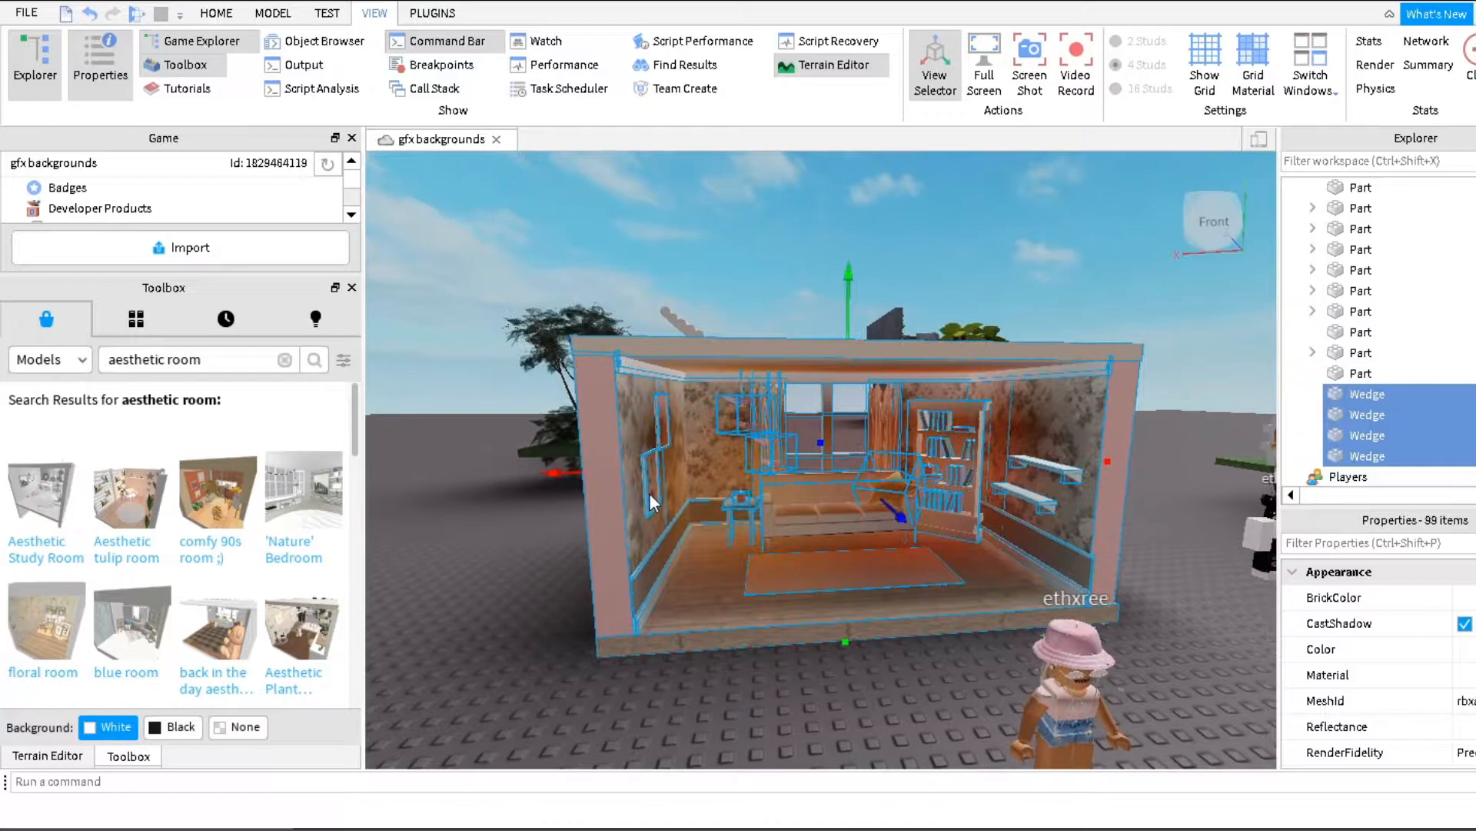
{"action": "key", "text": "w"}
{"action": "key", "text": "s"}
{"action": "key", "text": "d"}
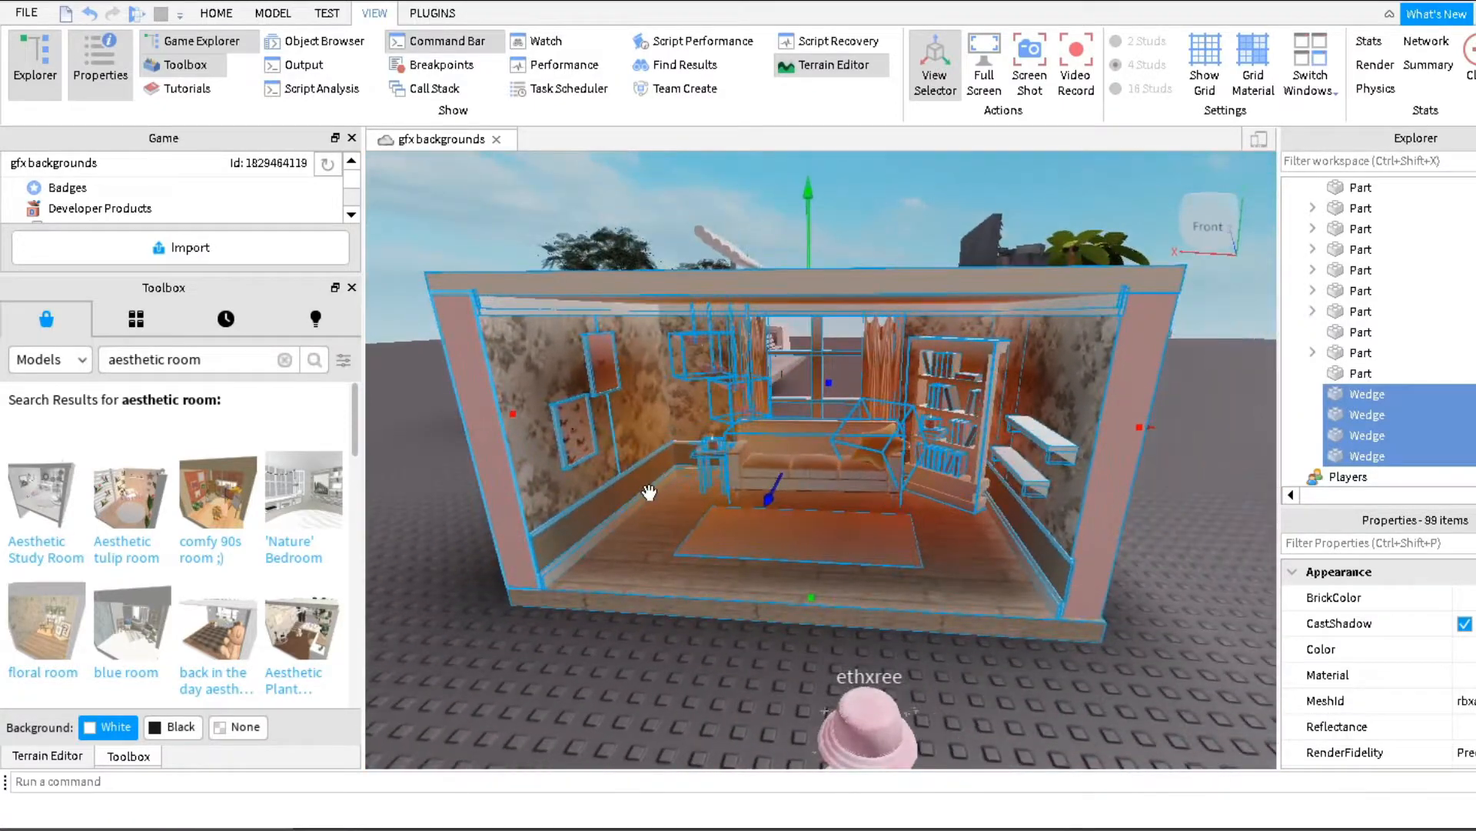
{"action": "key", "text": "a"}
{"action": "right_click_drag", "start_coordinate": [649, 492], "coordinate": [649, 492]}
{"action": "scroll", "coordinate": [1387, 332], "scroll_direction": "up", "scroll_amount": 5}
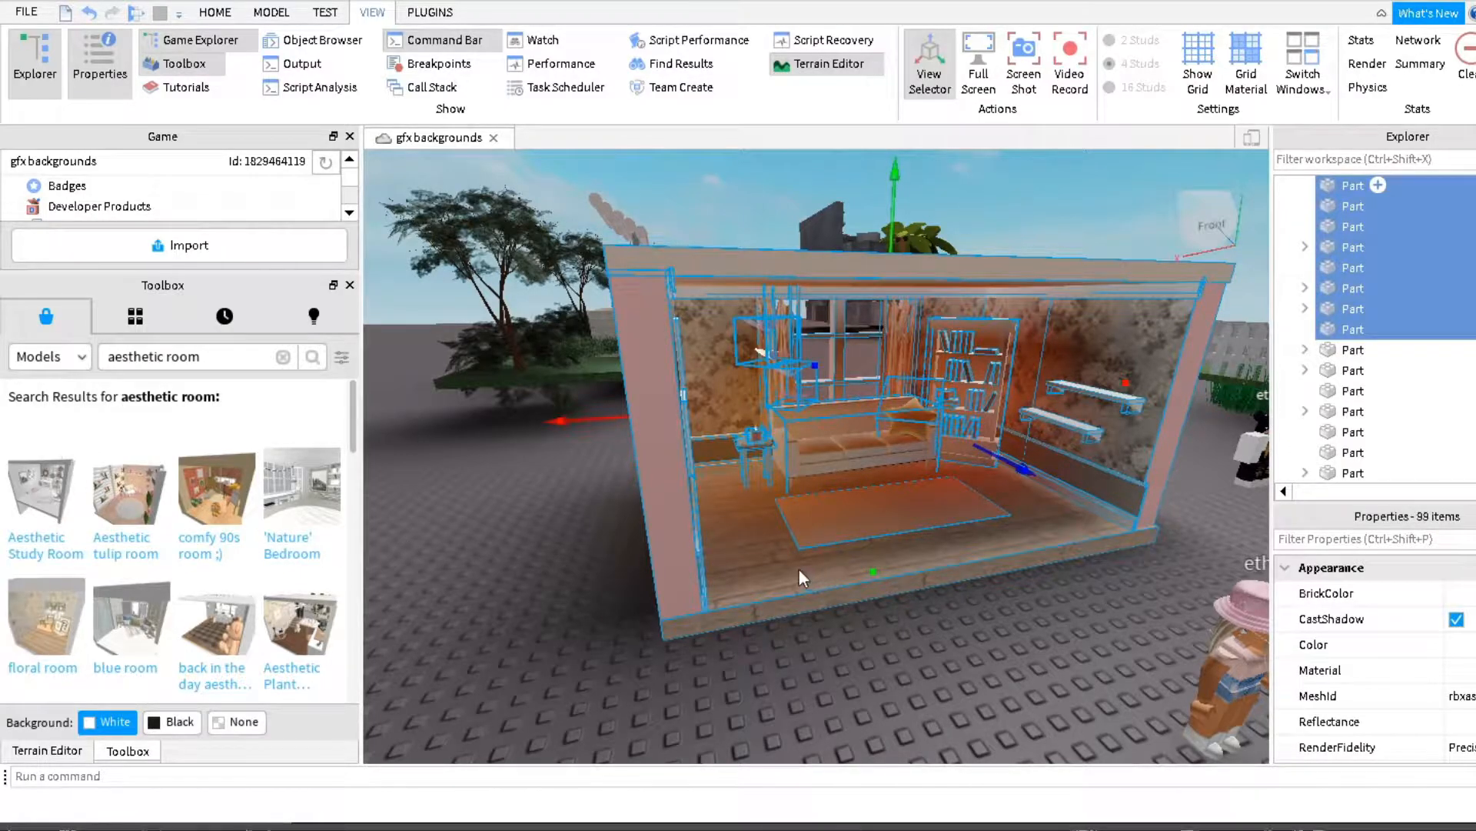
Clear the room selection and select the avatar with the pink hat standing in front of the room
{"action": "right_click_drag", "start_coordinate": [817, 456], "coordinate": [992, 456]}
{"action": "left_click", "coordinate": [1021, 475]}
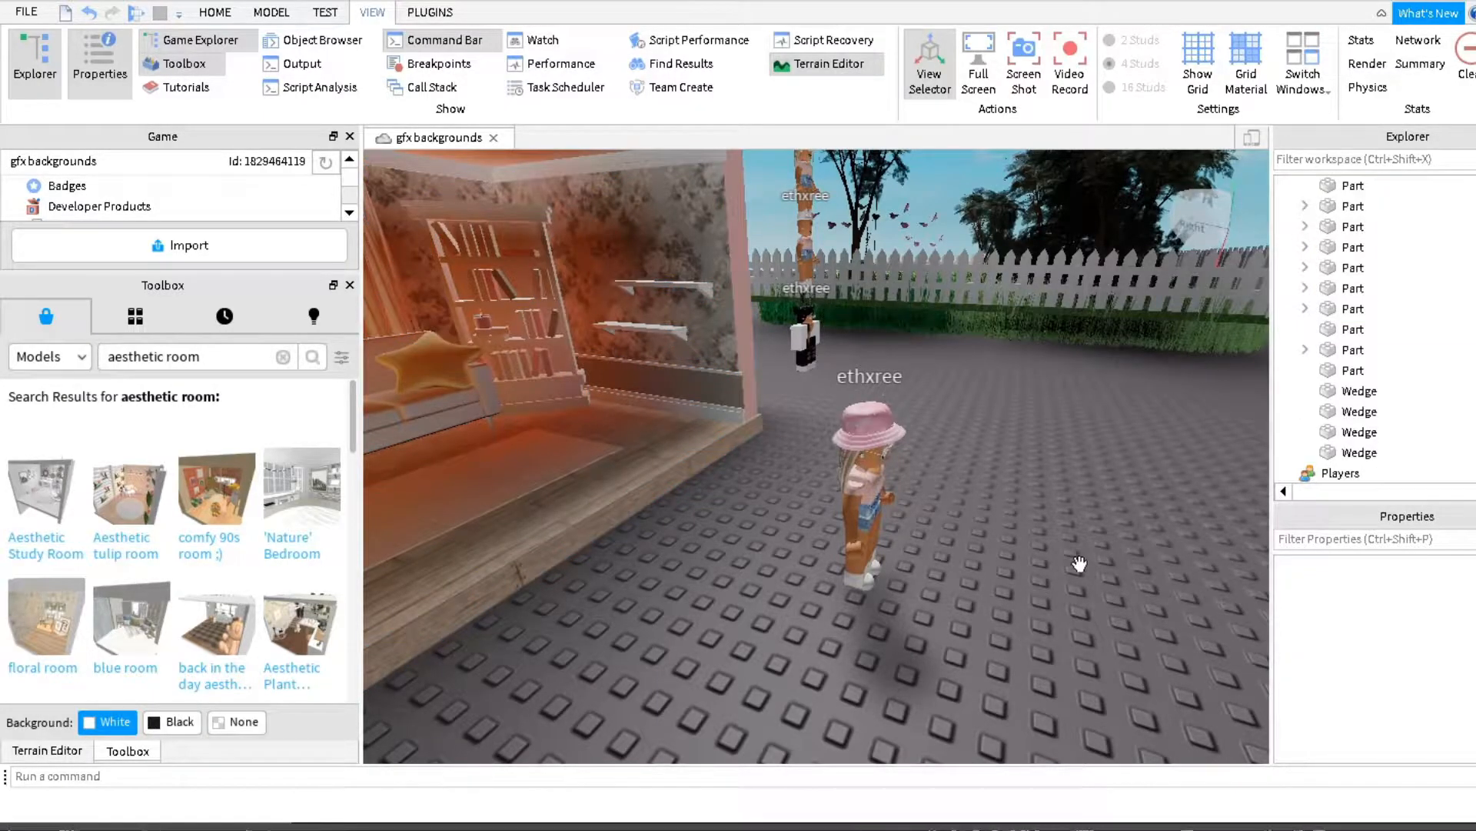
{"action": "left_click", "coordinate": [865, 492]}
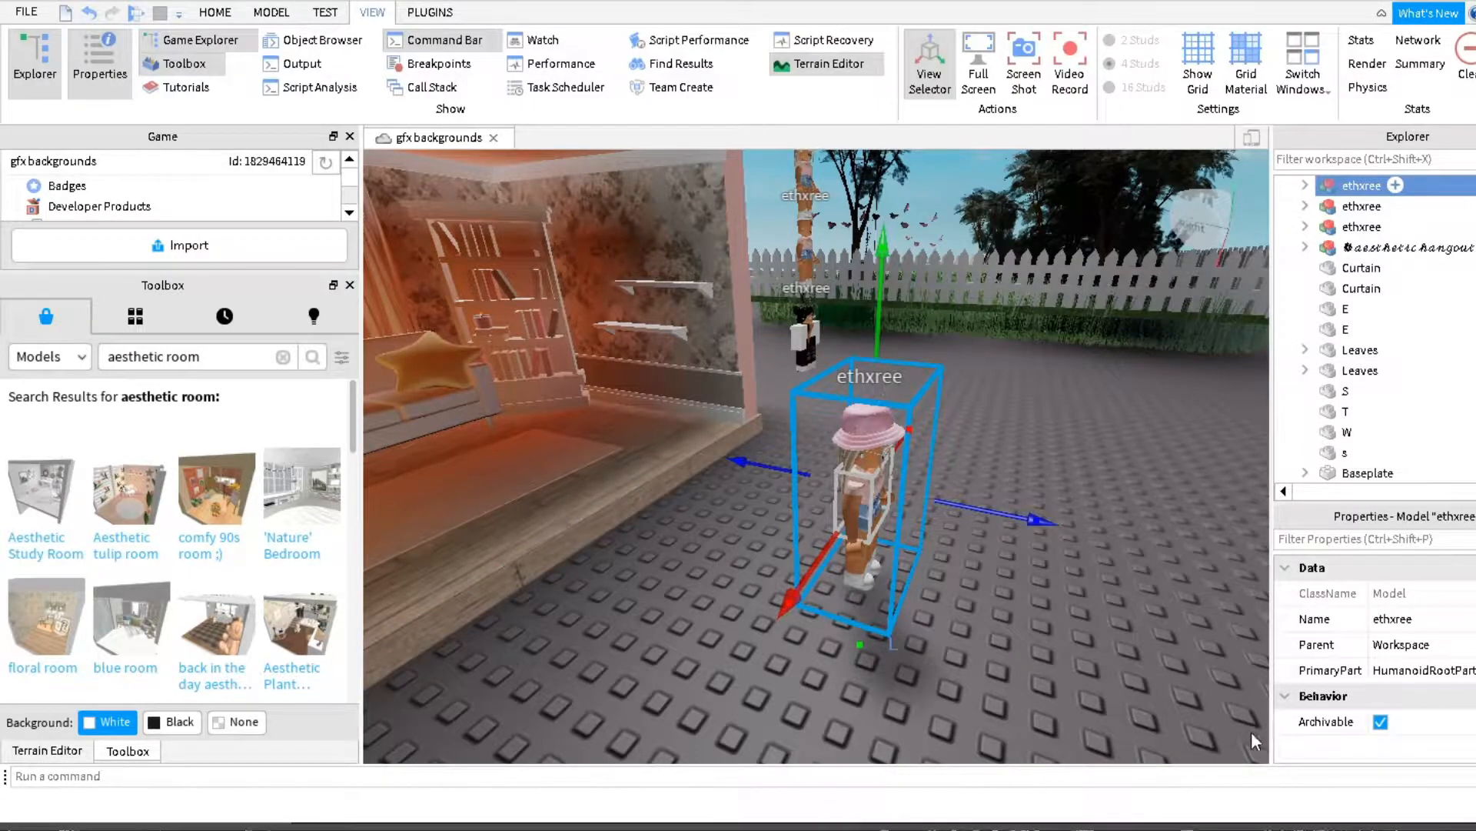
Examine the selected avatar and the furnished room behind it from near and far
{"action": "right_click_drag", "start_coordinate": [1253, 755], "coordinate": [1253, 753]}
{"action": "scroll", "coordinate": [1253, 755], "scroll_direction": "down", "scroll_amount": 5}
{"action": "scroll", "coordinate": [1253, 754], "scroll_direction": "up", "scroll_amount": 6}
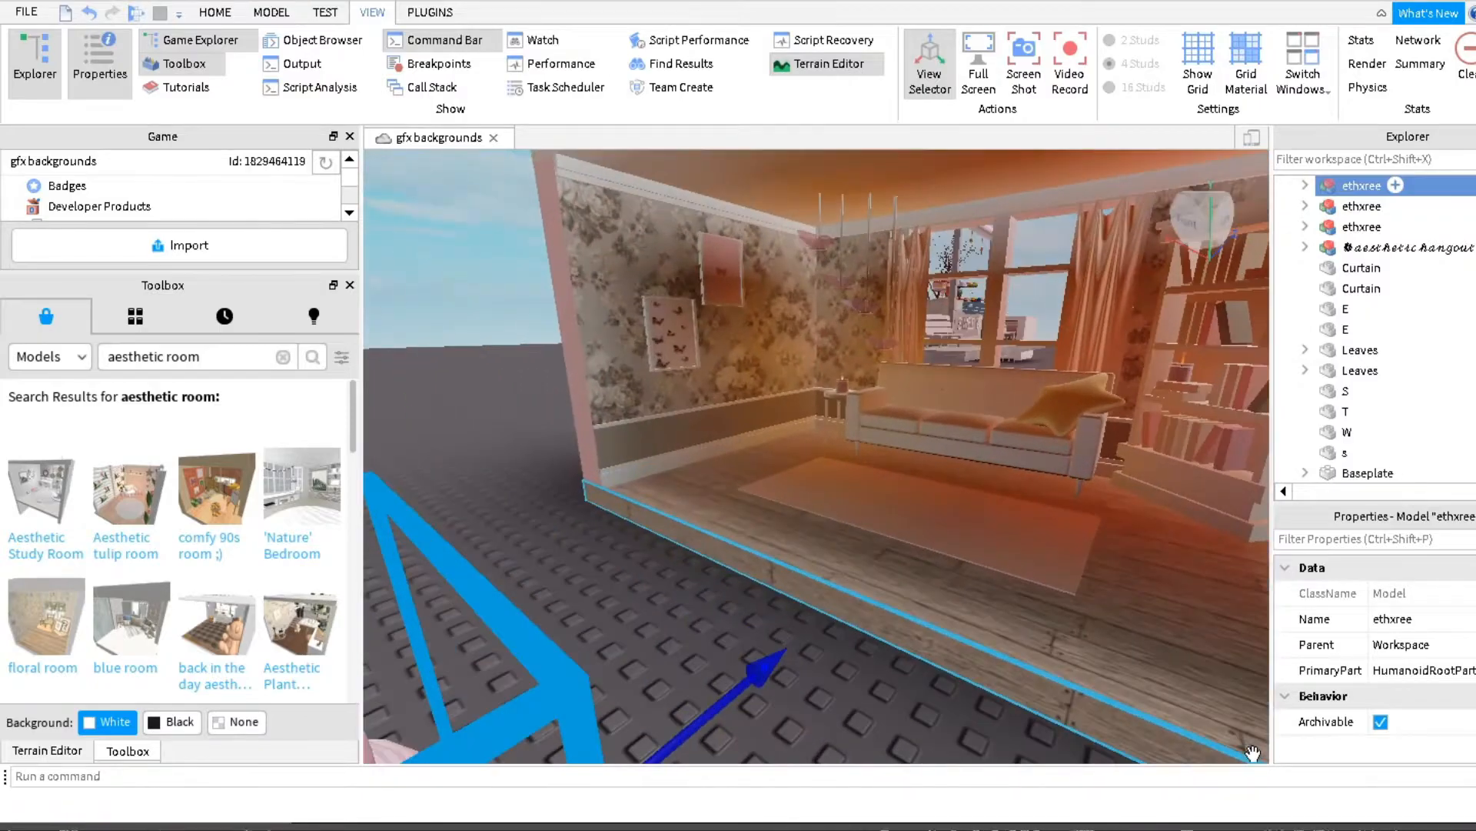
{"action": "scroll", "coordinate": [1253, 754], "scroll_direction": "down", "scroll_amount": 6}
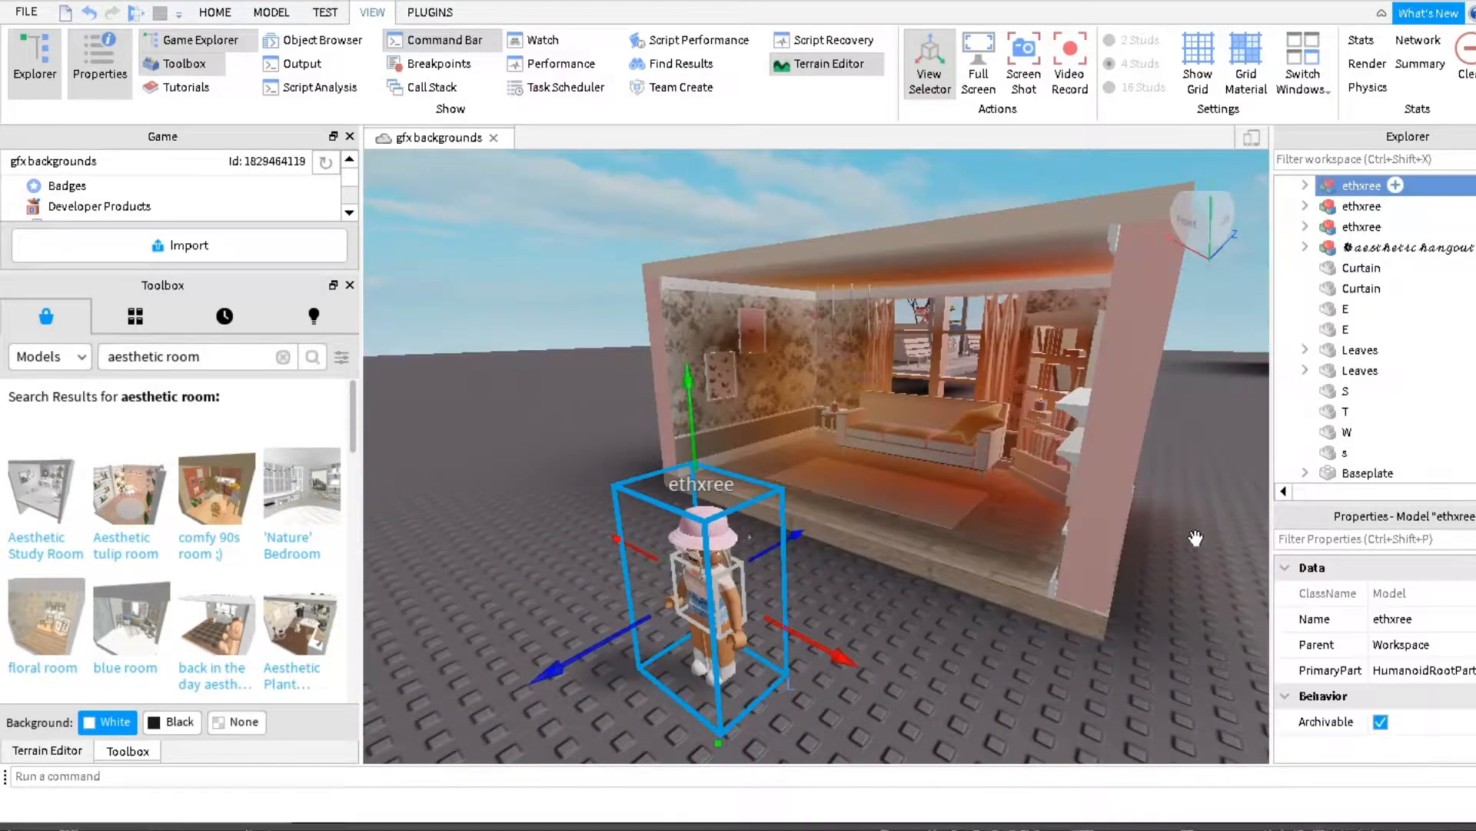
{"action": "scroll", "coordinate": [1104, 801], "scroll_direction": "up", "scroll_amount": 6}
{"action": "right_click_drag", "start_coordinate": [1104, 800], "coordinate": [1105, 803]}
{"action": "scroll", "coordinate": [1104, 800], "scroll_direction": "down", "scroll_amount": 6}
{"action": "scroll", "coordinate": [1104, 802], "scroll_direction": "up", "scroll_amount": 3}
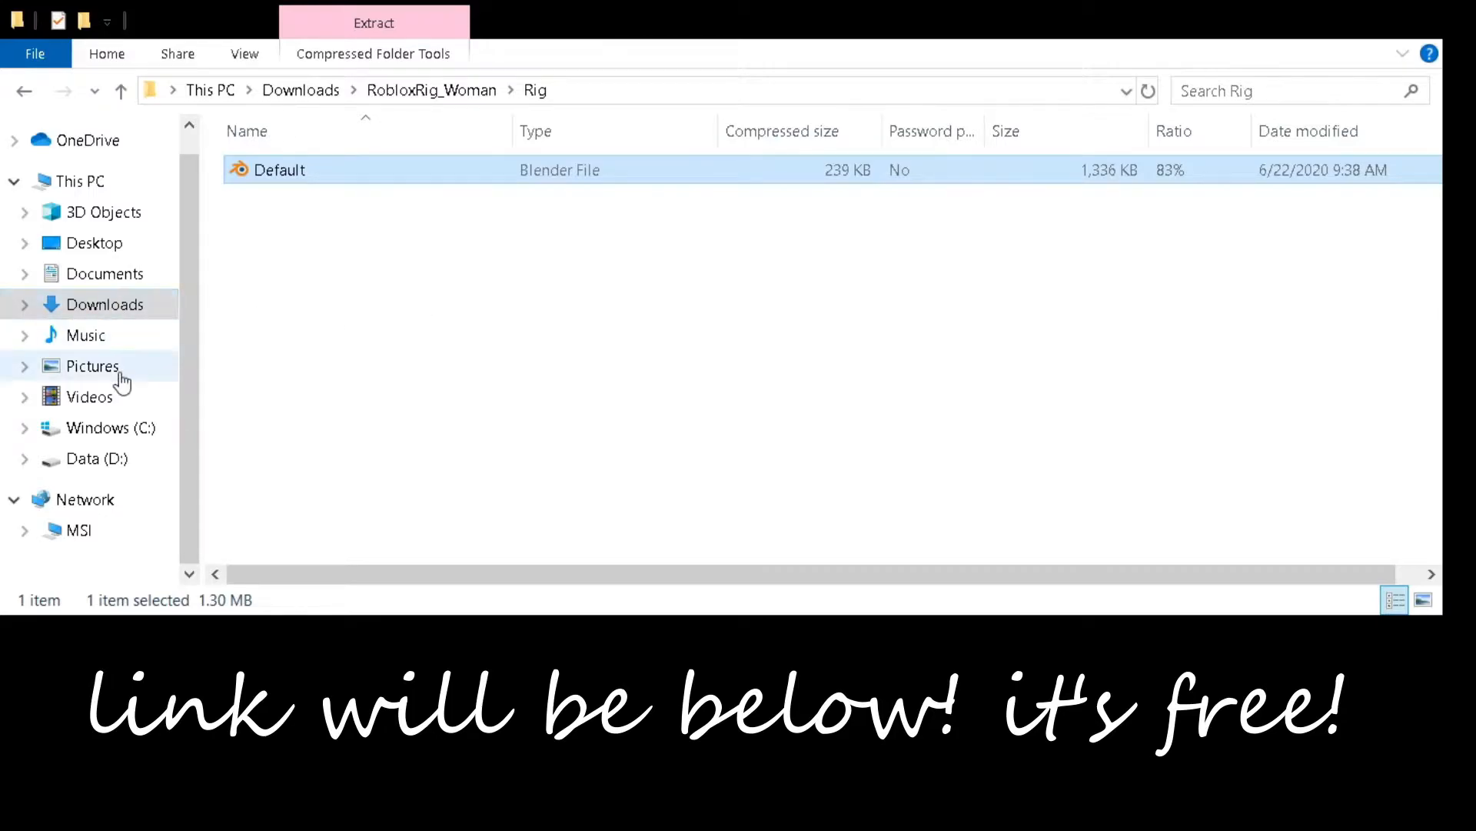
Switch to File Explorer and open the Default Blender file from the Rig folder of the RobloxRig_Woman archive in Downloads
{"action": "left_click", "coordinate": [96, 306]}
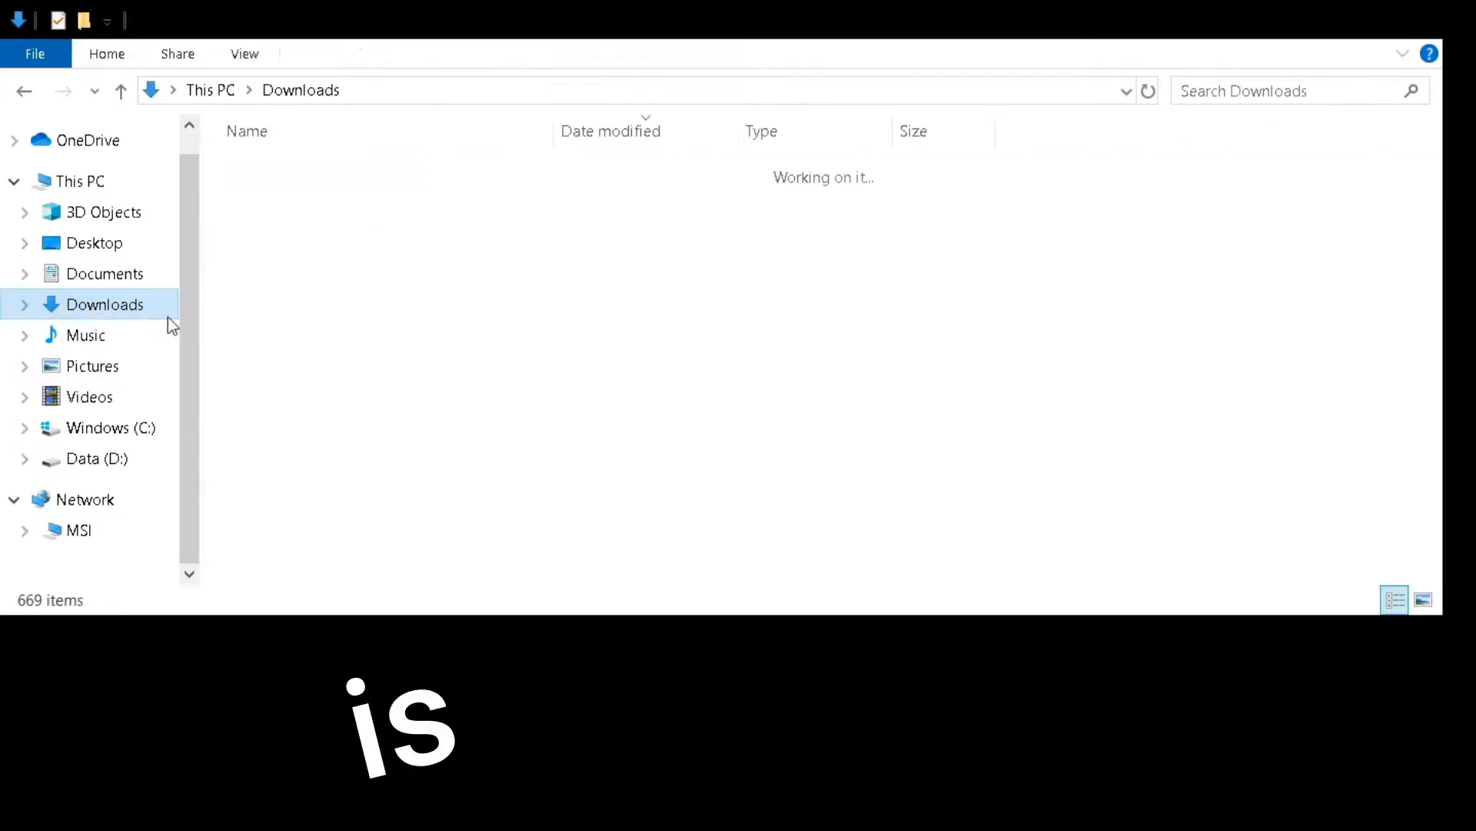
{"action": "scroll", "coordinate": [368, 461], "scroll_direction": "down", "scroll_amount": 1}
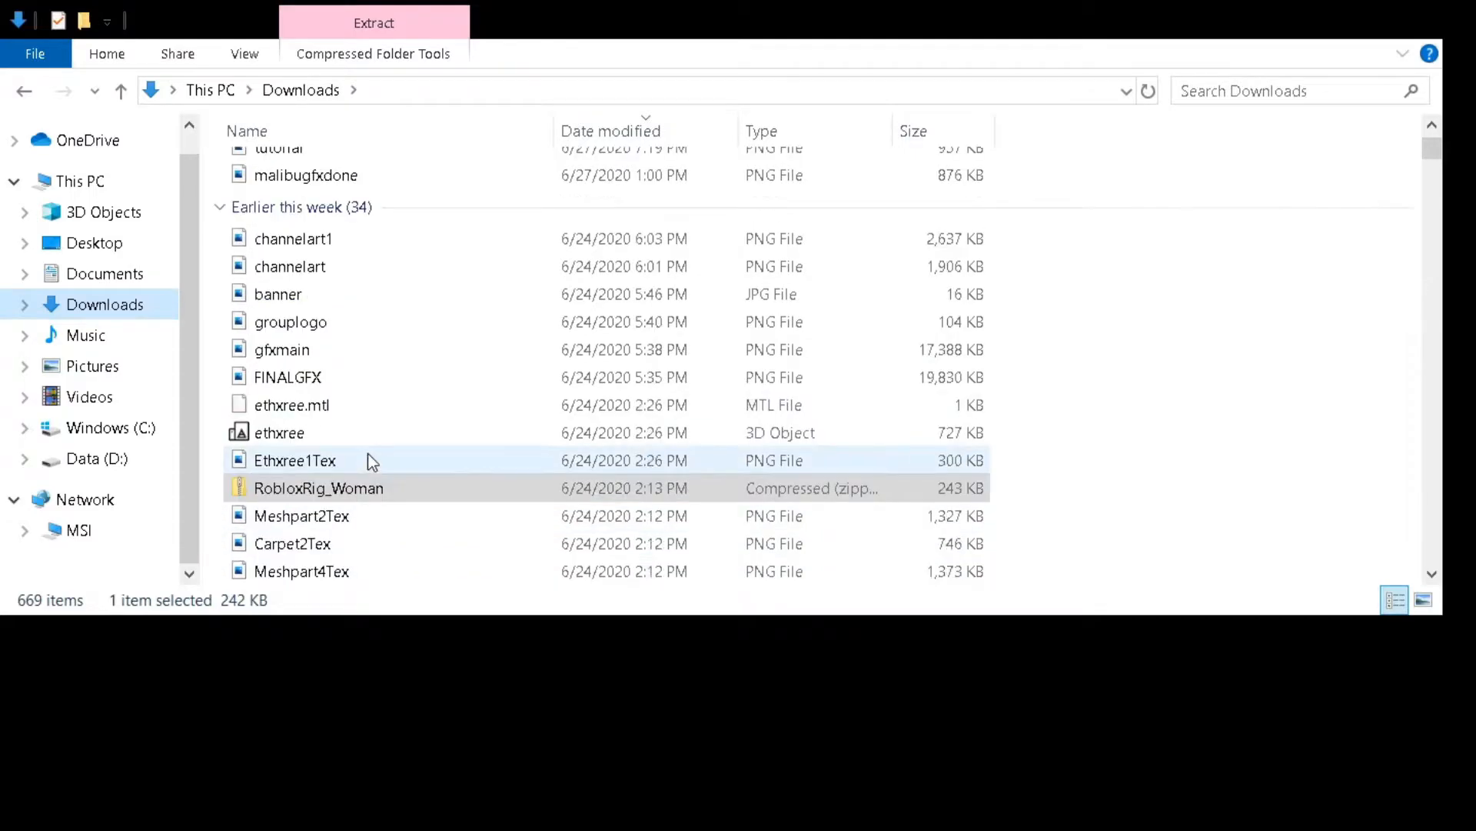
{"action": "left_click", "coordinate": [300, 515]}
{"action": "double_click", "coordinate": [306, 490]}
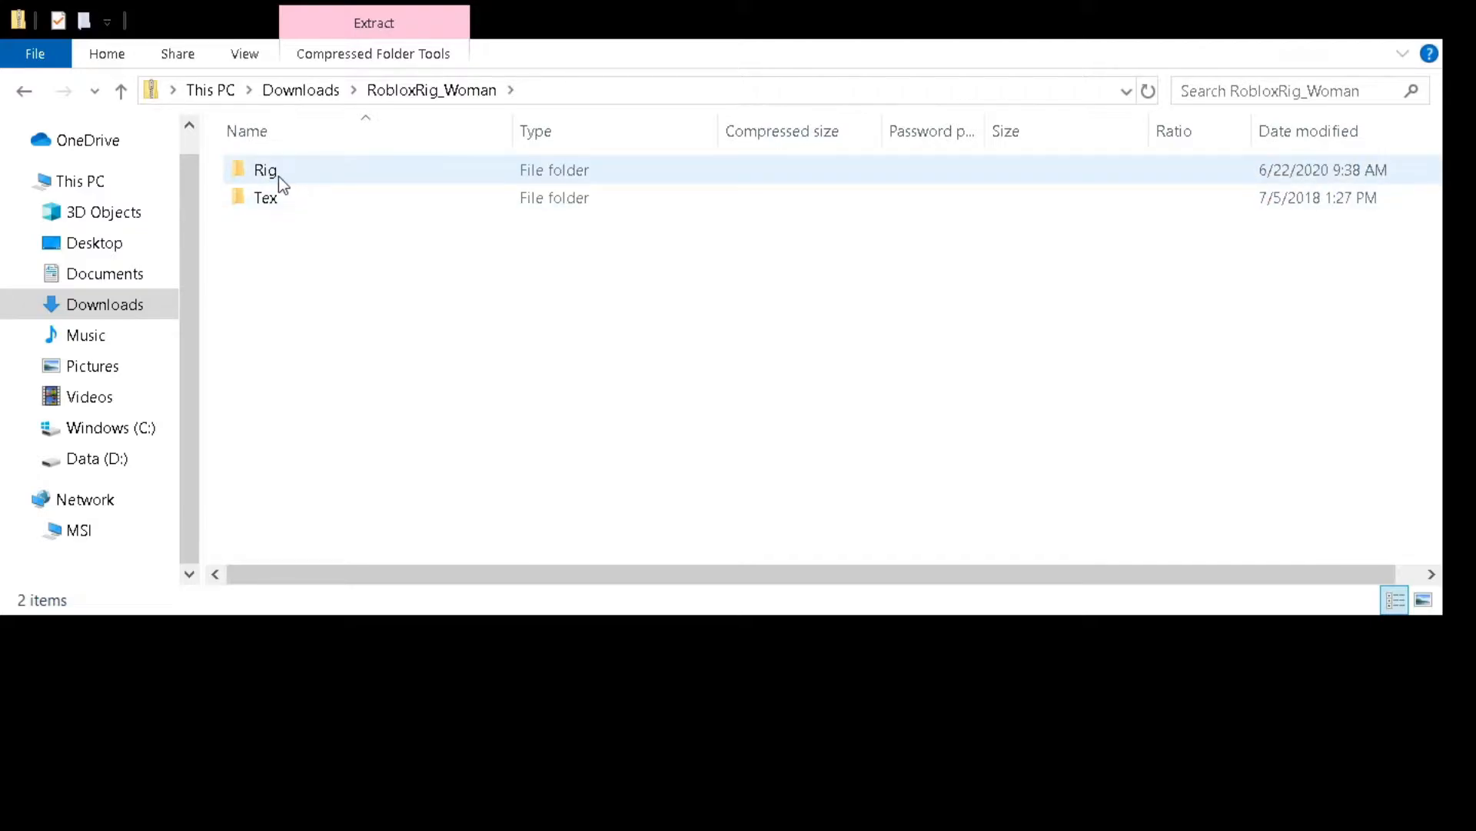
{"action": "double_click", "coordinate": [315, 174]}
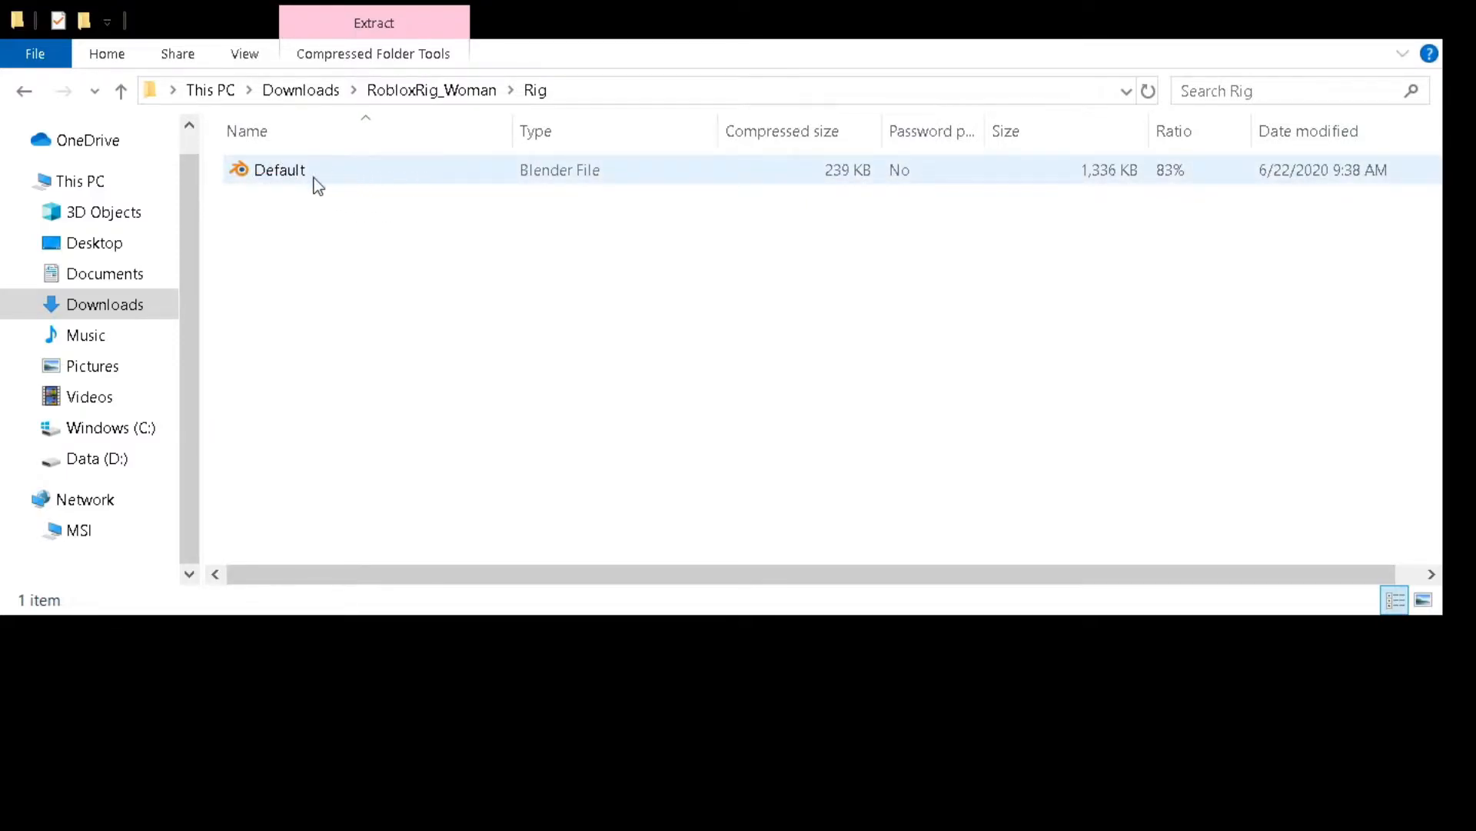
{"action": "double_click", "coordinate": [324, 170]}
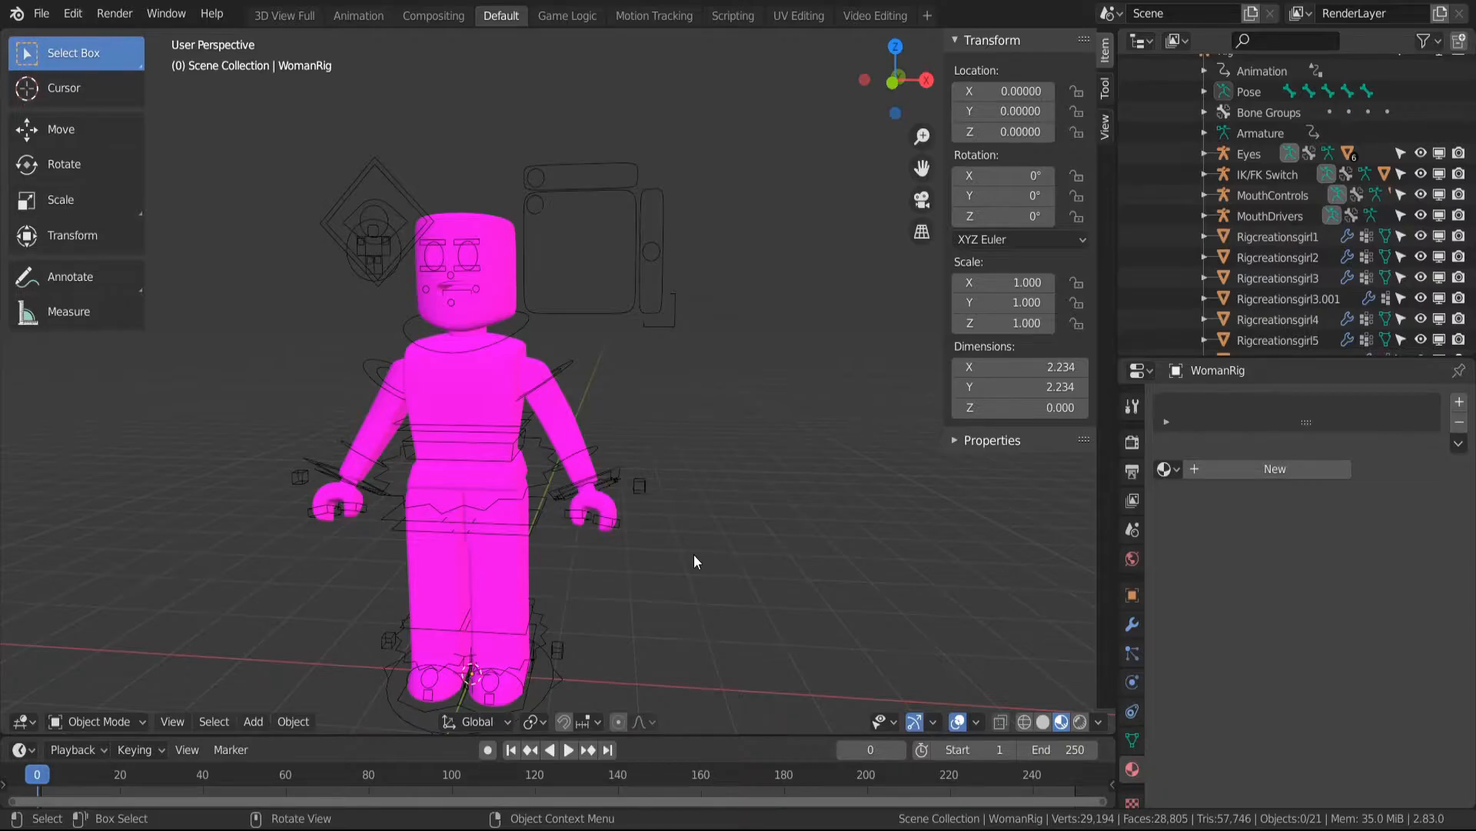
Examine the woman rig from the front and both sides by walking the view around it
{"action": "key", "text": "shift+grave"}
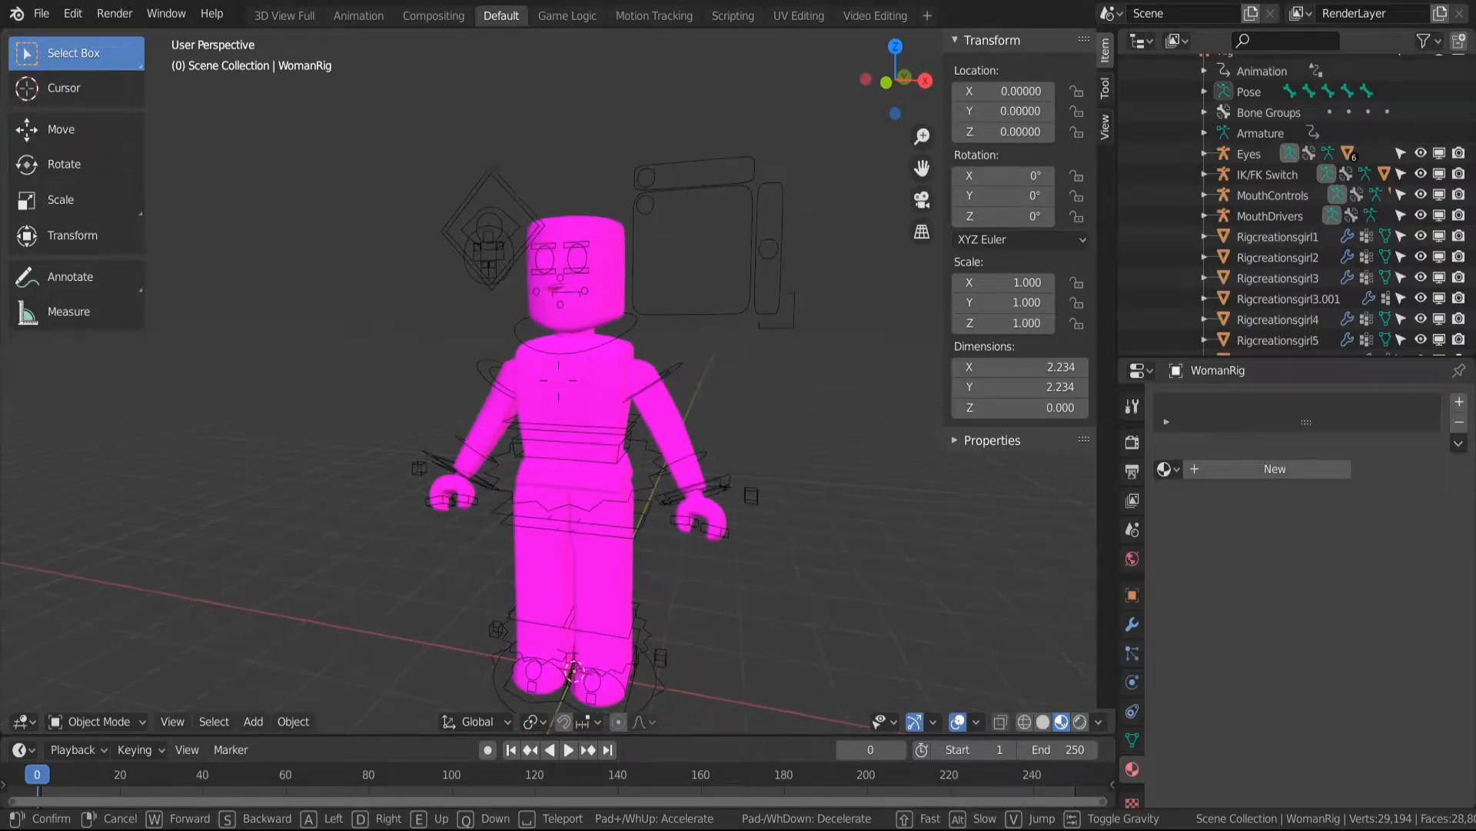
{"action": "key", "text": "d"}
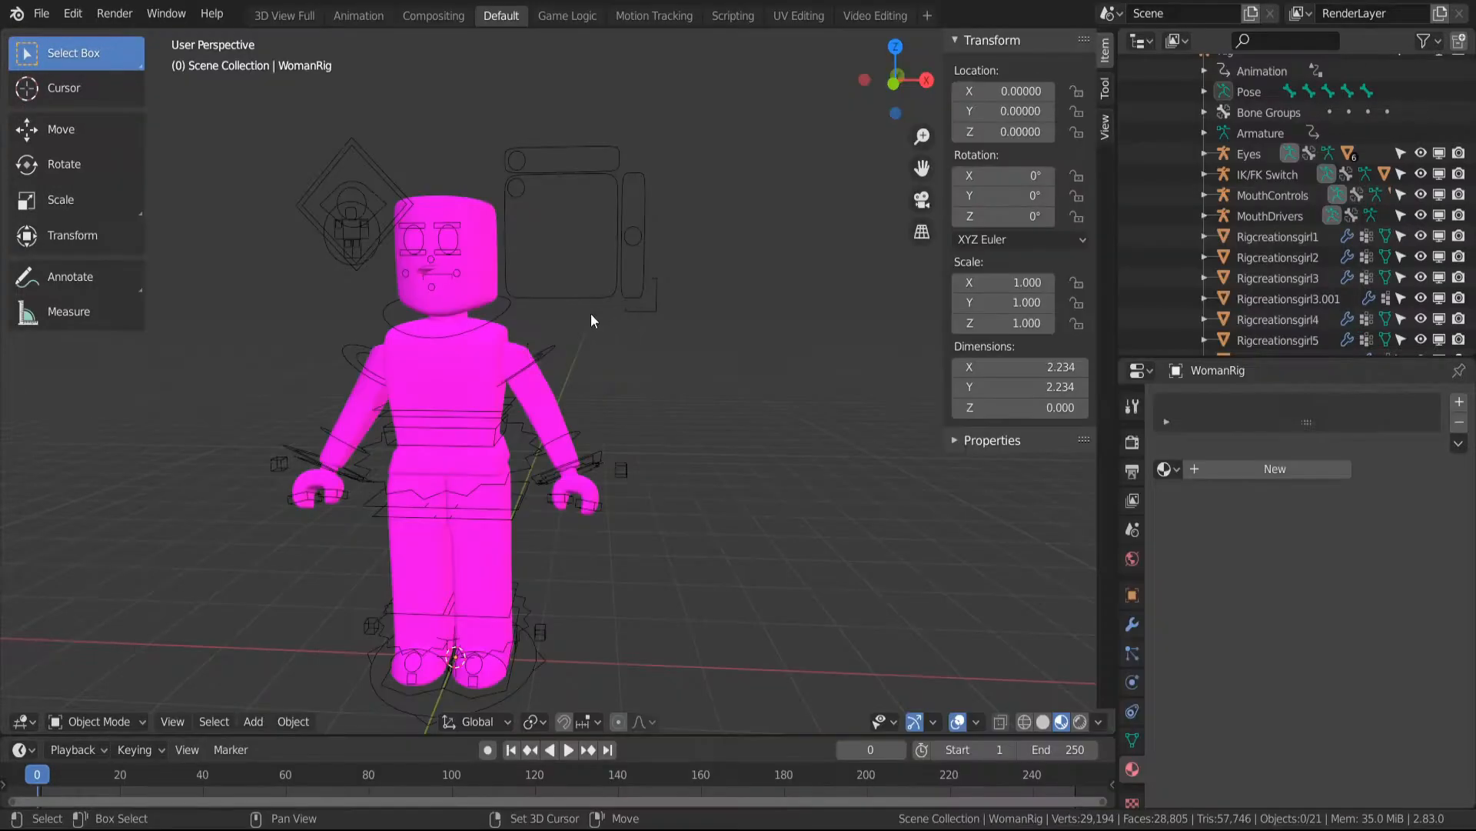
{"action": "key", "text": "shift+grave"}
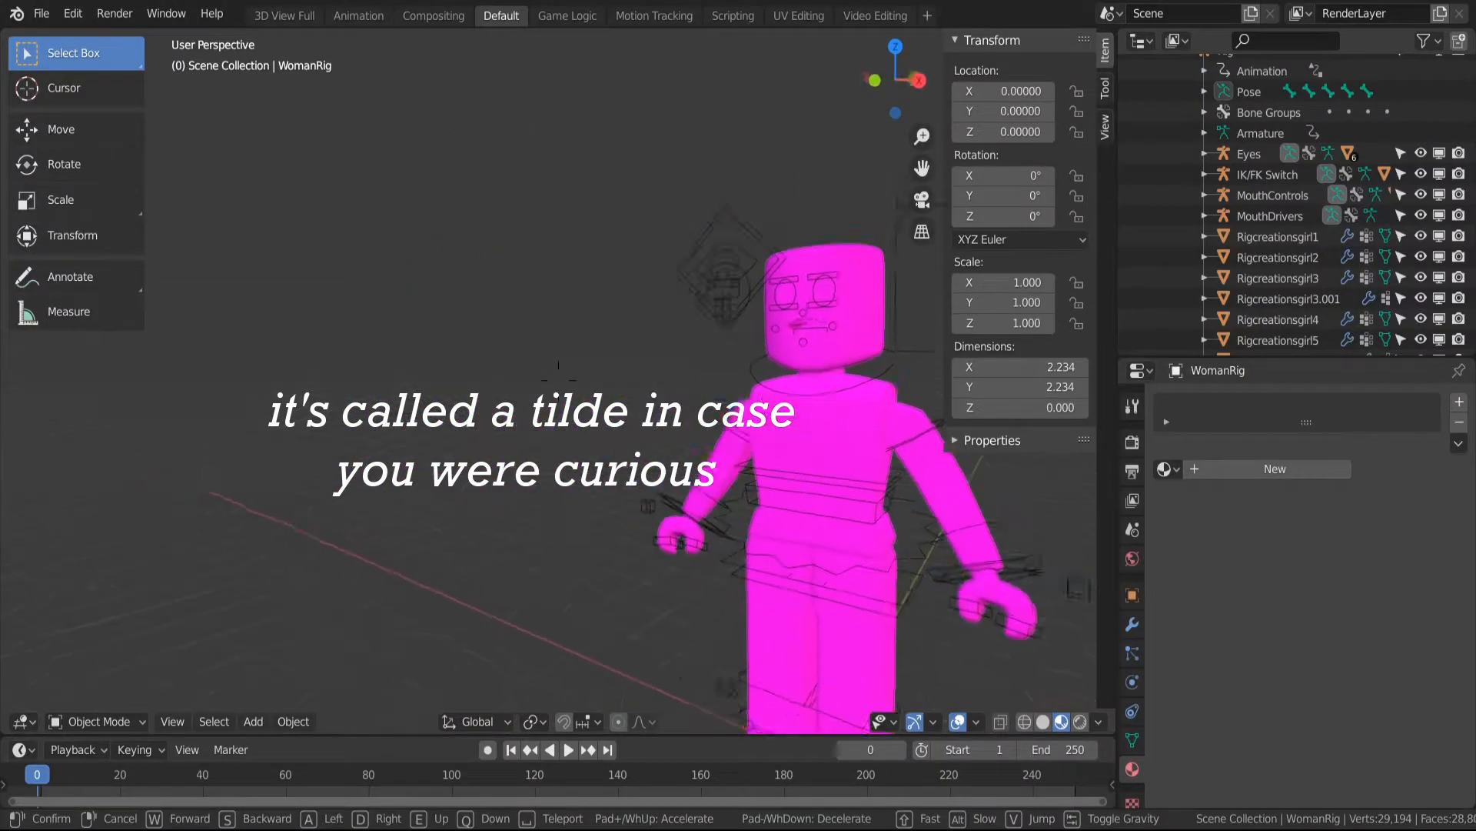
{"action": "key", "text": "w"}
{"action": "key", "text": "a"}
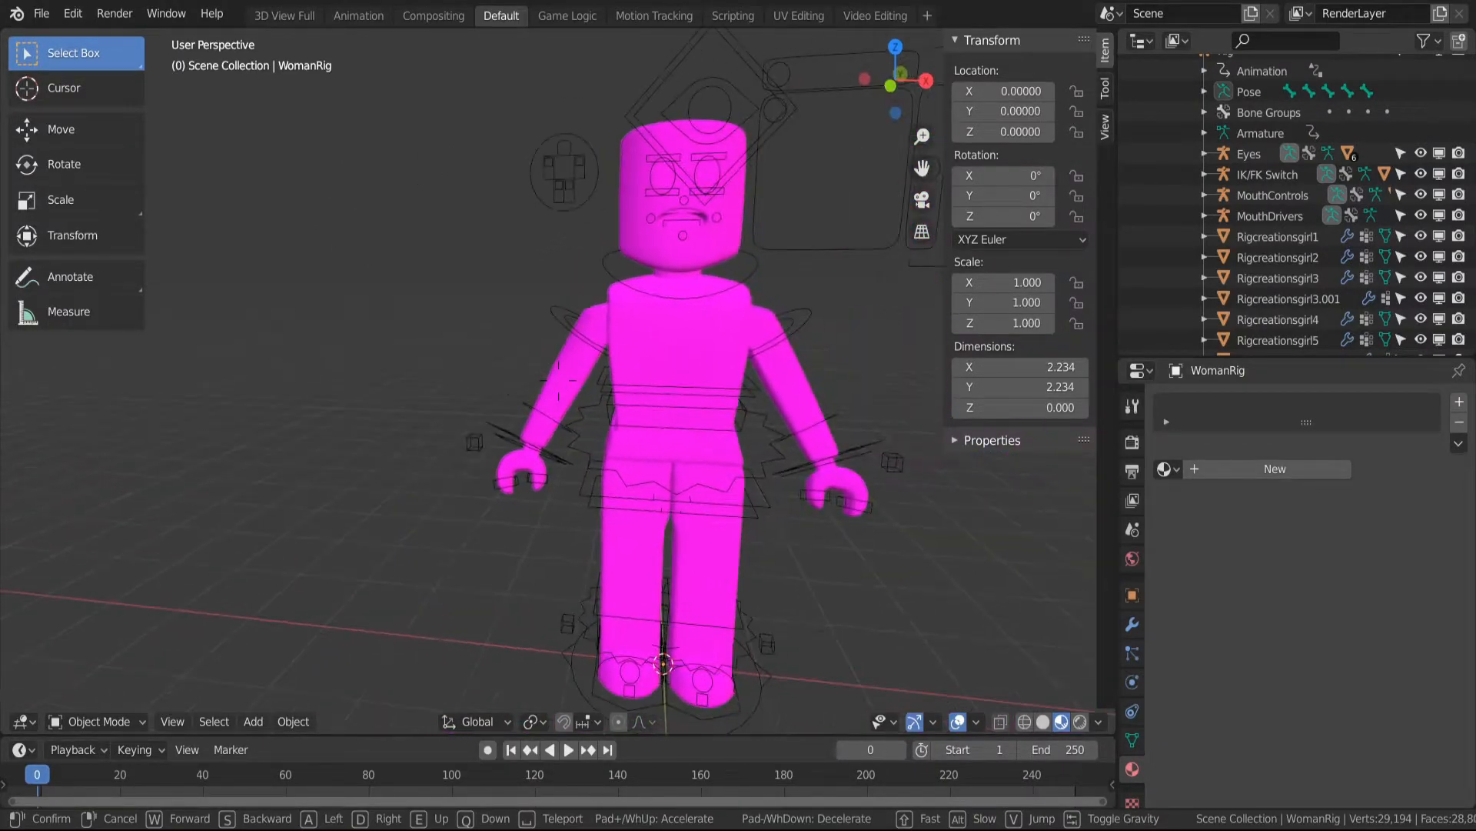
{"action": "key", "text": "a"}
{"action": "key", "text": "w"}
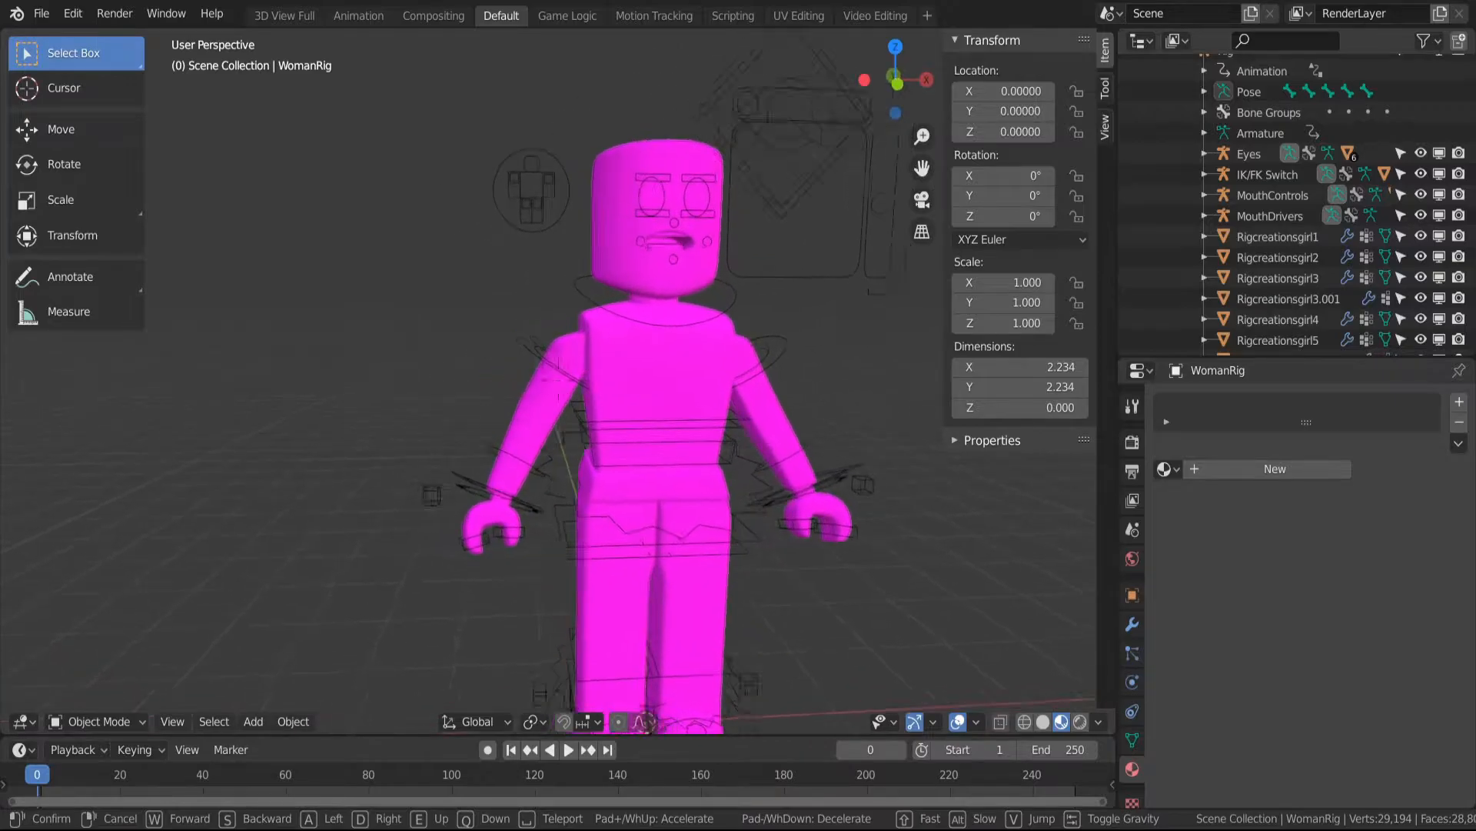
{"action": "key", "text": "a"}
{"action": "key", "text": "s"}
{"action": "key", "text": "d"}
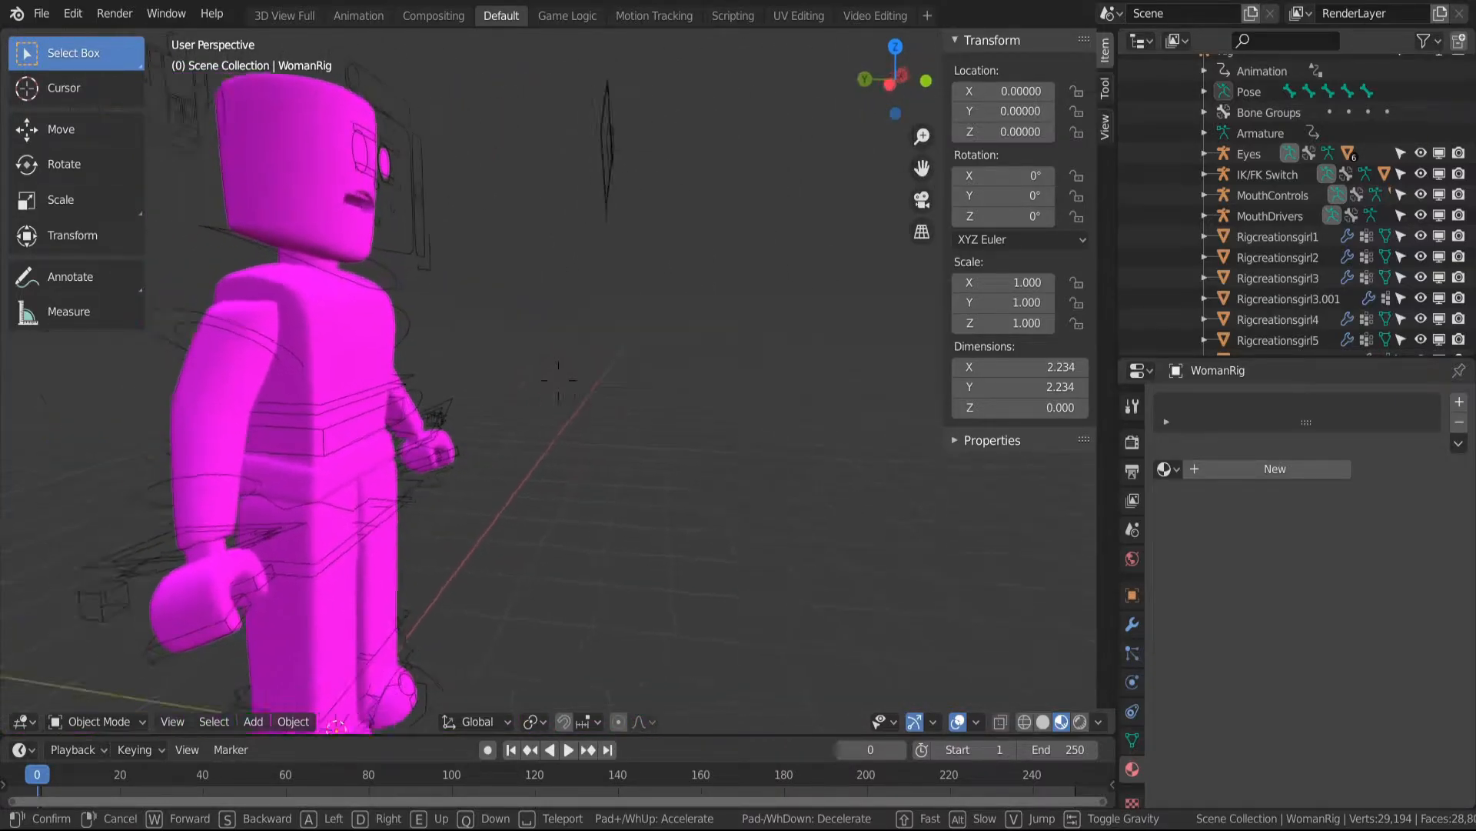
{"action": "key", "text": "s"}
{"action": "key", "text": "w"}
{"action": "key", "text": "a"}
{"action": "key", "text": "d"}
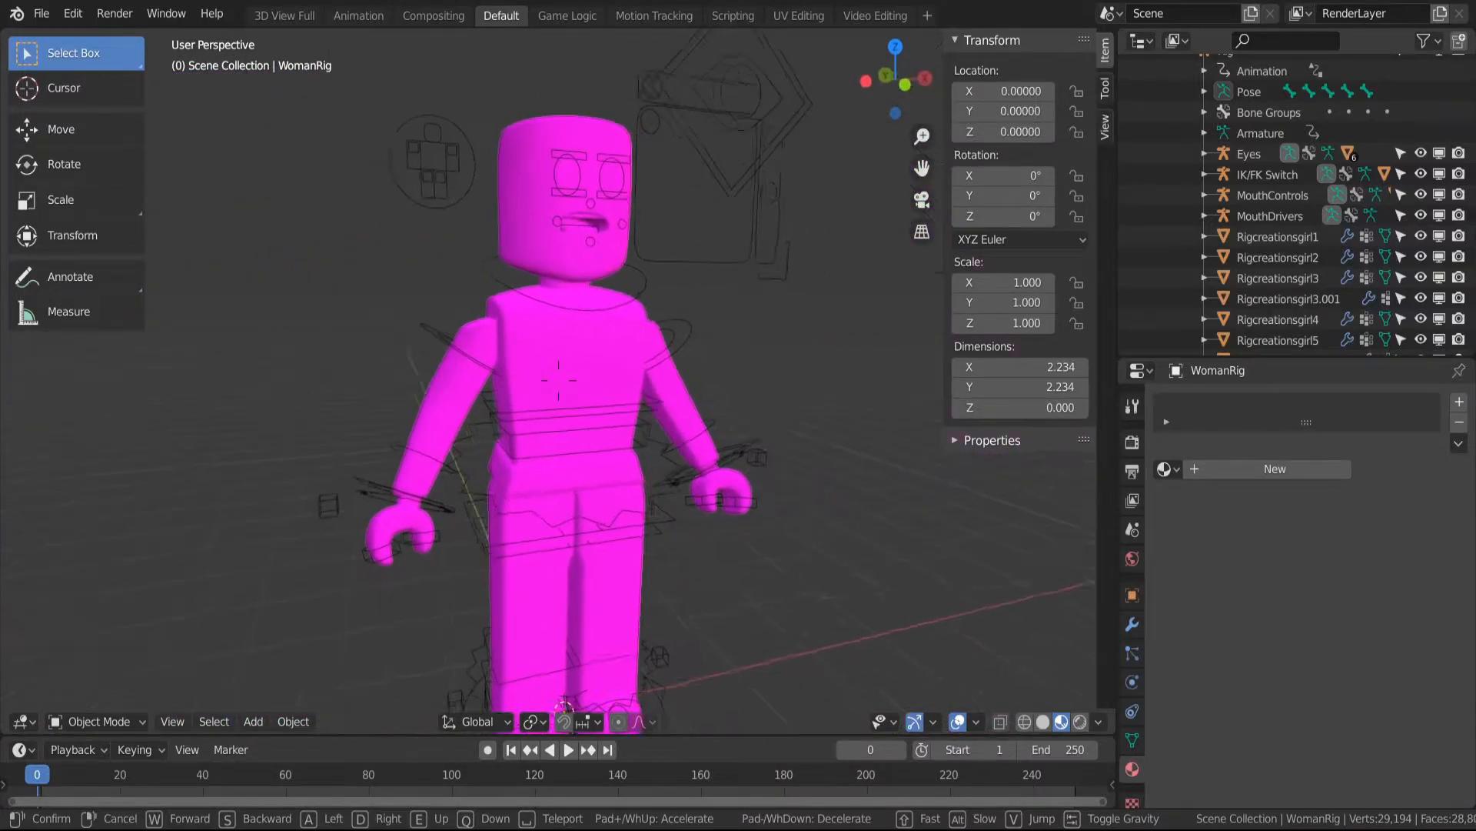
{"action": "key", "text": "s"}
{"action": "key", "text": "a"}
{"action": "key", "text": "w"}
{"action": "key", "text": "s"}
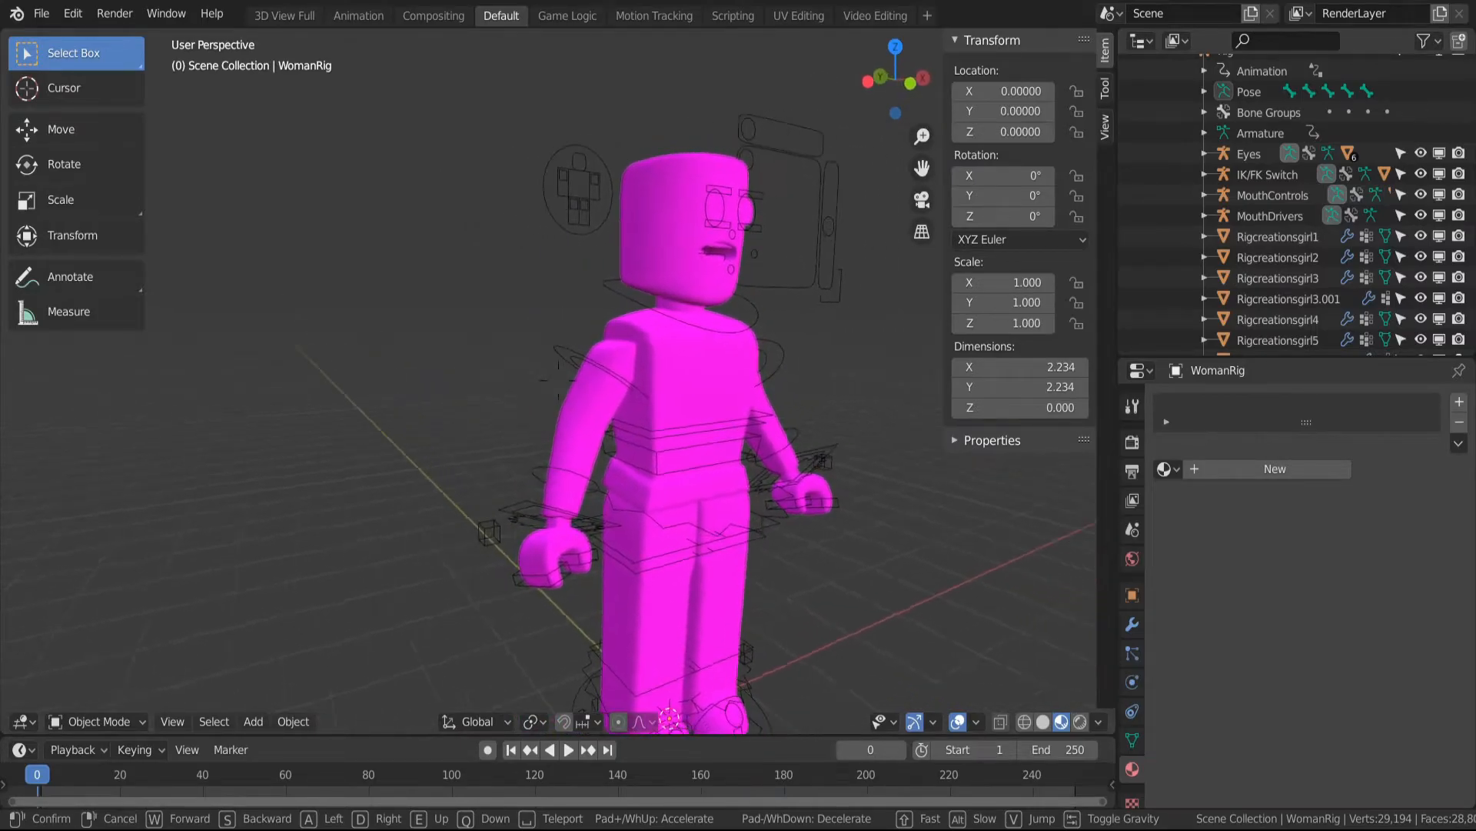
{"action": "key", "text": "a"}
{"action": "left_click", "coordinate": [558, 380]}
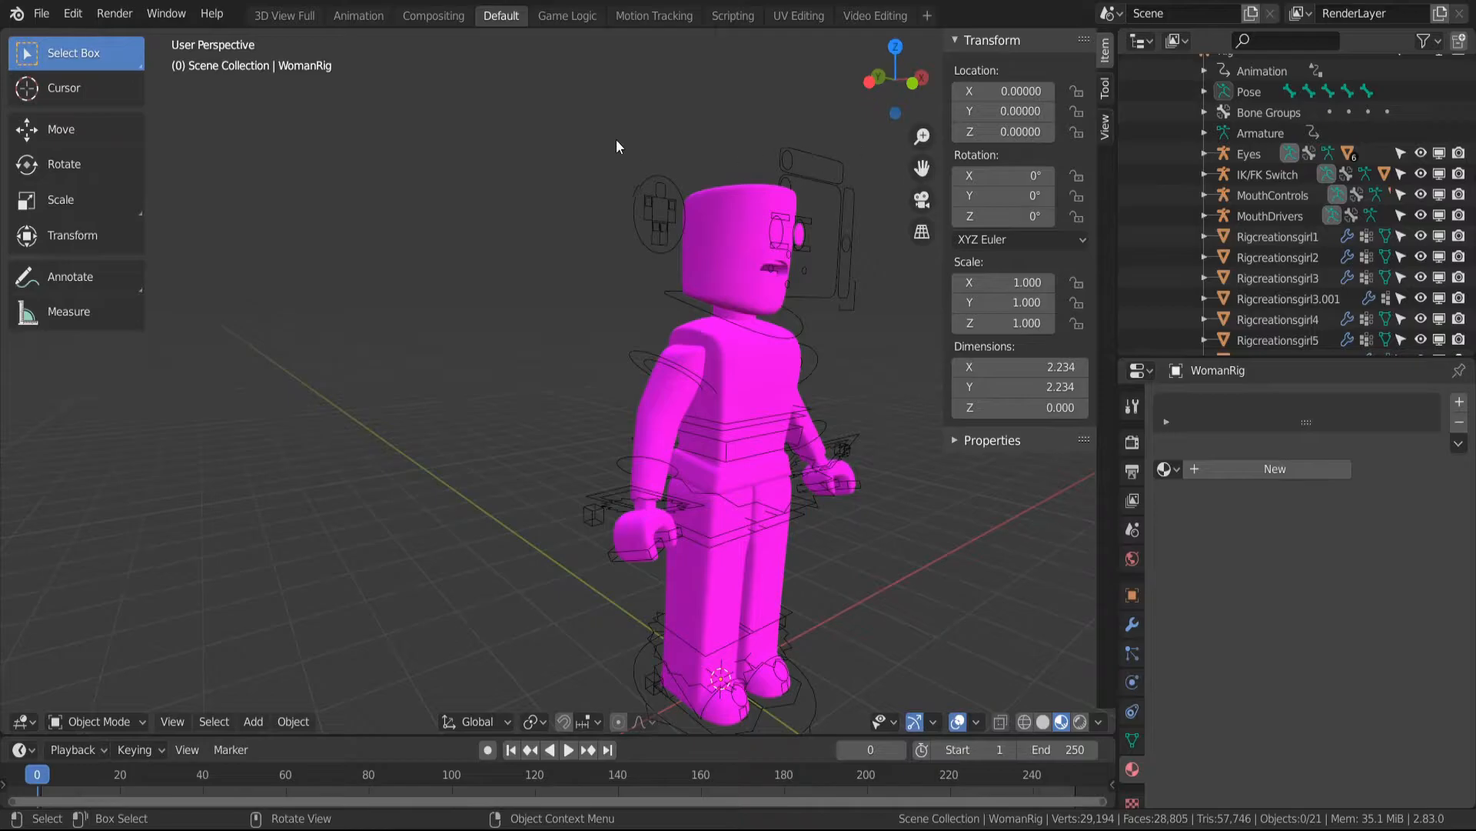
{"action": "key", "text": "b"}
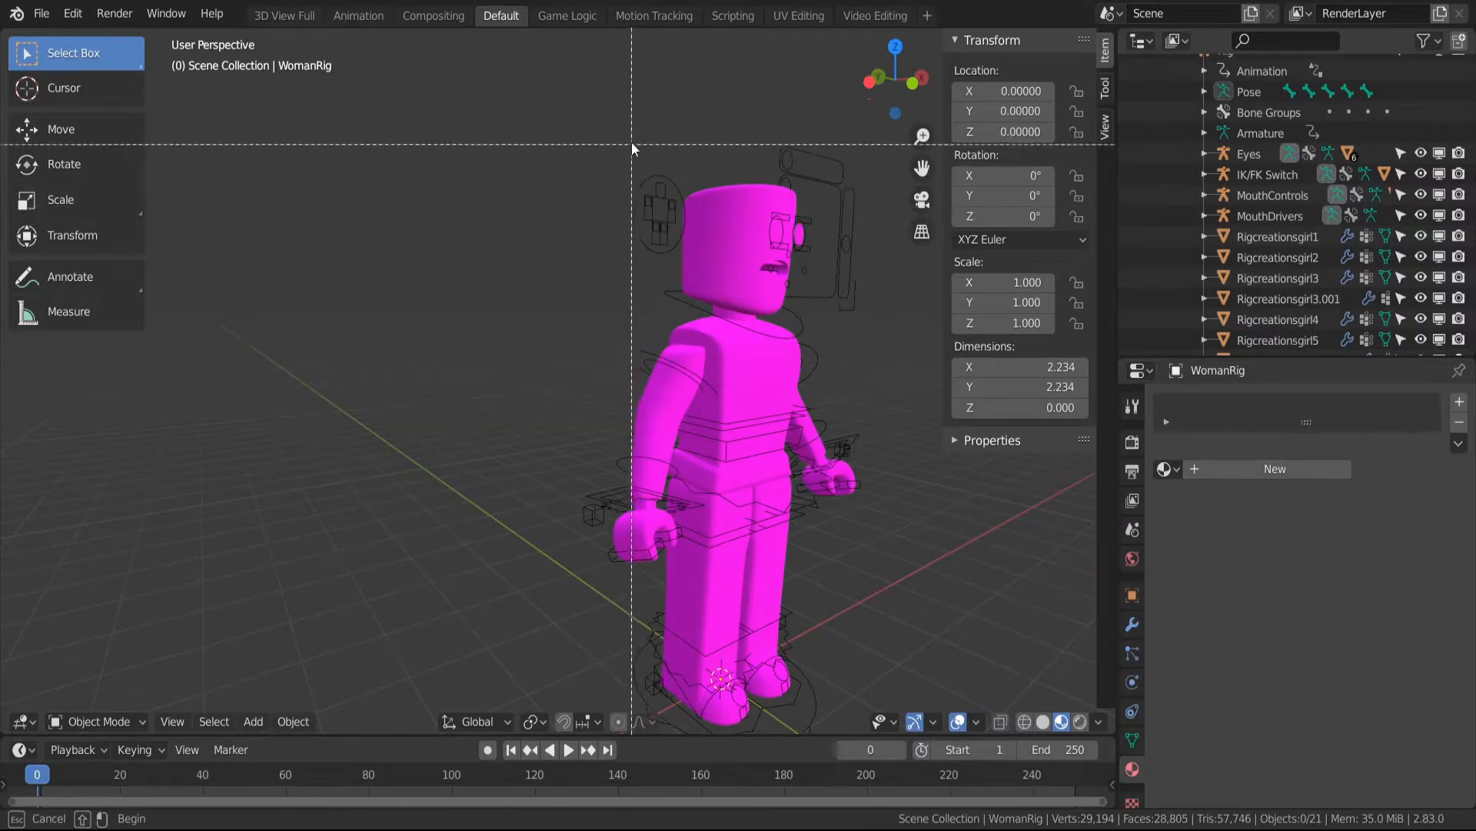
{"action": "left_click_drag", "start_coordinate": [629, 57], "coordinate": [846, 294]}
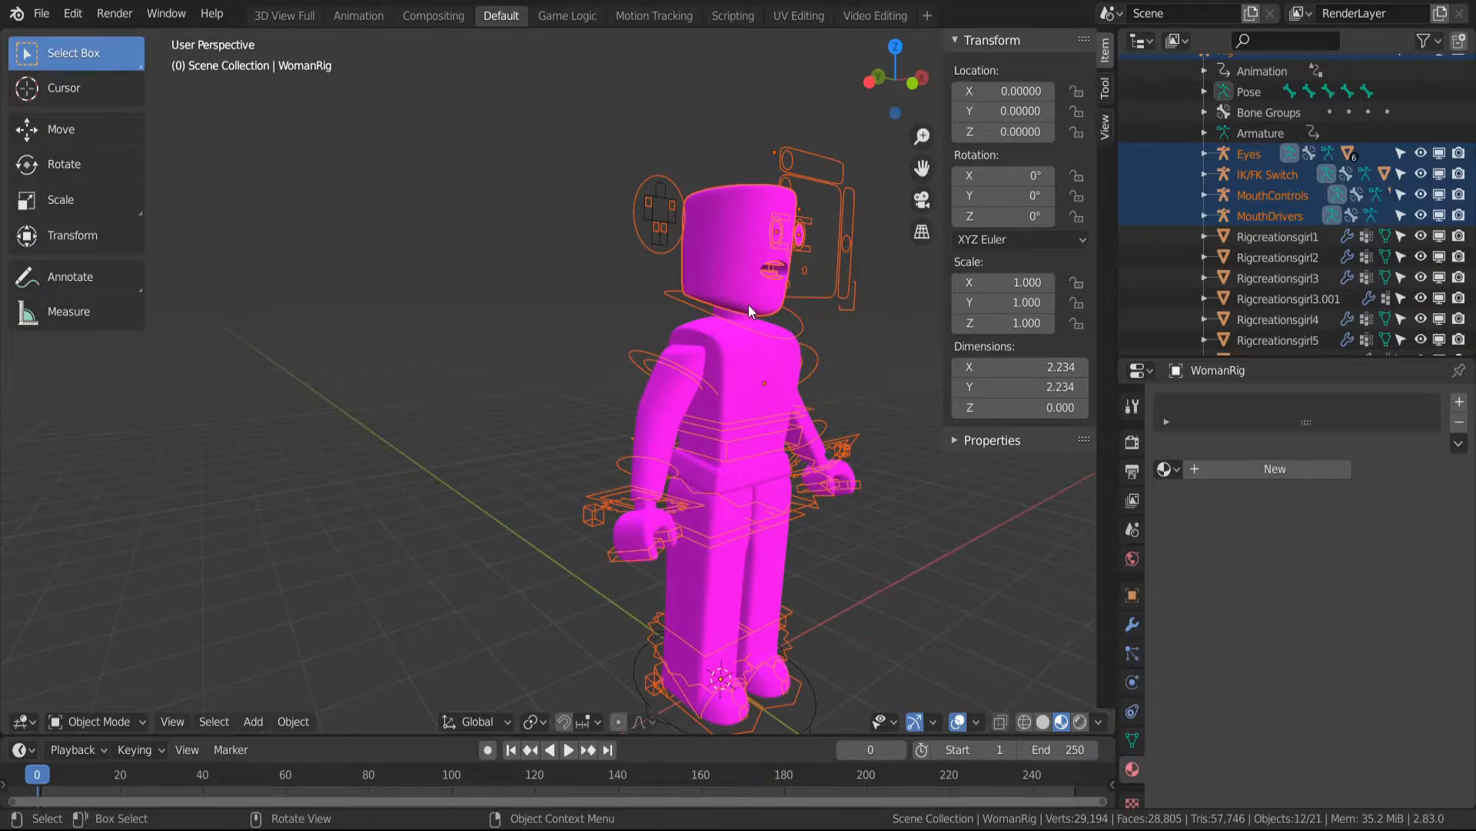
{"action": "left_click", "coordinate": [574, 205]}
Delete the rig's head with its face controls, including the tongue and mouth pieces left above the neck
{"action": "key", "text": "b"}
{"action": "left_click_drag", "start_coordinate": [587, 87], "coordinate": [819, 265]}
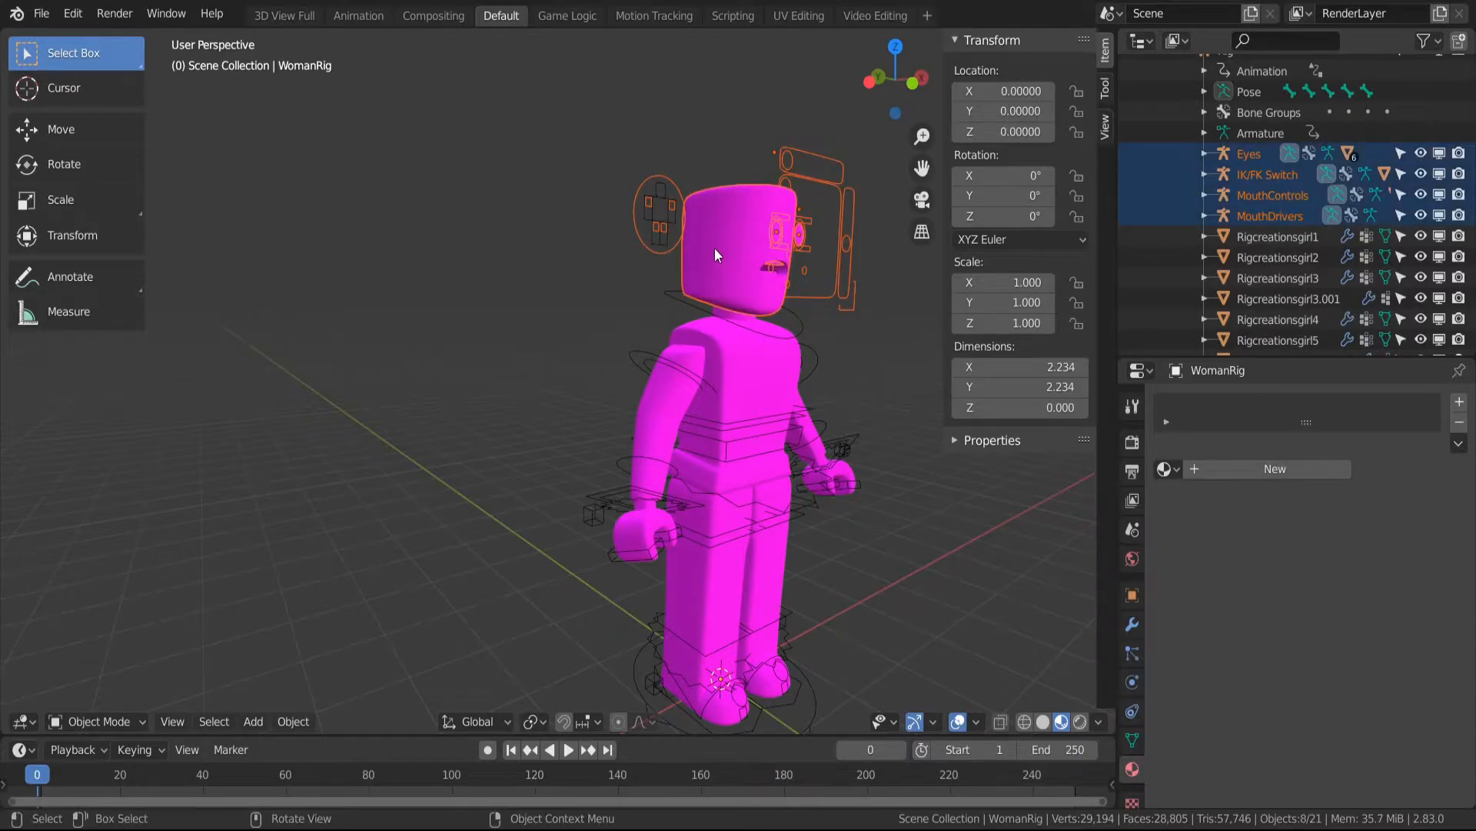
{"action": "key", "text": "x"}
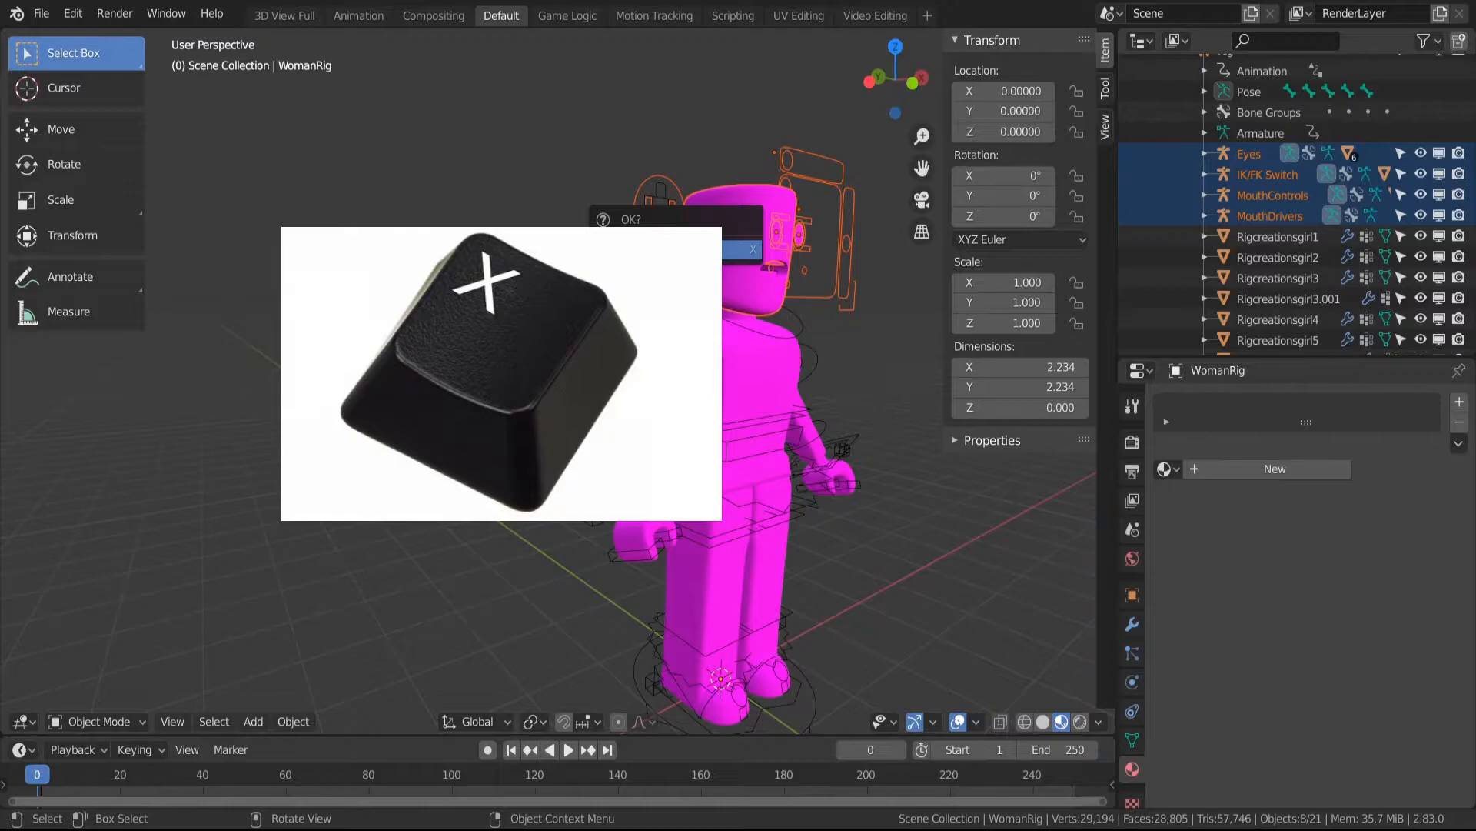
{"action": "left_click", "coordinate": [634, 248]}
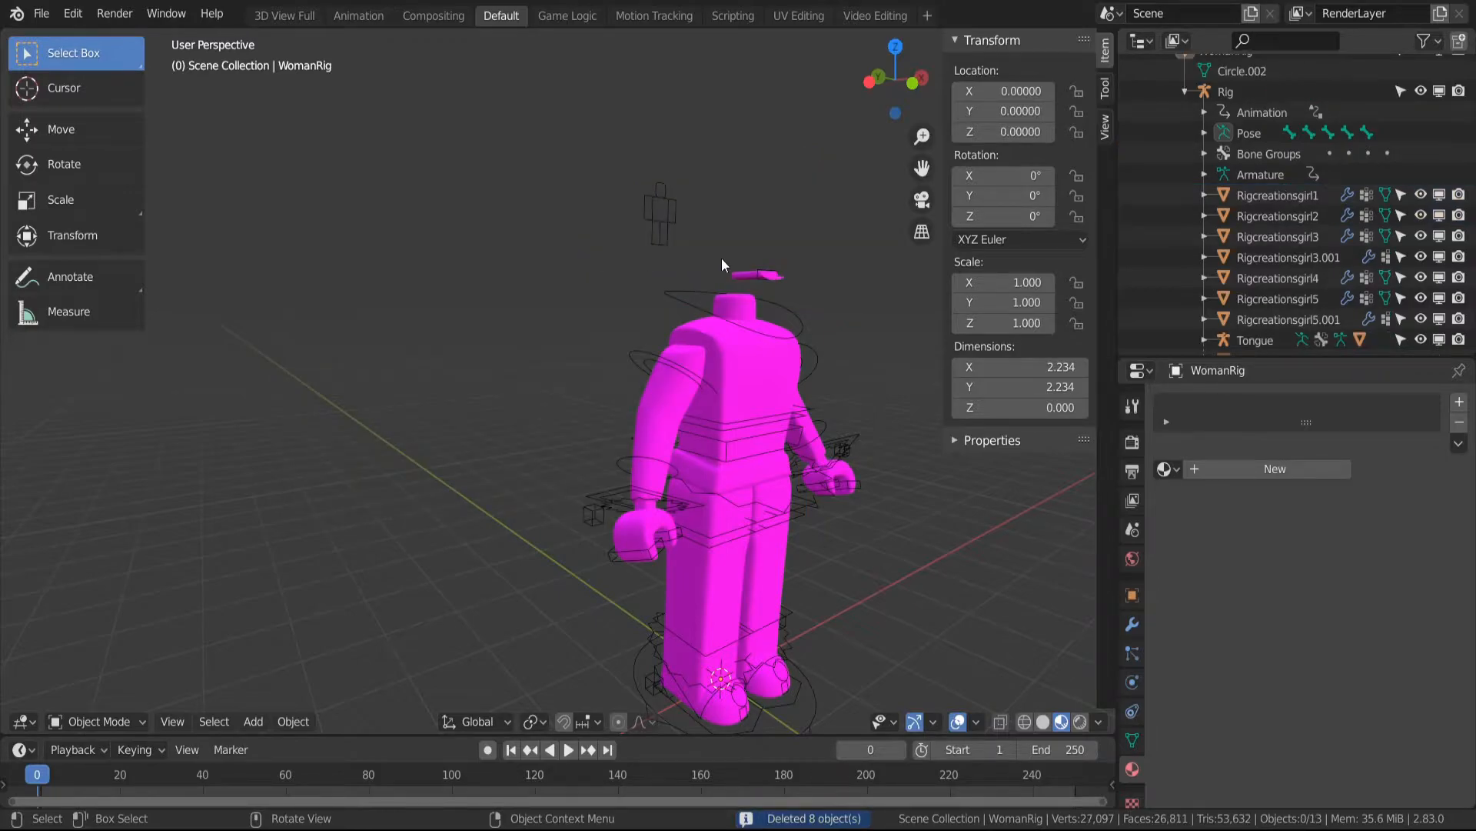
{"action": "left_click_drag", "start_coordinate": [694, 207], "coordinate": [792, 282]}
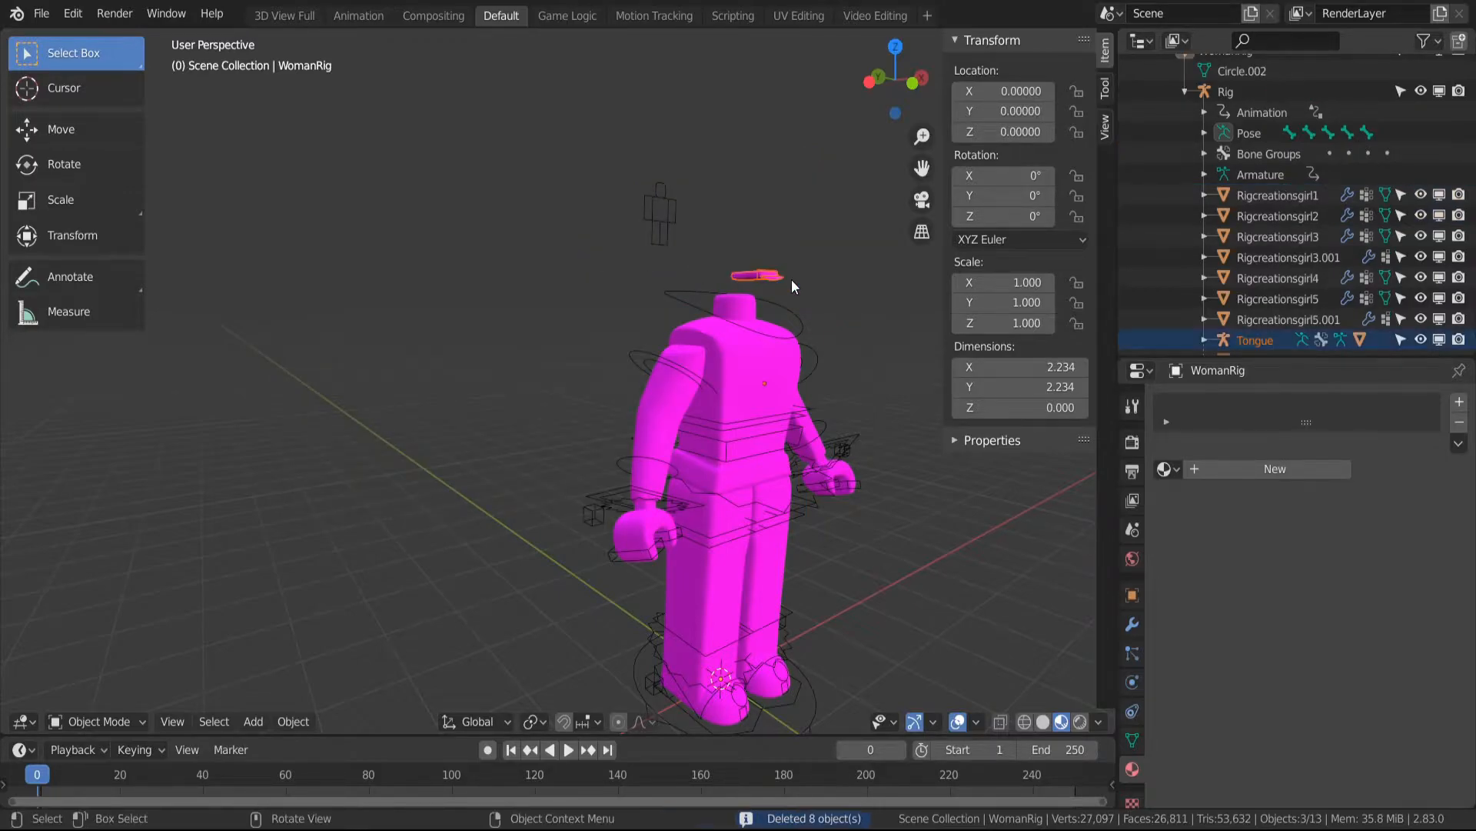
{"action": "key", "text": "x"}
{"action": "left_click", "coordinate": [704, 275]}
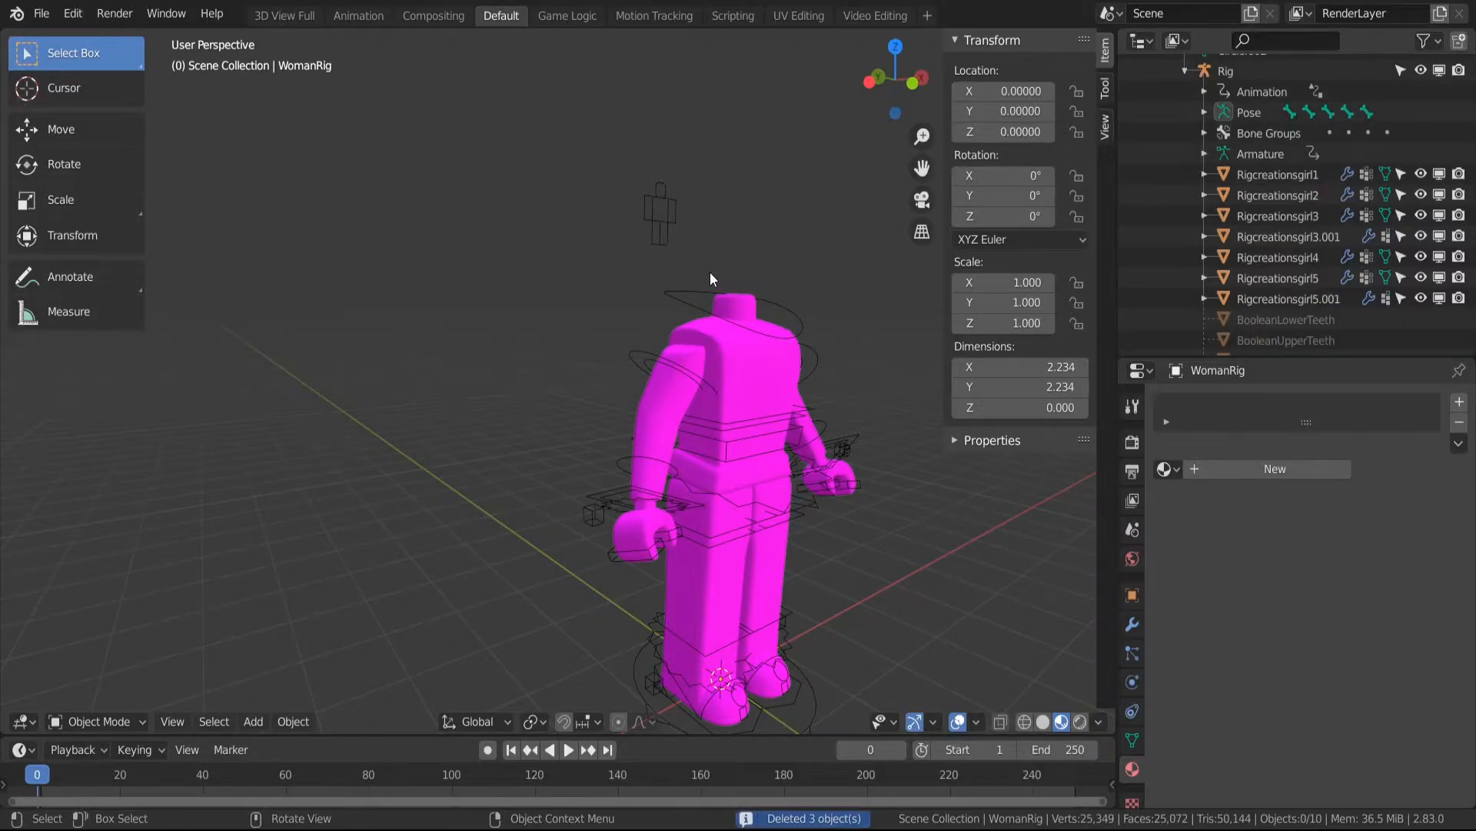
Select the rig's torso and show its material nodes in a widened Shader Editor in place of the Outliner
{"action": "key", "text": "shift+grave"}
{"action": "key", "text": "d"}
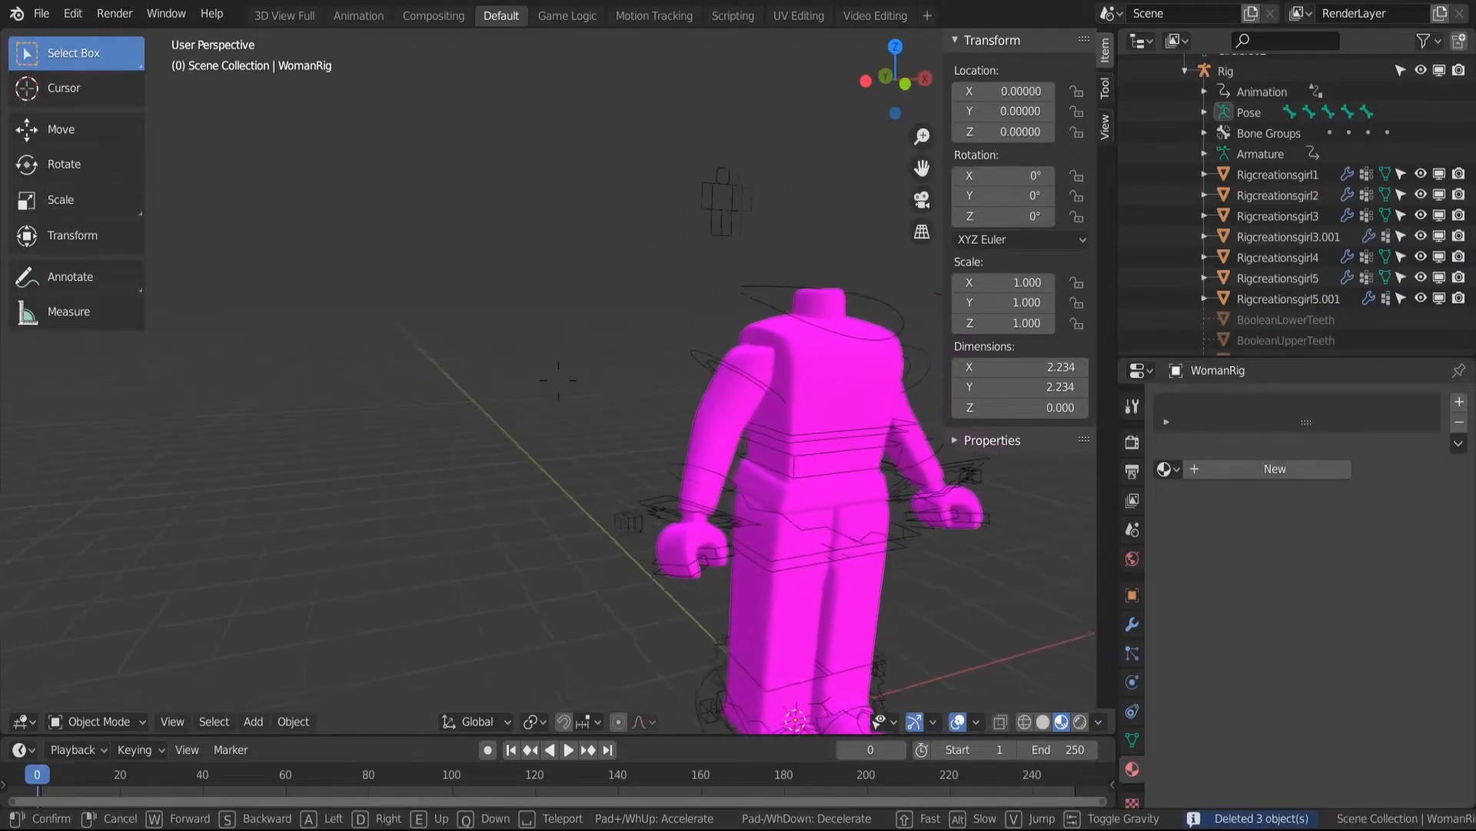
{"action": "key", "text": "s"}
{"action": "key", "text": "d"}
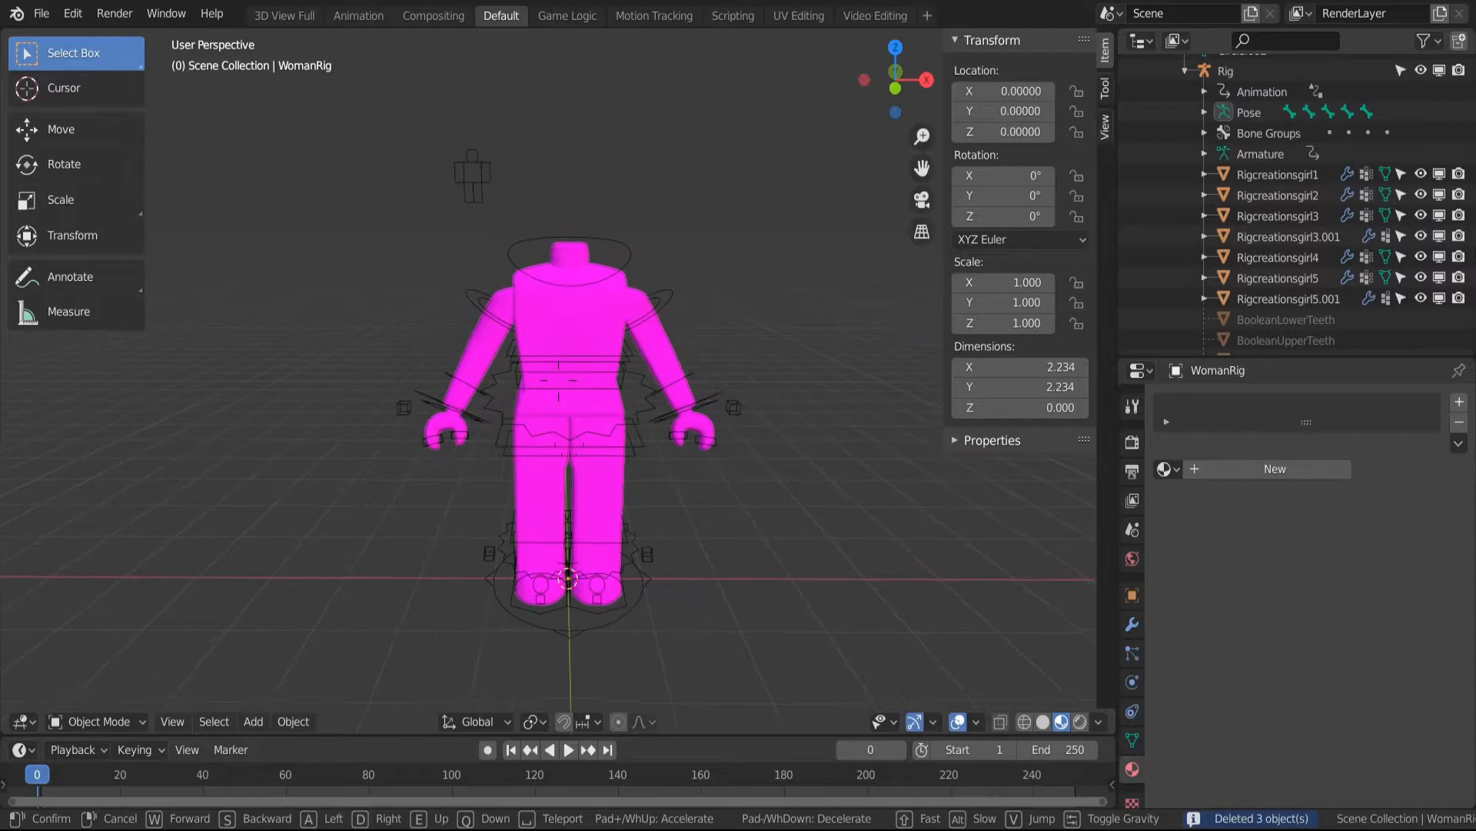
{"action": "key", "text": "w"}
{"action": "left_click", "coordinate": [623, 388]}
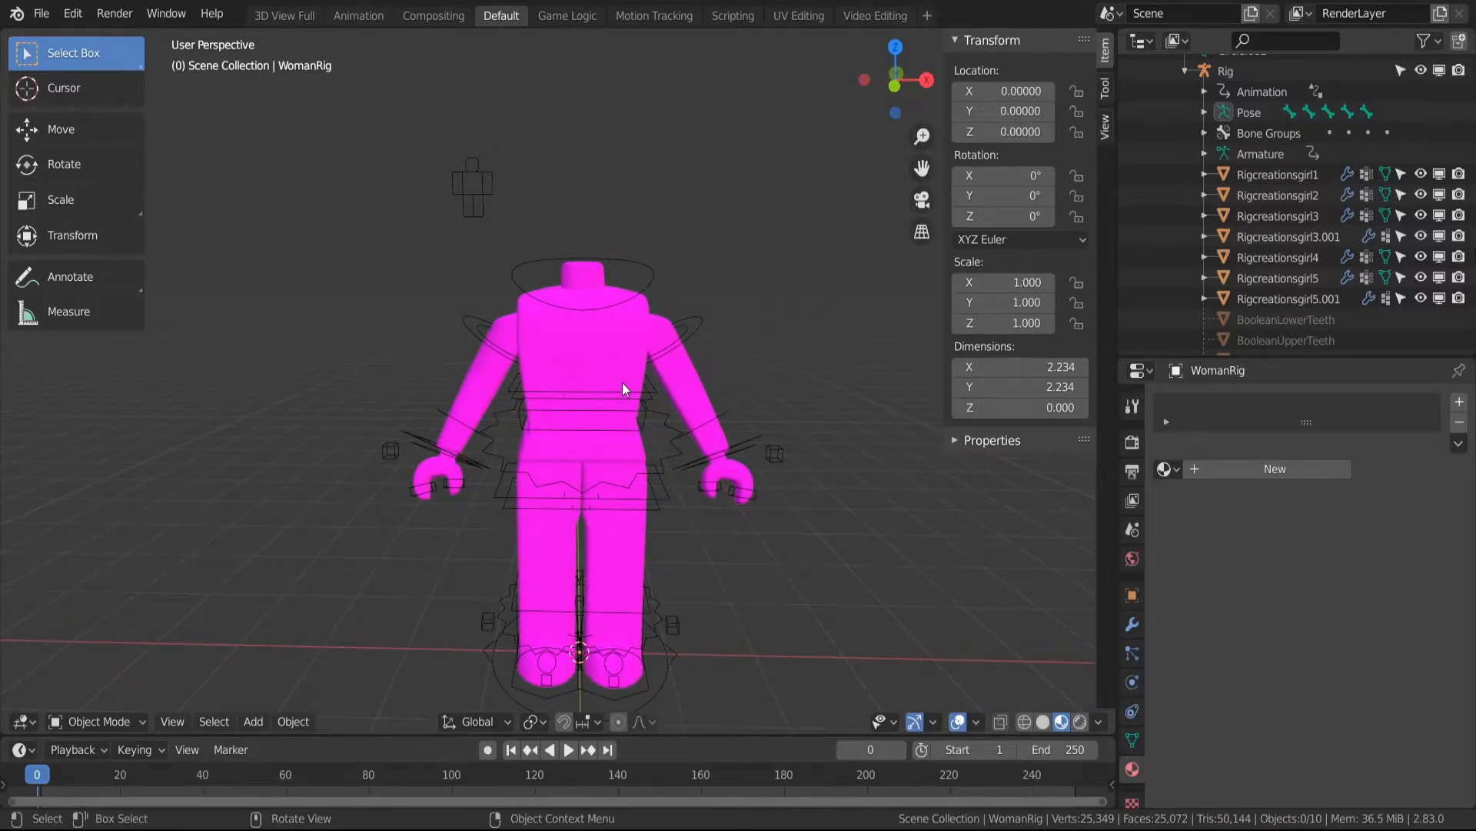
{"action": "left_click", "coordinate": [581, 350]}
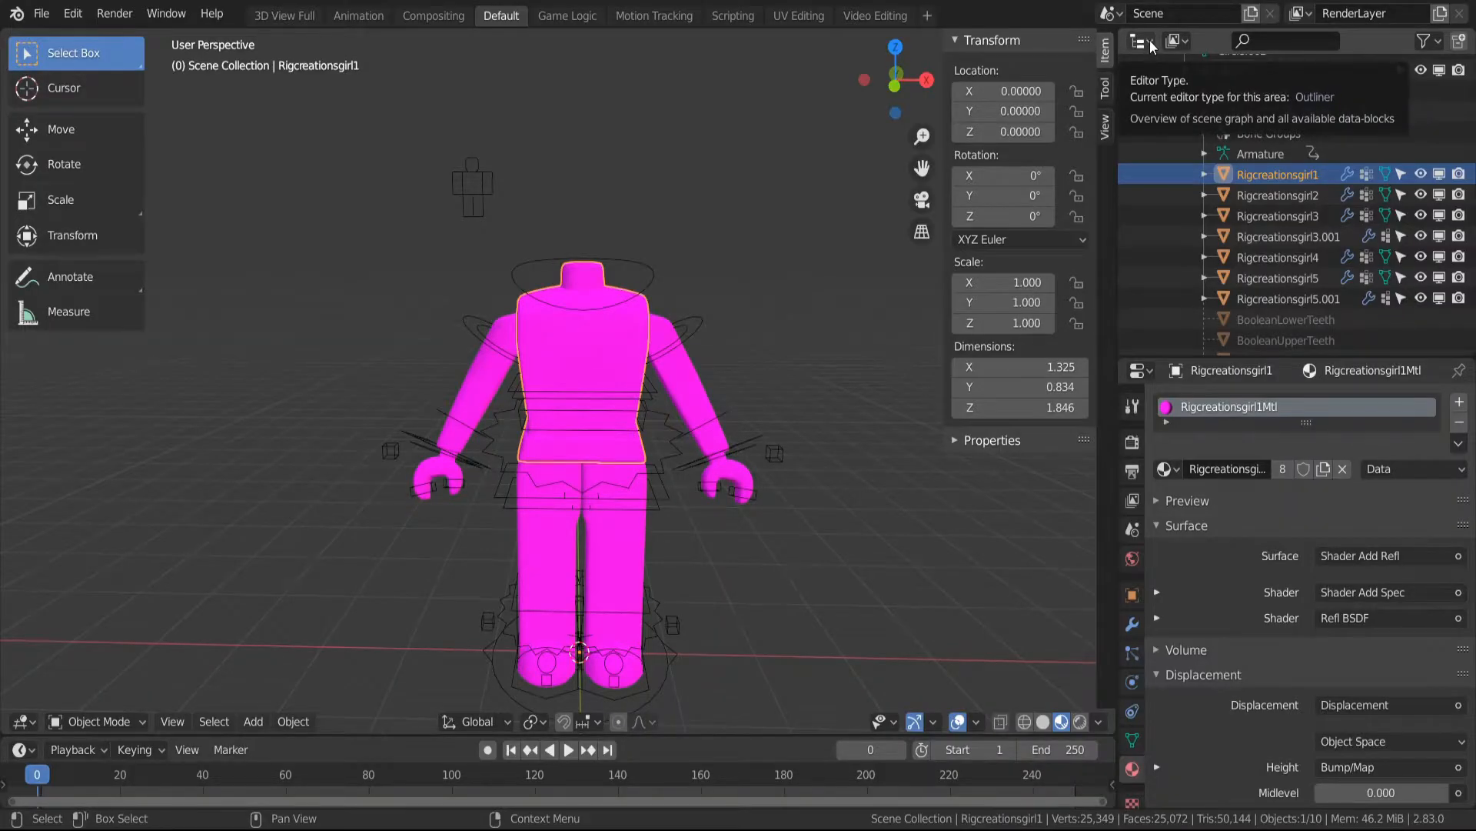
{"action": "left_click", "coordinate": [1141, 41]}
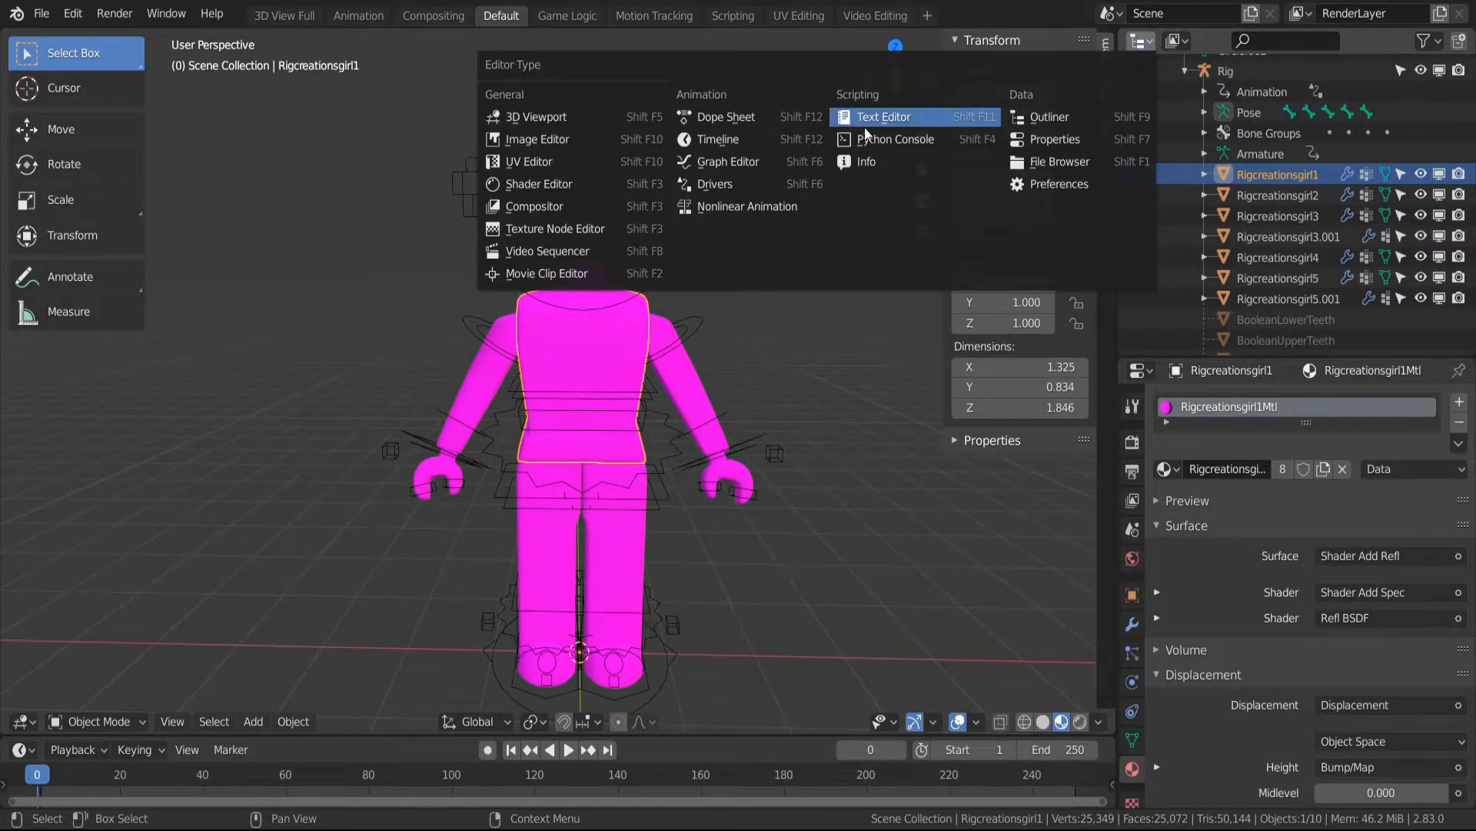
{"action": "left_click", "coordinate": [529, 184]}
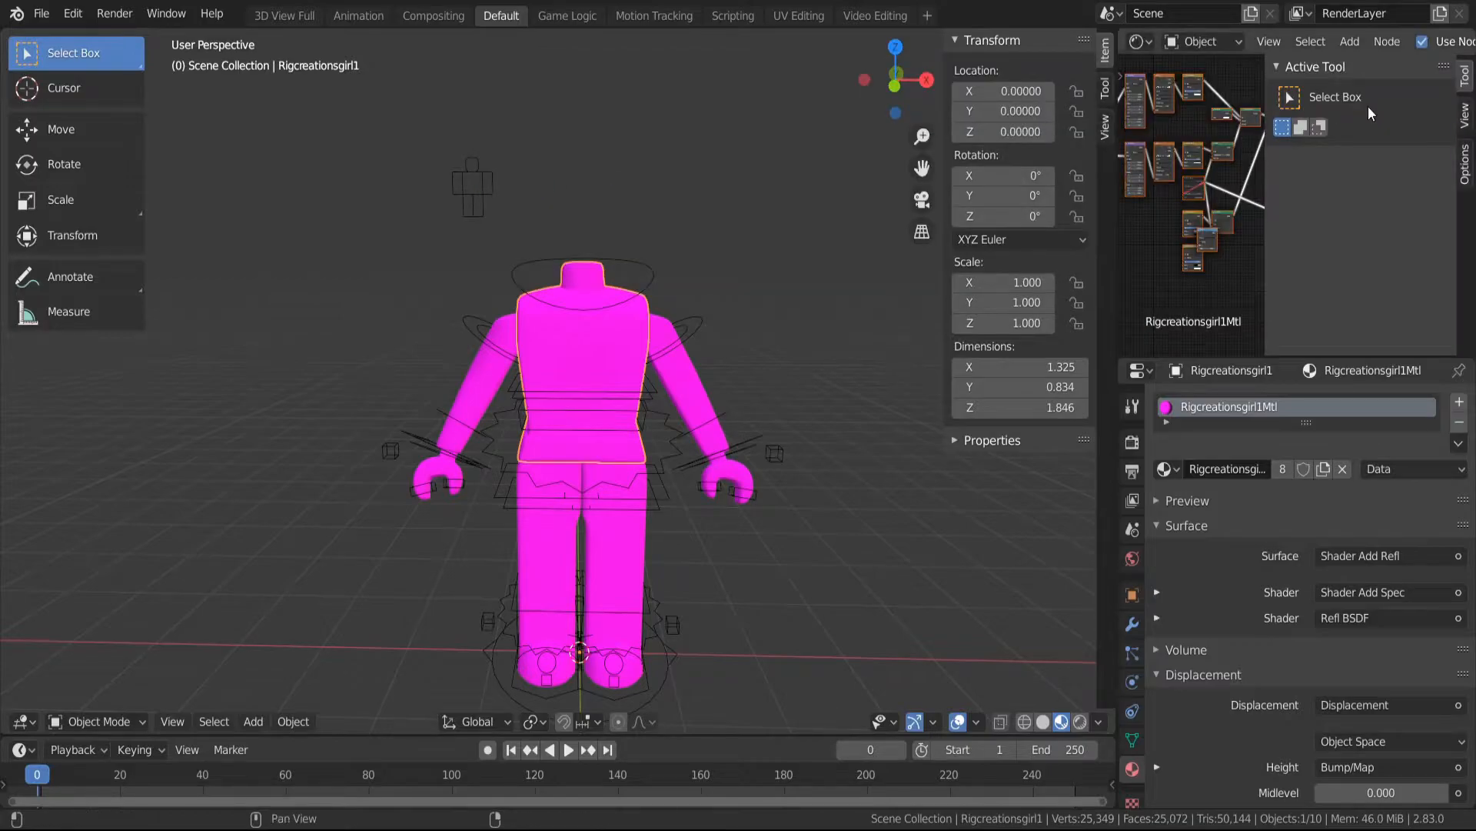
{"action": "left_click_drag", "start_coordinate": [1114, 178], "coordinate": [969, 178]}
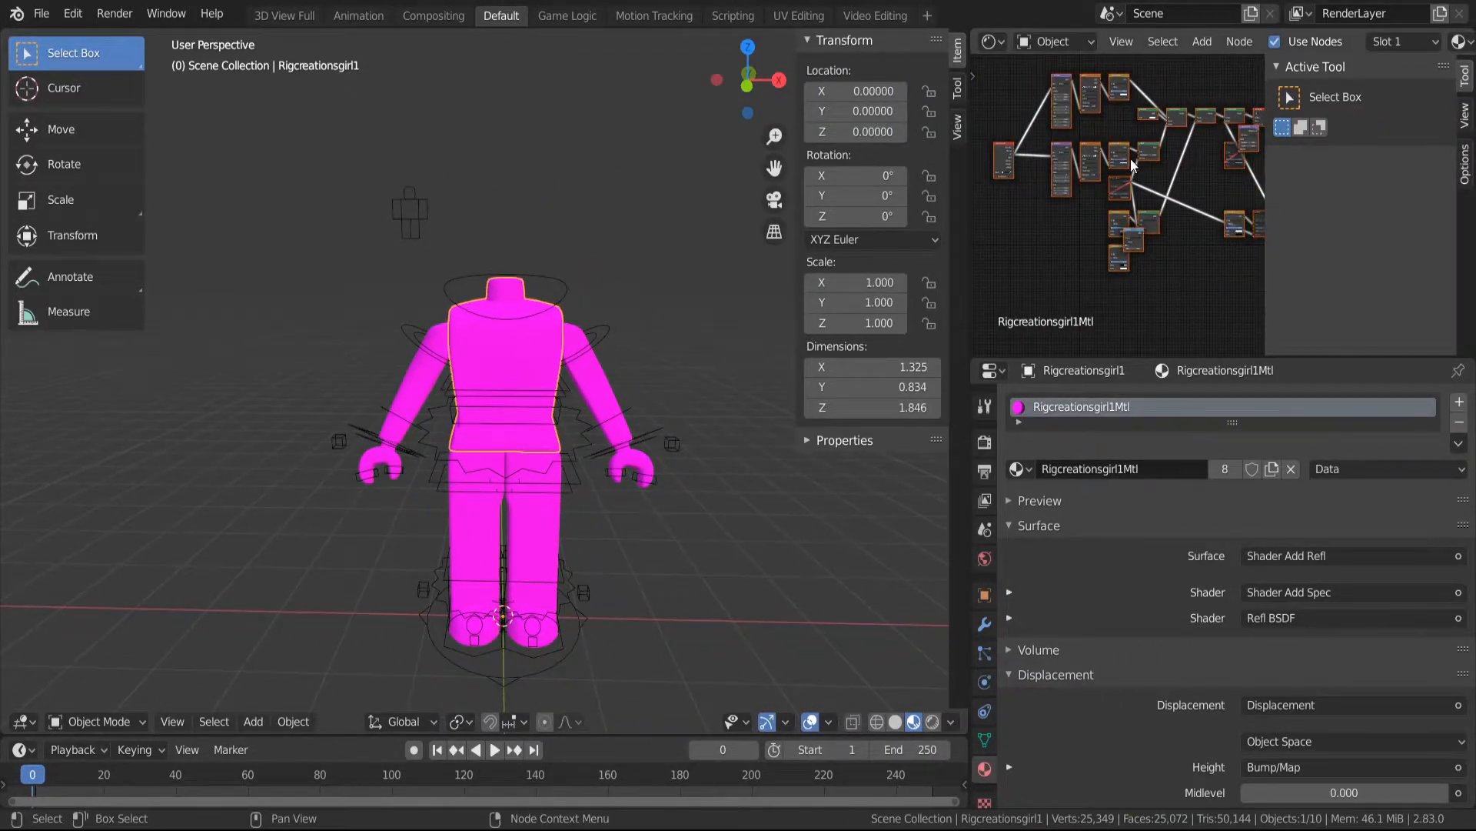
Load Ethxree2Tex.png as the image in the Texture node of the torso's material
{"action": "scroll", "coordinate": [1087, 155], "scroll_direction": "up", "scroll_amount": 1}
{"action": "scroll", "coordinate": [1086, 155], "scroll_direction": "up", "scroll_amount": 3}
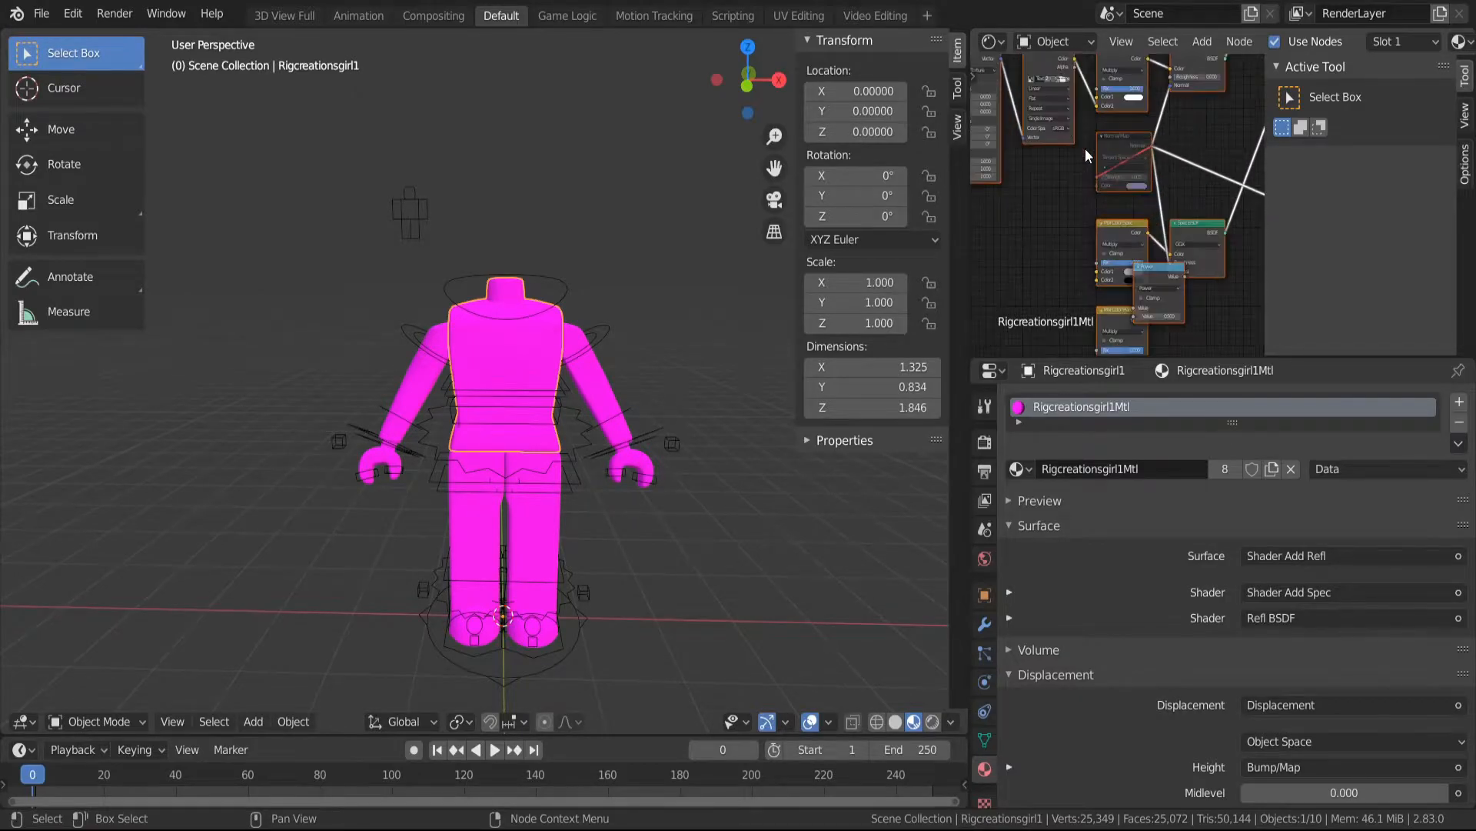
{"action": "scroll", "coordinate": [1133, 163], "scroll_direction": "up", "scroll_amount": 3}
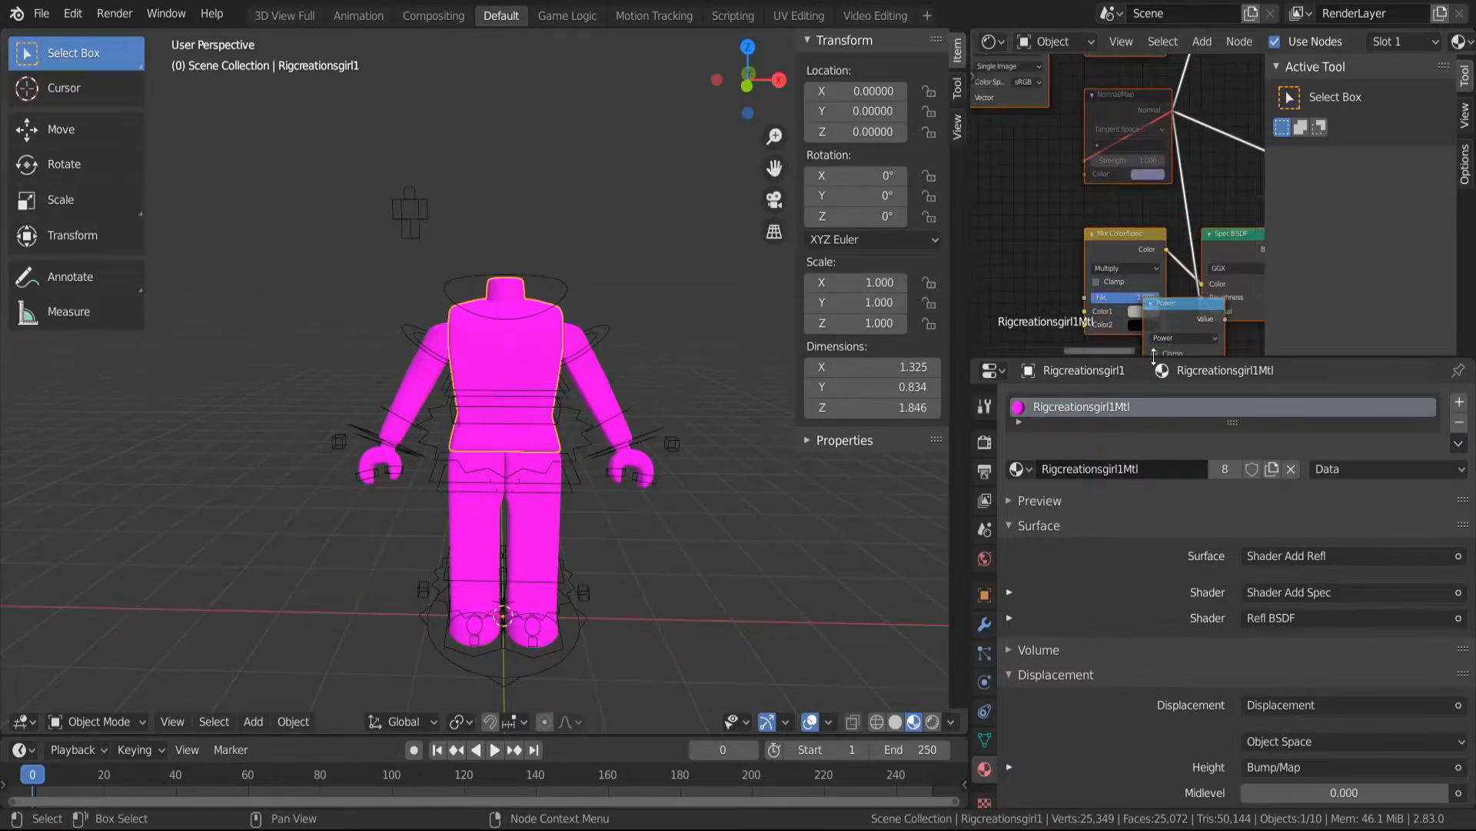
{"action": "left_click_drag", "start_coordinate": [1118, 349], "coordinate": [1090, 352]}
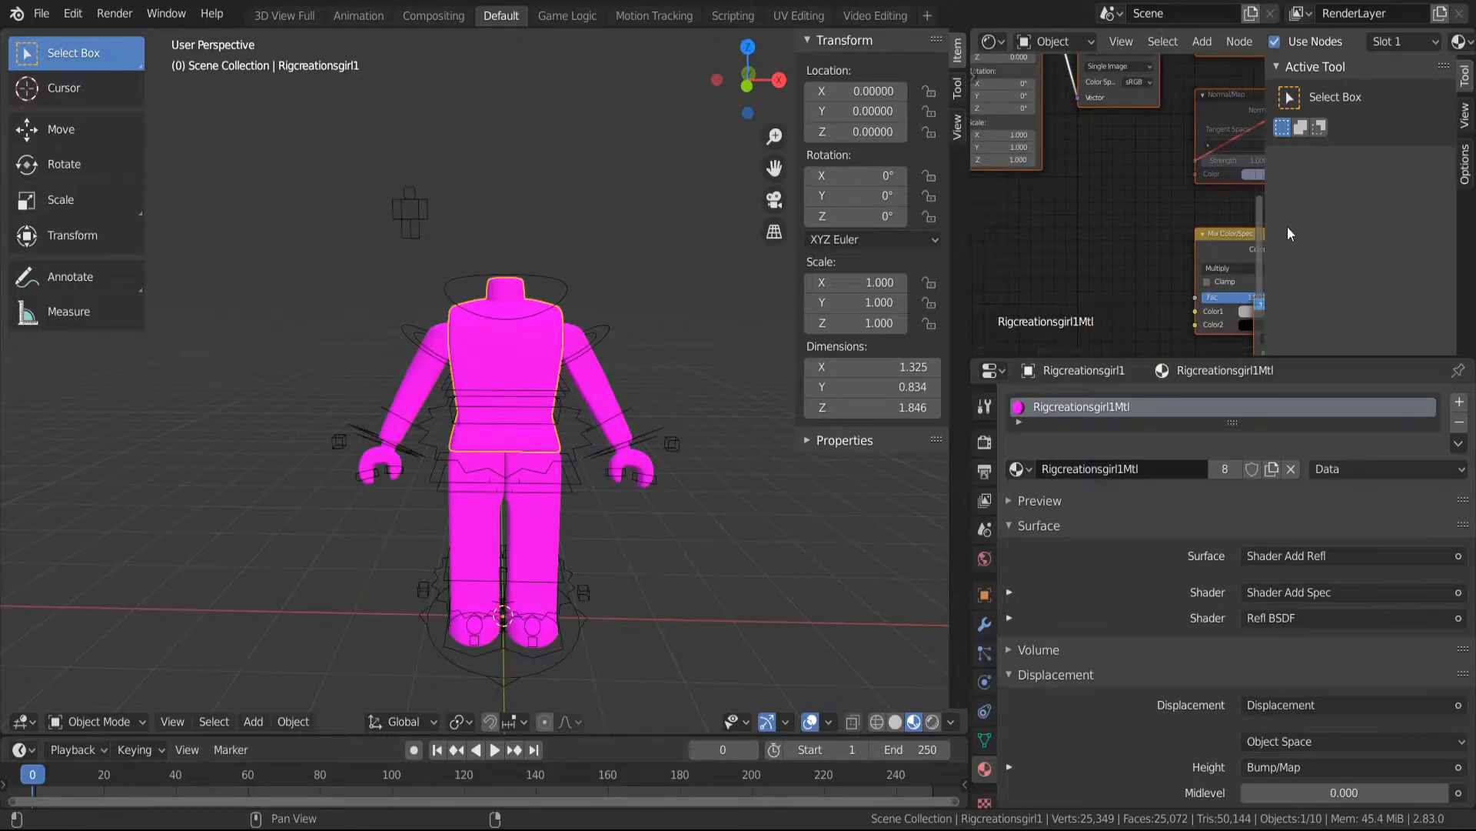
{"action": "left_click_drag", "start_coordinate": [1258, 211], "coordinate": [1249, 159]}
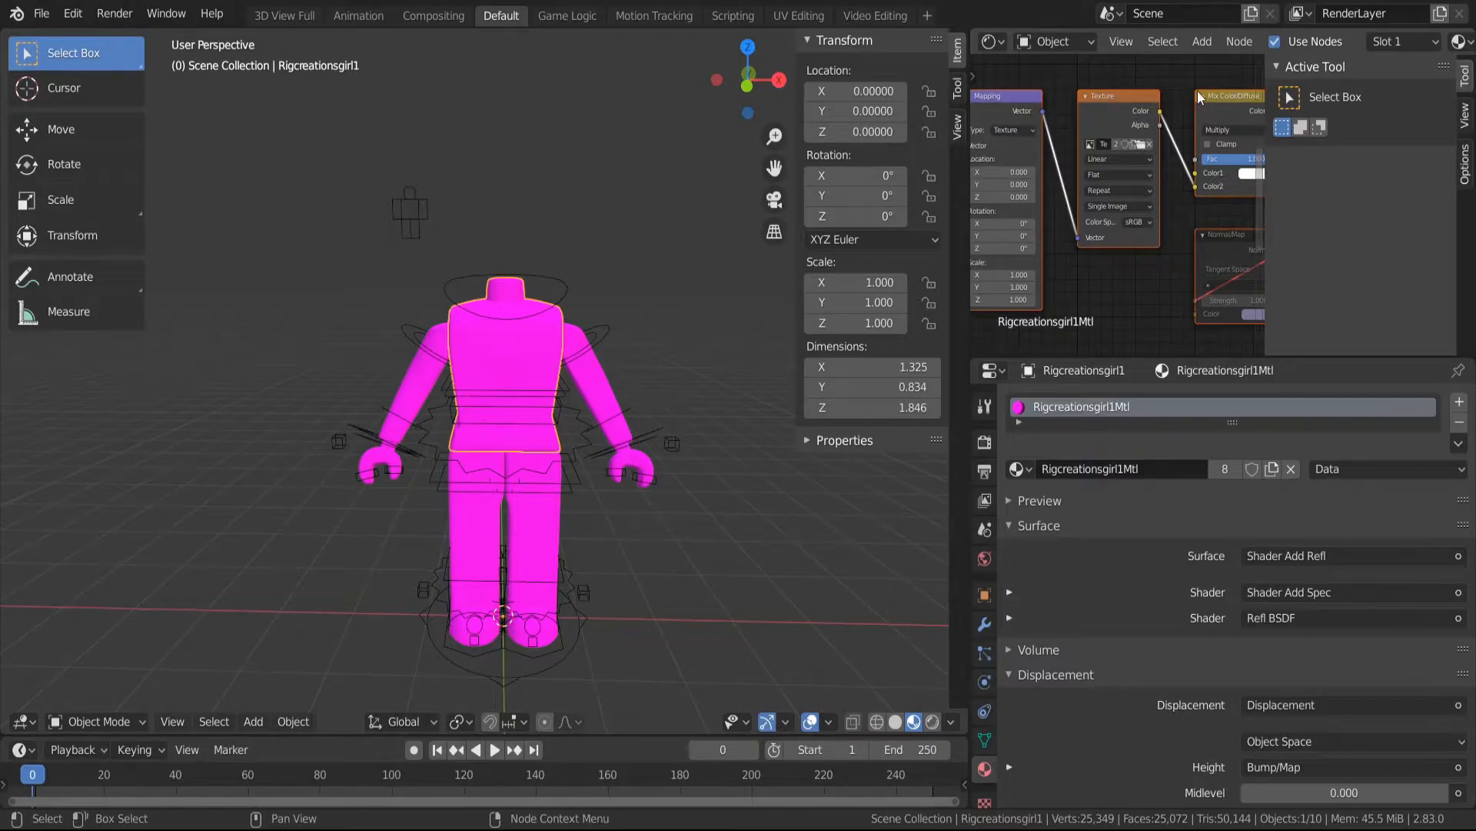
{"action": "scroll", "coordinate": [1132, 152], "scroll_direction": "up", "scroll_amount": 4}
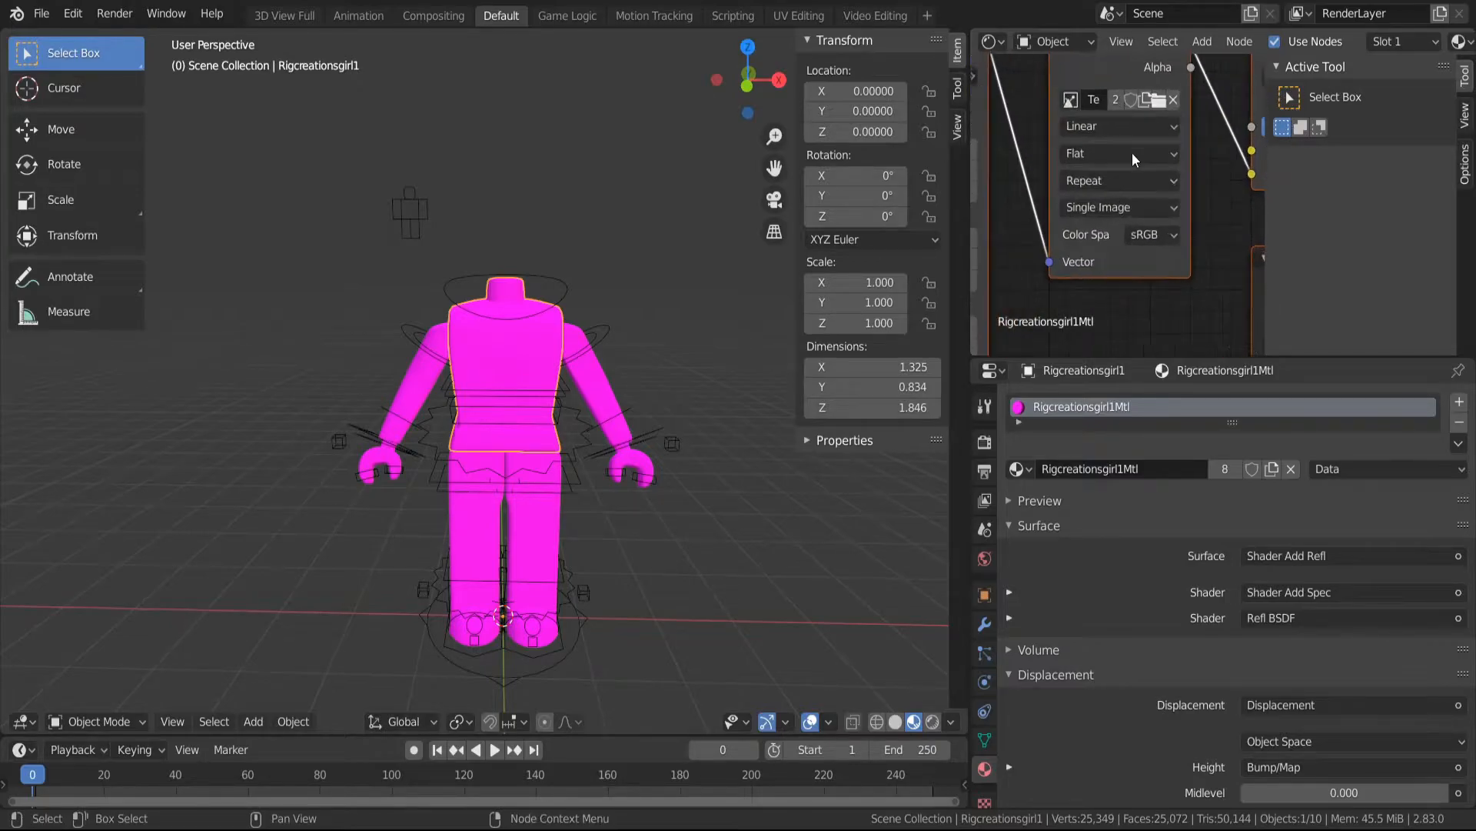
{"action": "left_click_drag", "start_coordinate": [1258, 192], "coordinate": [1259, 169]}
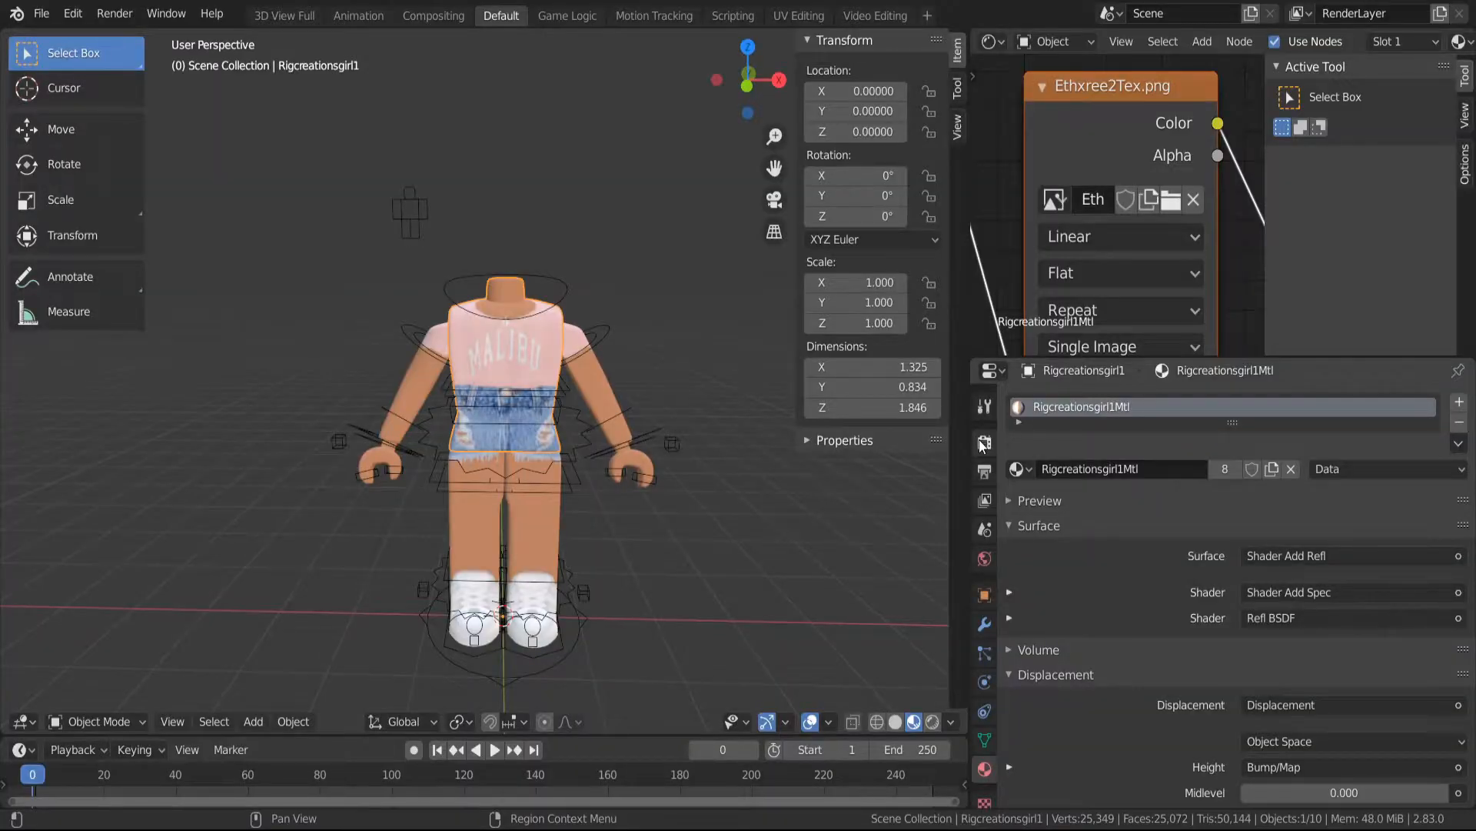
Set the Cycles render sampling to 160 samples in the scene's render settings
{"action": "left_click", "coordinate": [984, 441]}
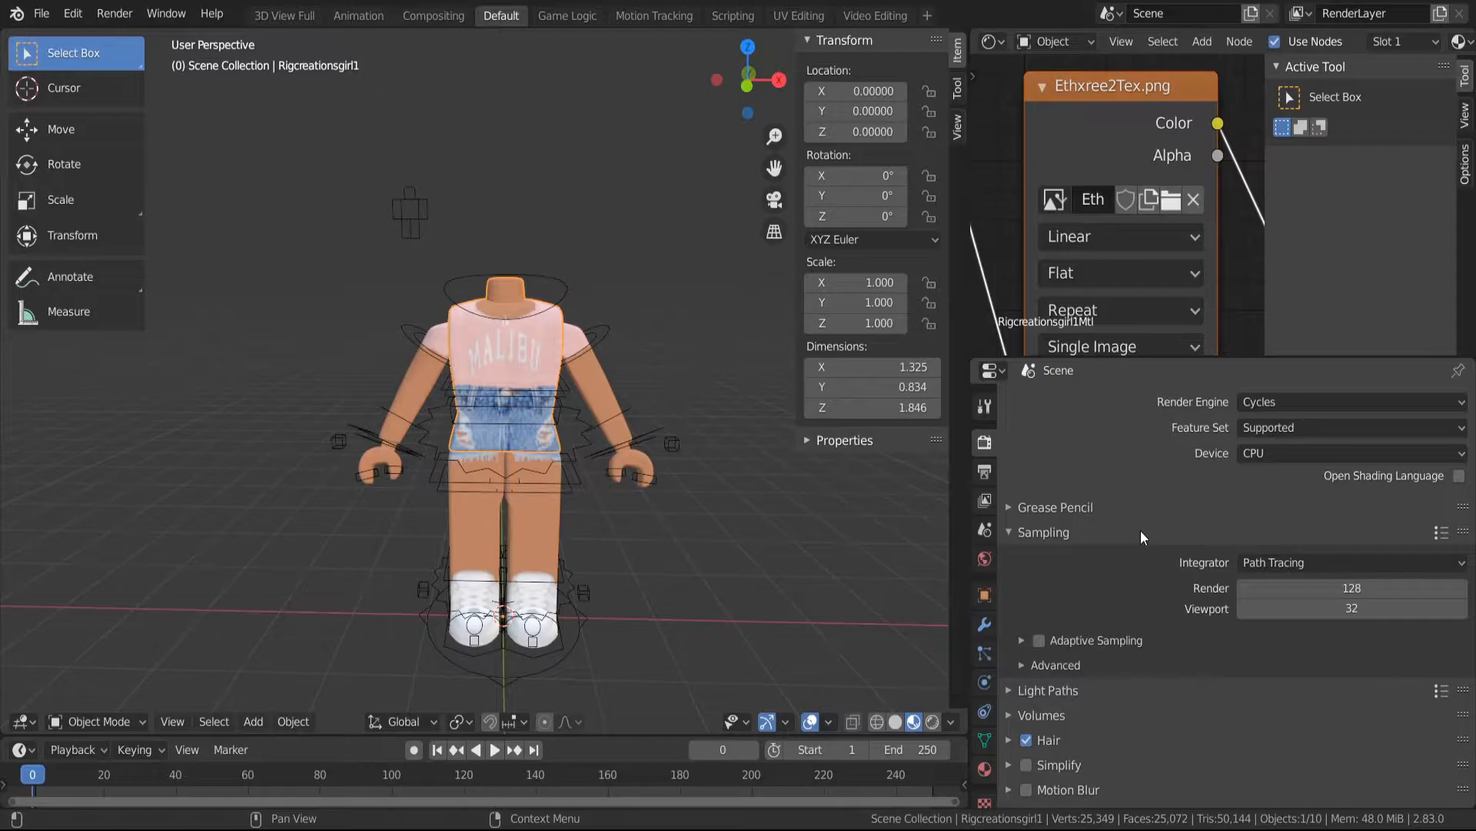
{"action": "scroll", "coordinate": [1141, 529], "scroll_direction": "down", "scroll_amount": 1}
{"action": "scroll", "coordinate": [1141, 529], "scroll_direction": "up", "scroll_amount": 1}
{"action": "left_click", "coordinate": [1362, 587]}
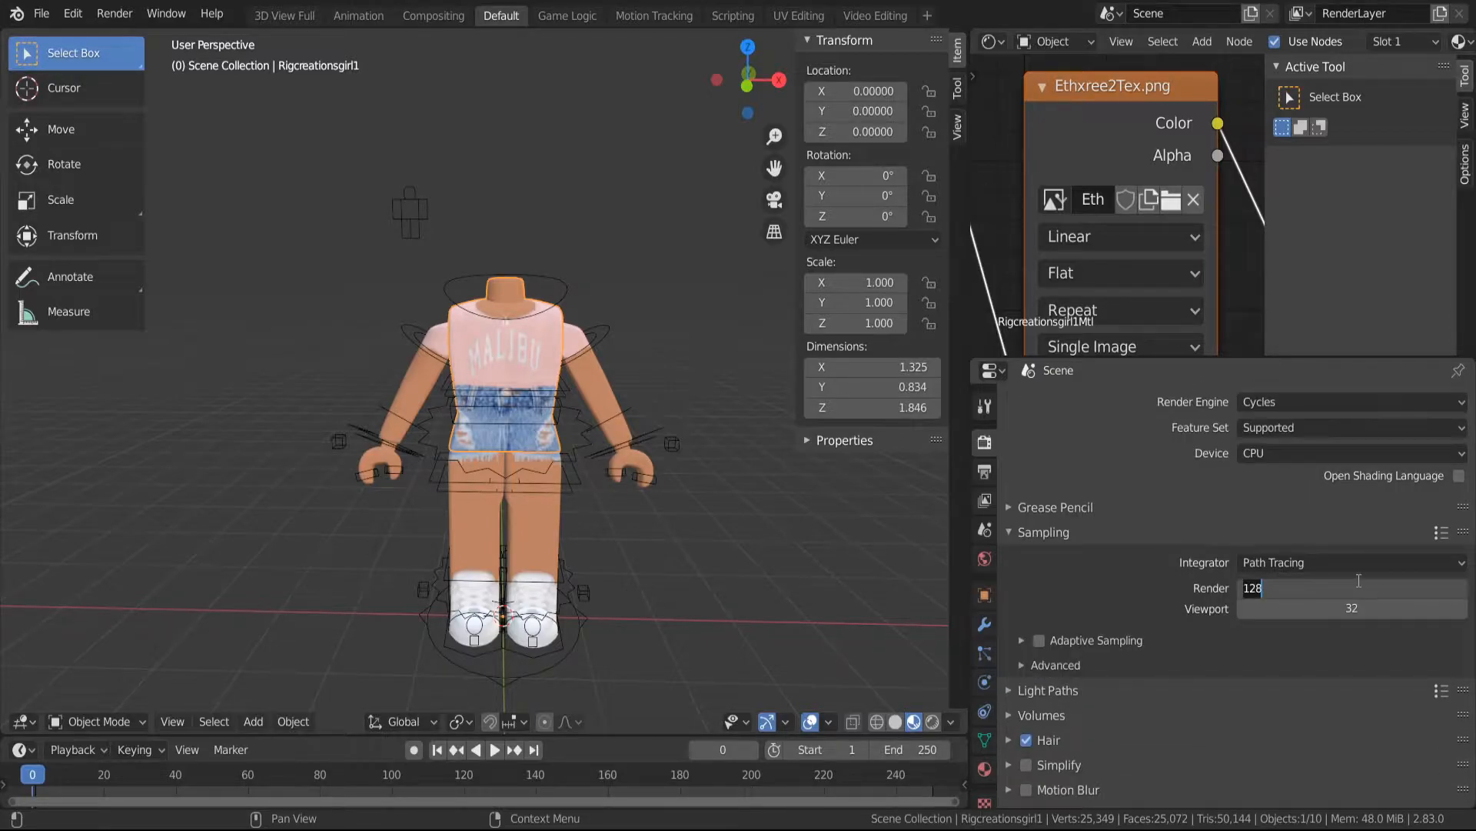
{"action": "type", "text": "160"}
{"action": "key", "text": "Return"}
Enable the Transparent film background for the render
{"action": "scroll", "coordinate": [1136, 607], "scroll_direction": "down", "scroll_amount": 3}
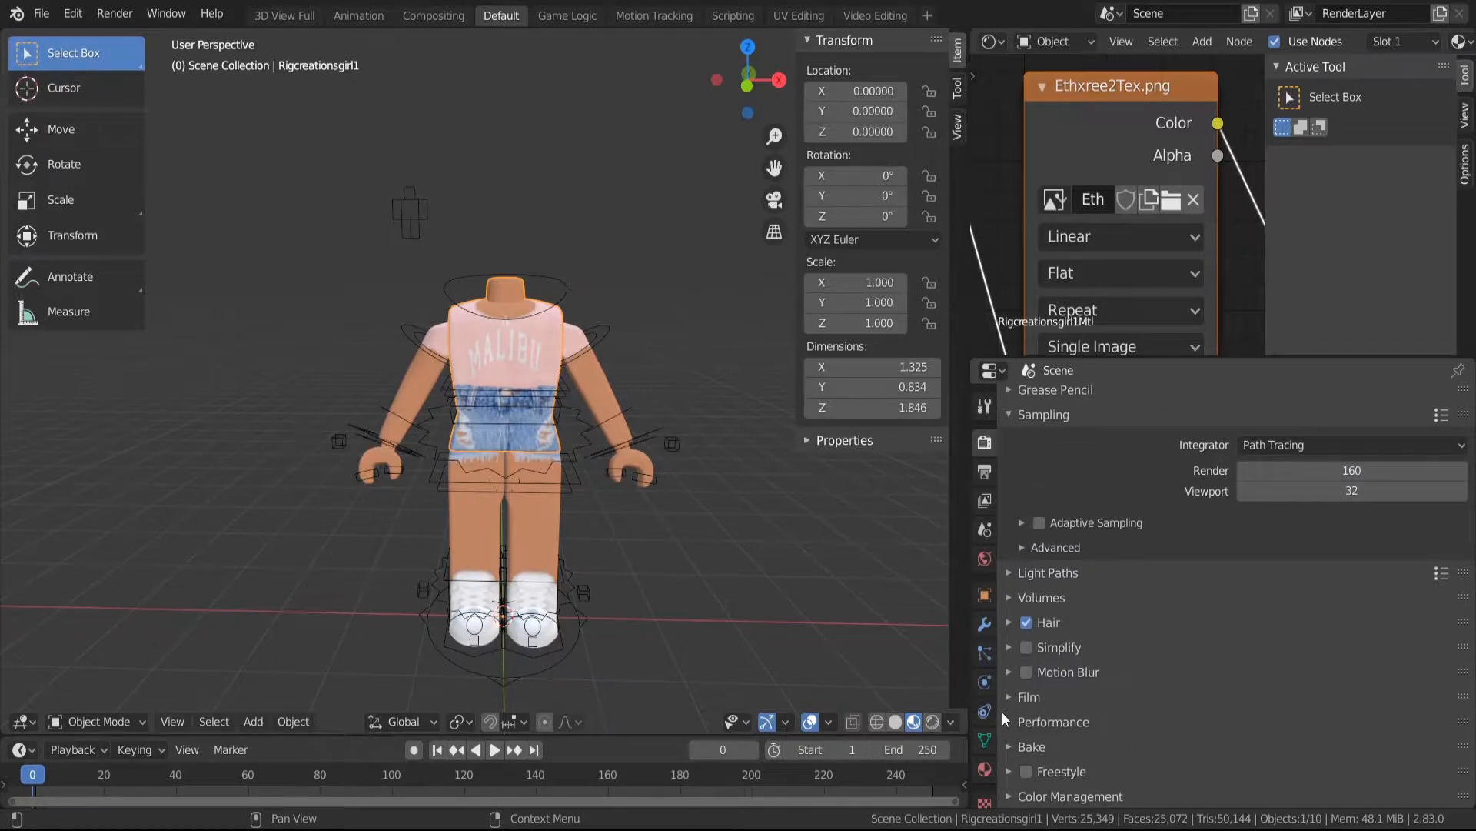
{"action": "left_click", "coordinate": [1007, 697]}
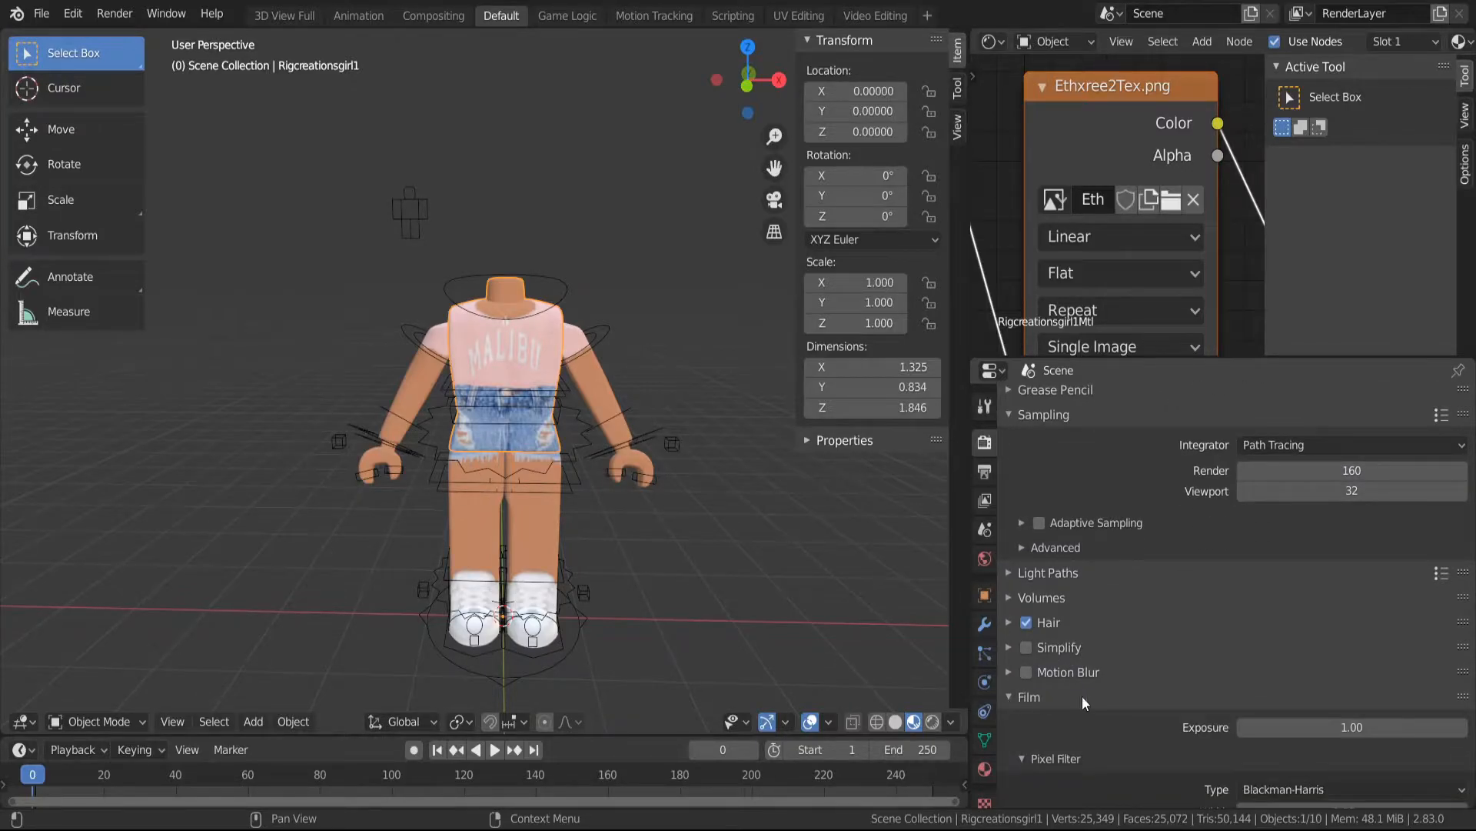
{"action": "scroll", "coordinate": [1209, 699], "scroll_direction": "down", "scroll_amount": 3}
{"action": "left_click", "coordinate": [1039, 744]}
Set the render tile size to 16 px in both X and Y in the performance settings
{"action": "scroll", "coordinate": [1119, 683], "scroll_direction": "down", "scroll_amount": 3}
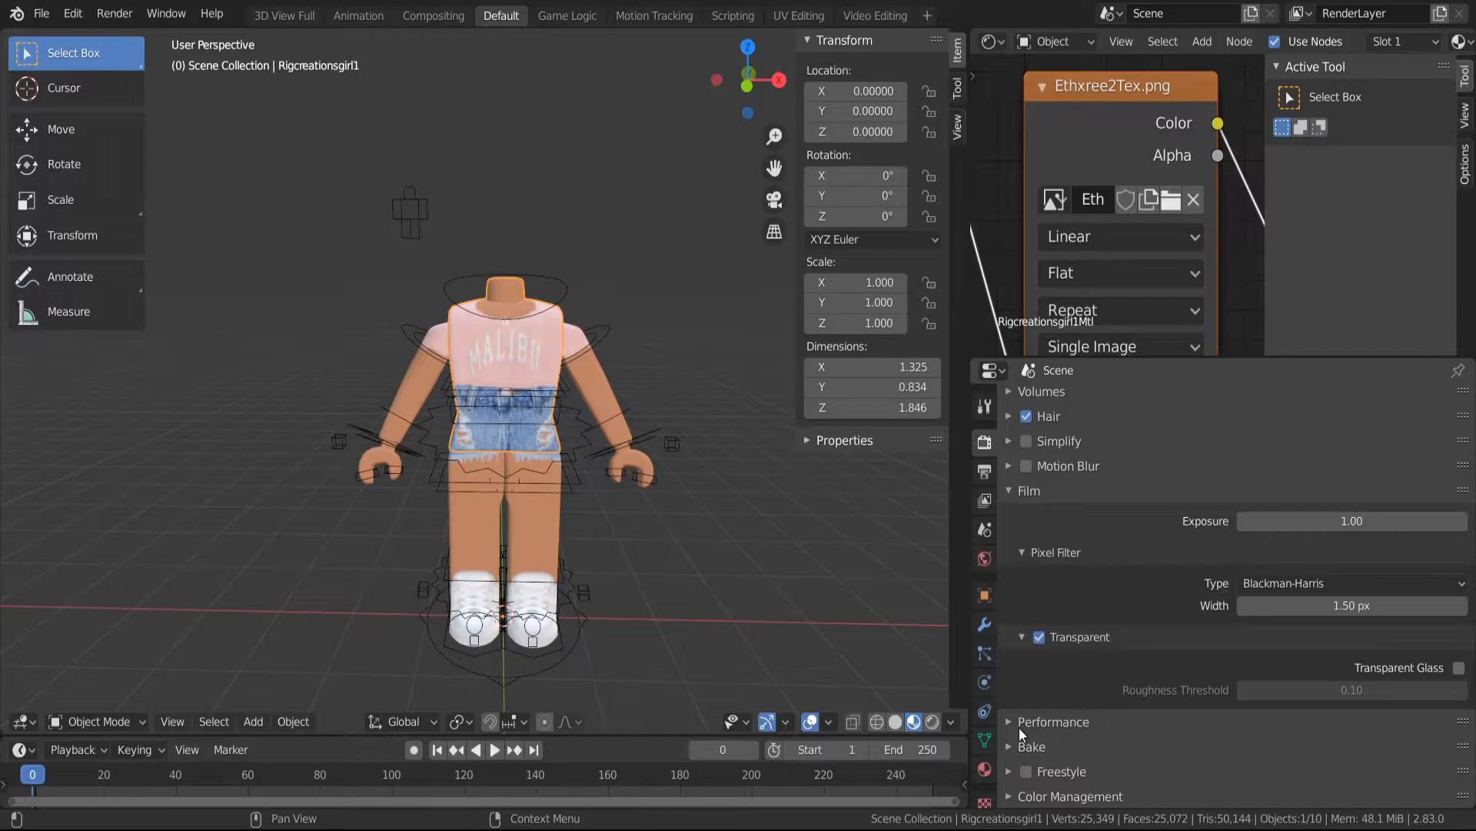
{"action": "left_click", "coordinate": [1009, 721]}
{"action": "scroll", "coordinate": [1085, 690], "scroll_direction": "down", "scroll_amount": 2}
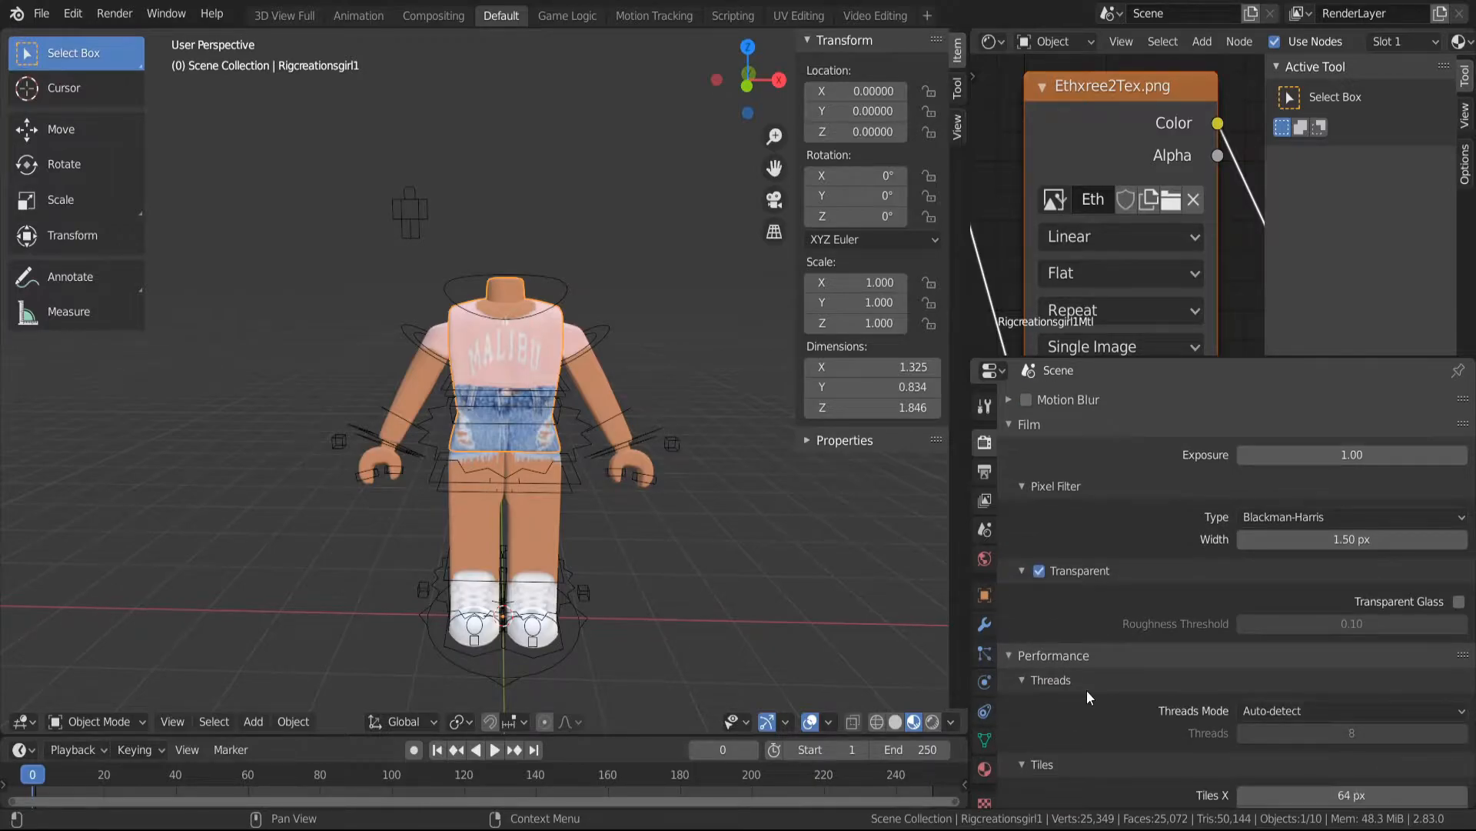
{"action": "scroll", "coordinate": [1086, 690], "scroll_direction": "down", "scroll_amount": 4}
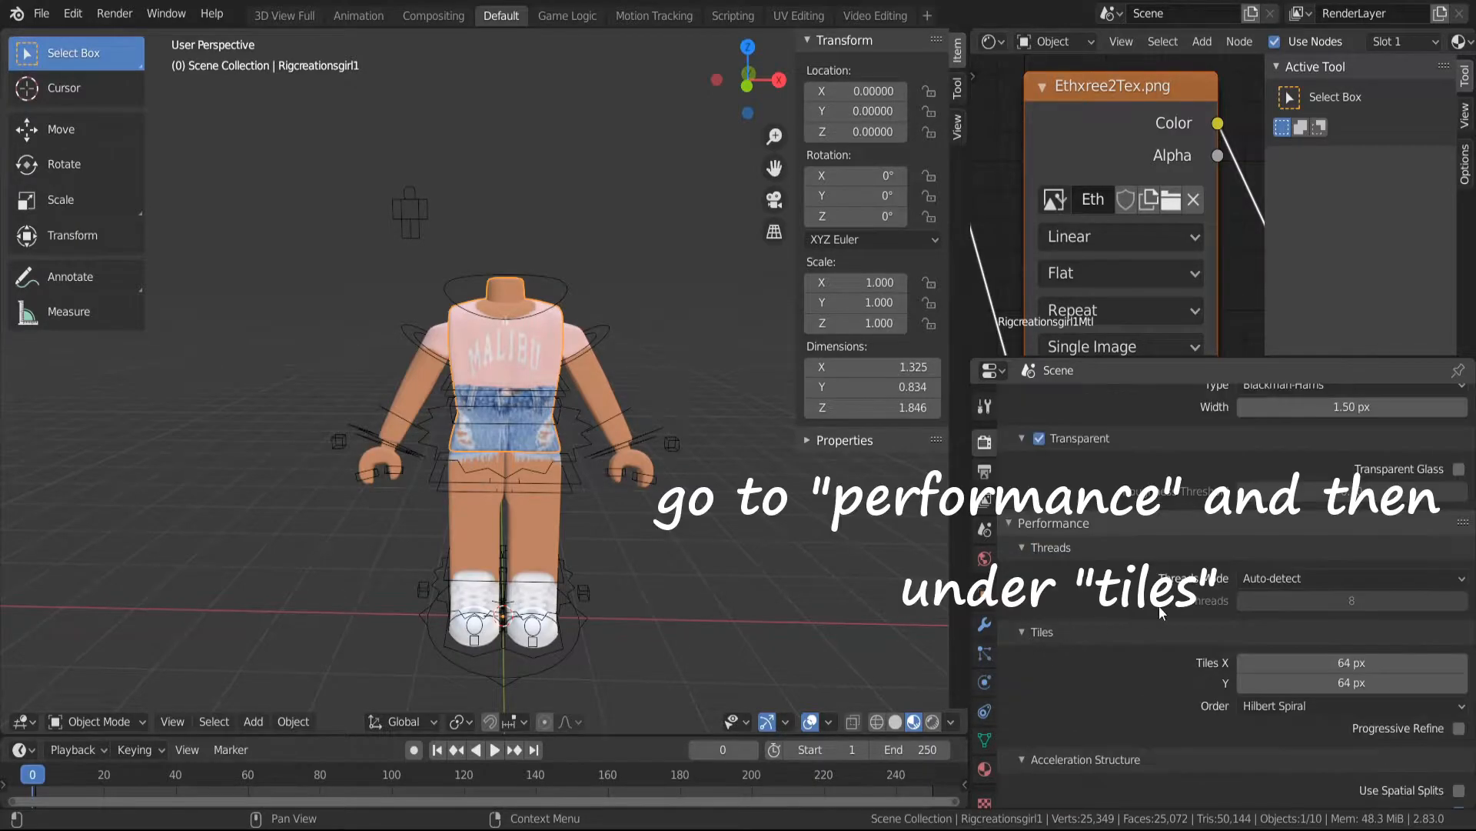
{"action": "left_click", "coordinate": [1358, 661]}
{"action": "type", "text": "16"}
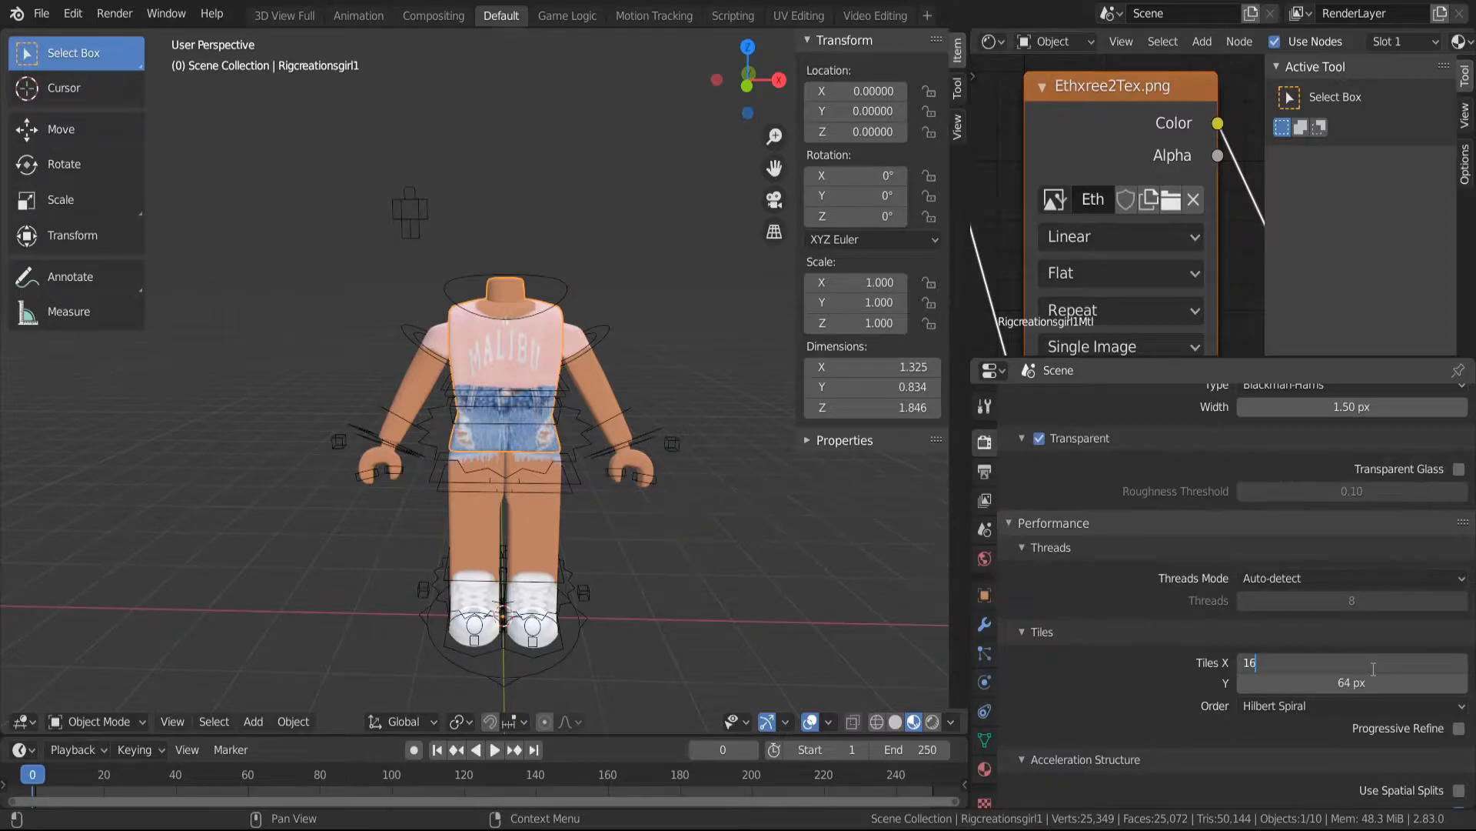
{"action": "key", "text": "Return"}
{"action": "left_click", "coordinate": [1360, 683]}
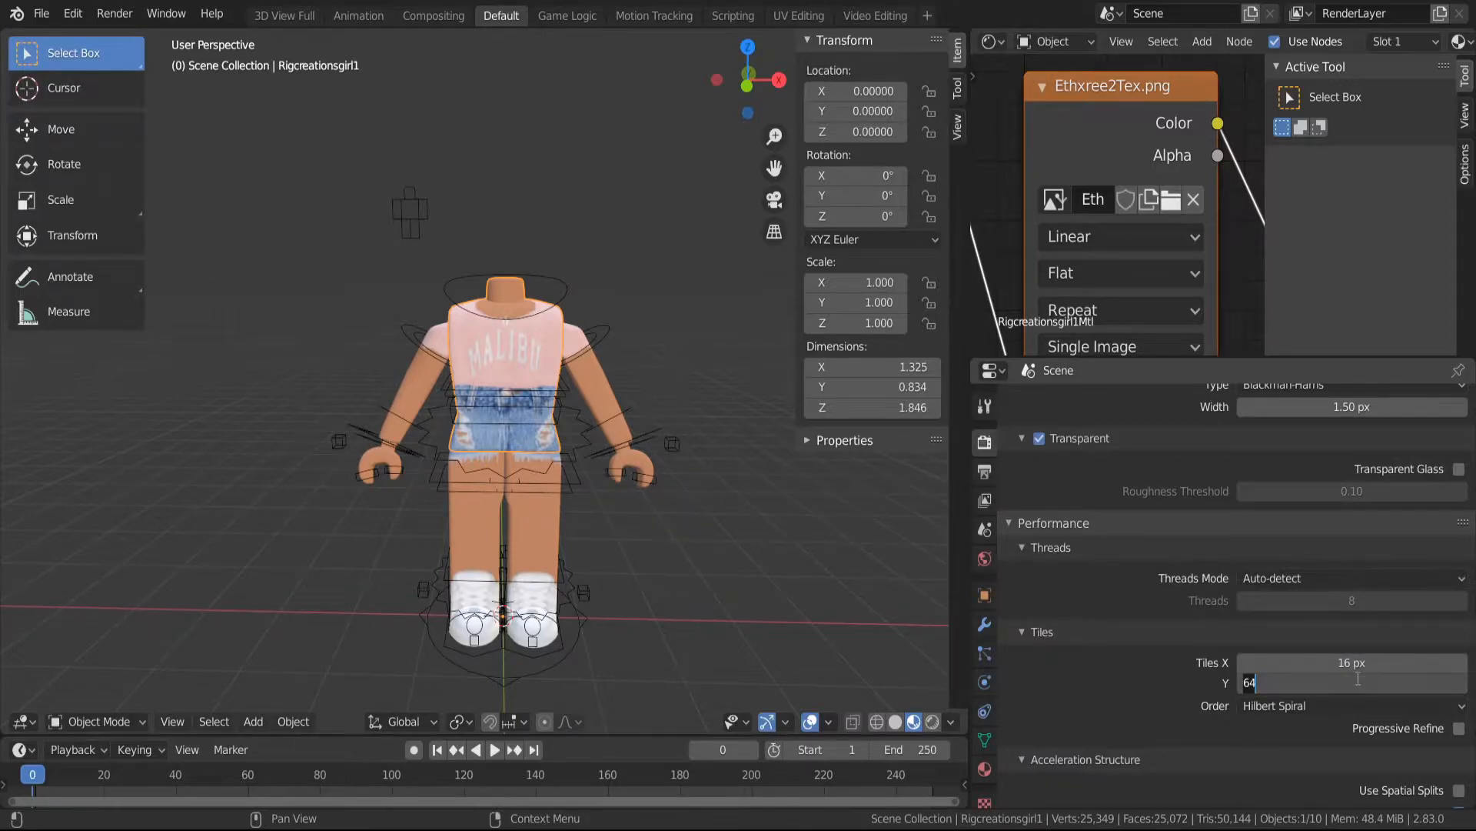
{"action": "type", "text": "16"}
{"action": "key", "text": "Return"}
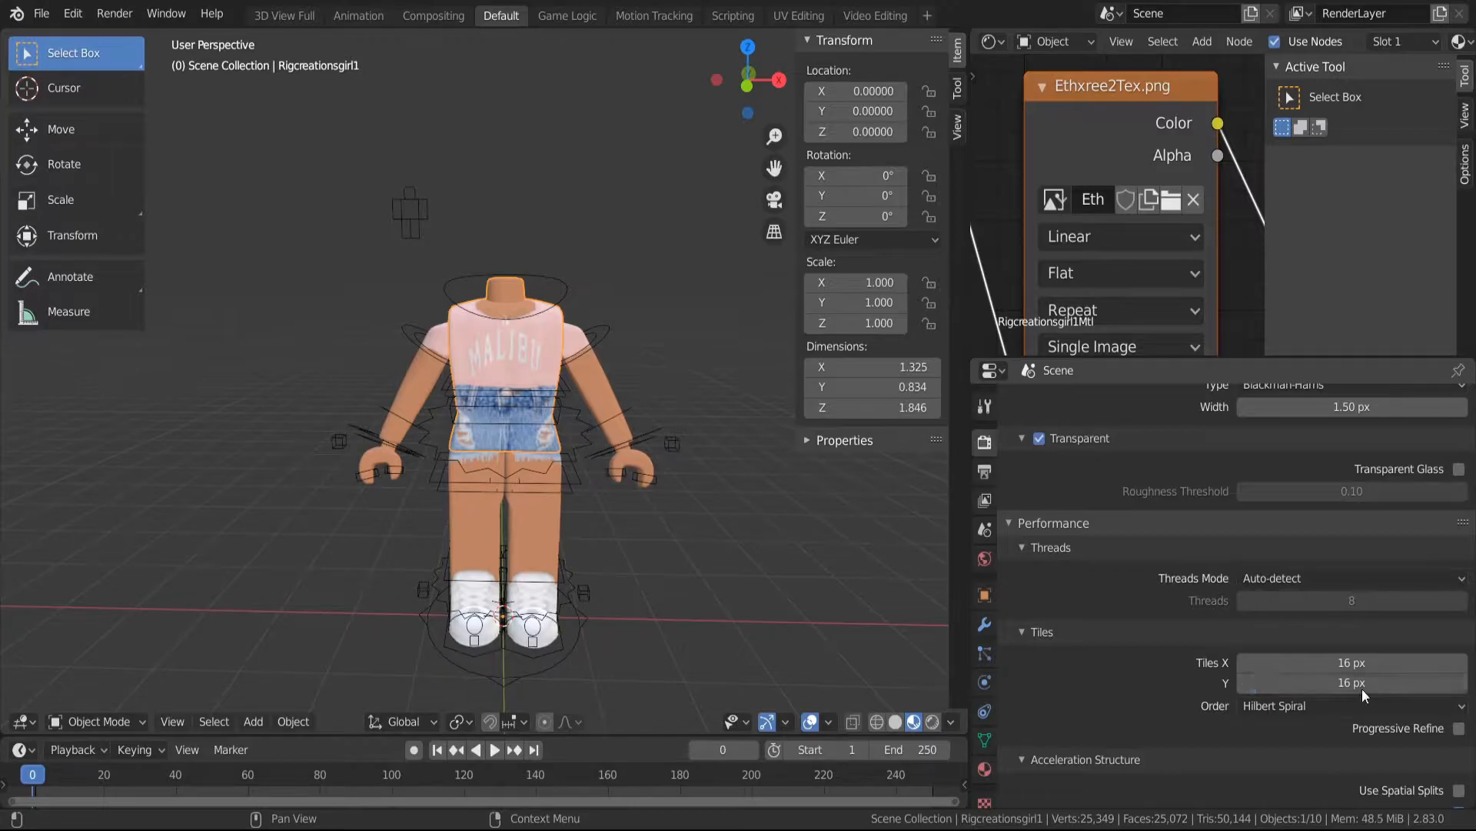
{"action": "scroll", "coordinate": [1296, 719], "scroll_direction": "down", "scroll_amount": 4}
{"action": "scroll", "coordinate": [1294, 715], "scroll_direction": "down", "scroll_amount": 4}
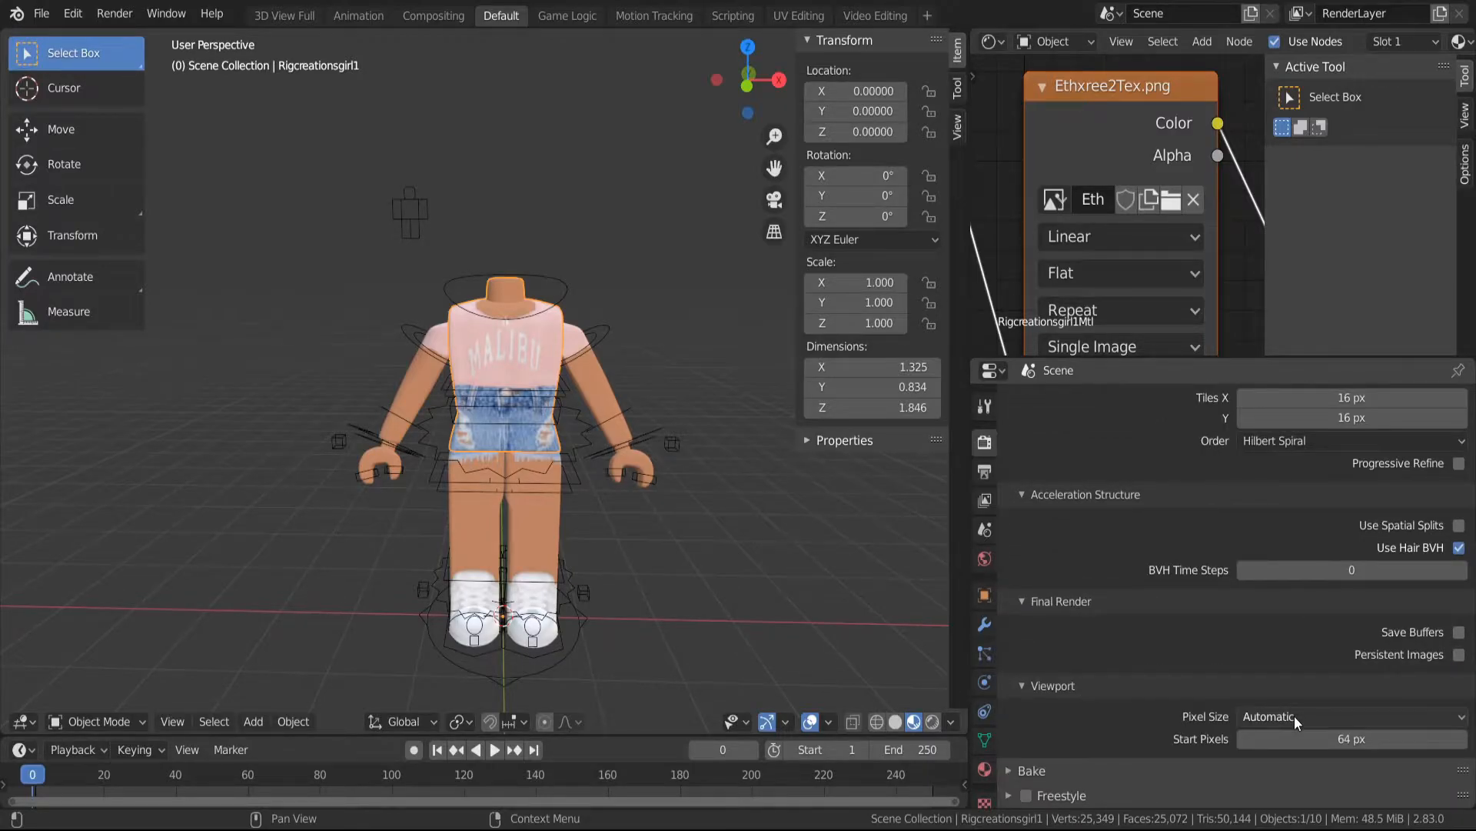
{"action": "scroll", "coordinate": [1219, 708], "scroll_direction": "up", "scroll_amount": 6}
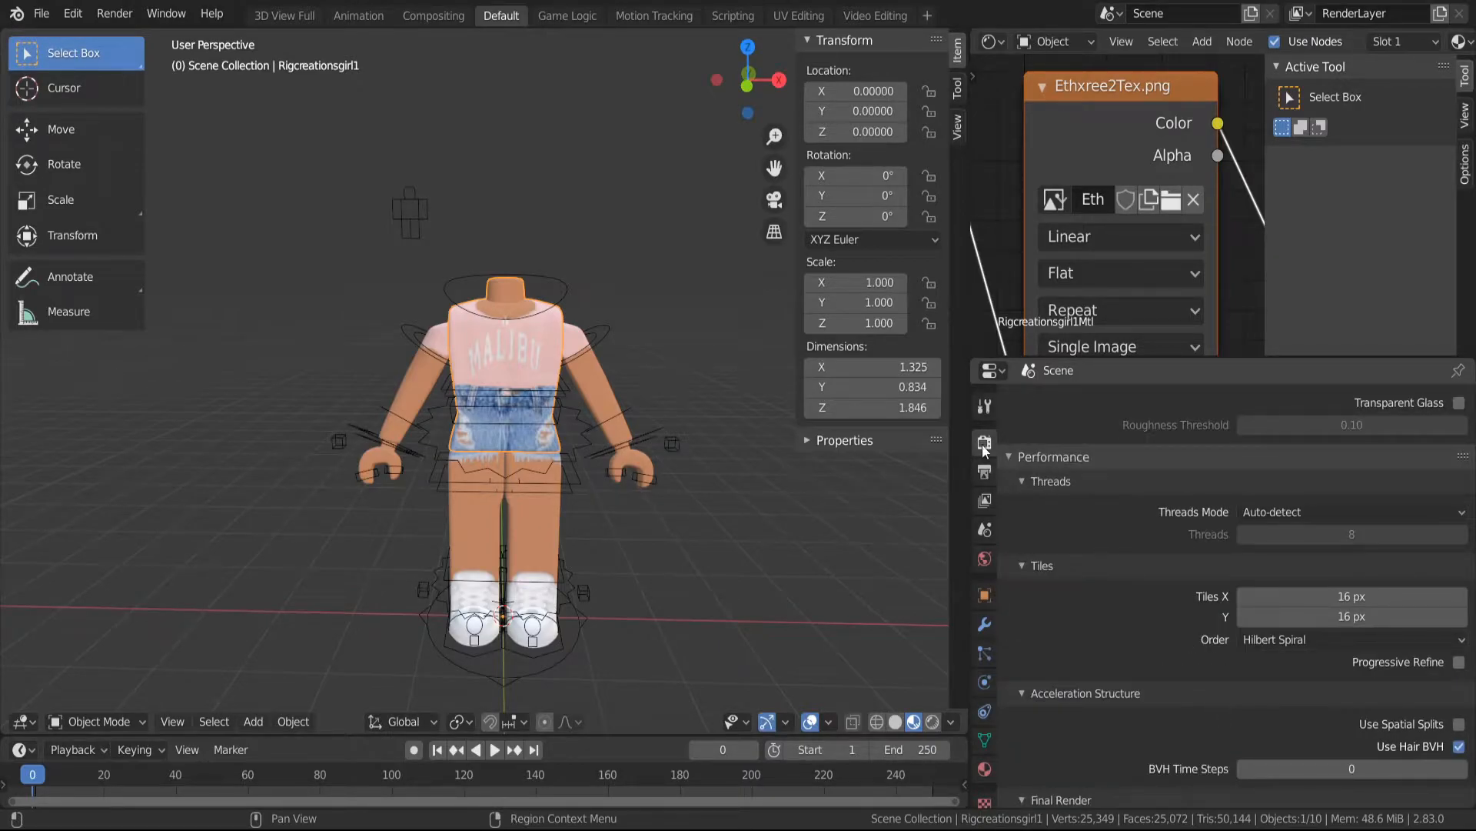
Set the output resolution to 1000 px by 1000 px
{"action": "left_click", "coordinate": [986, 471]}
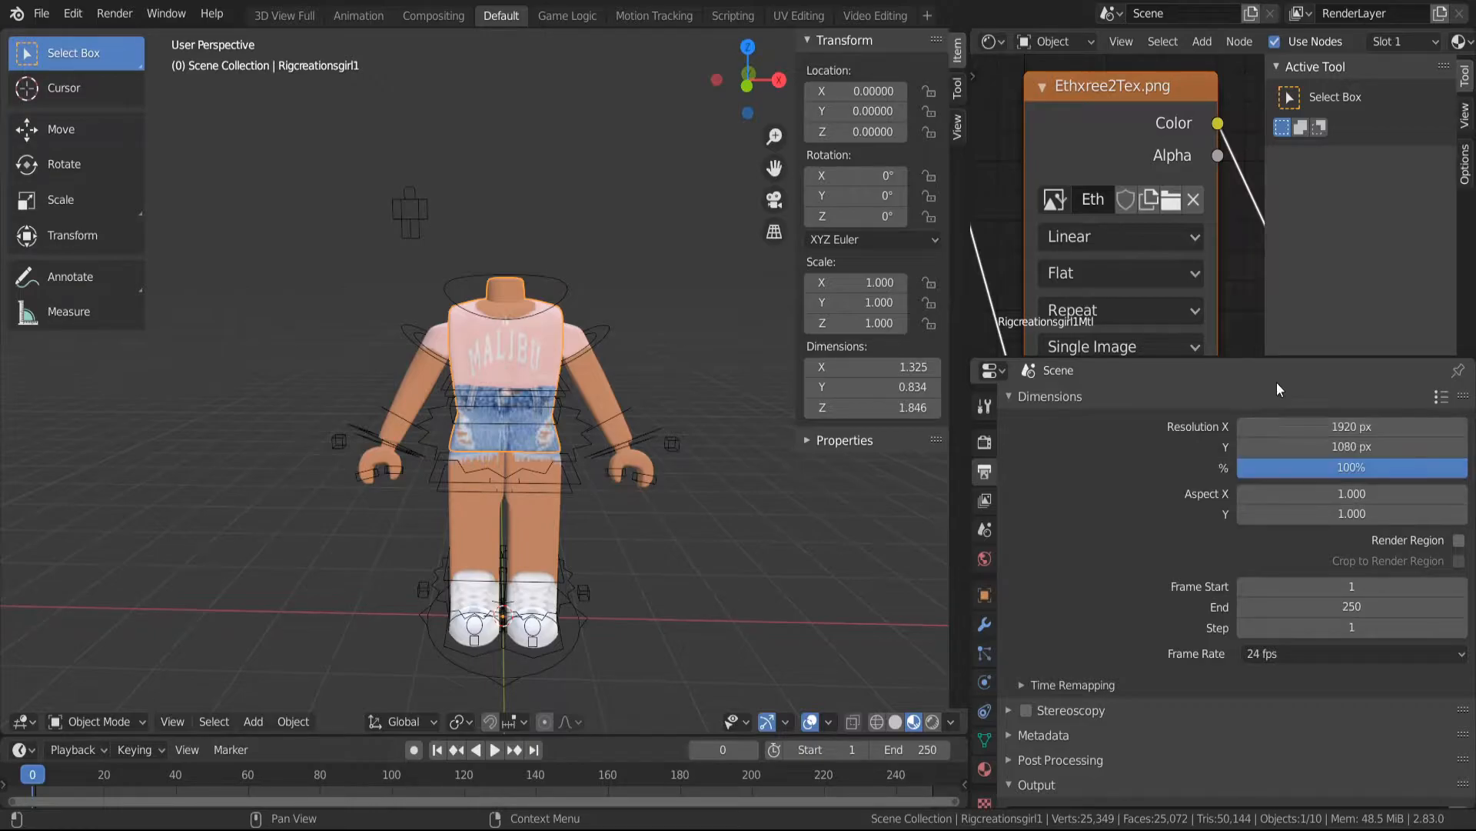
{"action": "left_click", "coordinate": [1314, 428]}
{"action": "type", "text": "1000"}
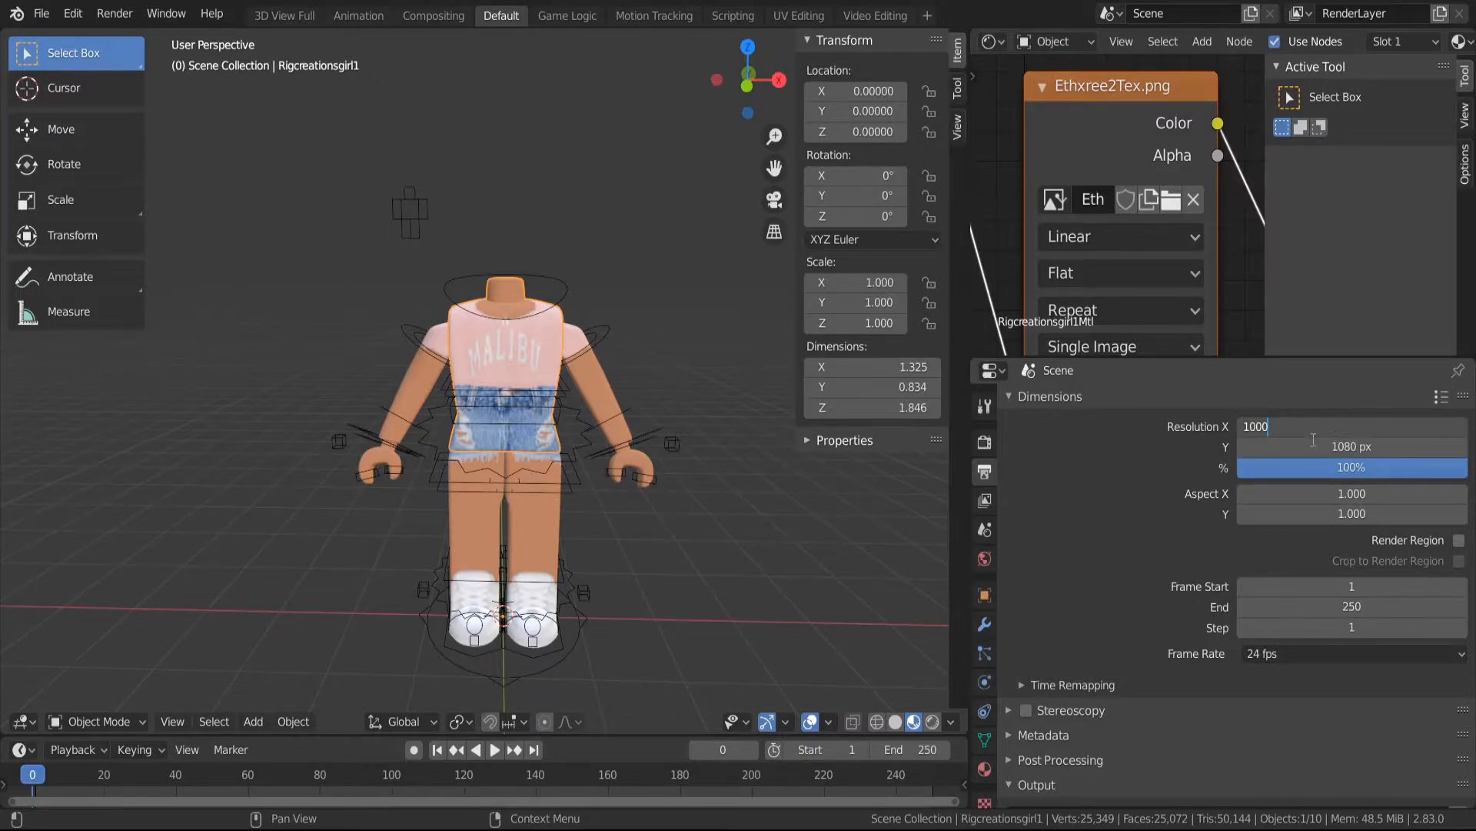
{"action": "key", "text": "Return"}
{"action": "left_click", "coordinate": [1376, 448]}
{"action": "type", "text": "1000"}
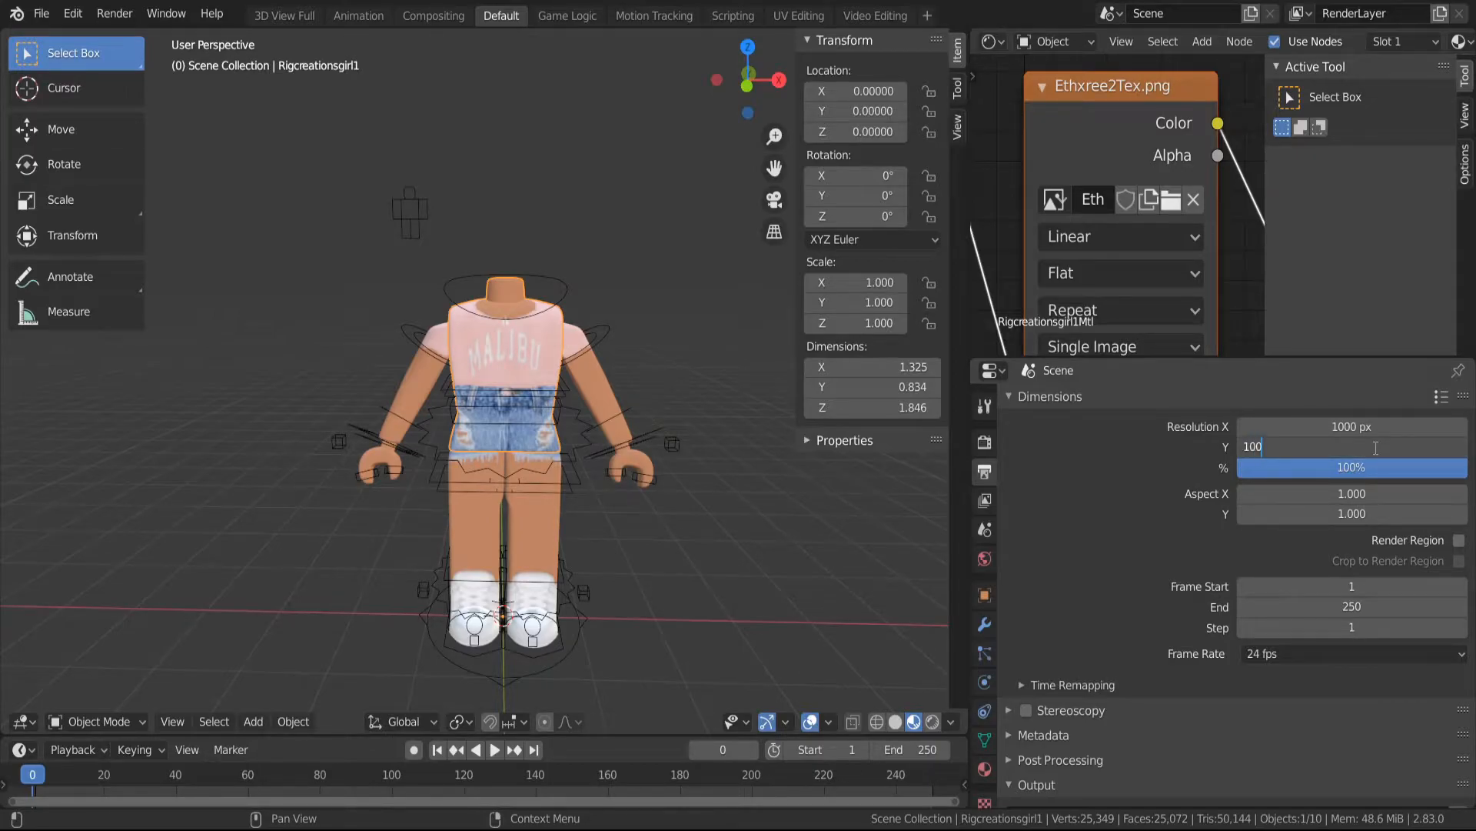
{"action": "key", "text": "Return"}
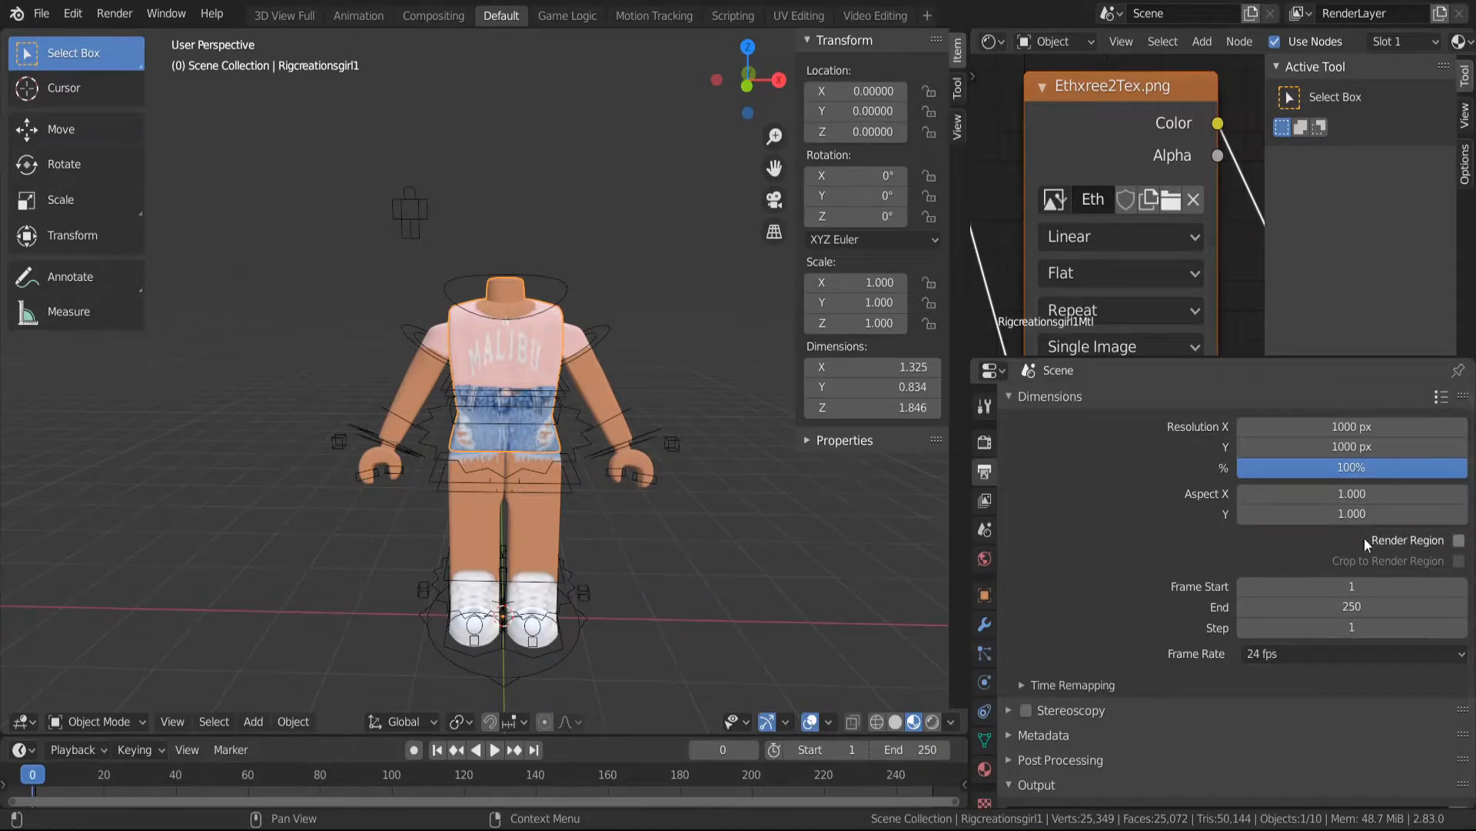
Set the output file format to PNG with RGBA color
{"action": "scroll", "coordinate": [1072, 540], "scroll_direction": "down", "scroll_amount": 5}
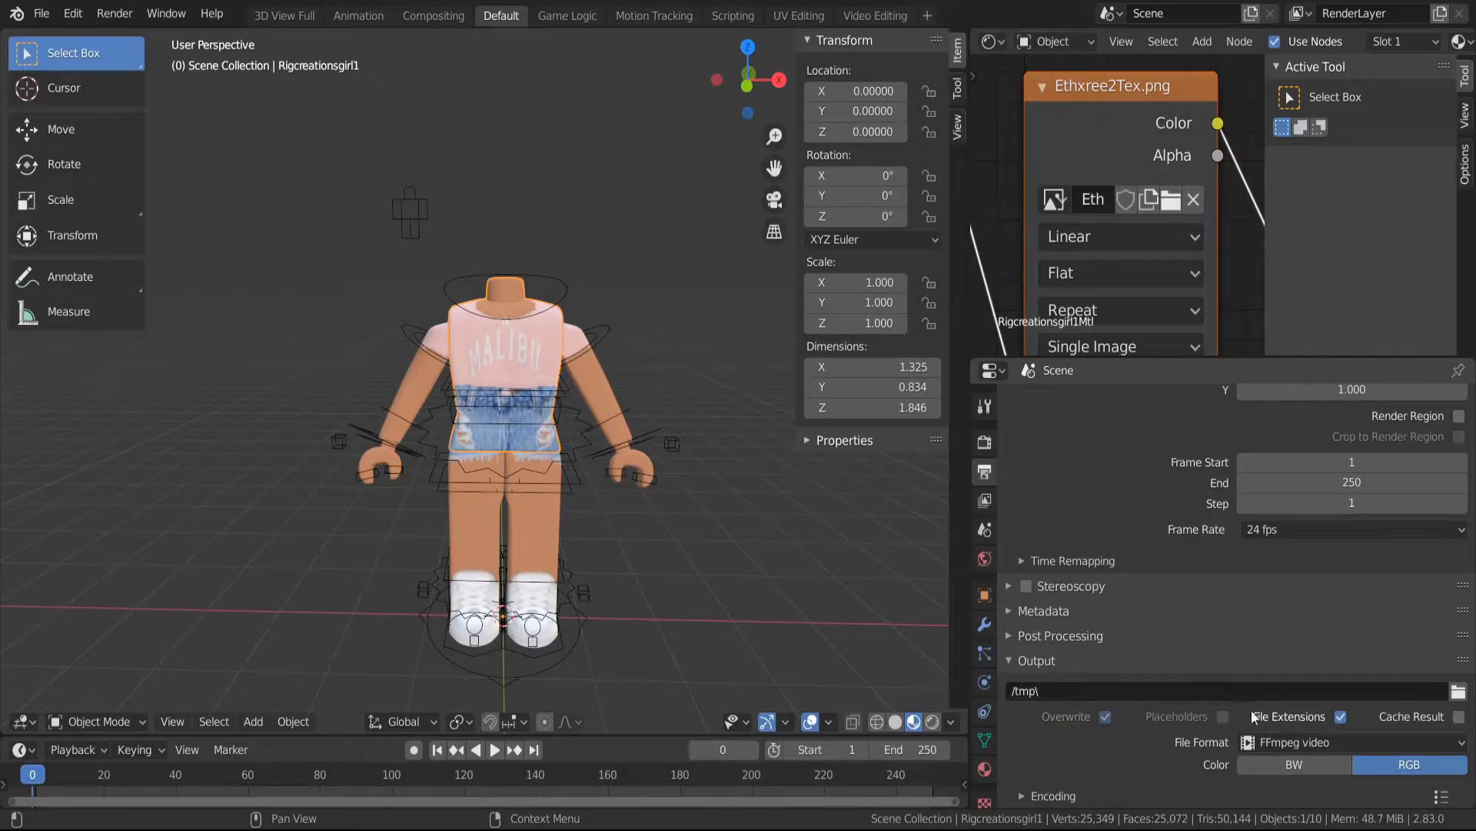
{"action": "left_click", "coordinate": [1306, 742]}
{"action": "left_click", "coordinate": [1114, 629]}
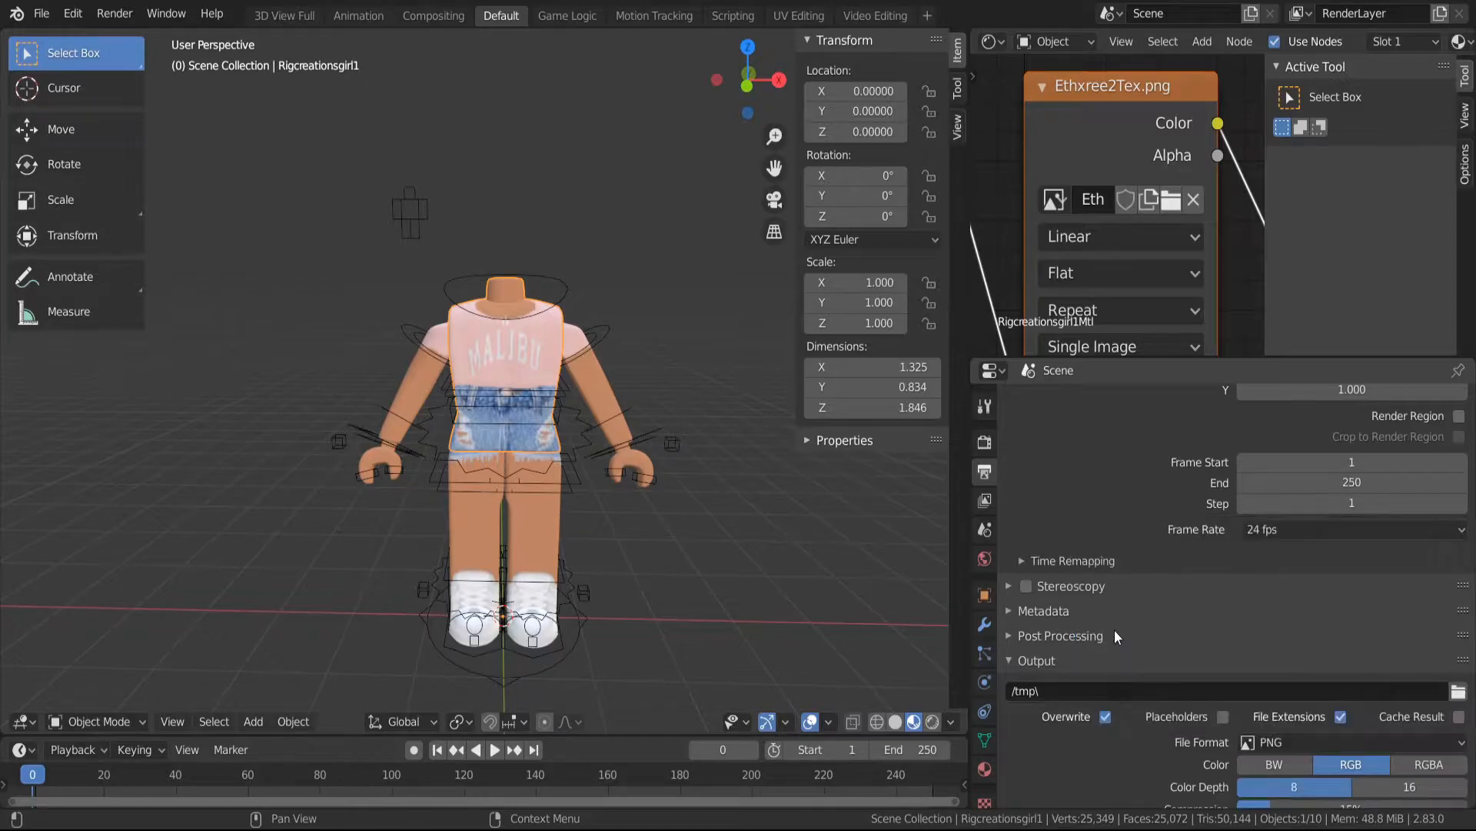
{"action": "left_click", "coordinate": [1418, 758]}
{"action": "scroll", "coordinate": [1223, 740], "scroll_direction": "down", "scroll_amount": 1}
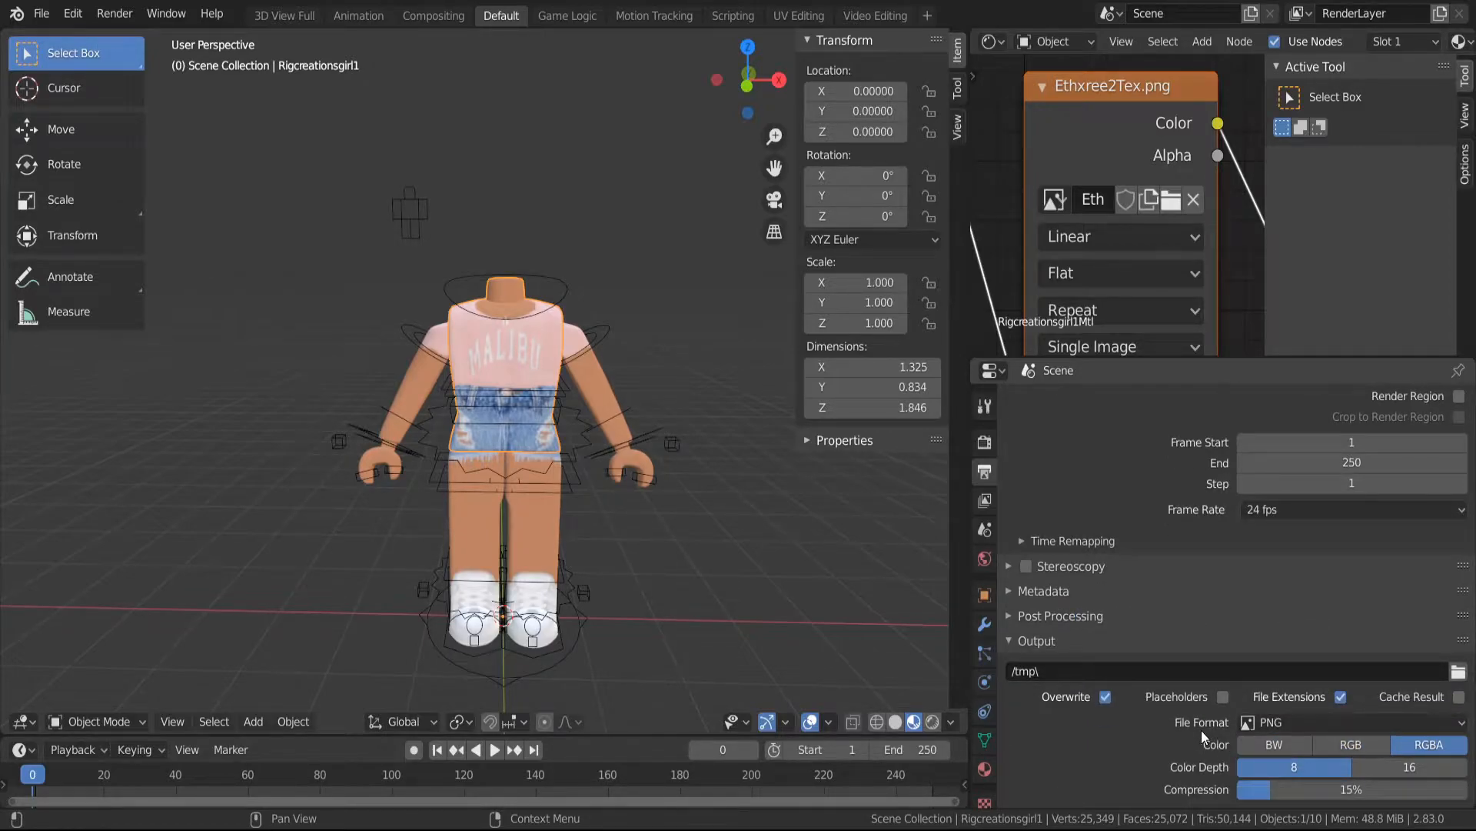
{"action": "left_click", "coordinate": [984, 501]}
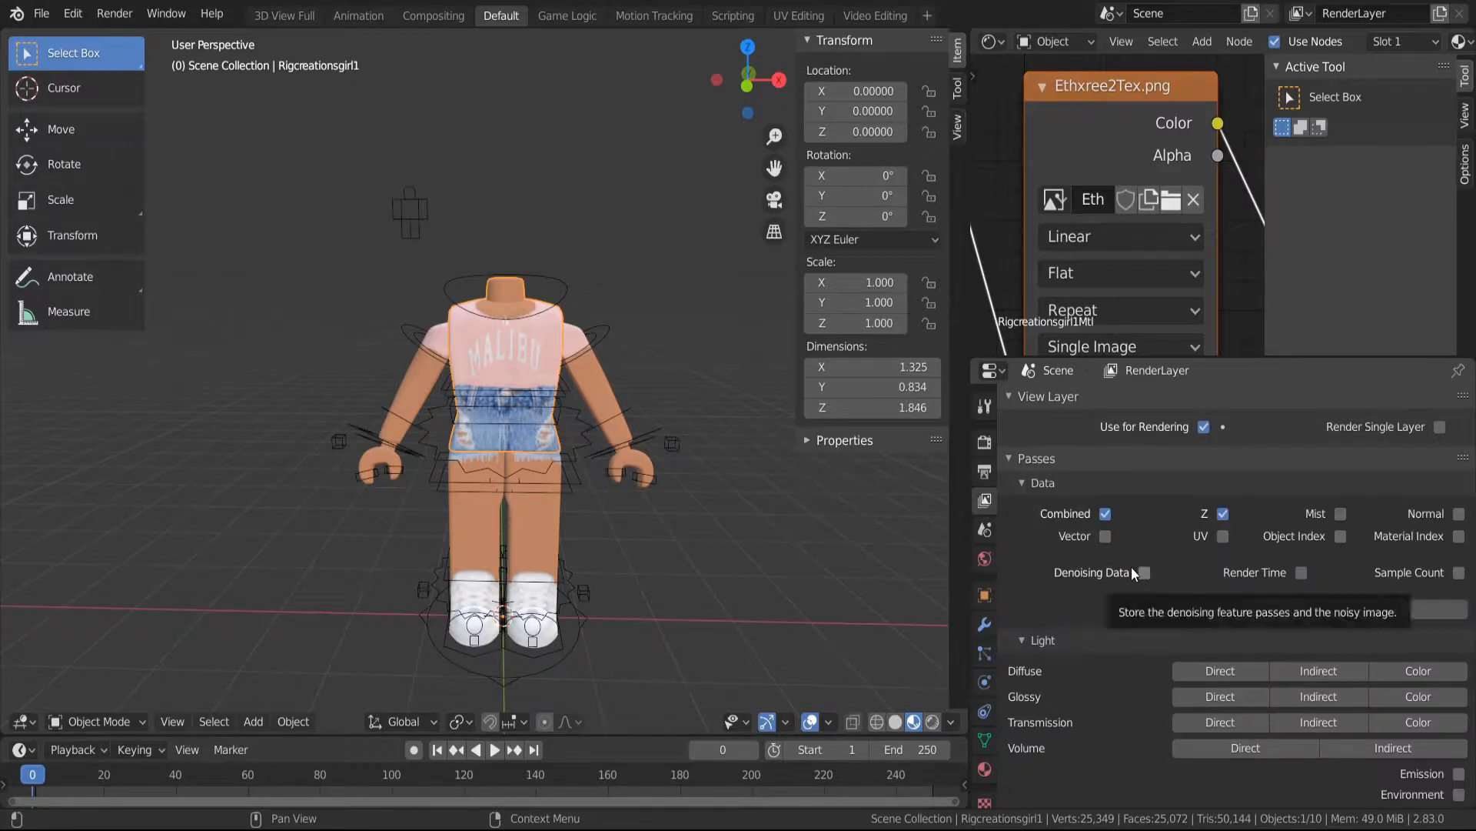
{"action": "scroll", "coordinate": [1132, 566], "scroll_direction": "down", "scroll_amount": 10}
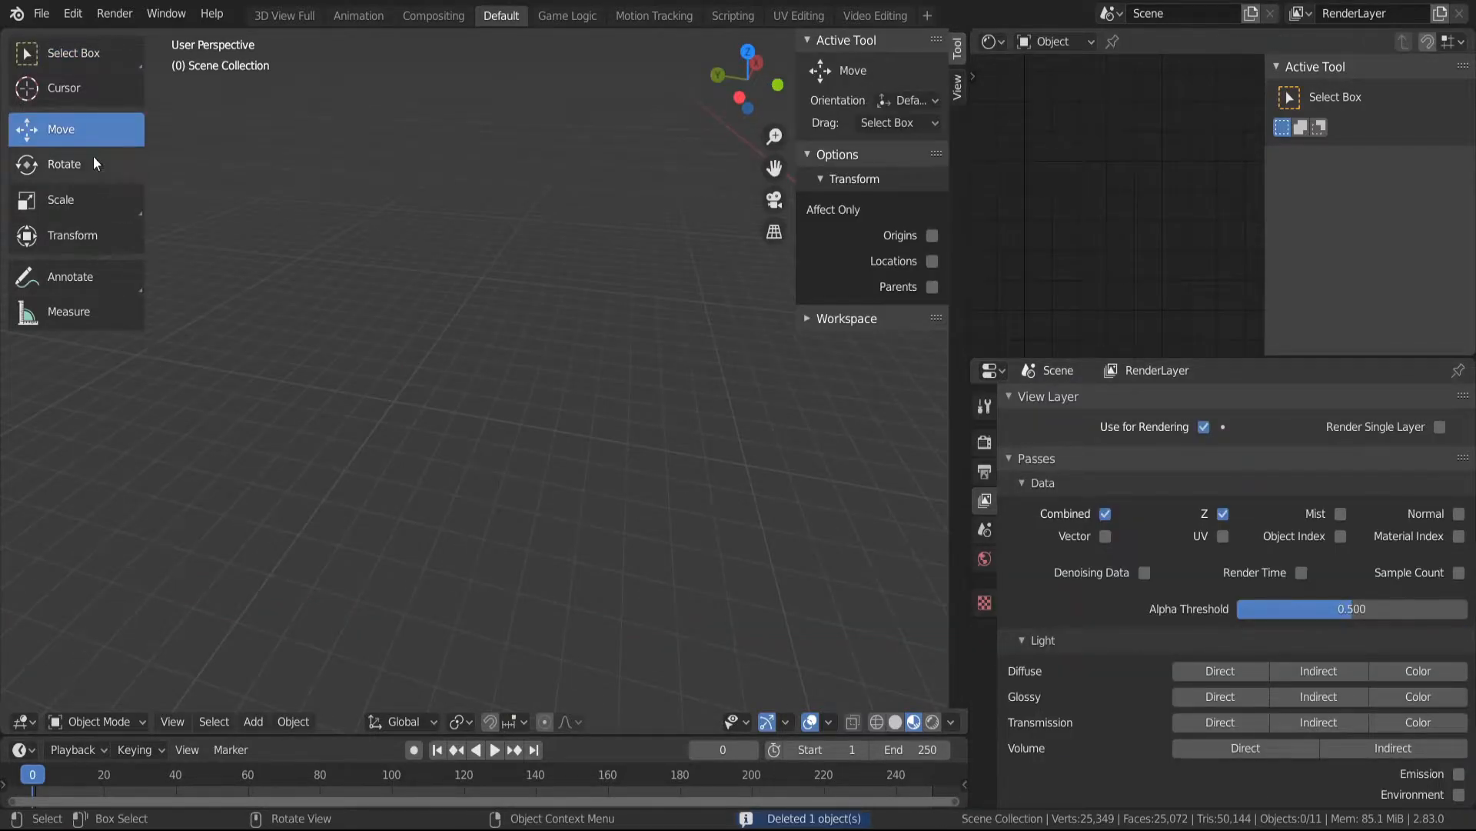
Import the avatar's Wavefront (.obj) model into the scene
{"action": "left_click", "coordinate": [43, 20]}
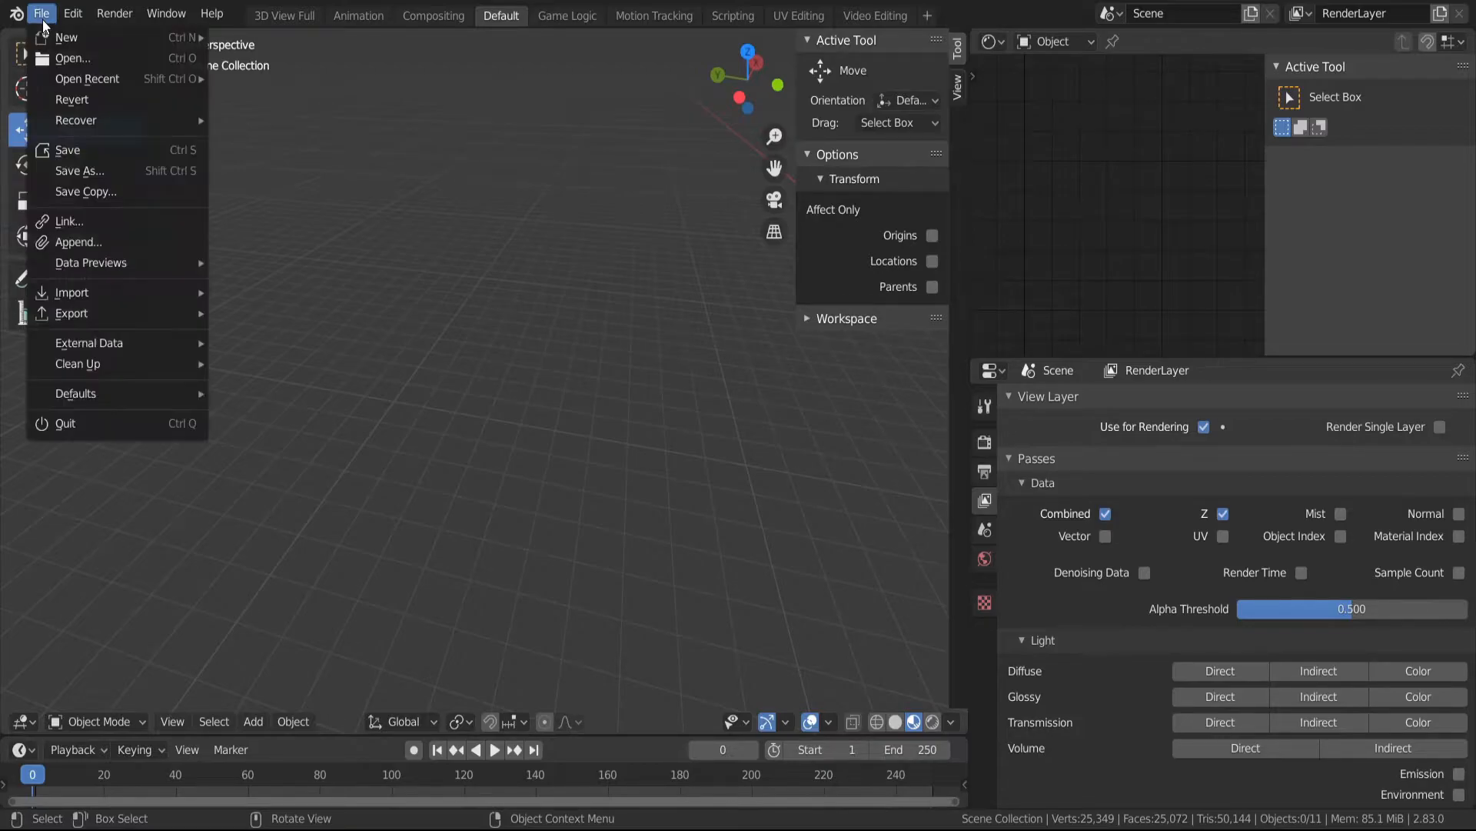
{"action": "mouse_move", "coordinate": [120, 289]}
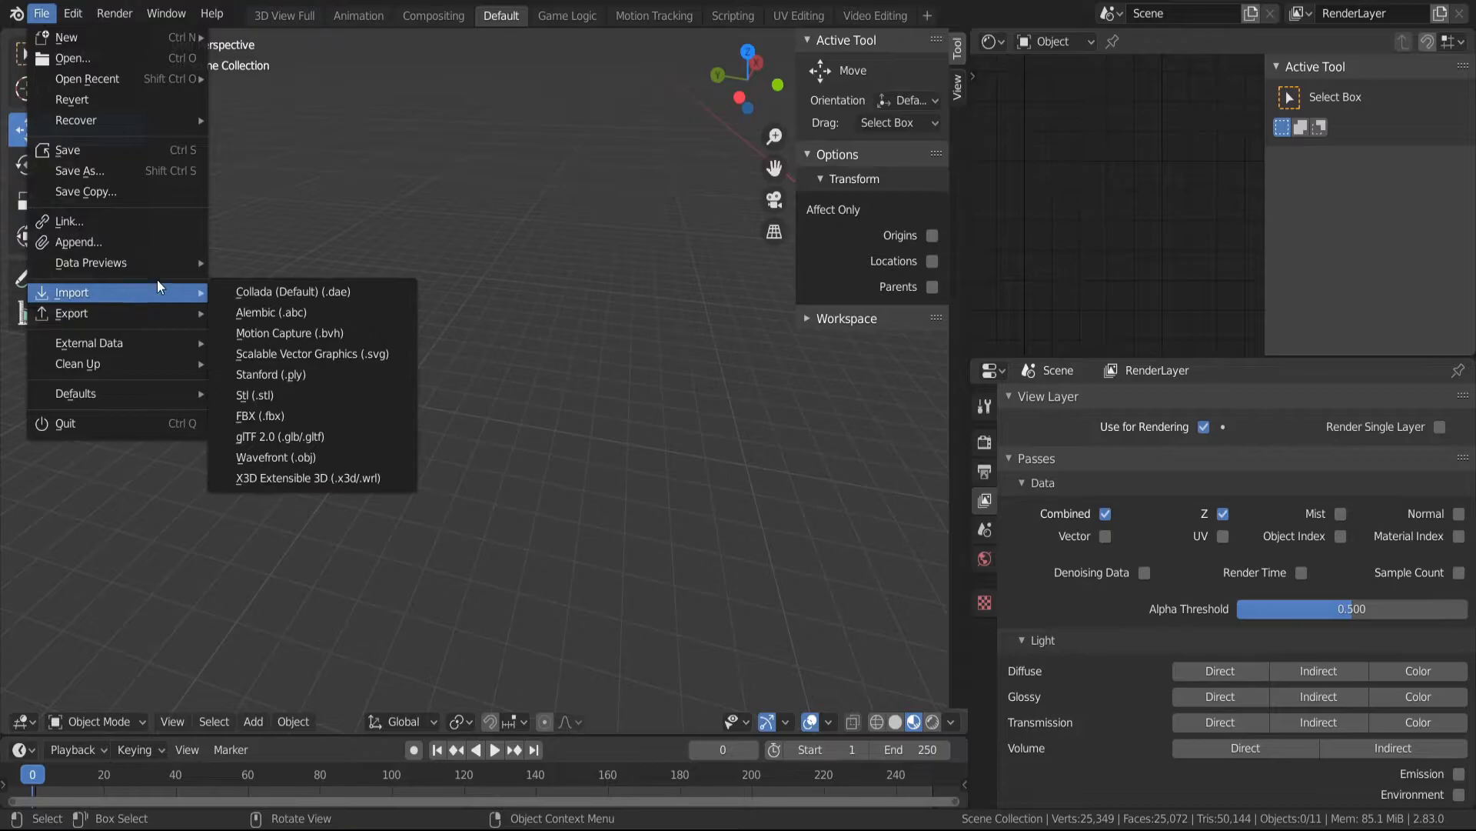
{"action": "left_click", "coordinate": [317, 459]}
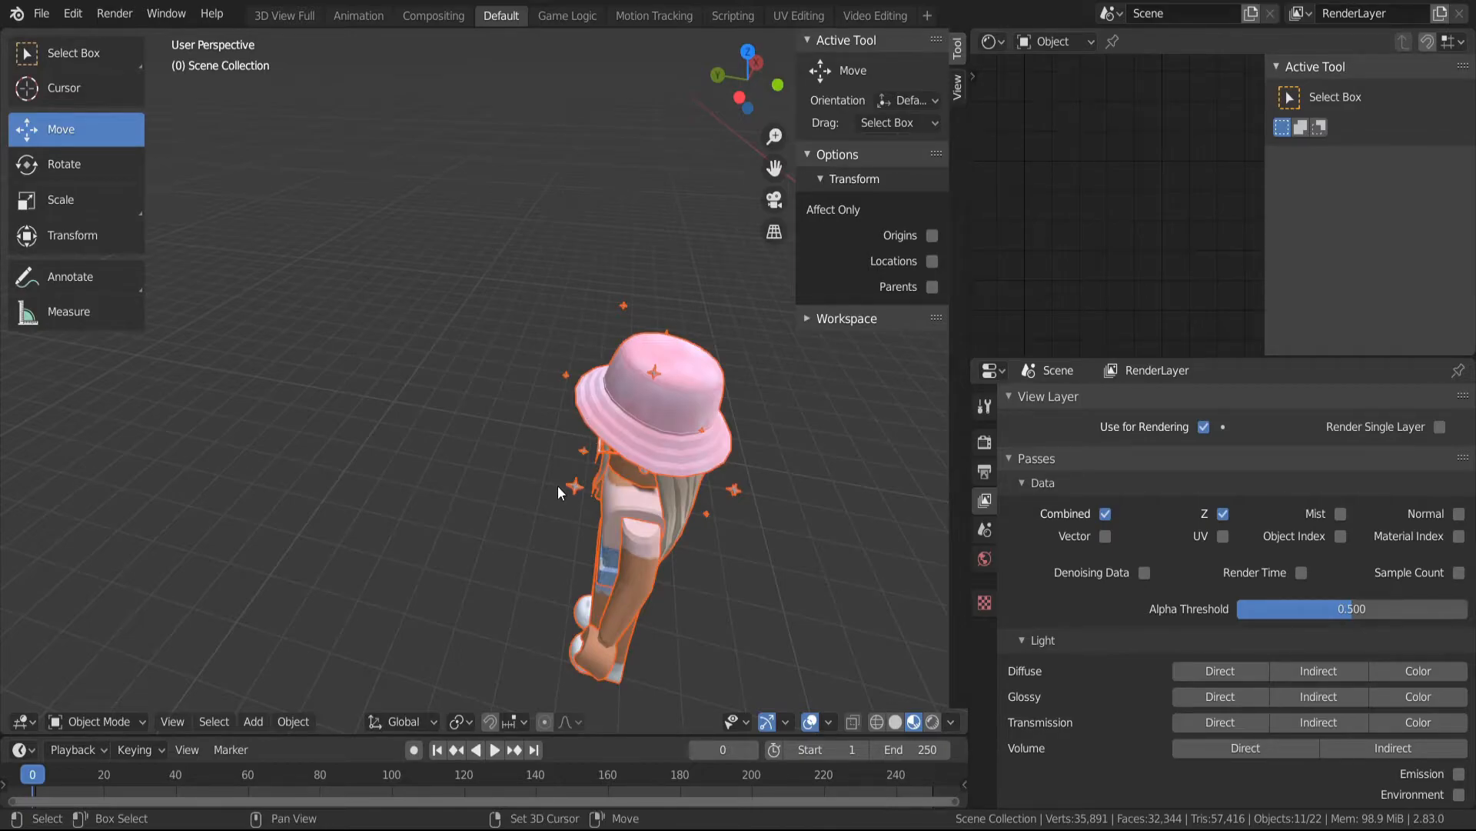
Try to select the imported avatar's head together with its hat, ear pieces, glasses and hair
{"action": "key", "text": "shift+grave"}
{"action": "key", "text": "w"}
{"action": "left_click", "coordinate": [496, 379]}
{"action": "key", "text": "b"}
{"action": "left_click_drag", "start_coordinate": [487, 193], "coordinate": [666, 464]}
{"action": "left_click", "coordinate": [544, 451]}
{"action": "left_click", "coordinate": [543, 382], "text": "shift"}
{"action": "left_click", "coordinate": [574, 456], "text": "shift"}
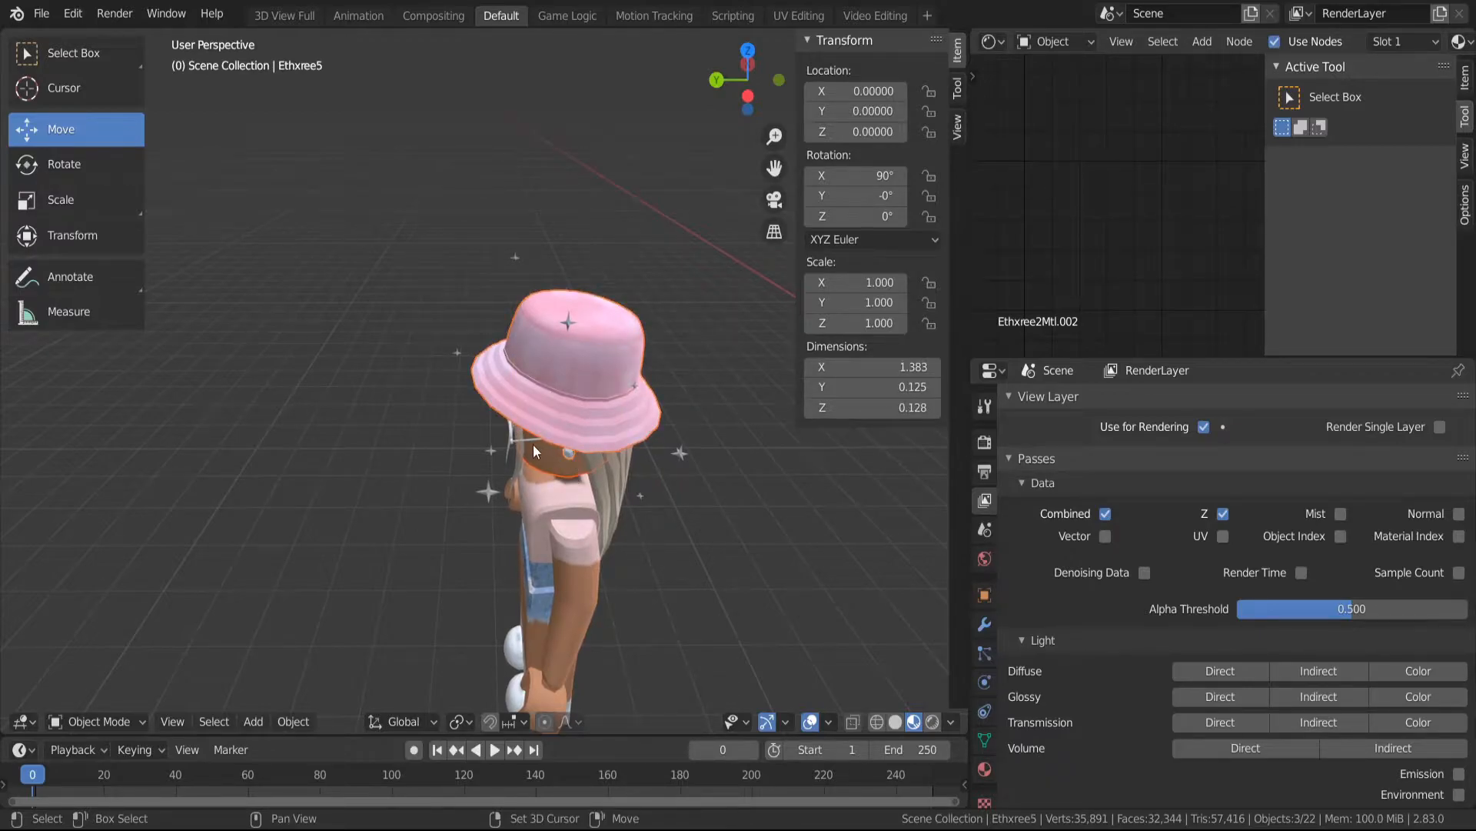
{"action": "left_click", "coordinate": [510, 431], "text": "shift"}
{"action": "left_click", "coordinate": [609, 469], "text": "shift"}
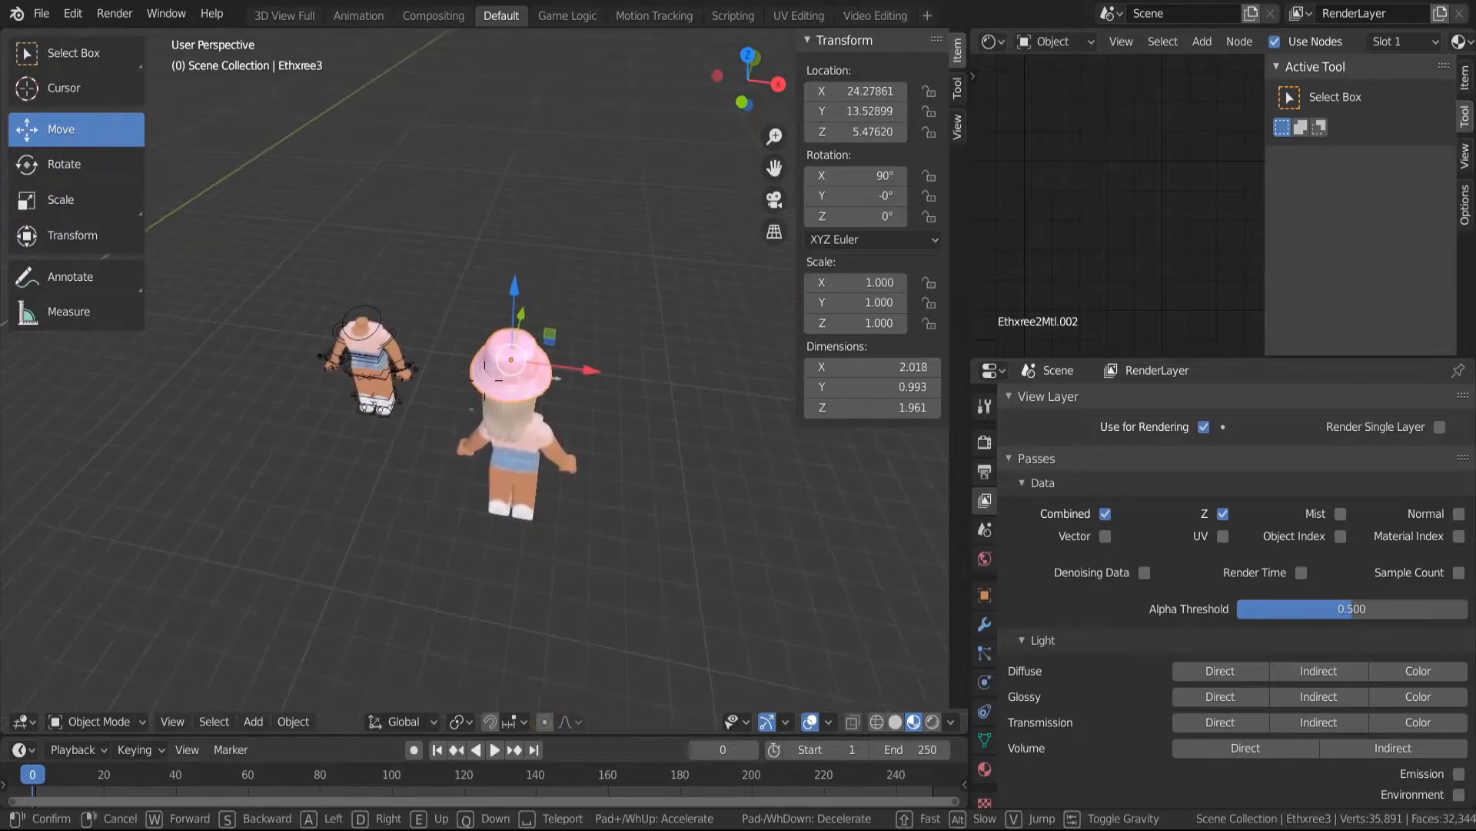
Add the imported avatar's head, glasses, ear pieces and hair to the selected hat
{"action": "key", "text": "d"}
{"action": "key", "text": "w"}
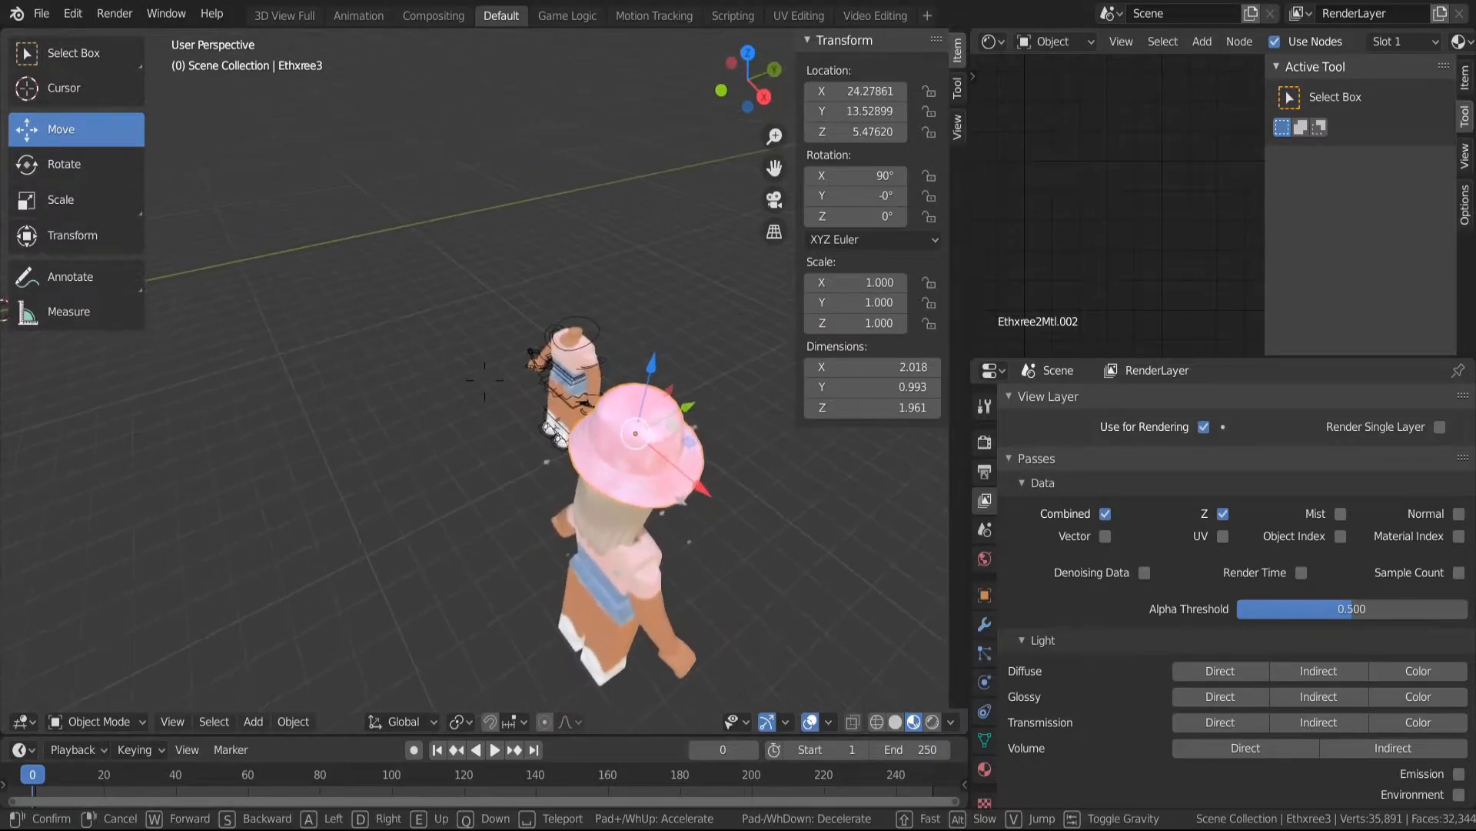
{"action": "key", "text": "w"}
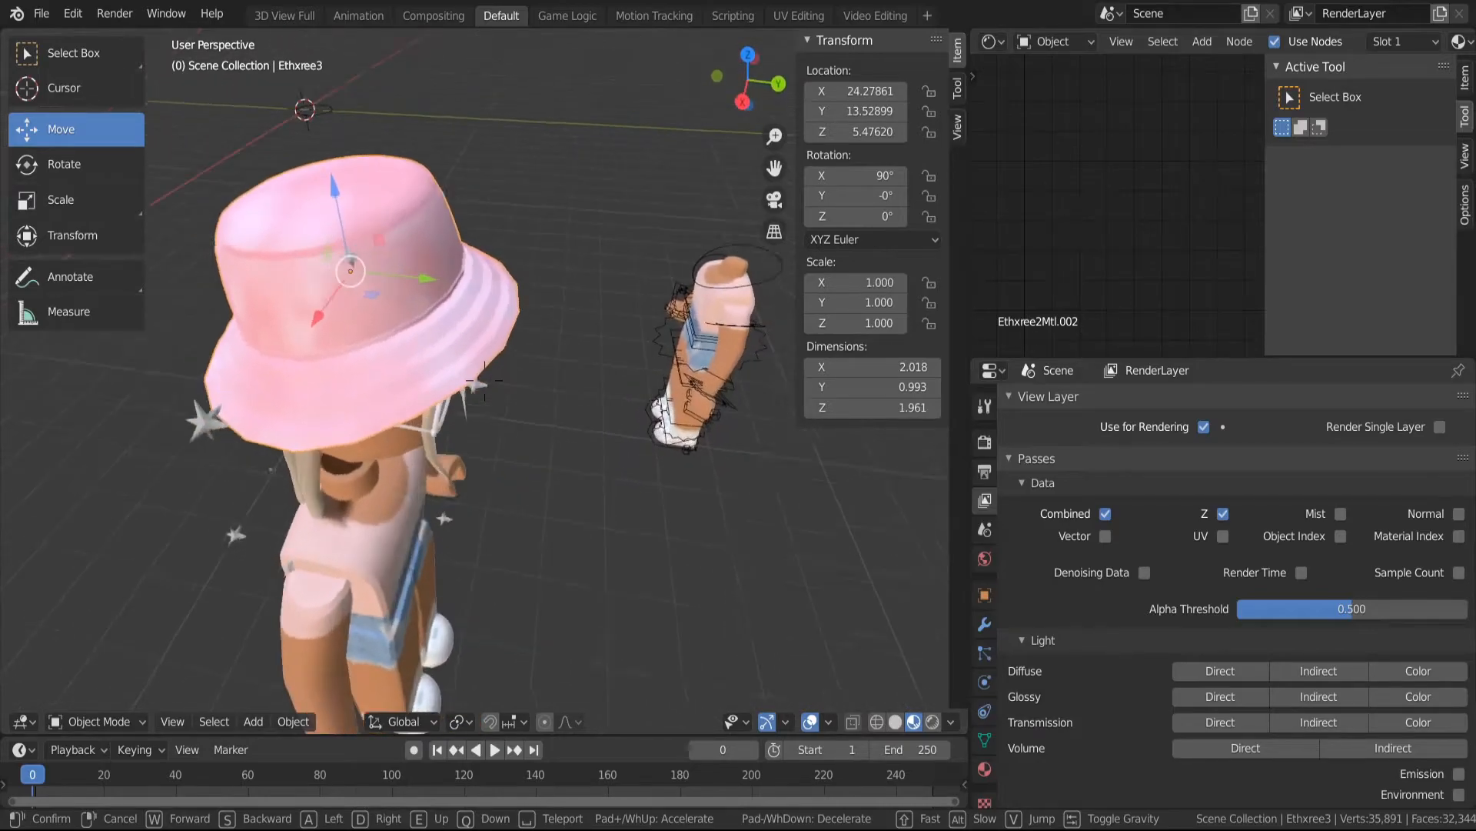
{"action": "key", "text": "w"}
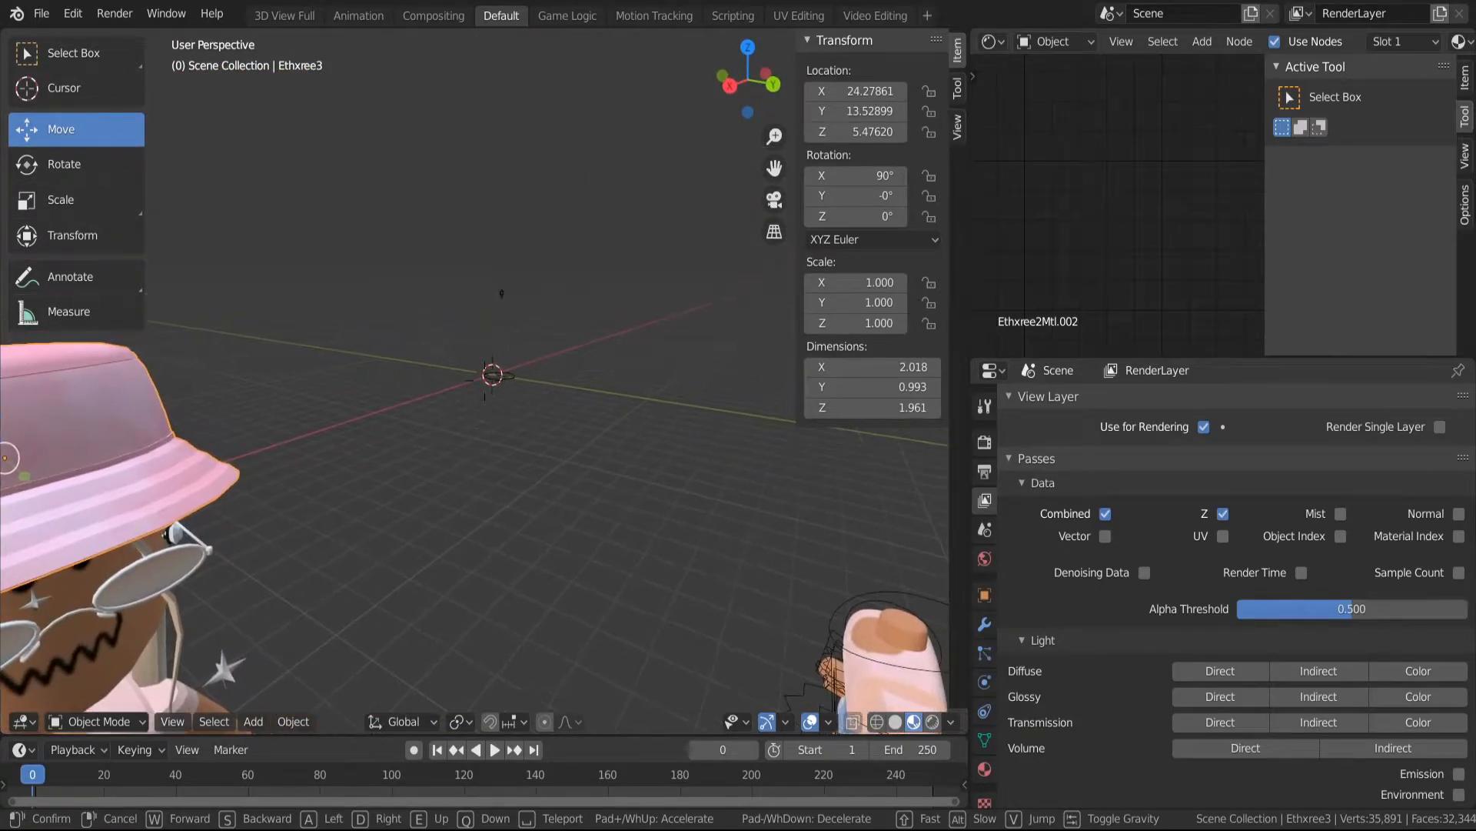
{"action": "key", "text": "s"}
{"action": "key", "text": "w"}
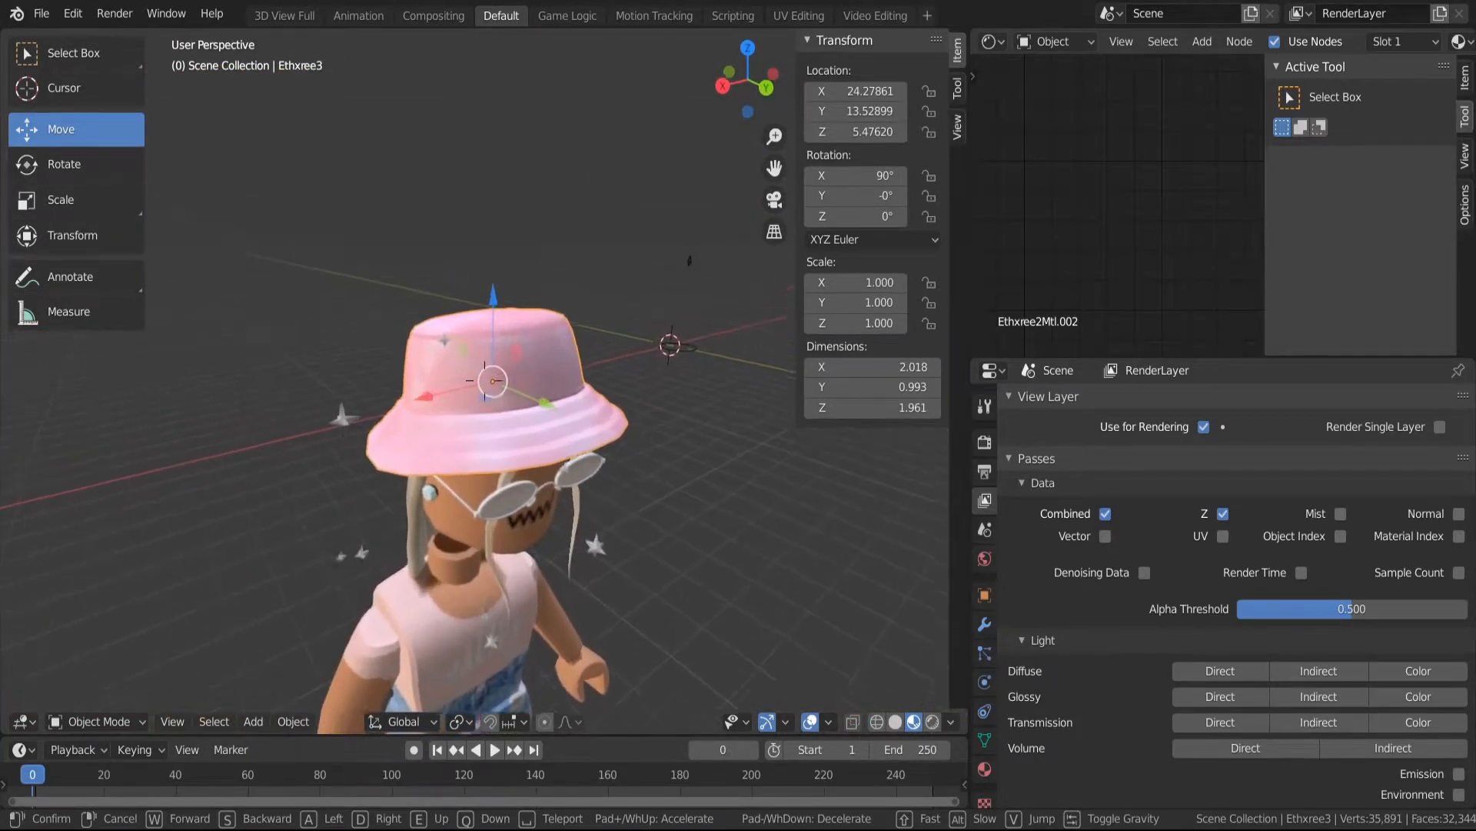
{"action": "key", "text": "s"}
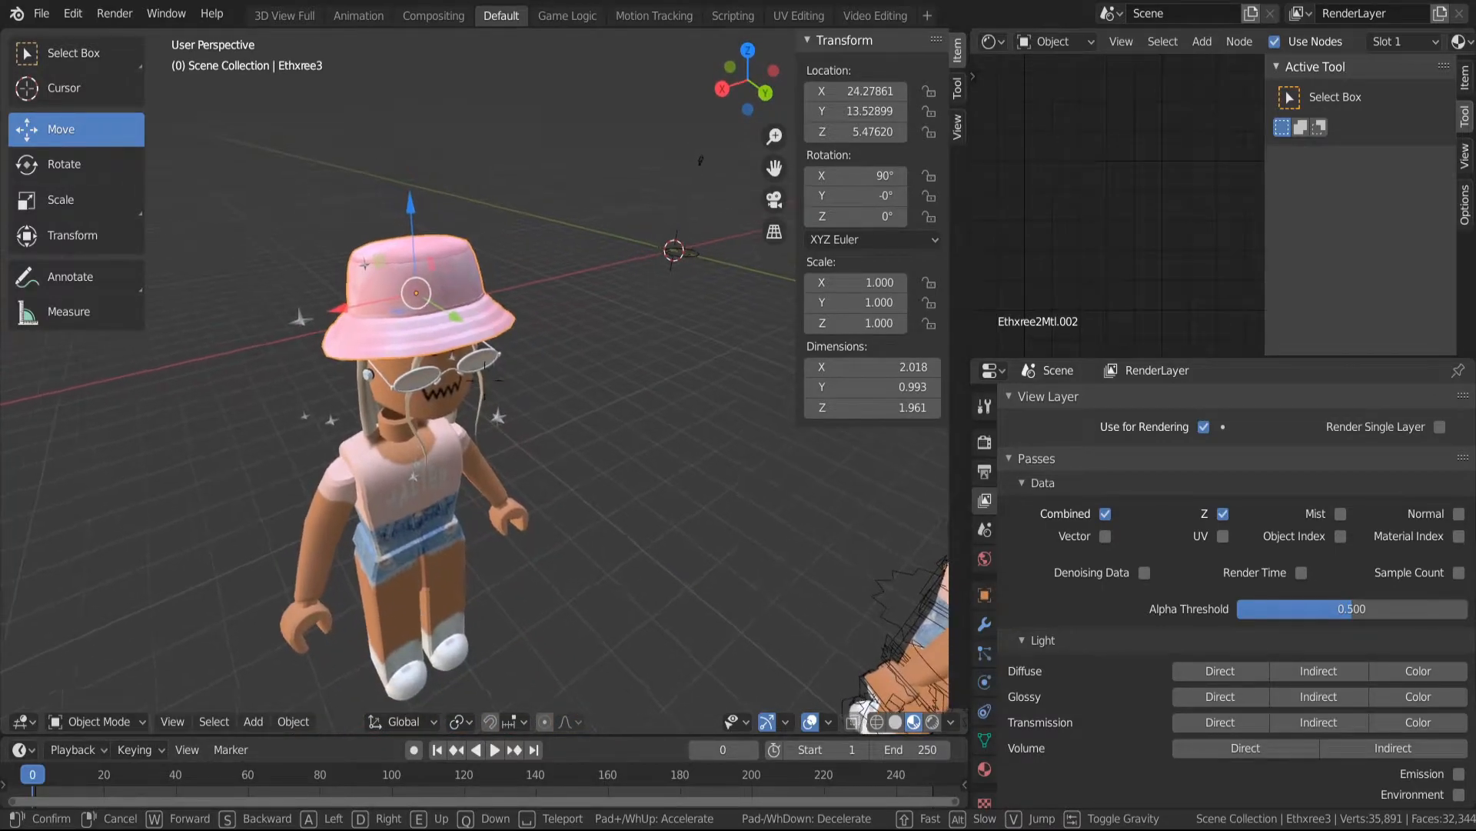
{"action": "key", "text": "w"}
{"action": "left_click", "coordinate": [485, 380]}
{"action": "left_click", "coordinate": [498, 335], "text": "shift"}
{"action": "left_click", "coordinate": [543, 331], "text": "shift"}
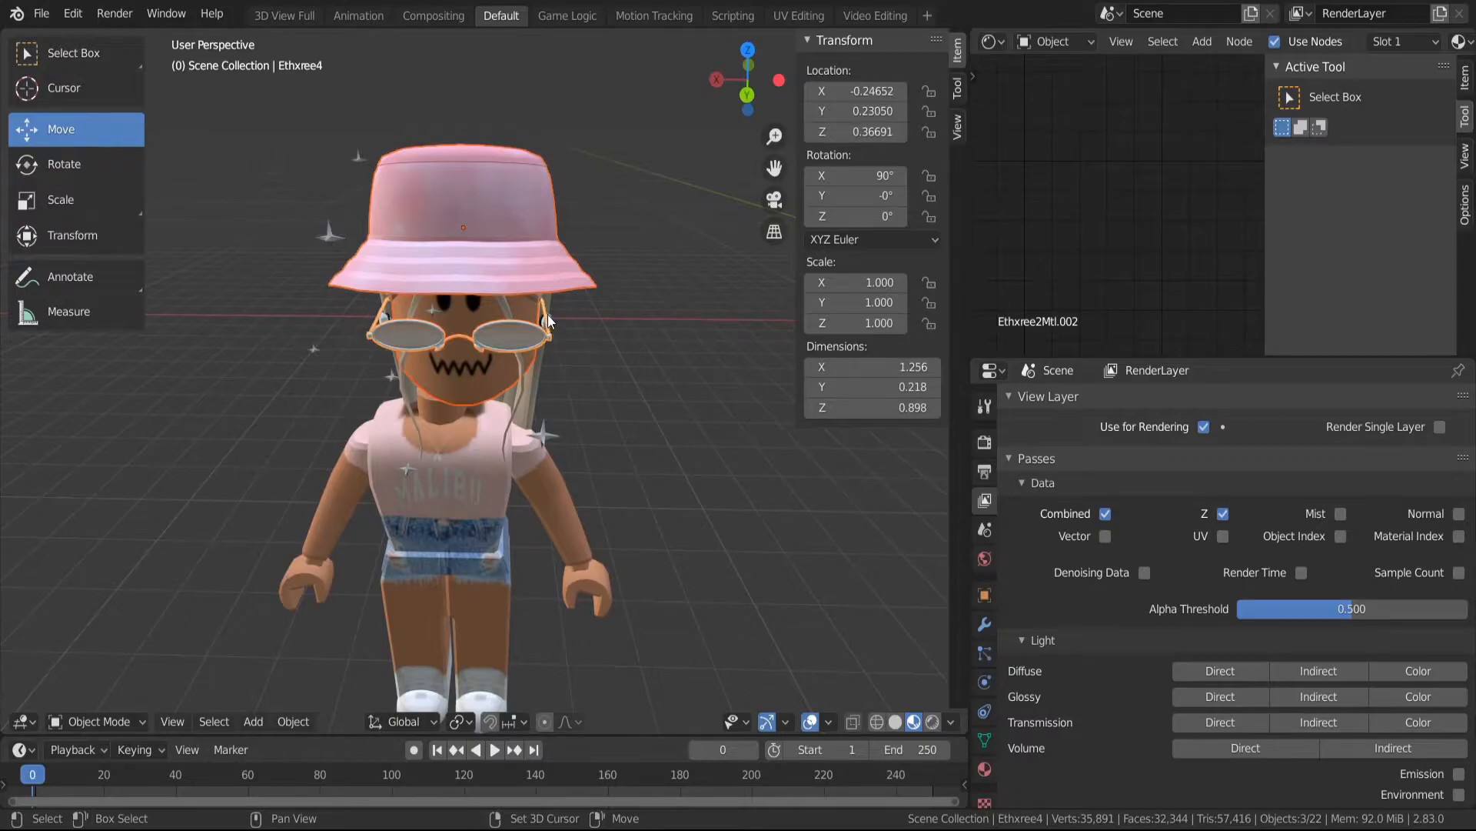
{"action": "left_click", "coordinate": [549, 323], "text": "shift"}
{"action": "left_click", "coordinate": [533, 388], "text": "shift"}
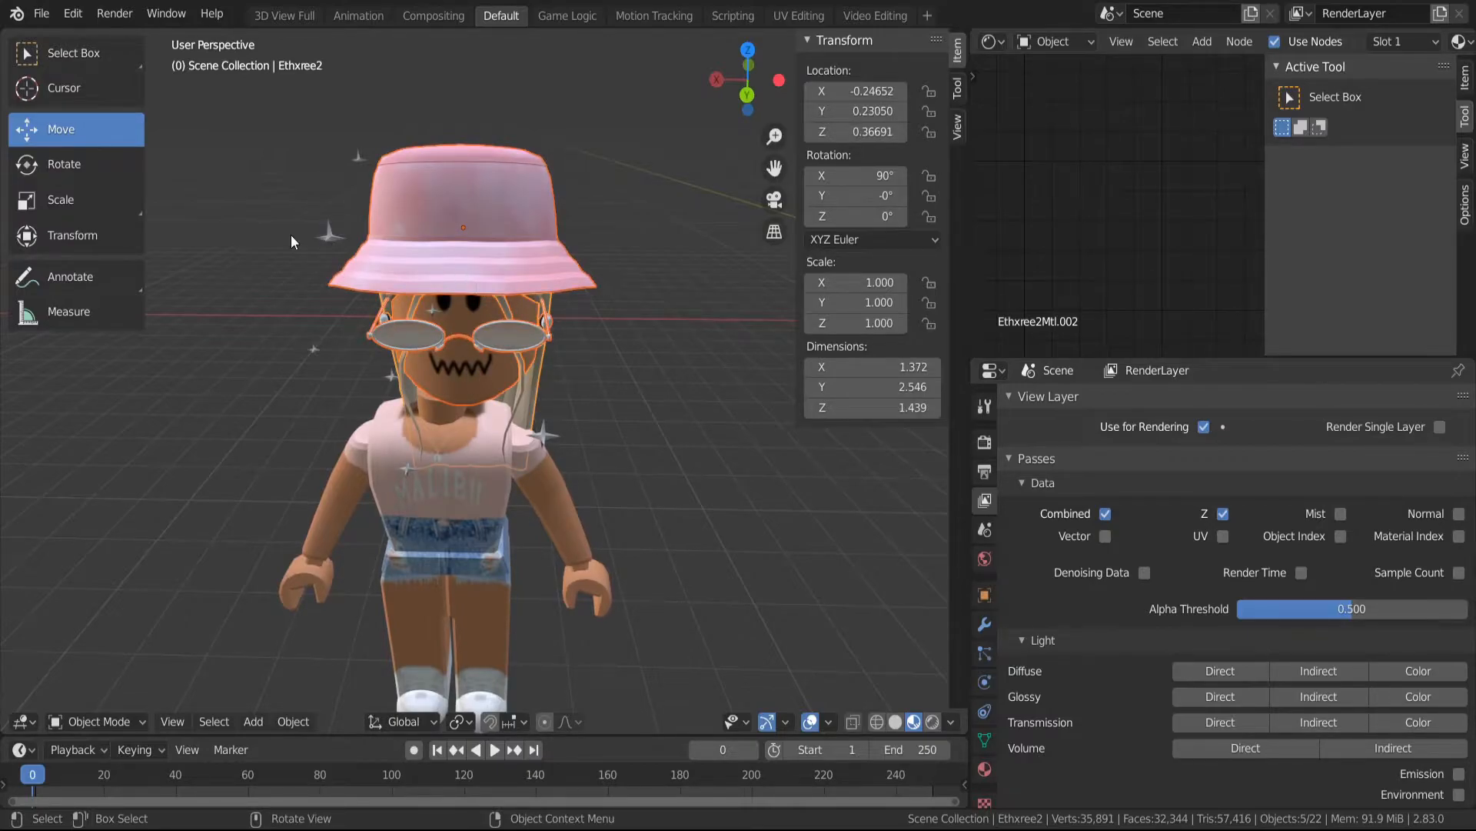
Set the origins of the selected head parts to their geometry
{"action": "key", "text": "shift+grave"}
{"action": "key", "text": "w"}
{"action": "key", "text": "a"}
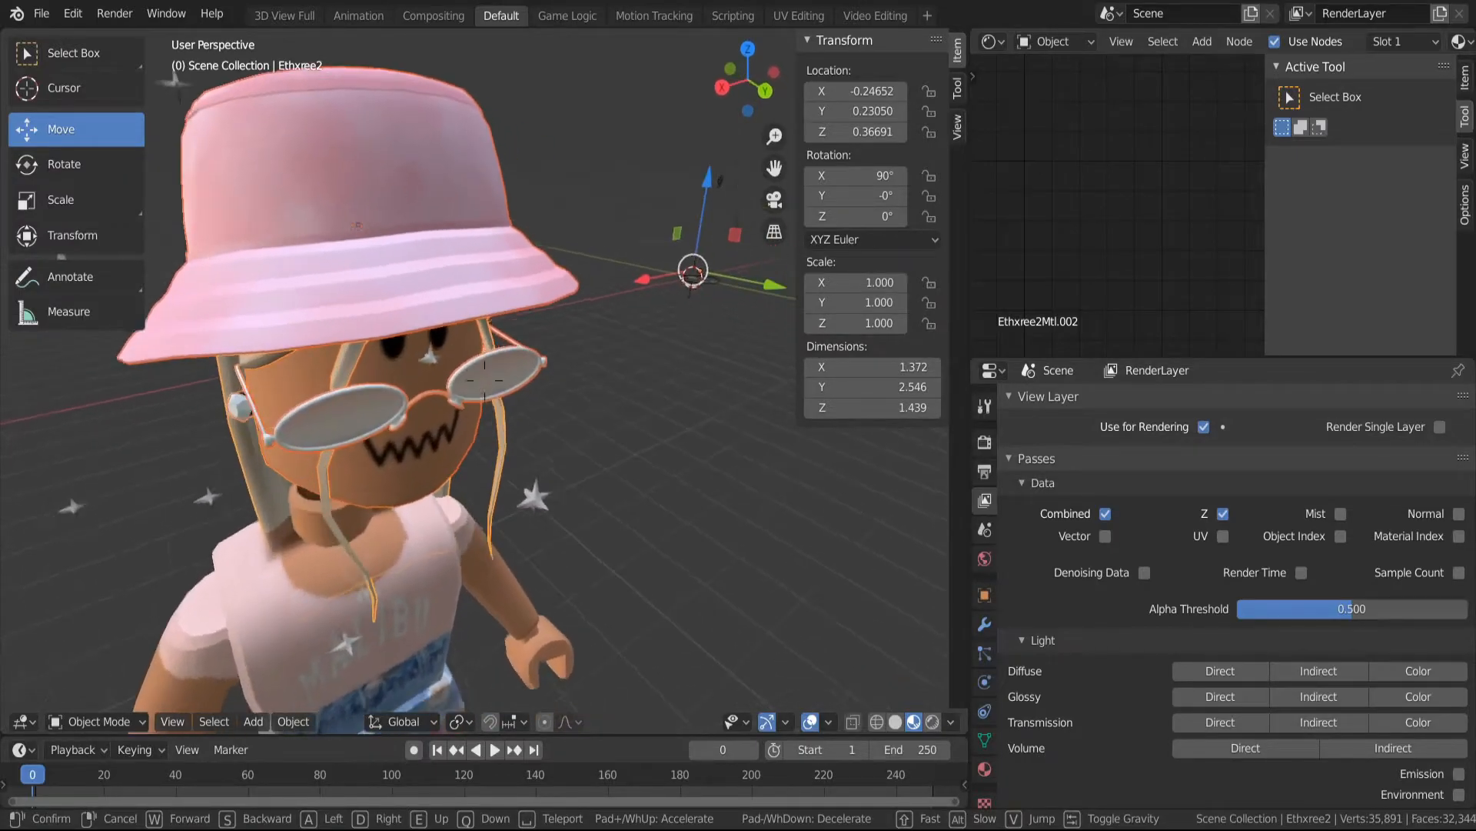
{"action": "key", "text": "s"}
{"action": "key", "text": "d"}
{"action": "left_click", "coordinate": [498, 346]}
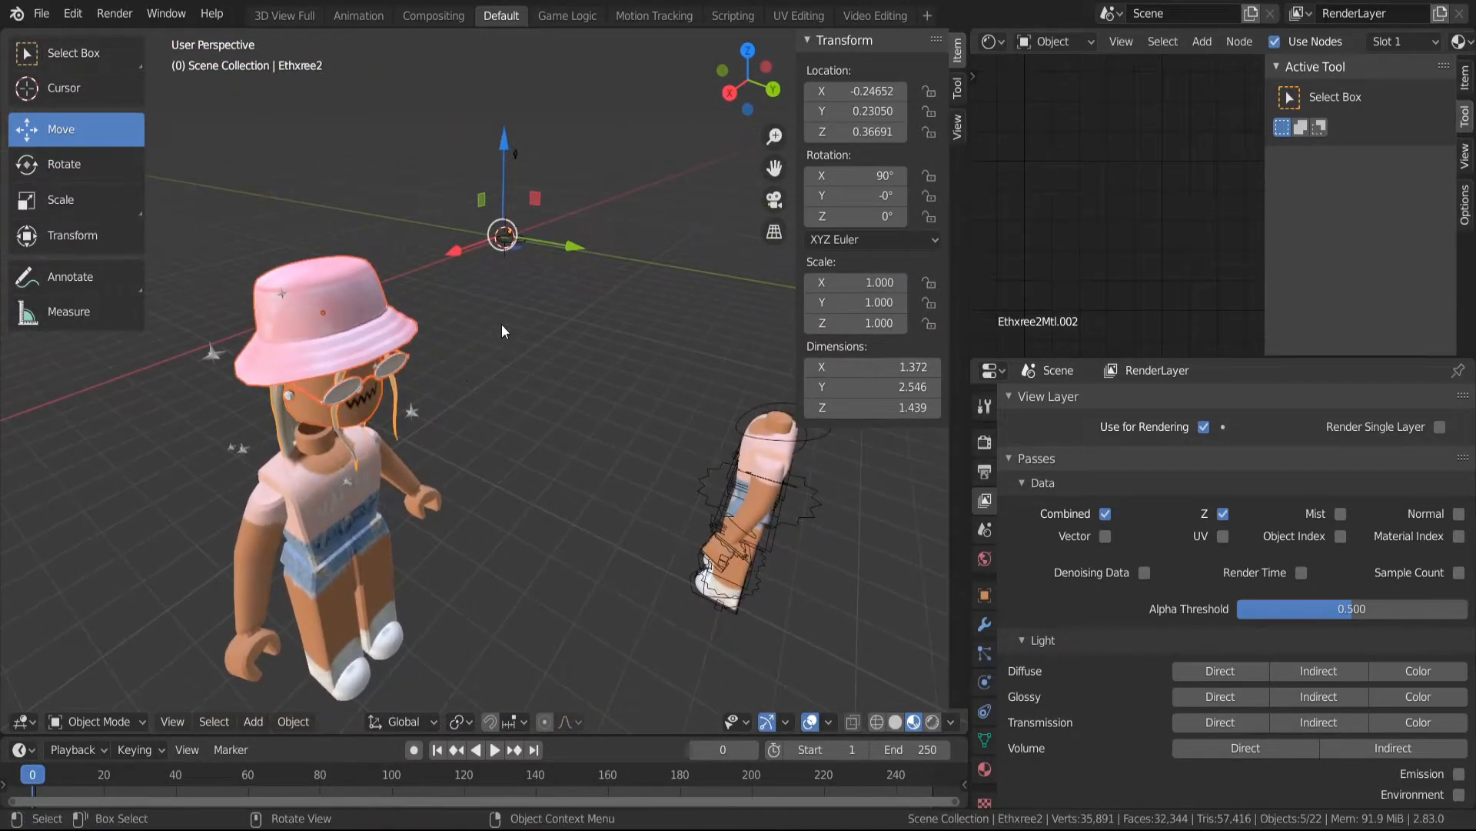
{"action": "right_click", "coordinate": [494, 226]}
{"action": "mouse_move", "coordinate": [482, 223]}
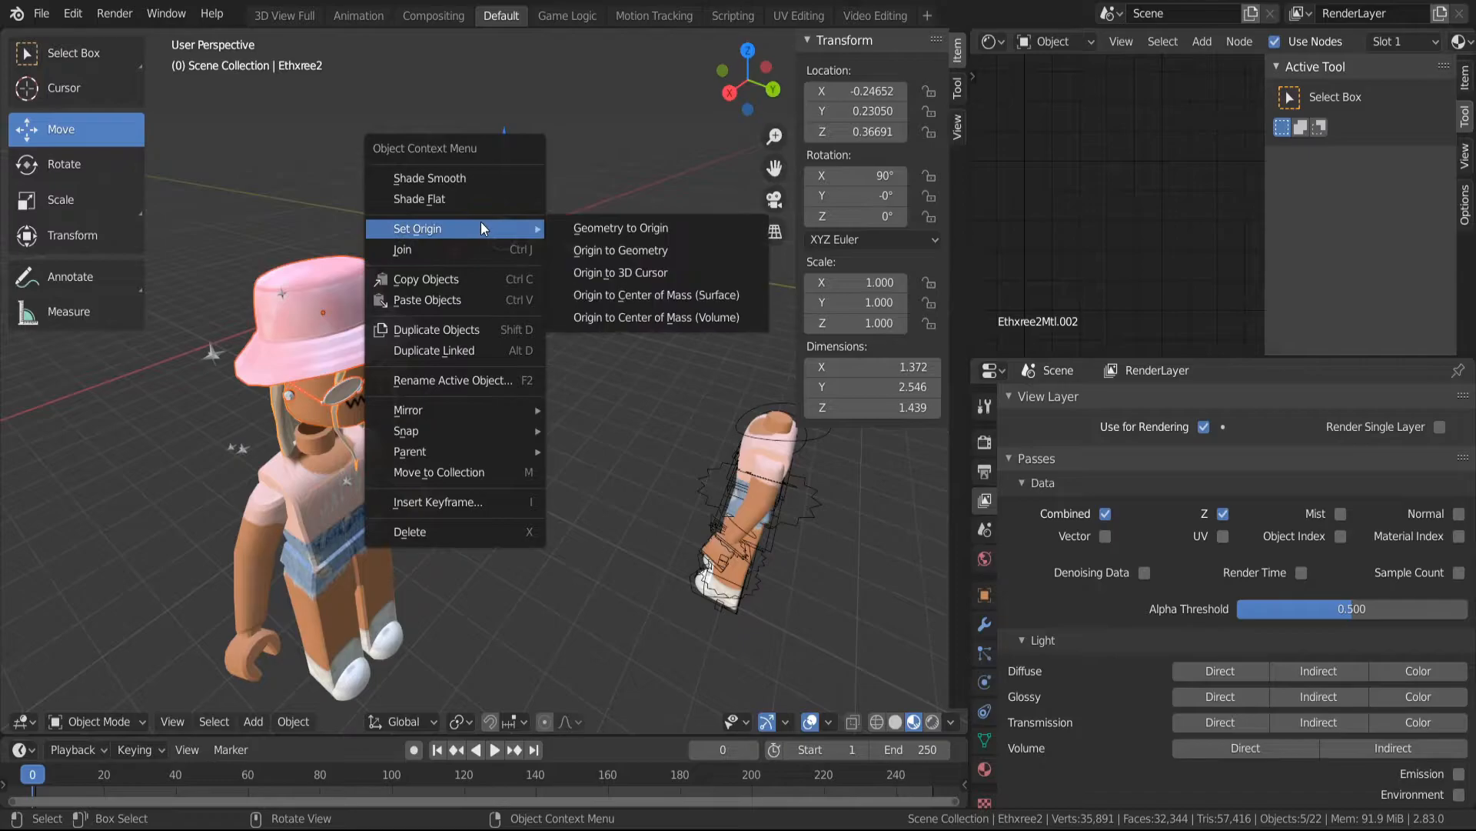
{"action": "left_click", "coordinate": [611, 250]}
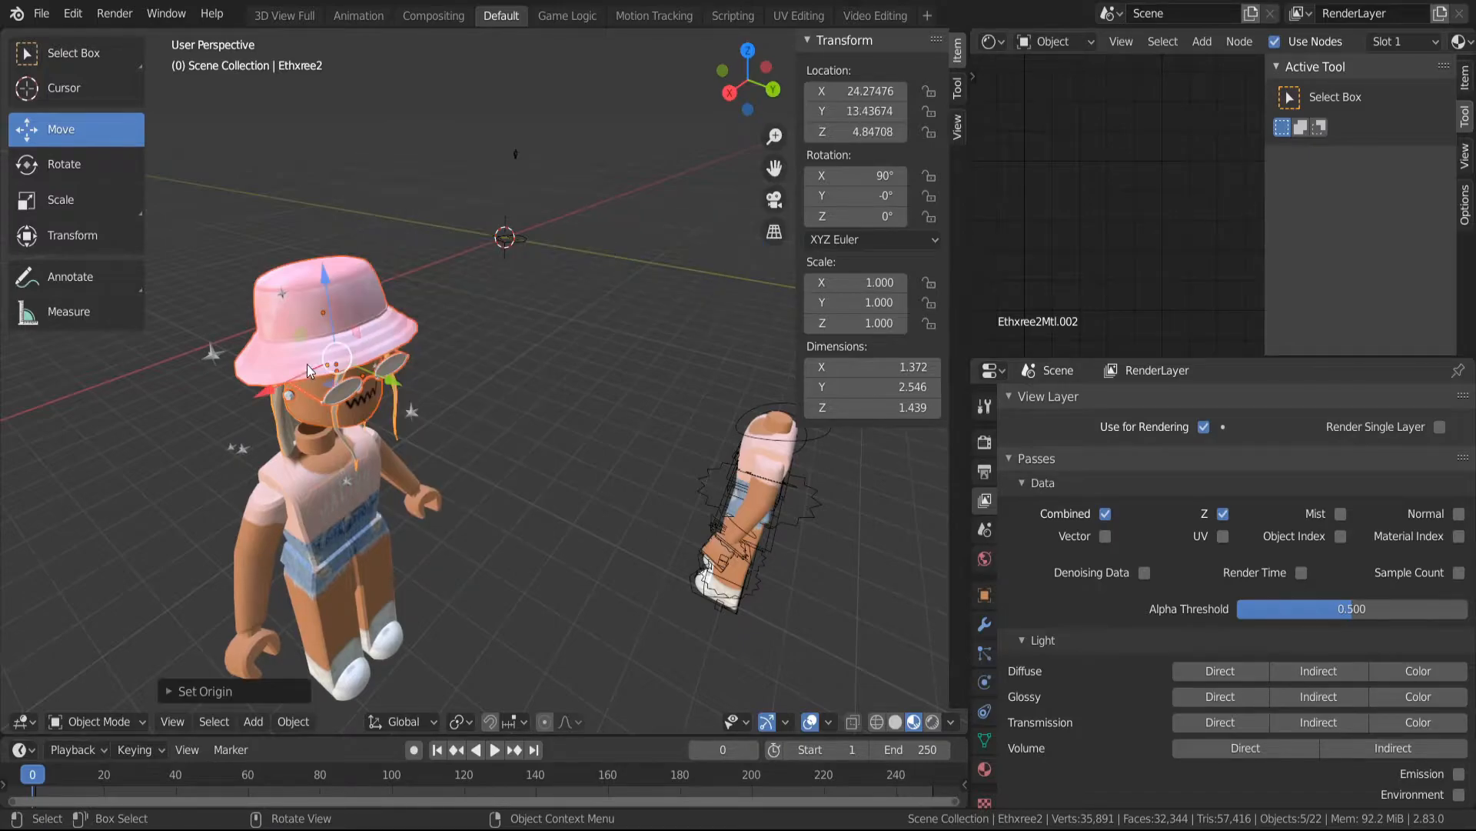
Move the selected head, hat, glasses, ear pieces and hair from the imported avatar onto the neck of the headless rig
{"action": "key", "text": "g"}
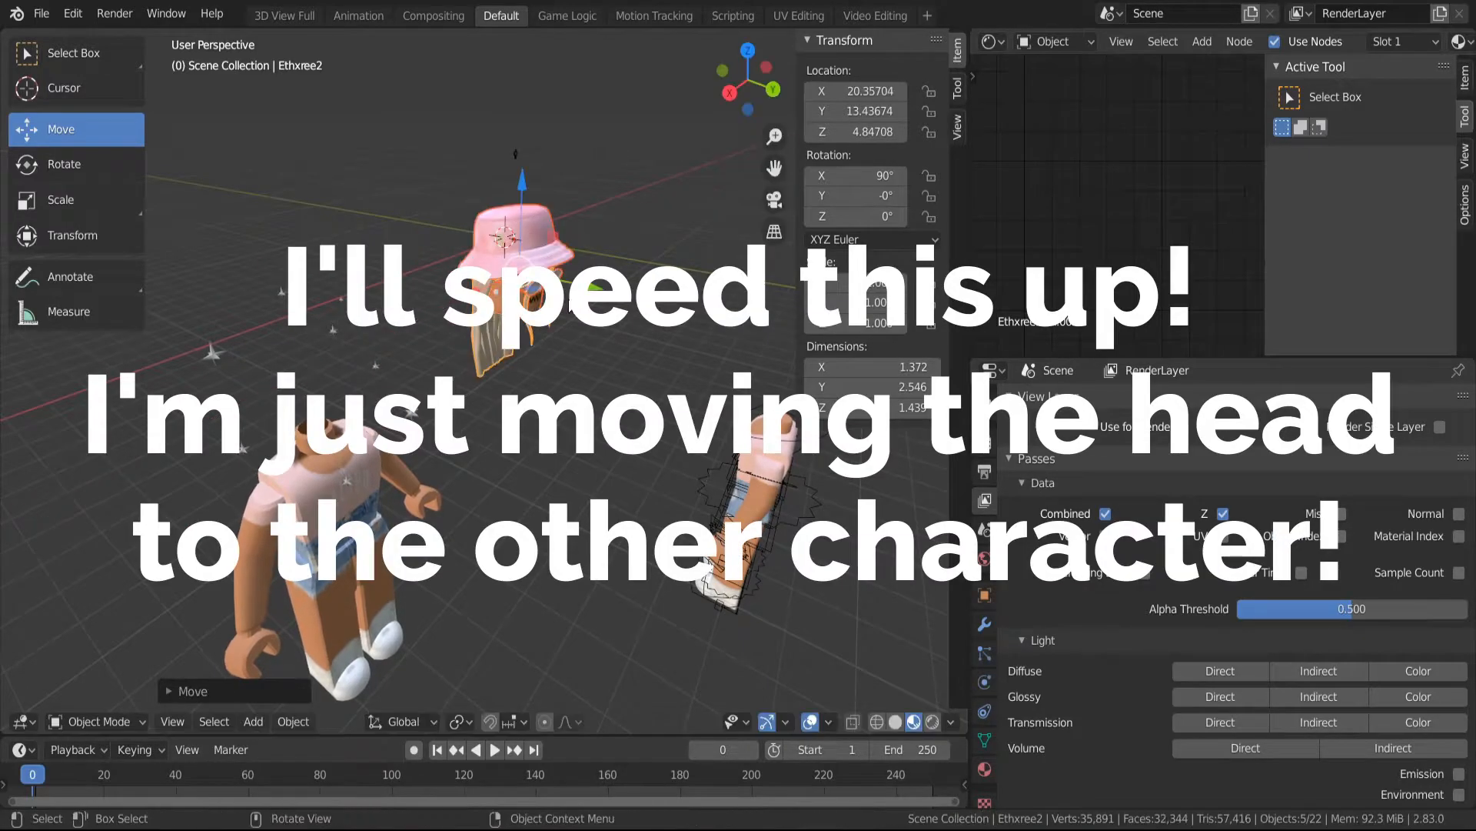
{"action": "left_click_drag", "start_coordinate": [785, 360], "coordinate": [831, 371]}
{"action": "key", "text": "shift+grave"}
{"action": "key", "text": "w"}
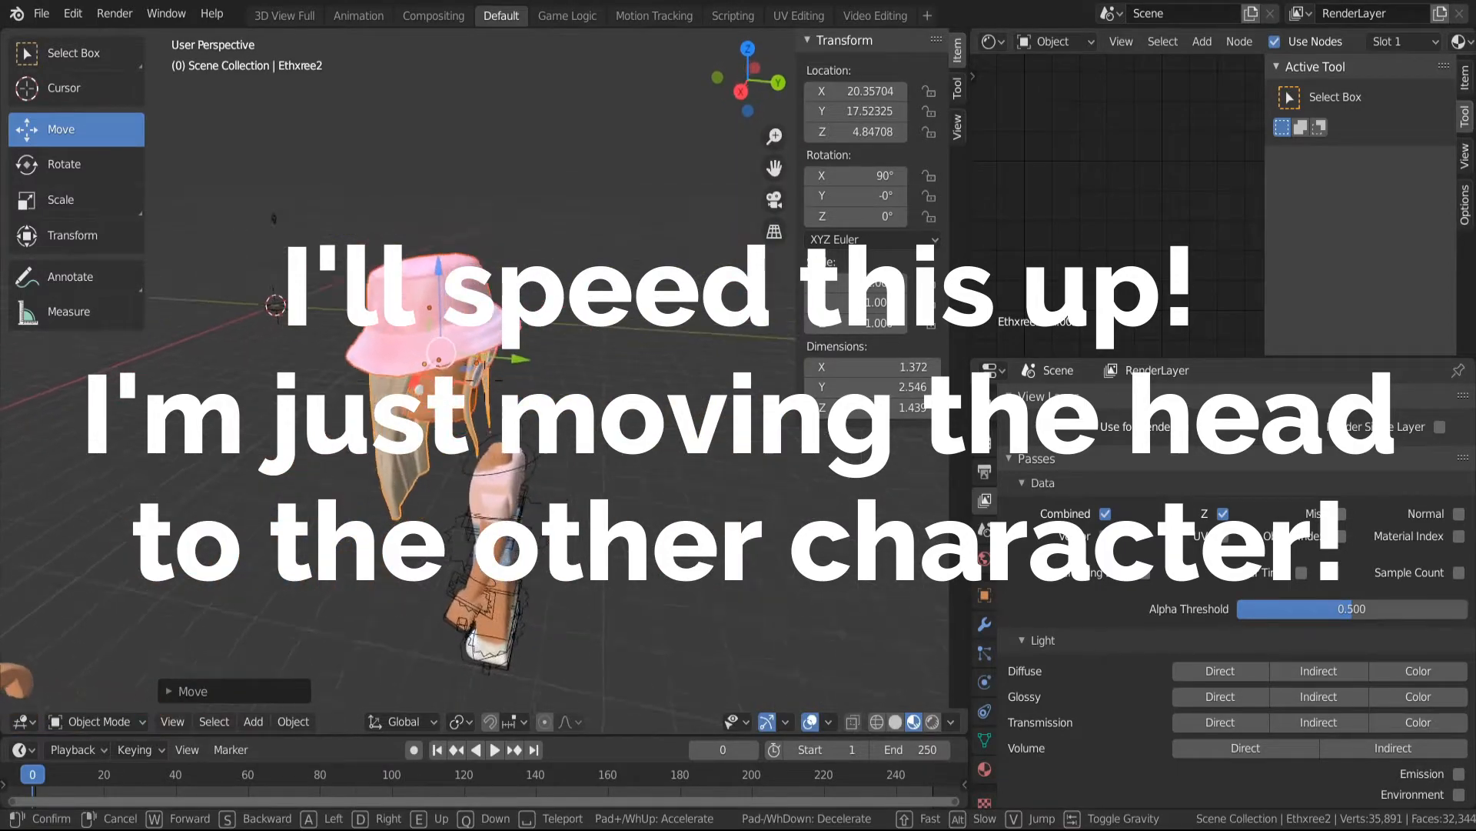
{"action": "key", "text": "d"}
{"action": "left_click", "coordinate": [484, 380]}
{"action": "left_click_drag", "start_coordinate": [383, 222], "coordinate": [608, 214]}
{"action": "left_click_drag", "start_coordinate": [713, 121], "coordinate": [701, 295]}
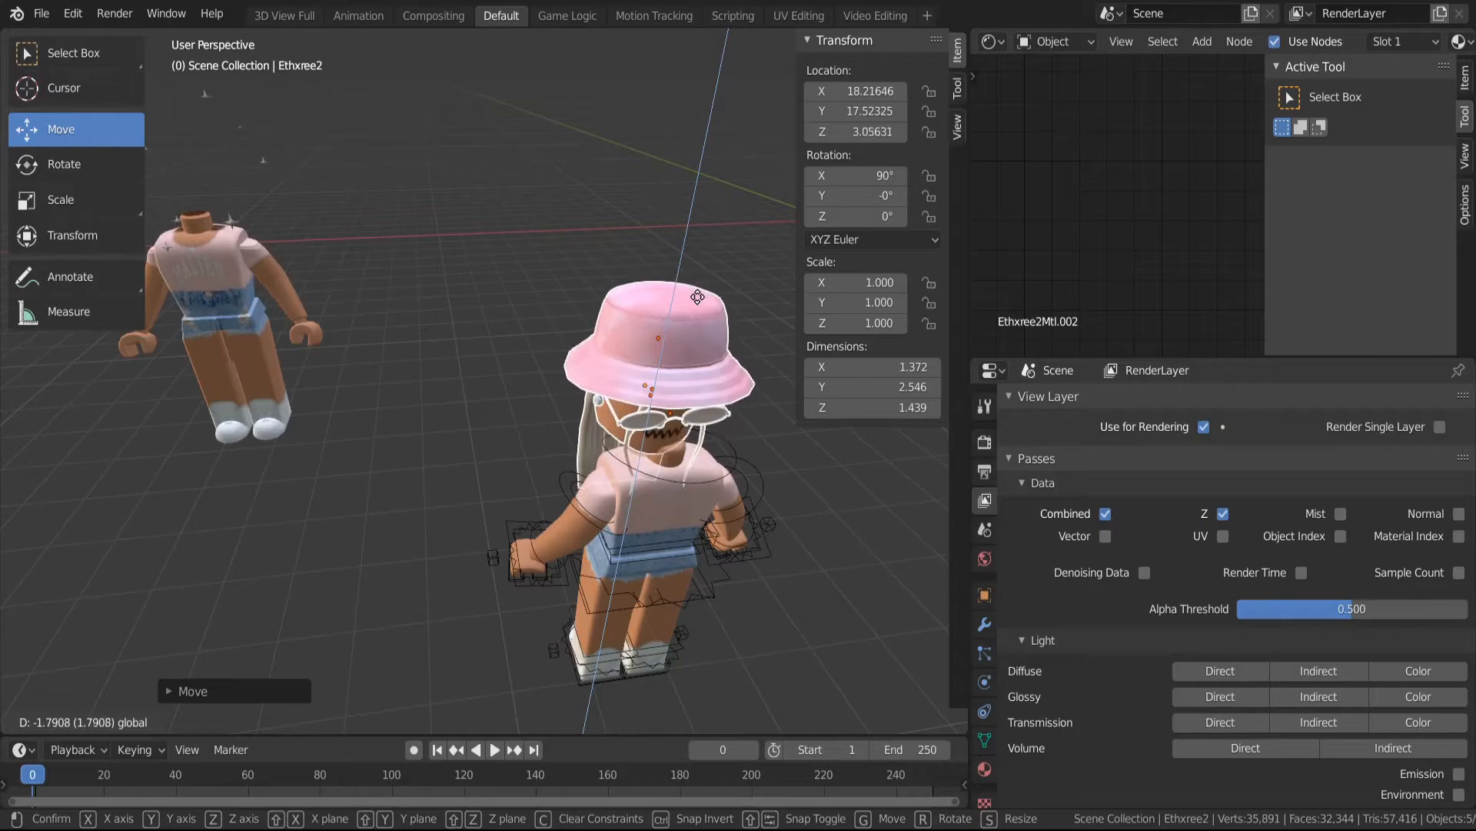
{"action": "left_click_drag", "start_coordinate": [580, 392], "coordinate": [602, 390]}
{"action": "left_click_drag", "start_coordinate": [715, 439], "coordinate": [718, 329]}
Rotate the selected head parts to about -174° on Z so the face points the same way as the rig's body
{"action": "left_click", "coordinate": [66, 160]}
{"action": "key", "text": "shift+grave"}
{"action": "key", "text": "w"}
{"action": "key", "text": "a"}
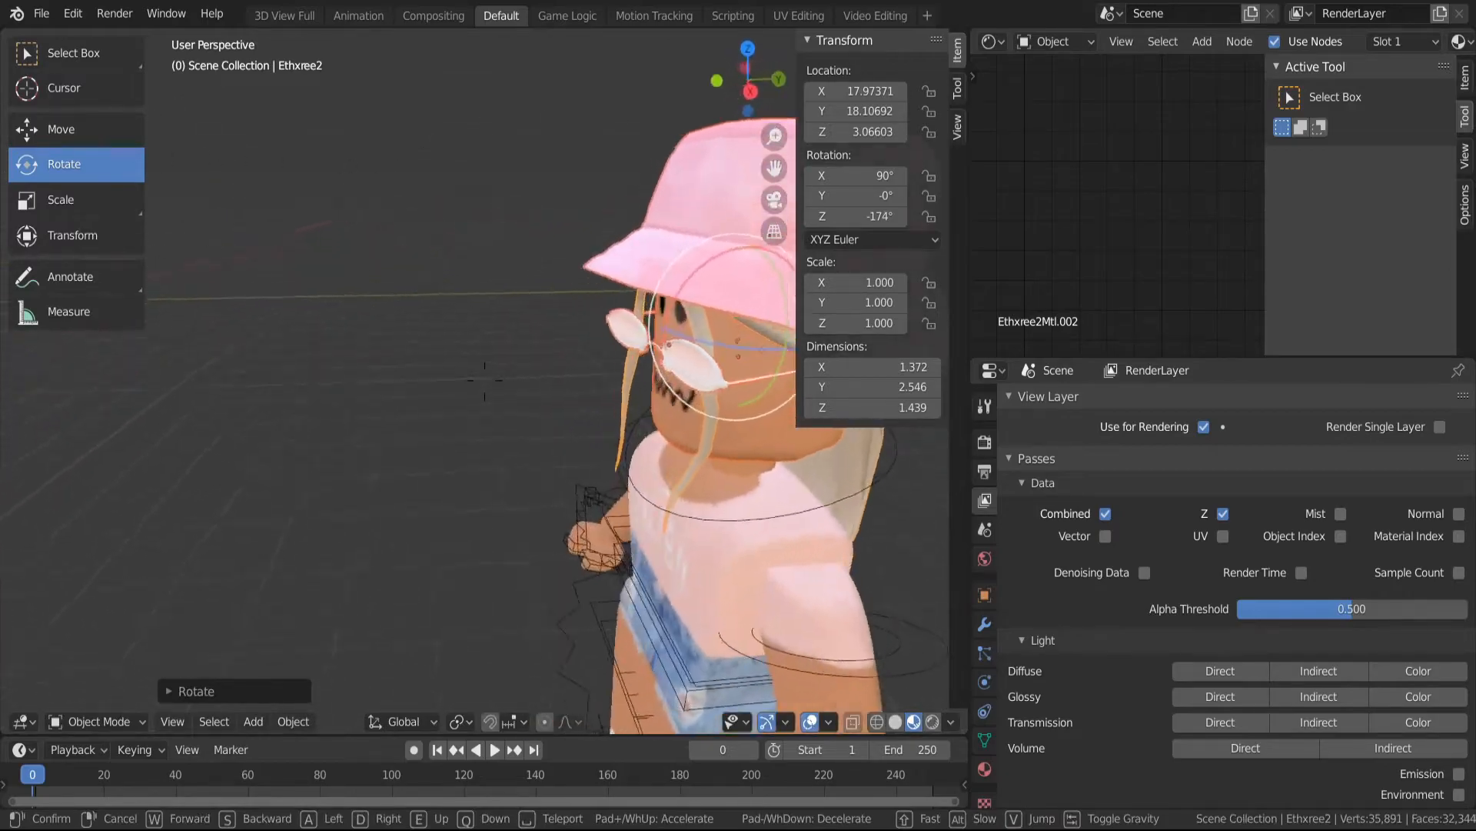
{"action": "key", "text": "s"}
{"action": "left_click", "coordinate": [484, 380]}
Shift the head parts along X to about 18.04 to centre them on the rig's neck, checking the fit from several sides
{"action": "left_click", "coordinate": [63, 140]}
{"action": "left_click_drag", "start_coordinate": [555, 340], "coordinate": [566, 355]}
{"action": "key", "text": "shift+grave"}
{"action": "key", "text": "w"}
{"action": "key", "text": "d"}
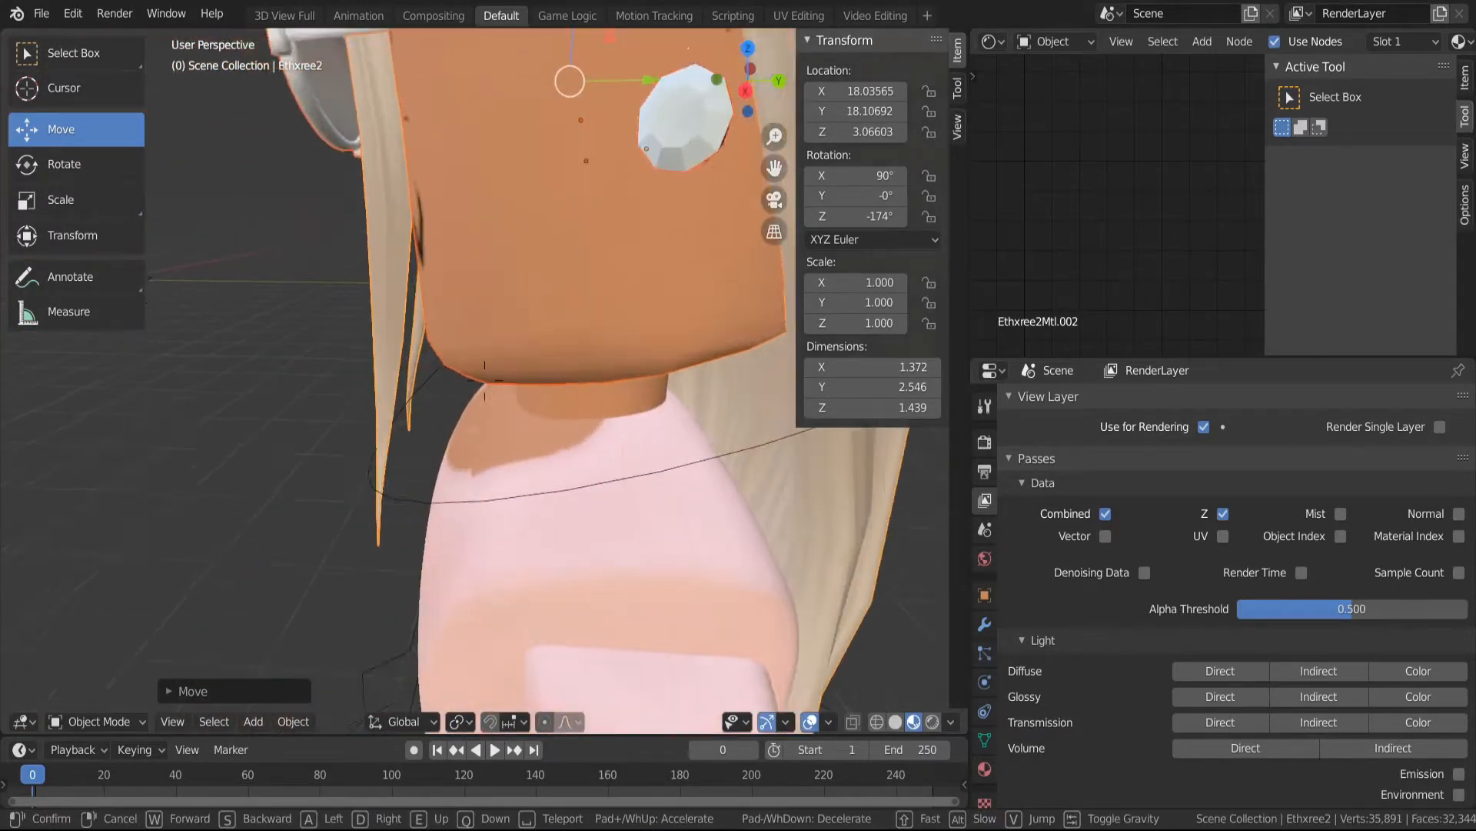
{"action": "key", "text": "s"}
{"action": "key", "text": "a"}
{"action": "left_click", "coordinate": [484, 380]}
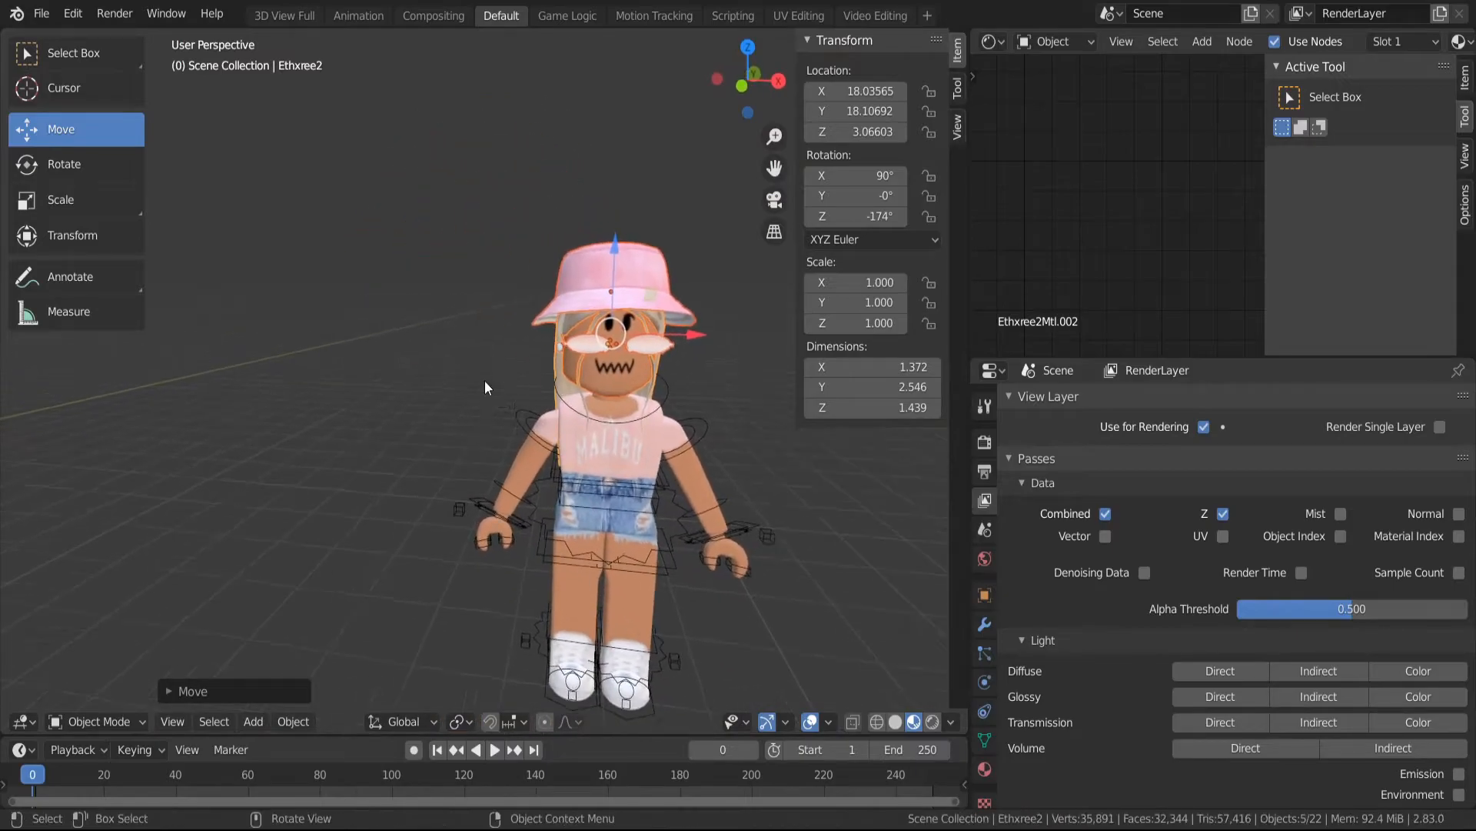
Select the imported avatar's leftover headless body with its surrounding pieces and delete them
{"action": "key", "text": "shift+grave"}
{"action": "key", "text": "w"}
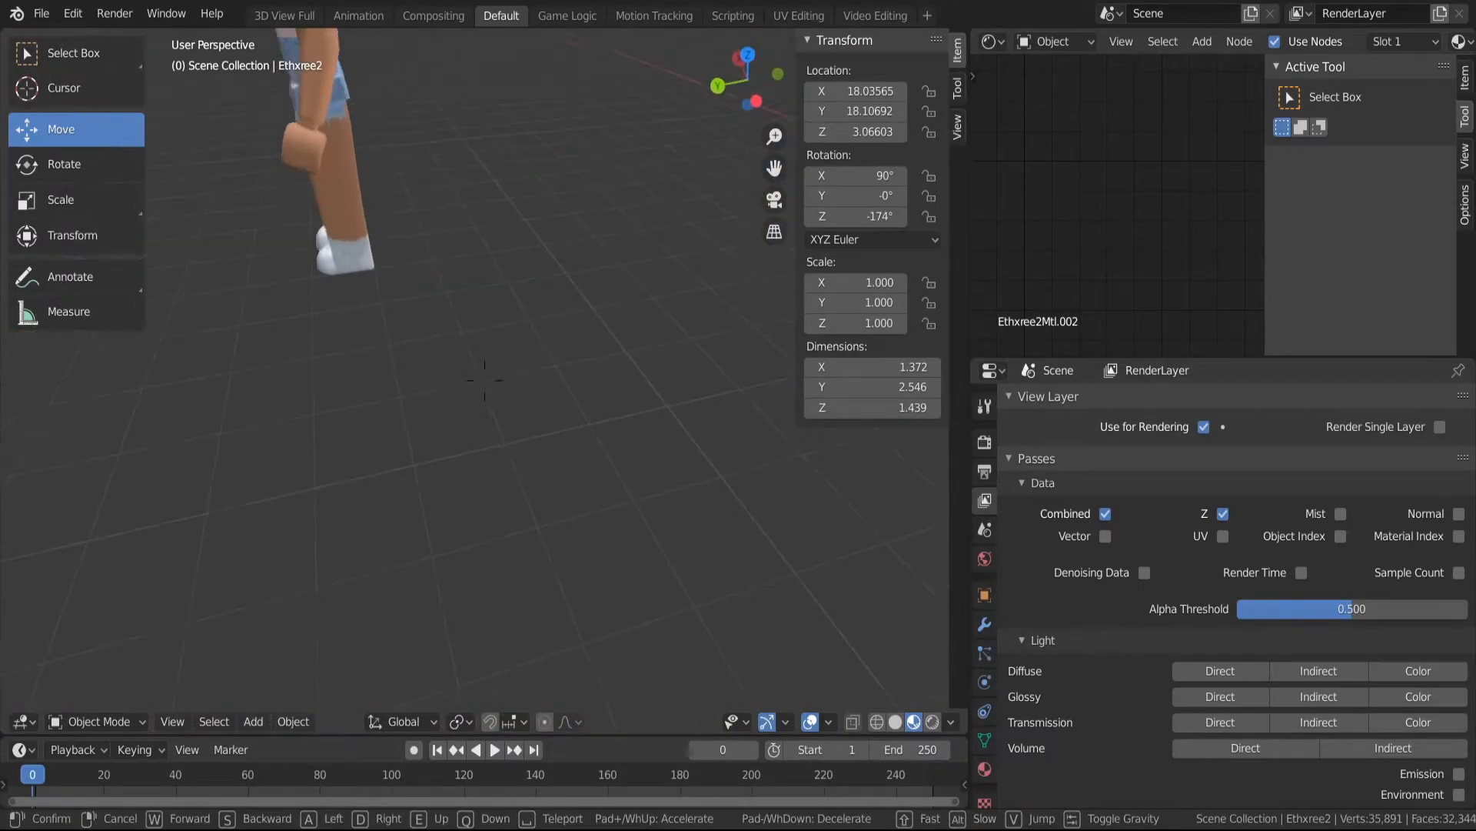
{"action": "left_click", "coordinate": [477, 376]}
{"action": "left_click_drag", "start_coordinate": [346, 145], "coordinate": [515, 519]}
{"action": "key", "text": "x"}
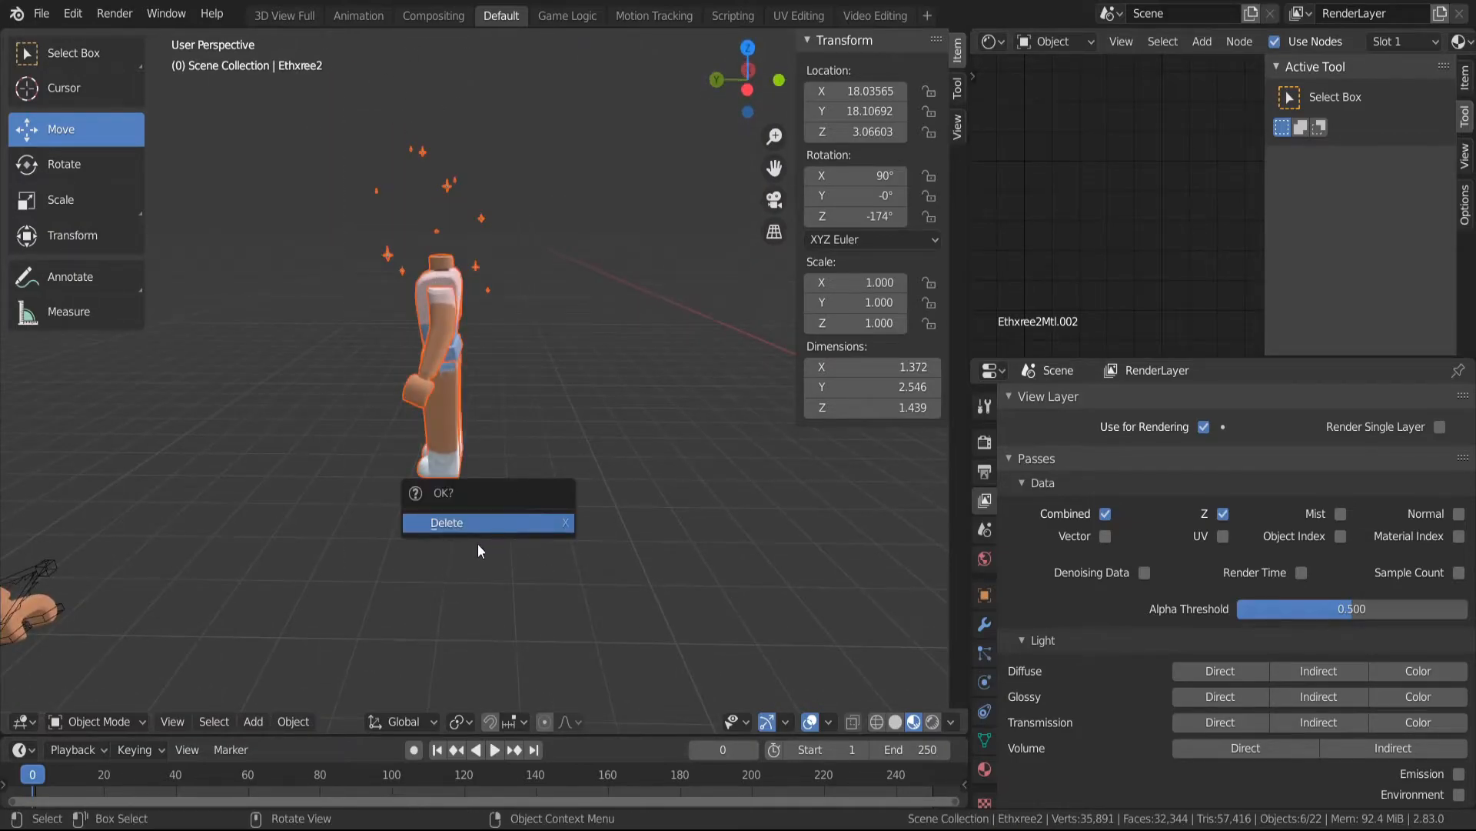
{"action": "left_click", "coordinate": [478, 520]}
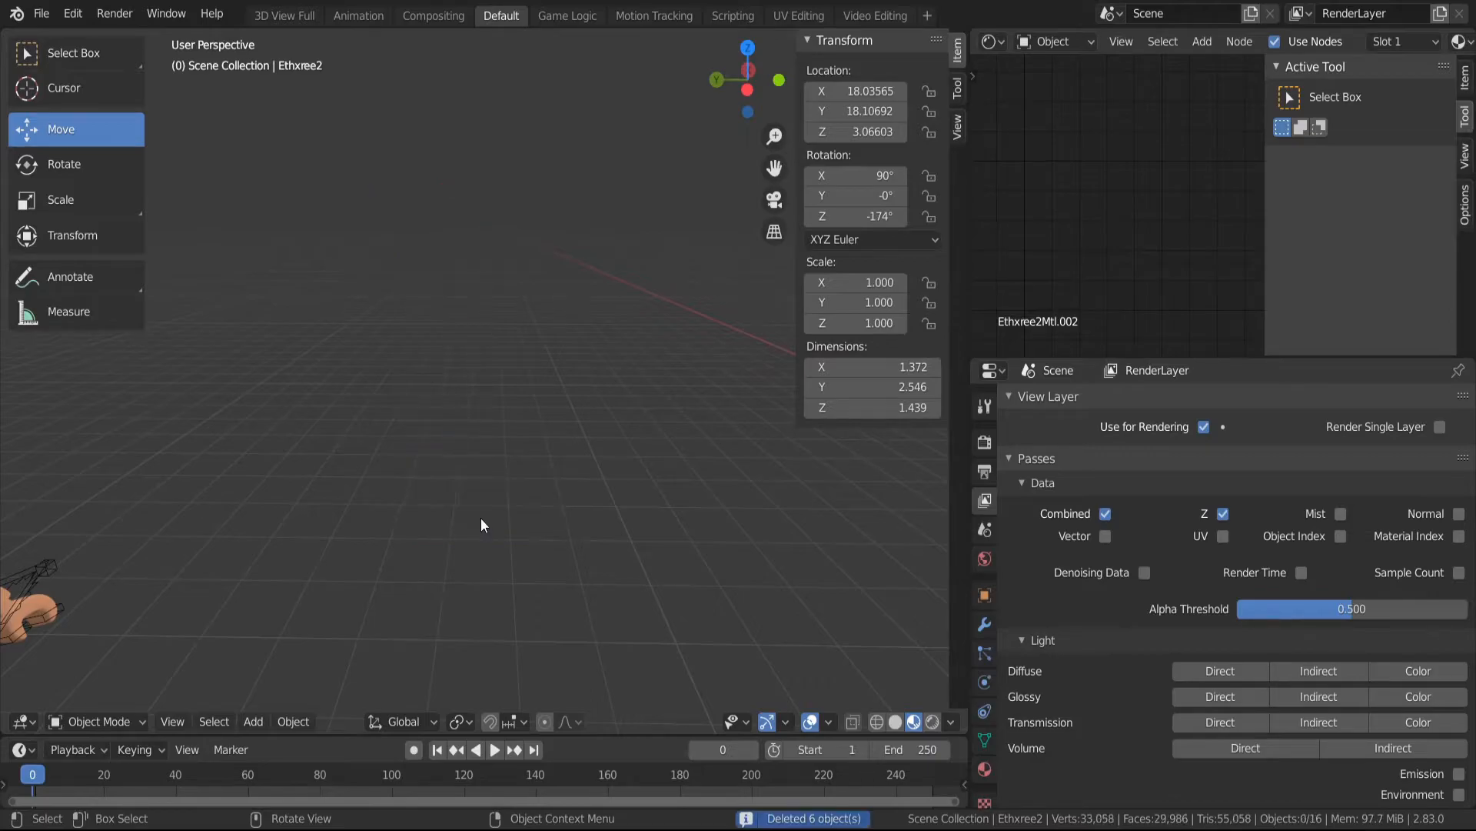
Import the furnished living room model into the scene as a Wavefront (.obj) file
{"action": "key", "text": "shift+grave"}
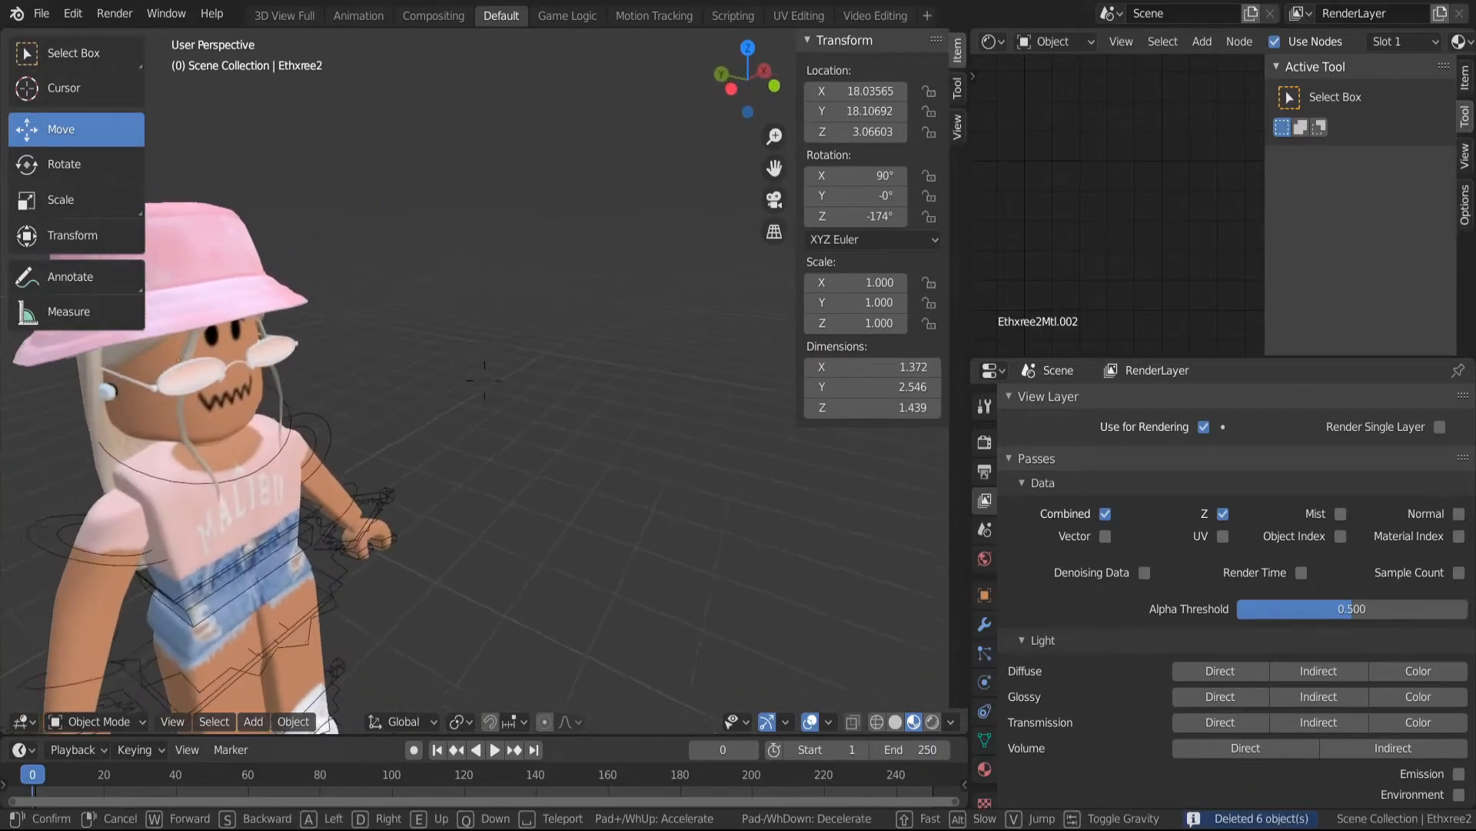
{"action": "key", "text": "s"}
{"action": "key", "text": "a"}
{"action": "left_click", "coordinate": [486, 380]}
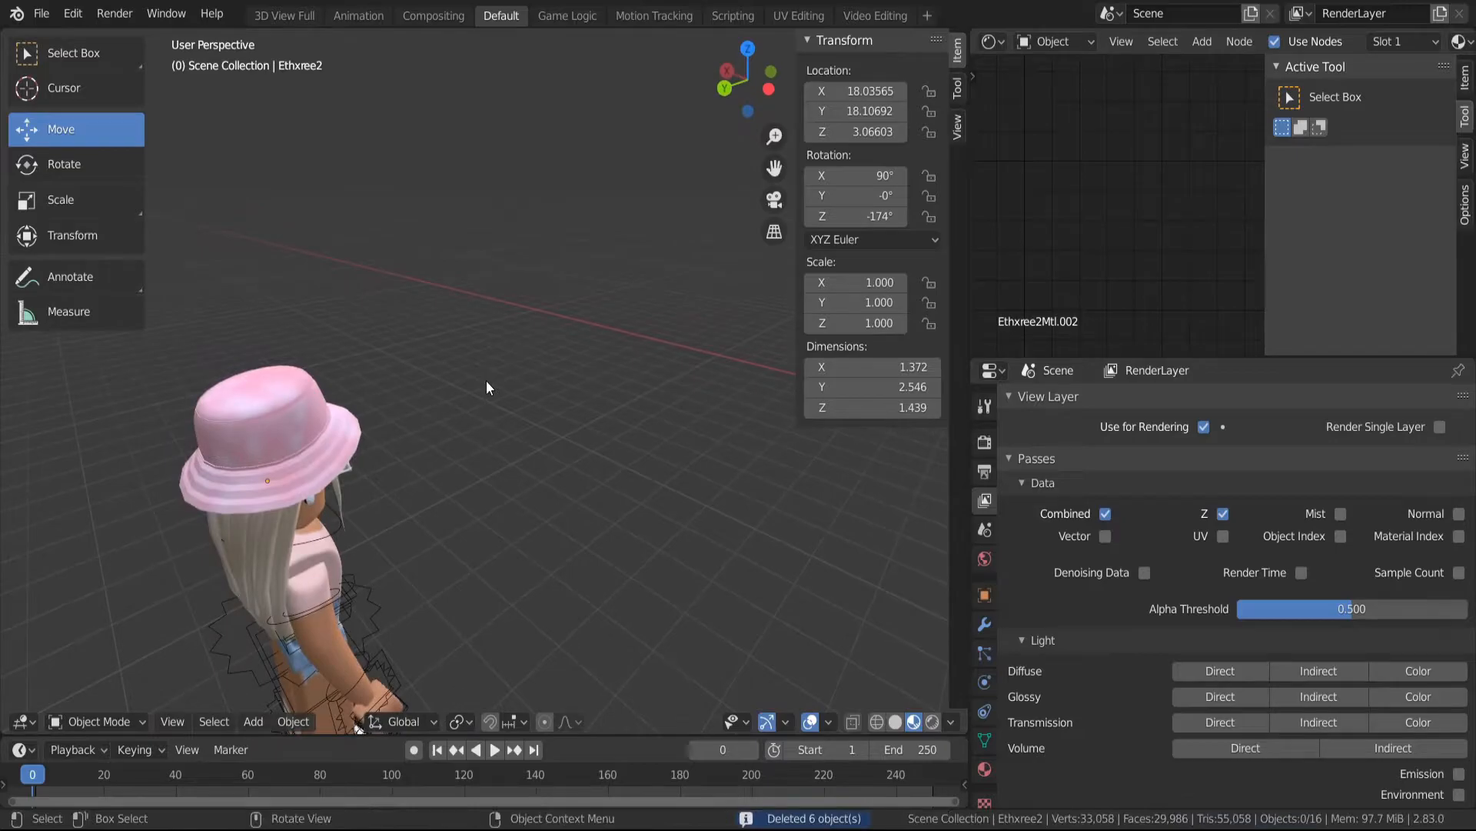
{"action": "left_click", "coordinate": [42, 14]}
{"action": "mouse_move", "coordinate": [120, 292]}
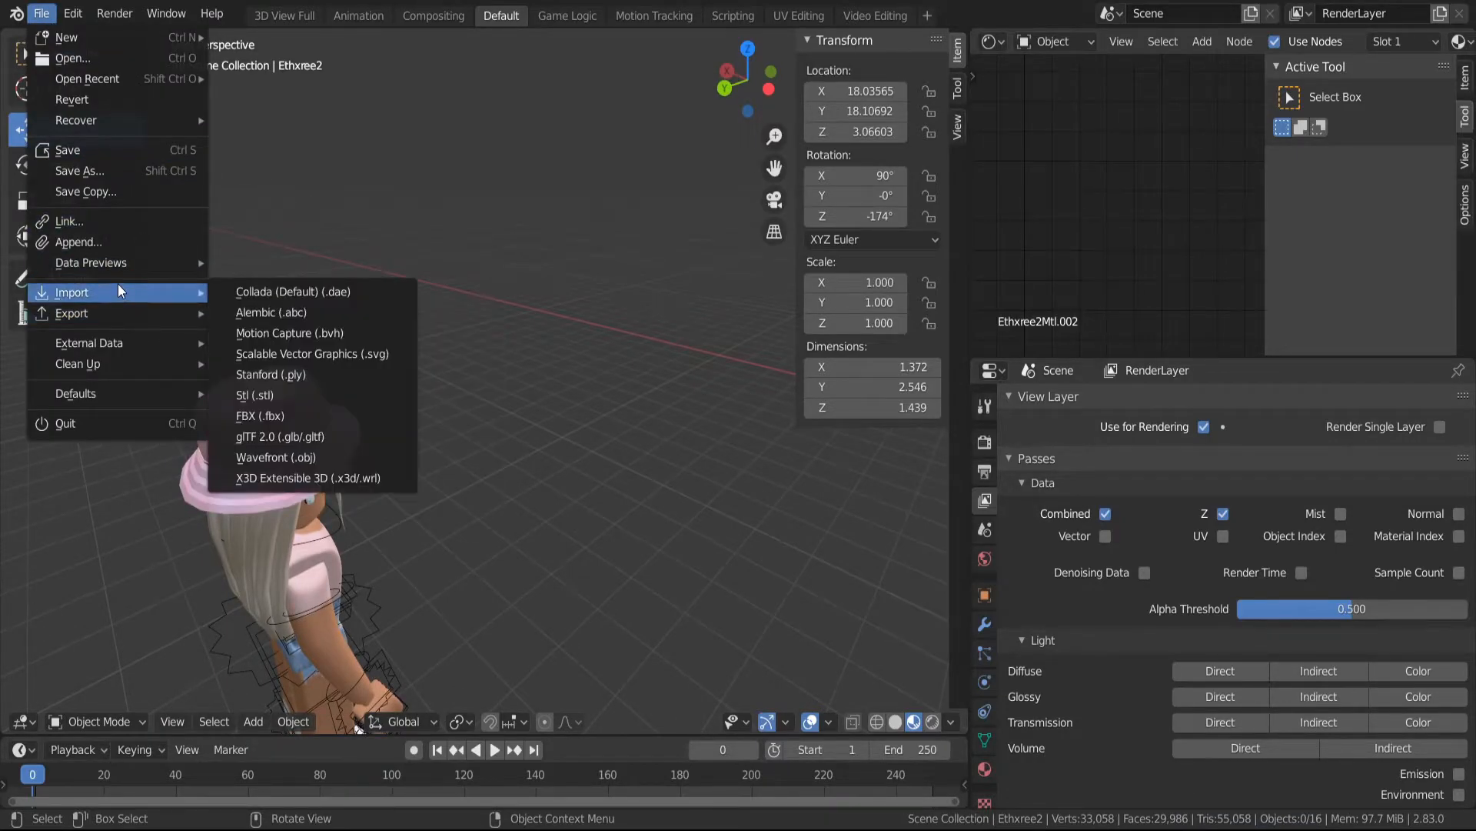
{"action": "left_click", "coordinate": [275, 459]}
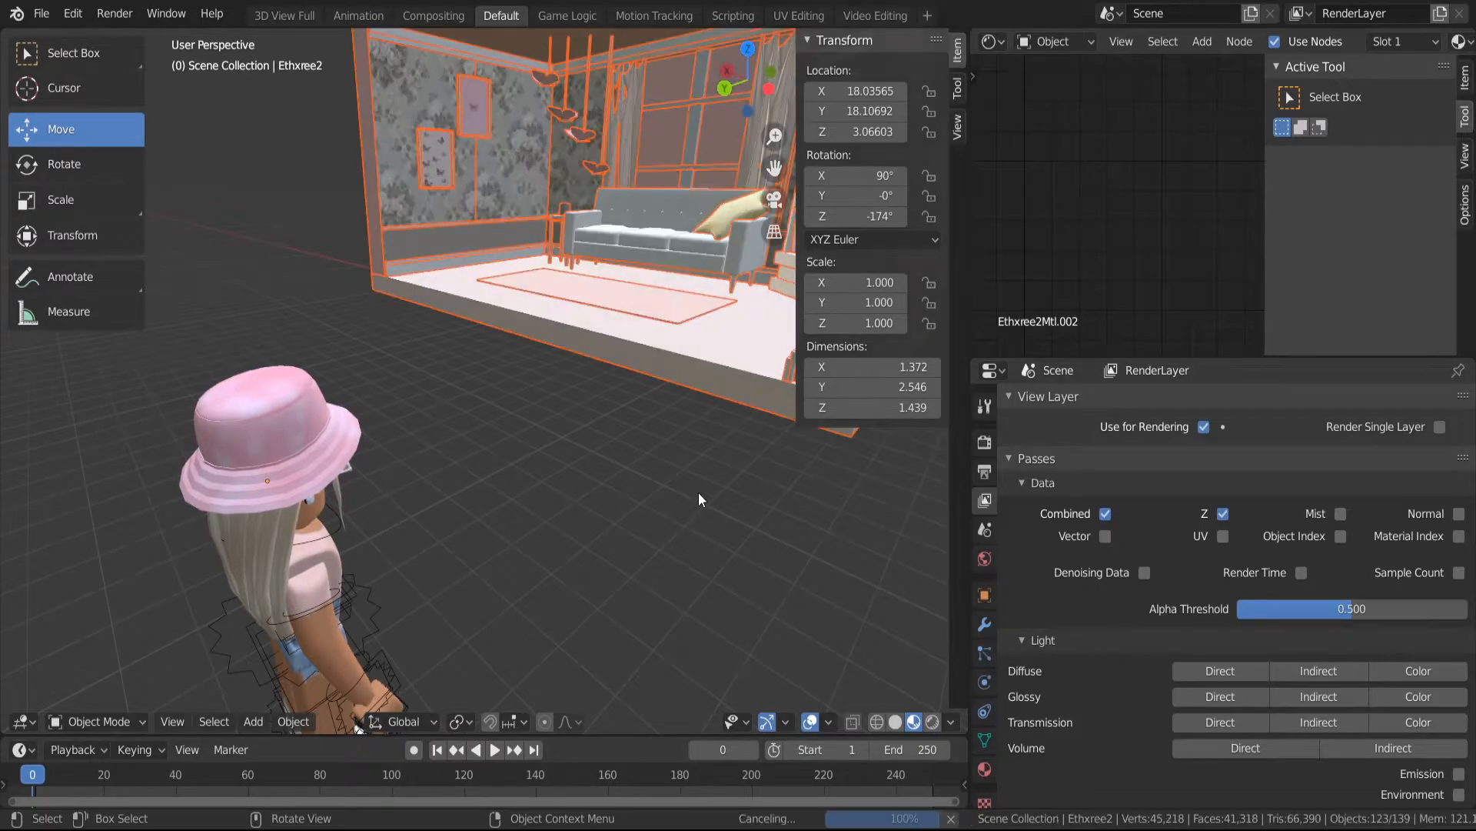
Examine the imported room and the assembled character, ending with a front view of the character
{"action": "key", "text": "shift+grave"}
{"action": "key", "text": "w"}
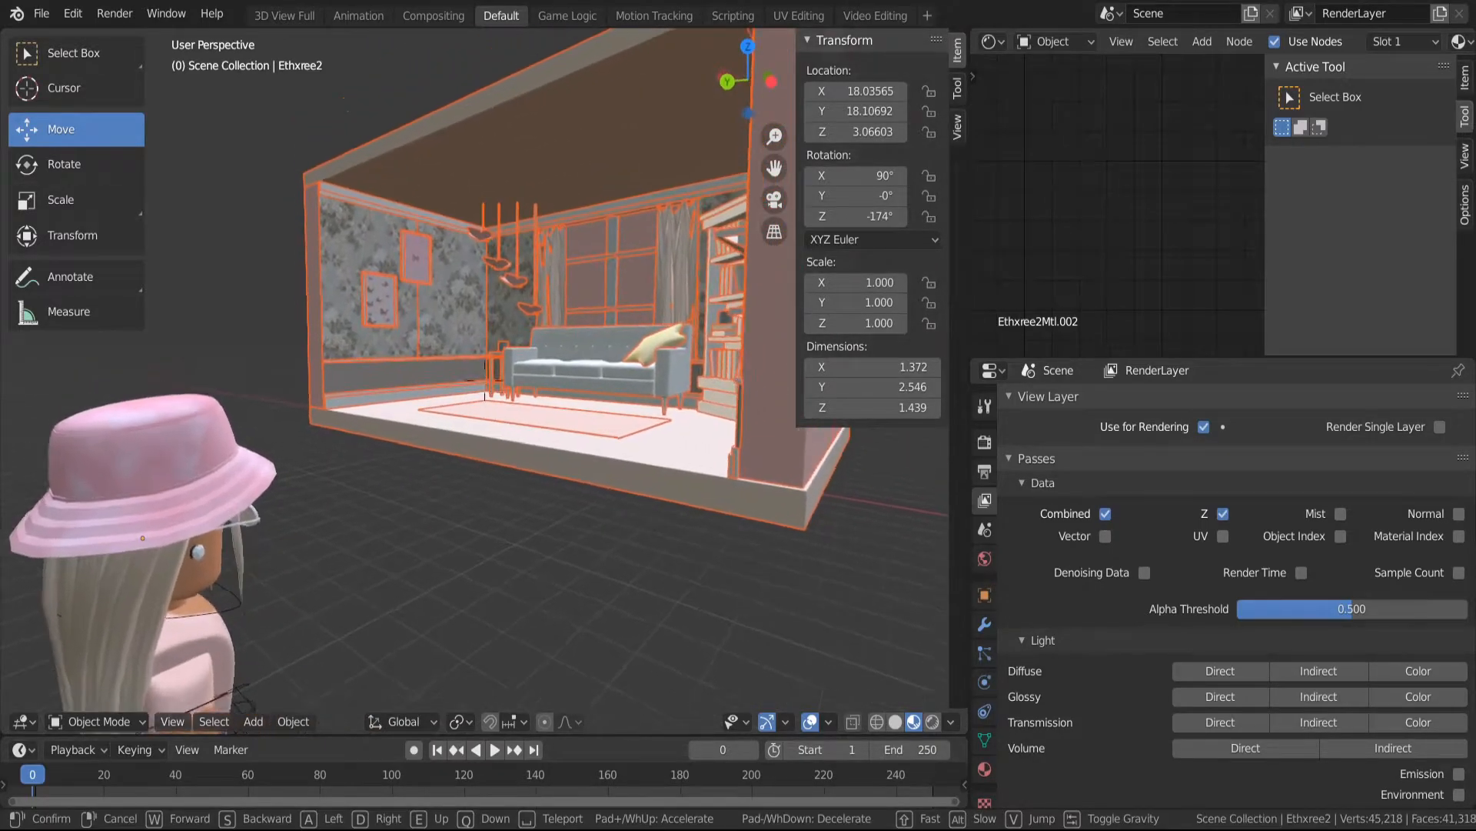
{"action": "key", "text": "a"}
{"action": "key", "text": "s"}
{"action": "key", "text": "d"}
{"action": "key", "text": "d"}
{"action": "key", "text": "w"}
{"action": "key", "text": "w"}
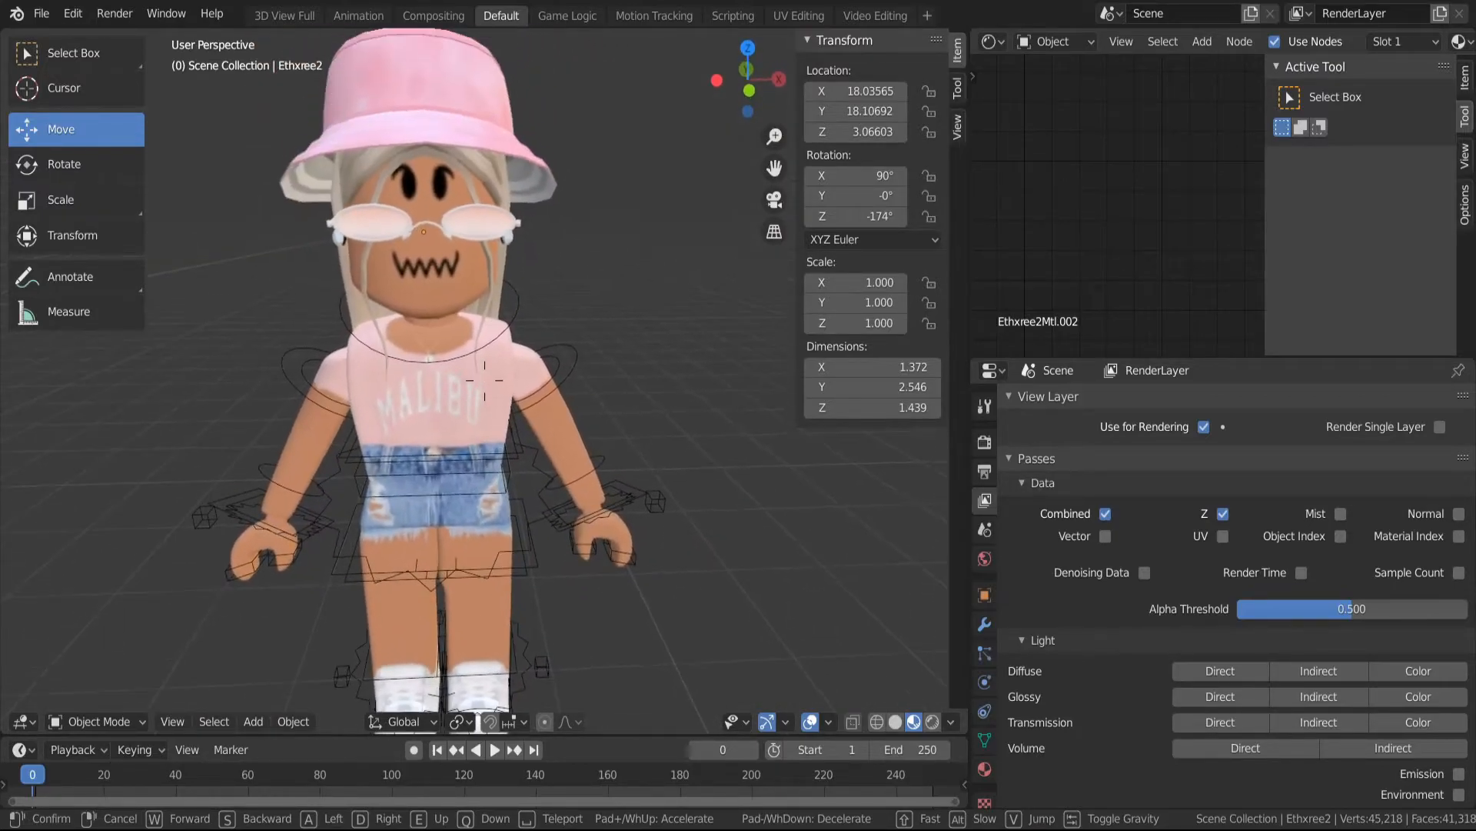
{"action": "key", "text": "s"}
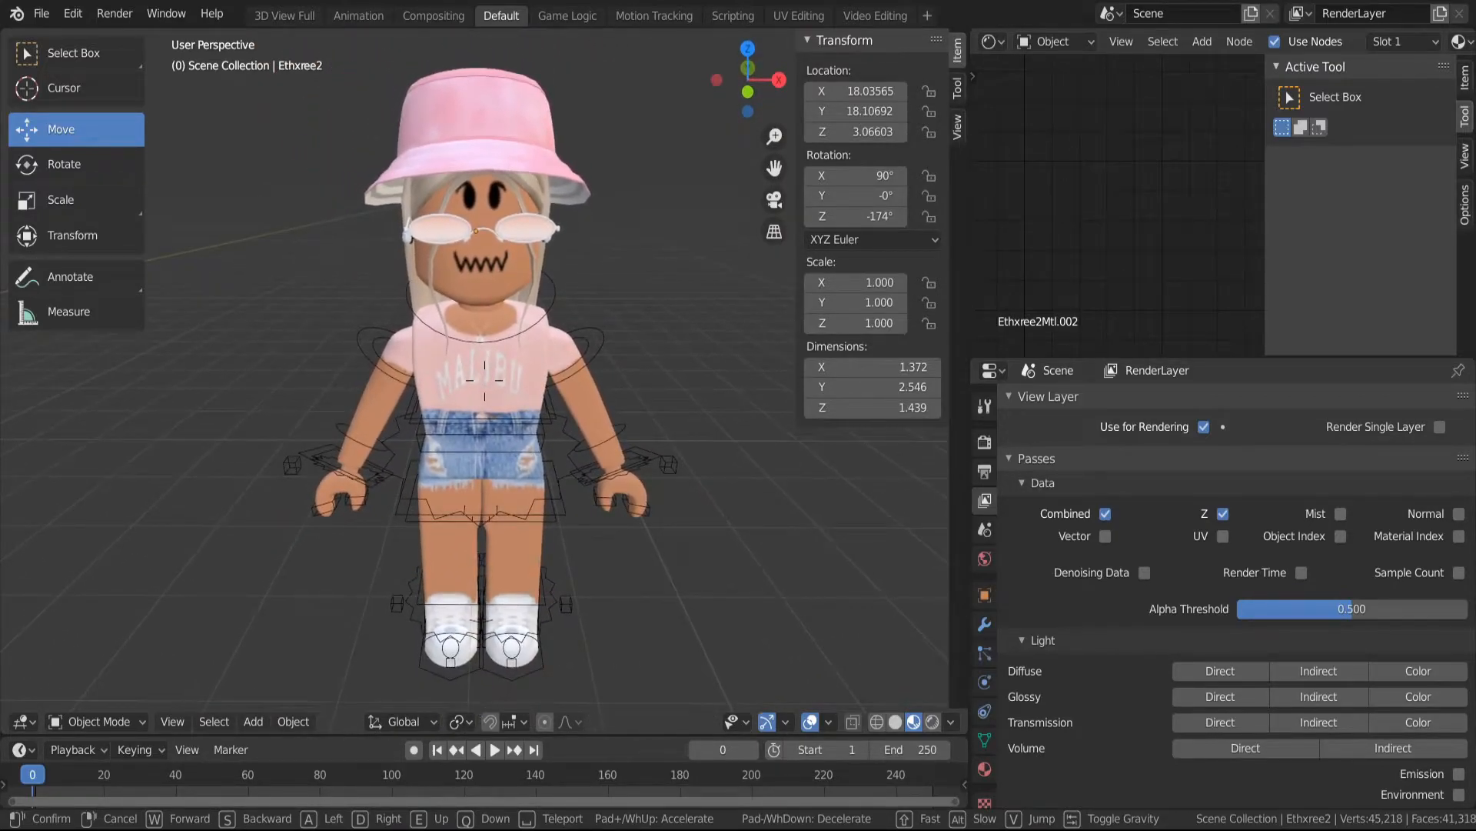
{"action": "key", "text": "w"}
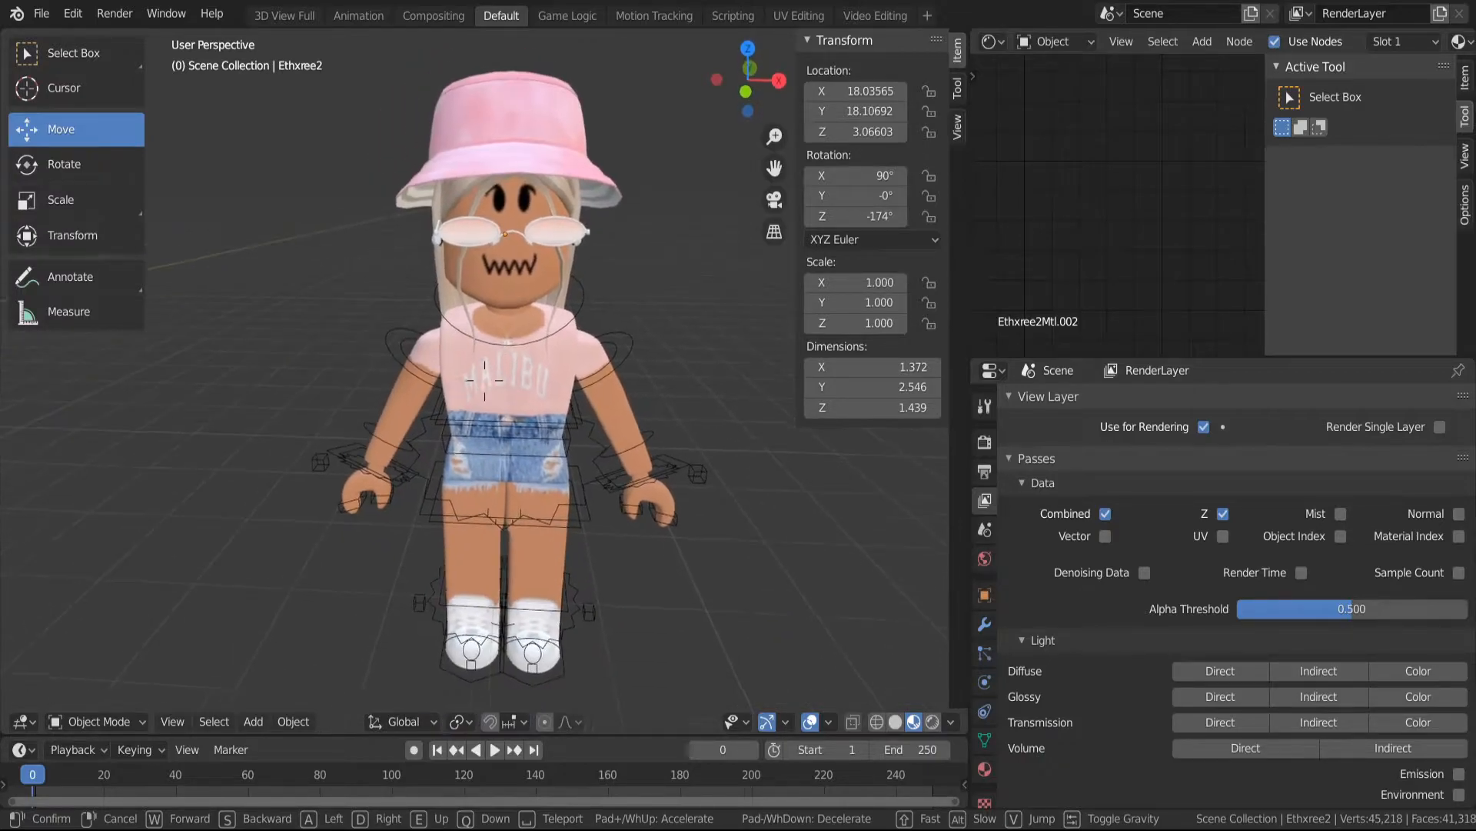
{"action": "left_click", "coordinate": [484, 381]}
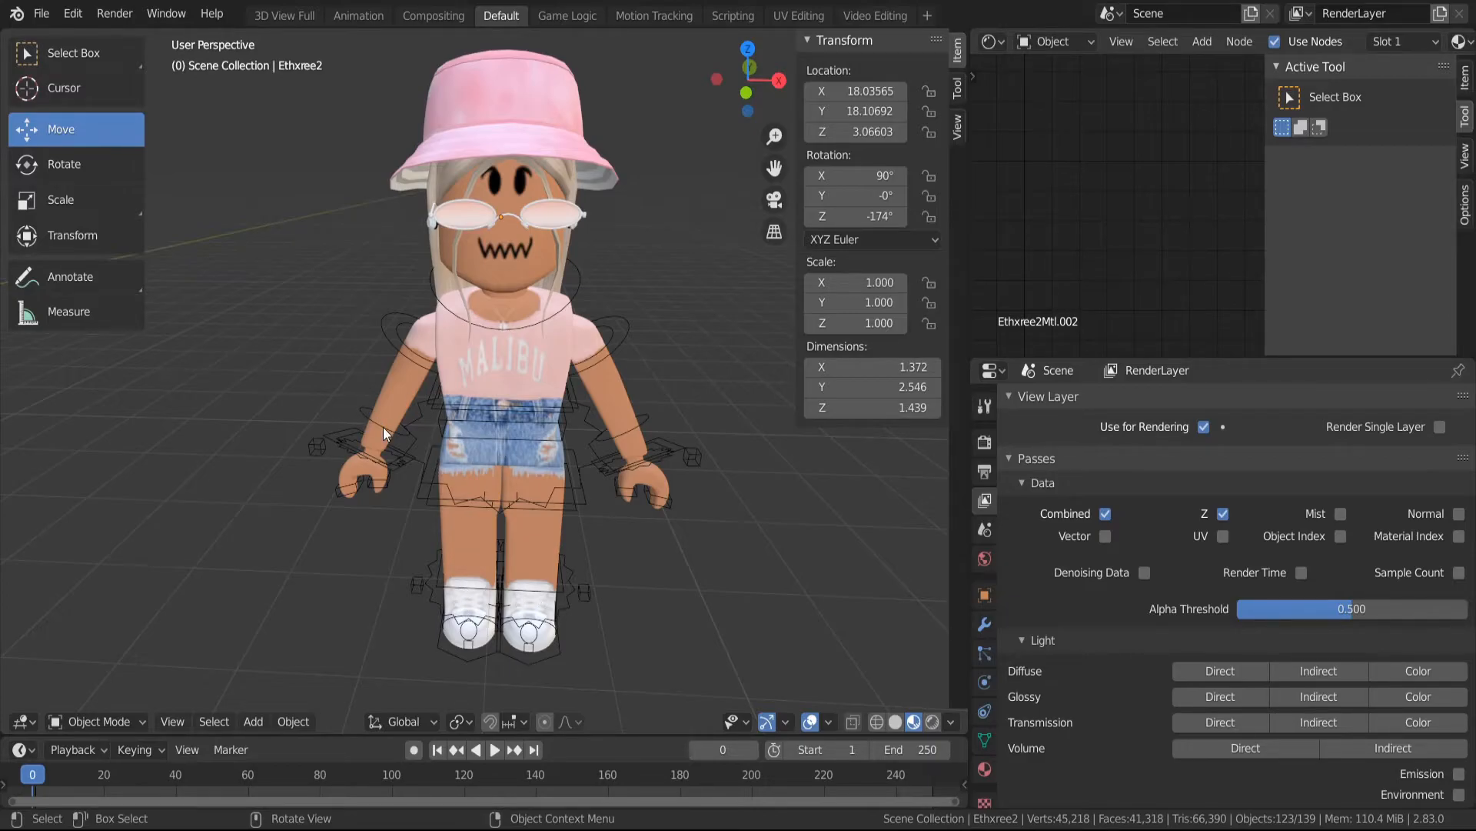
Switch the rig to Pose Mode and rotate the character's right forearm bone so the hand is raised
{"action": "key", "text": "ctrl+Tab"}
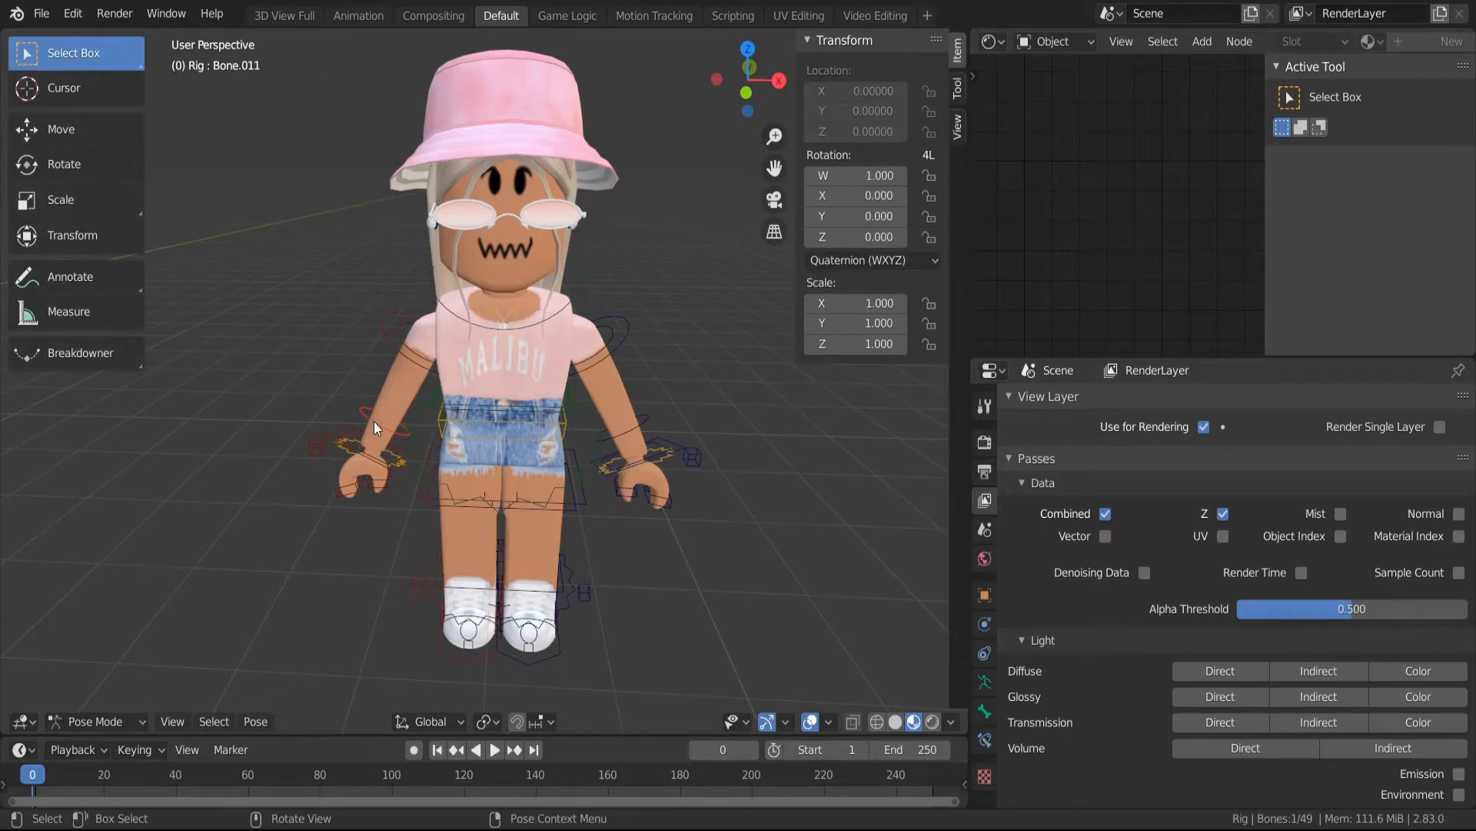
{"action": "left_click", "coordinate": [72, 167]}
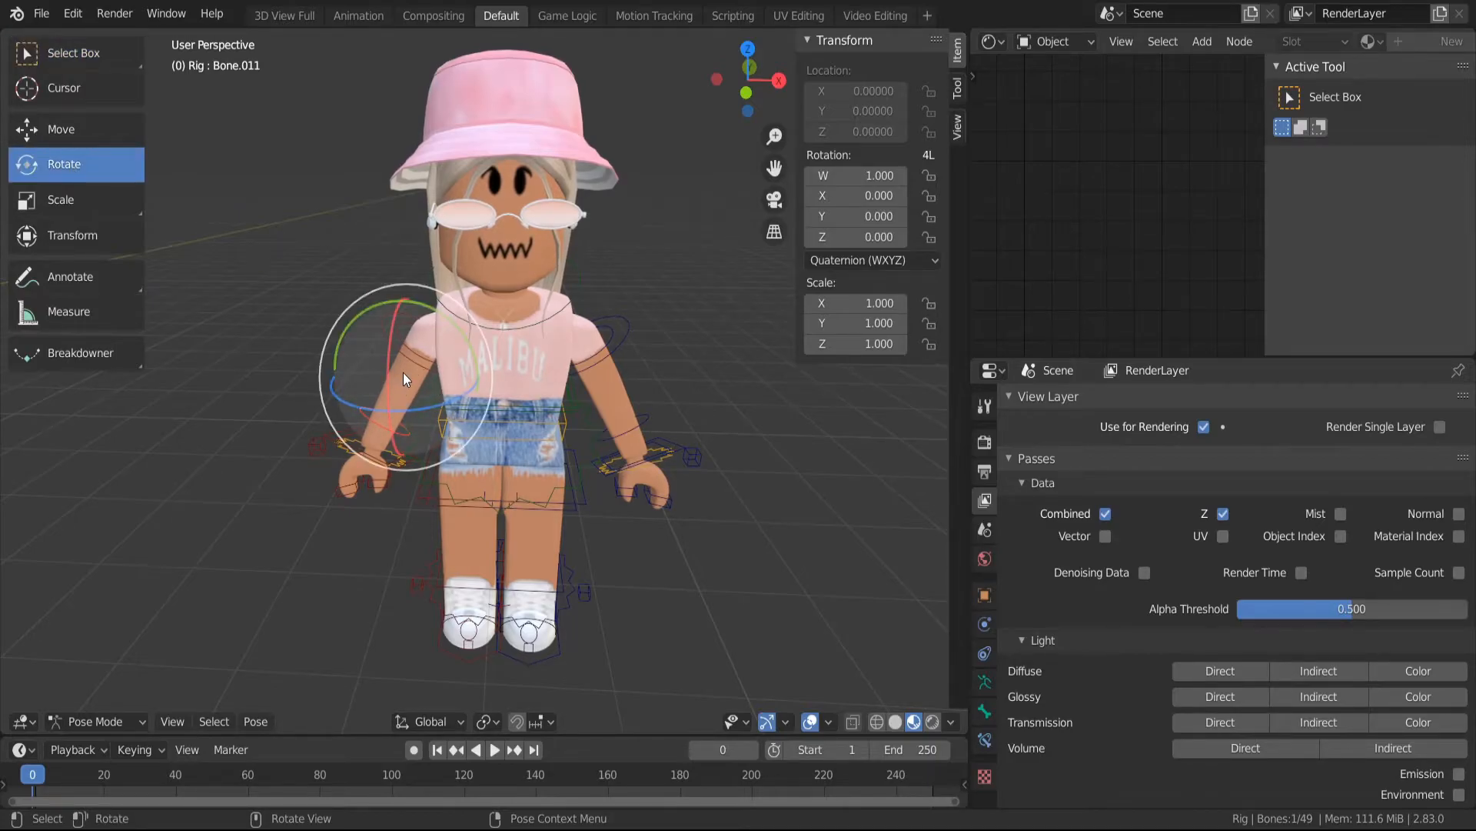
{"action": "left_click_drag", "start_coordinate": [403, 371], "coordinate": [492, 175]}
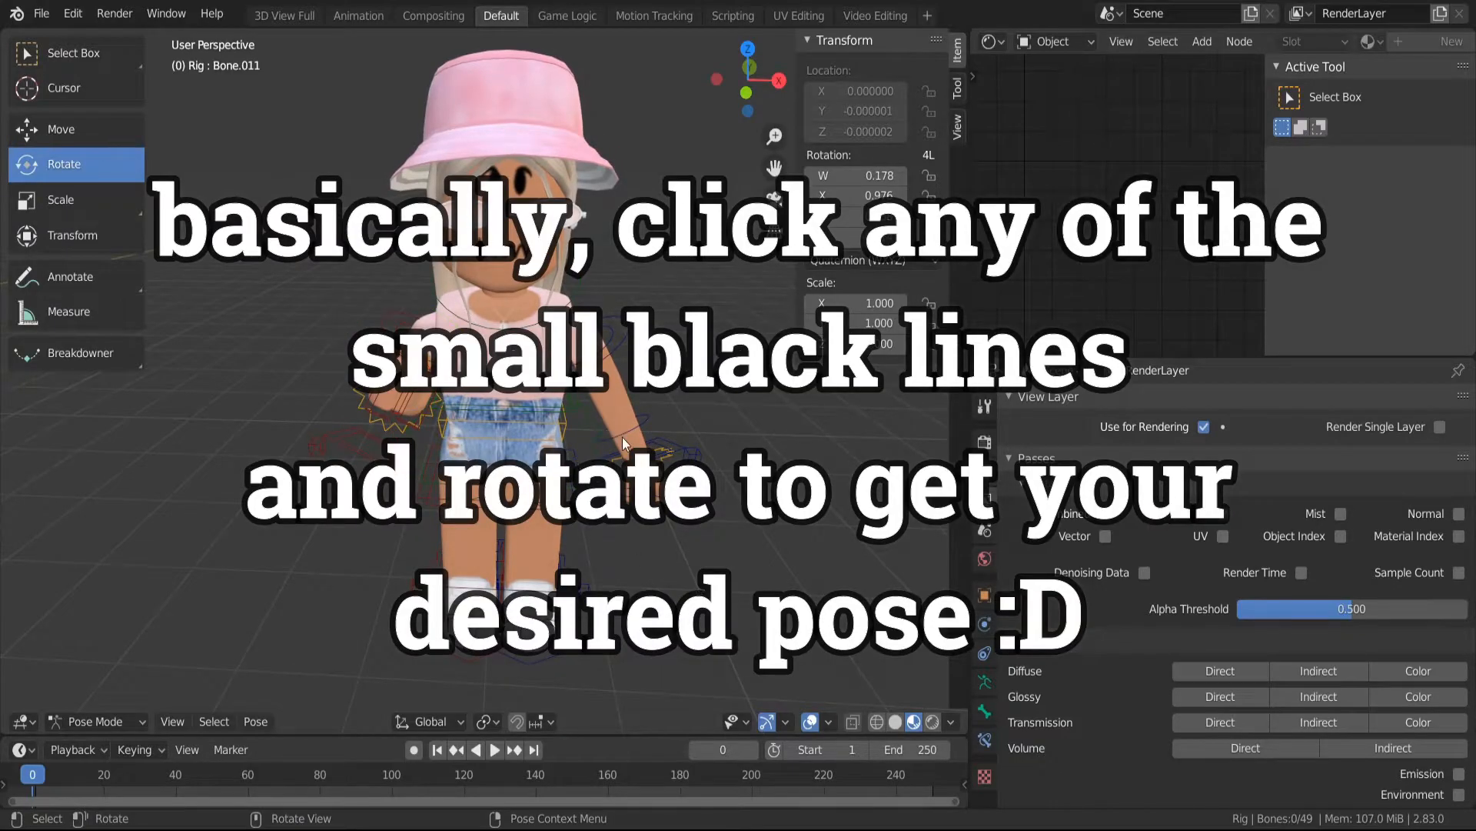
Bend the character's left forearm forward with a trackball rotation of about -39.5 and -54.4
{"action": "left_click", "coordinate": [625, 438]}
{"action": "key", "text": "r"}
{"action": "key", "text": "r"}
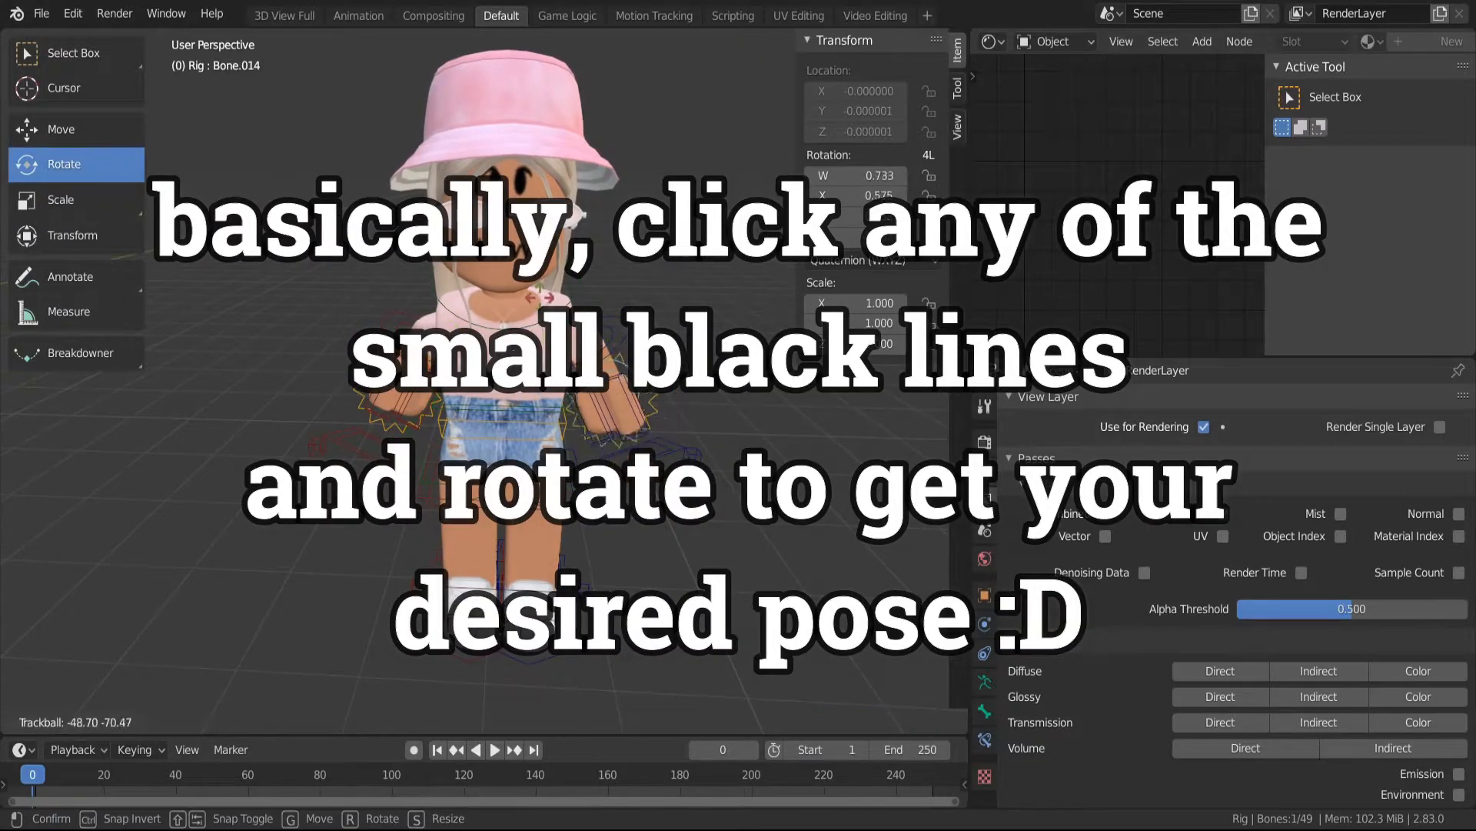
{"action": "left_click_drag", "start_coordinate": [470, 285], "coordinate": [599, 302]}
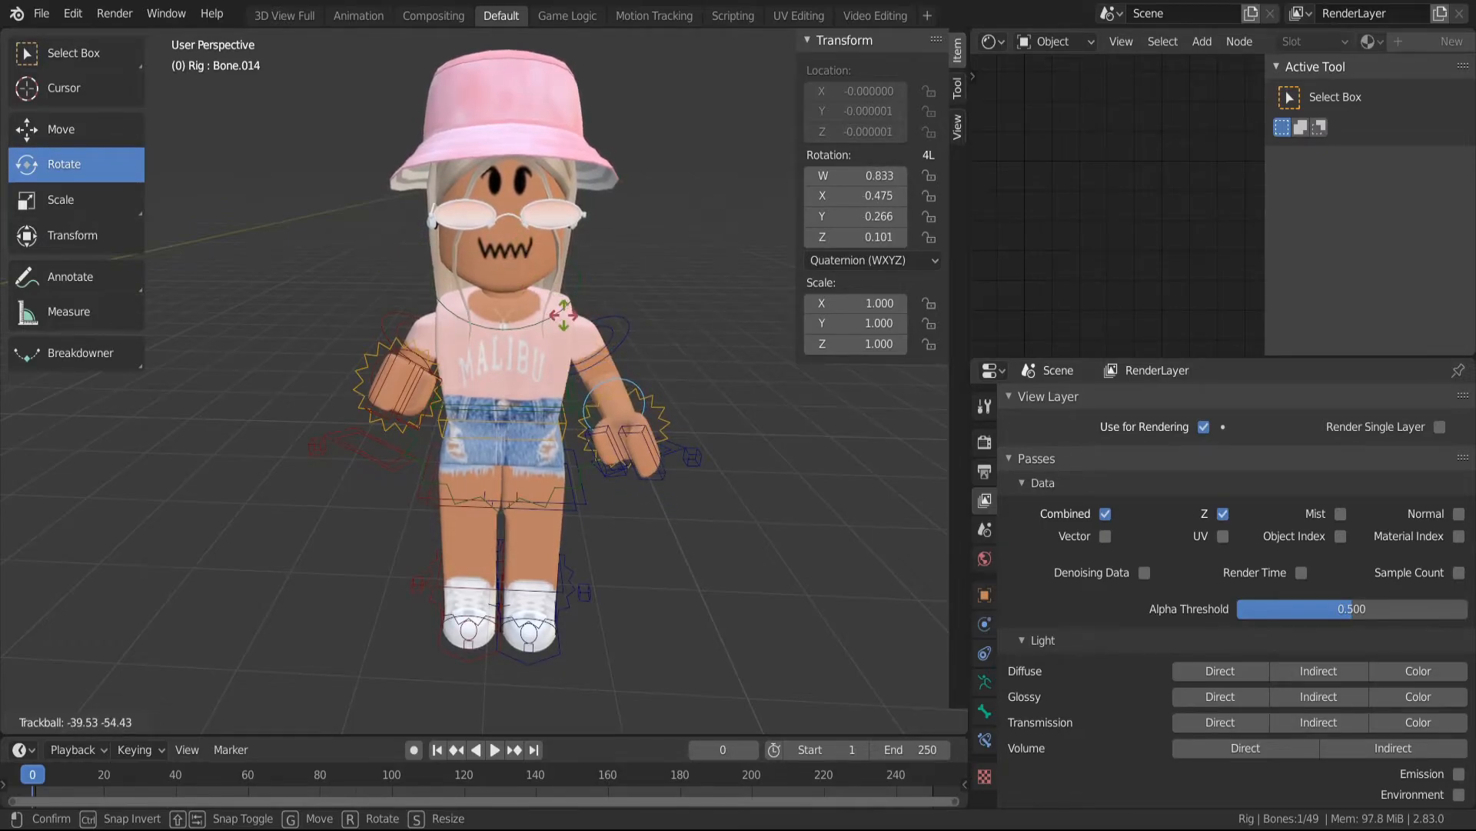
{"action": "left_click", "coordinate": [745, 551]}
{"action": "left_click", "coordinate": [589, 606]}
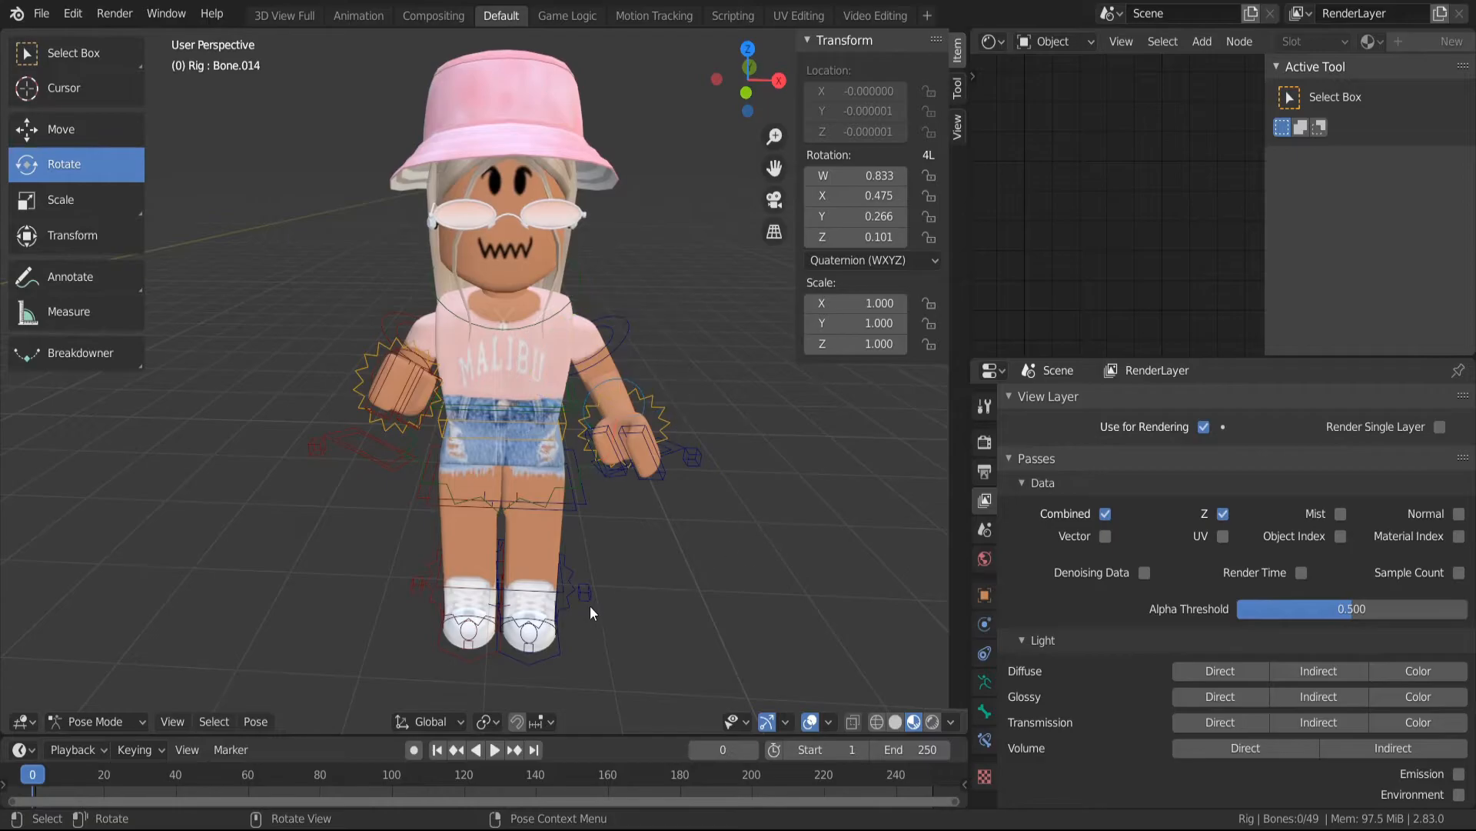
Bend the character's right lower leg backward with a trackball rotation of about 30.4 and 3.4
{"action": "left_click", "coordinate": [460, 588]}
{"action": "key", "text": "r"}
{"action": "key", "text": "r"}
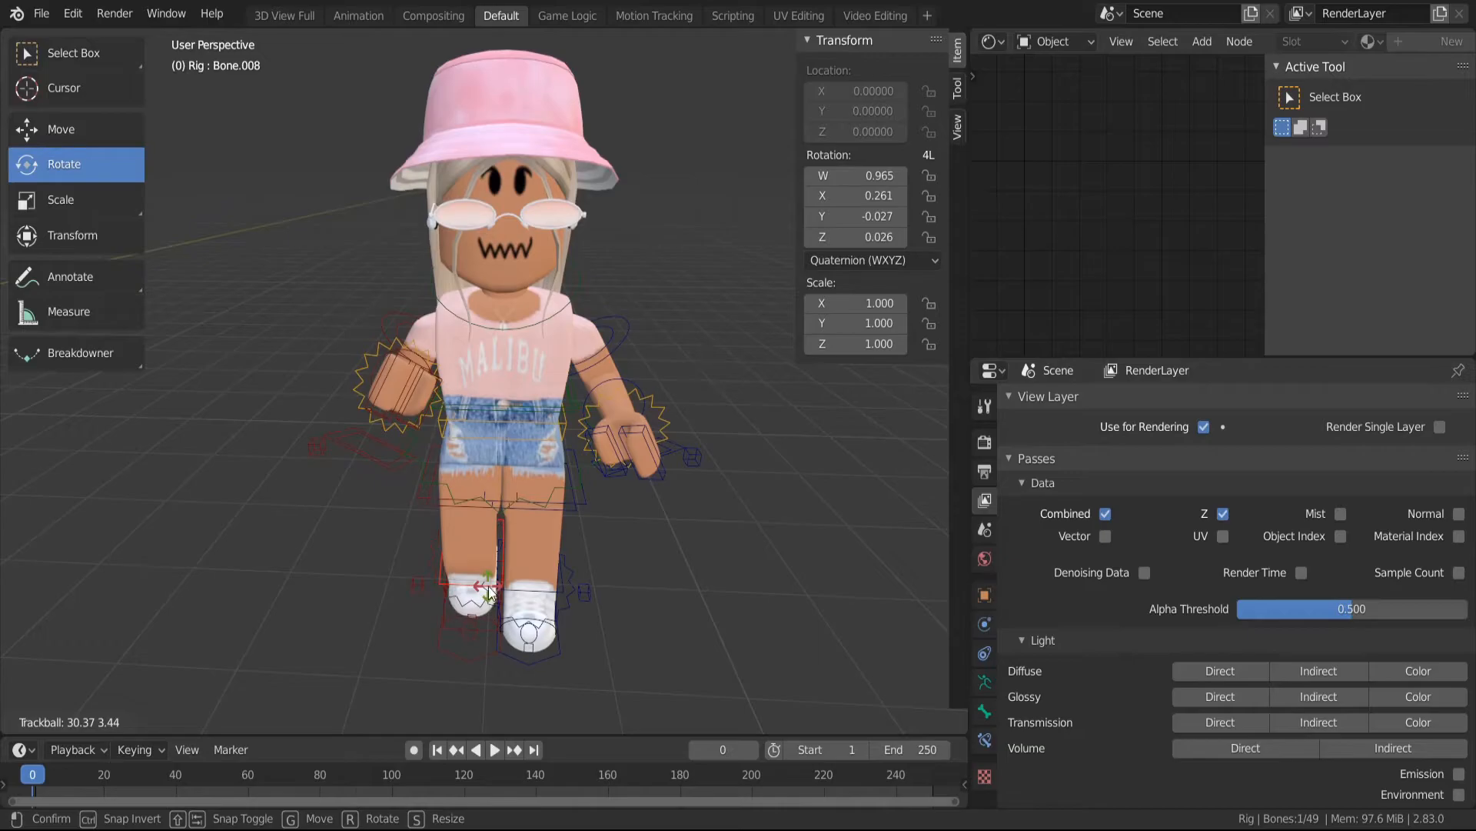
{"action": "left_click", "coordinate": [487, 590]}
{"action": "left_click", "coordinate": [677, 560]}
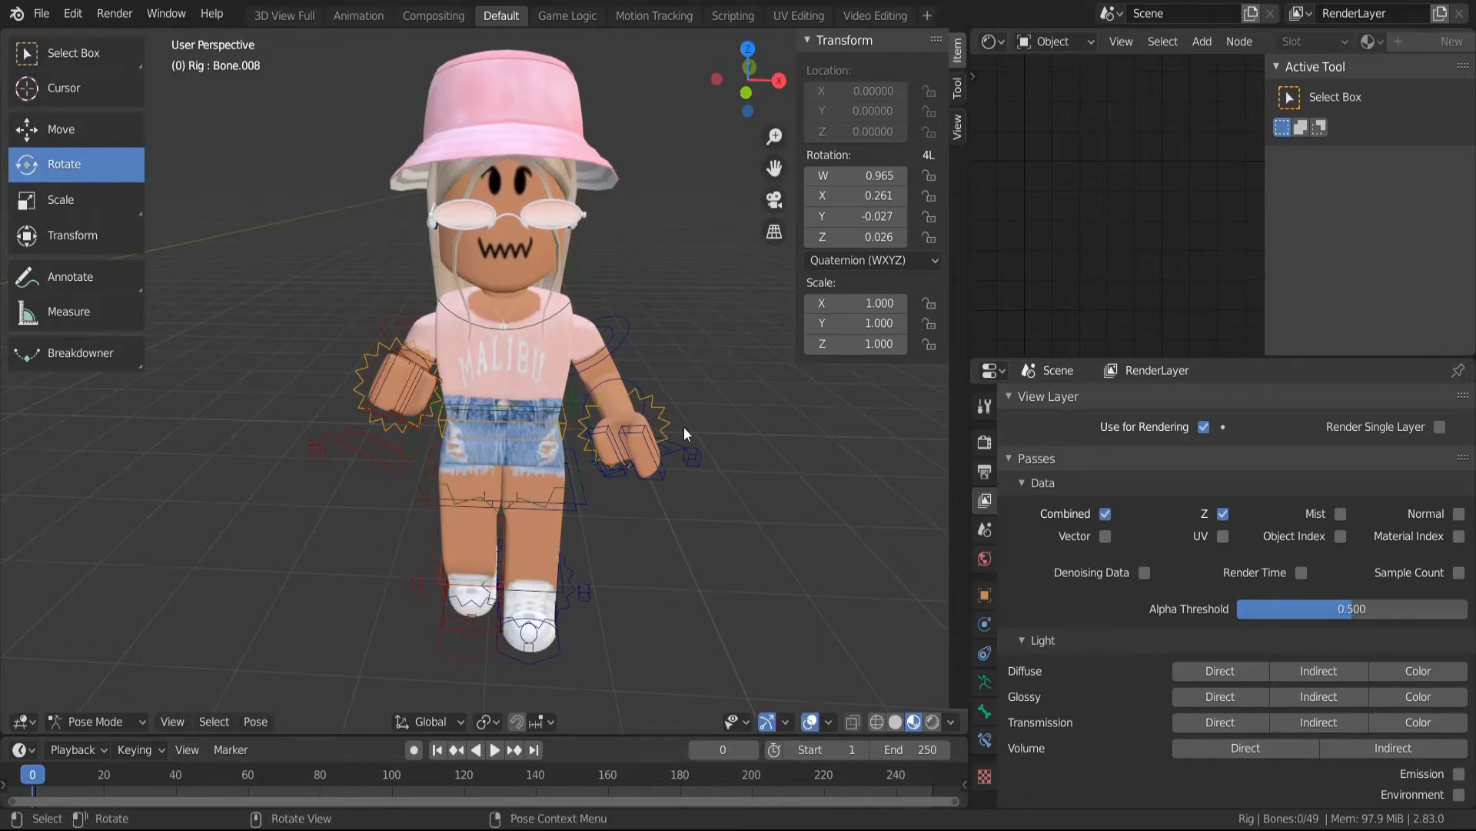
Return to Object Mode, select the hat and the other head parts, and shift them along X until the hat is at about 18.08
{"action": "key", "text": "shift+grave"}
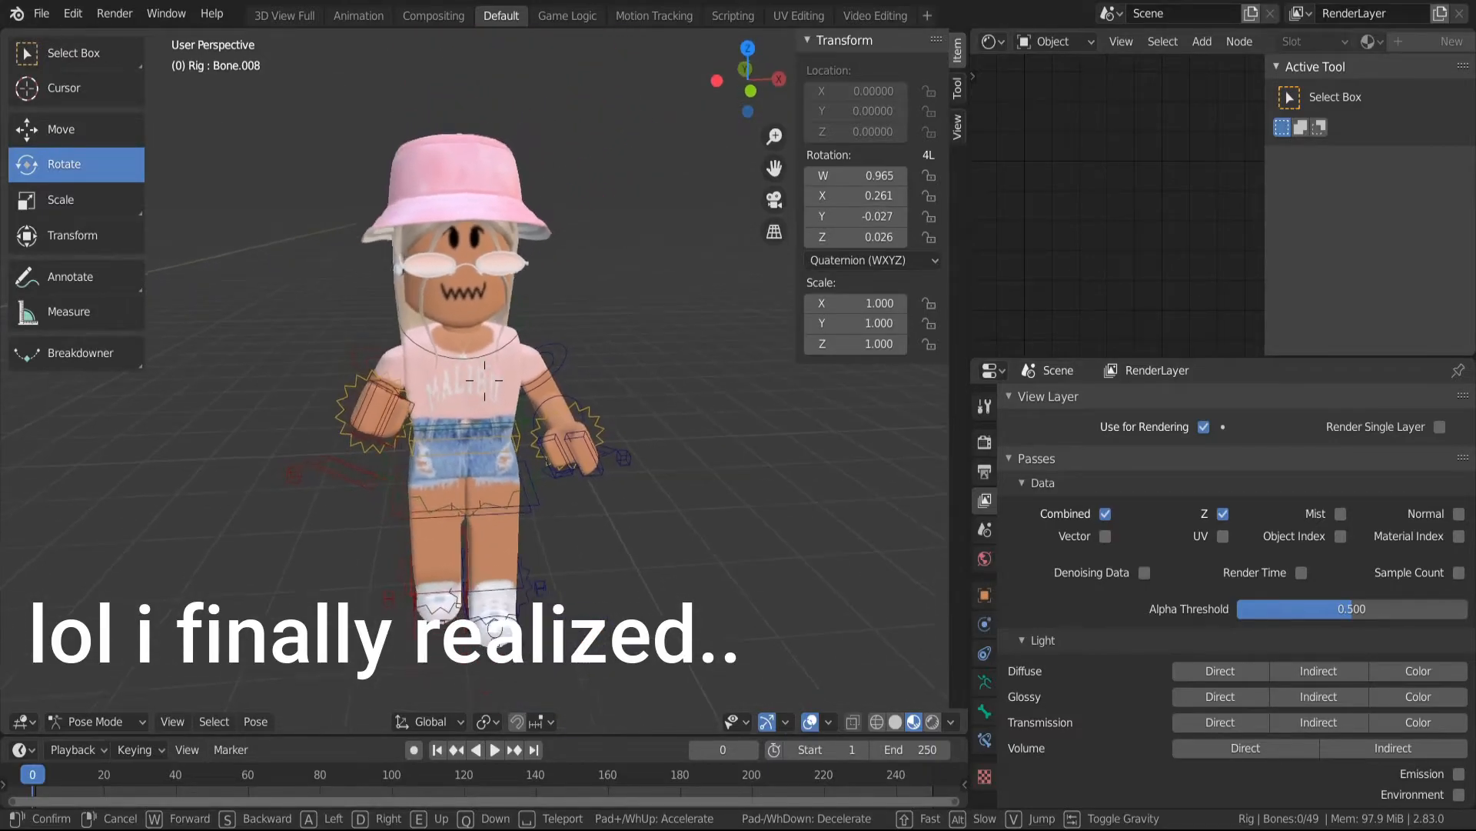
{"action": "key", "text": "s"}
{"action": "left_click", "coordinate": [695, 366]}
{"action": "left_click", "coordinate": [522, 212]}
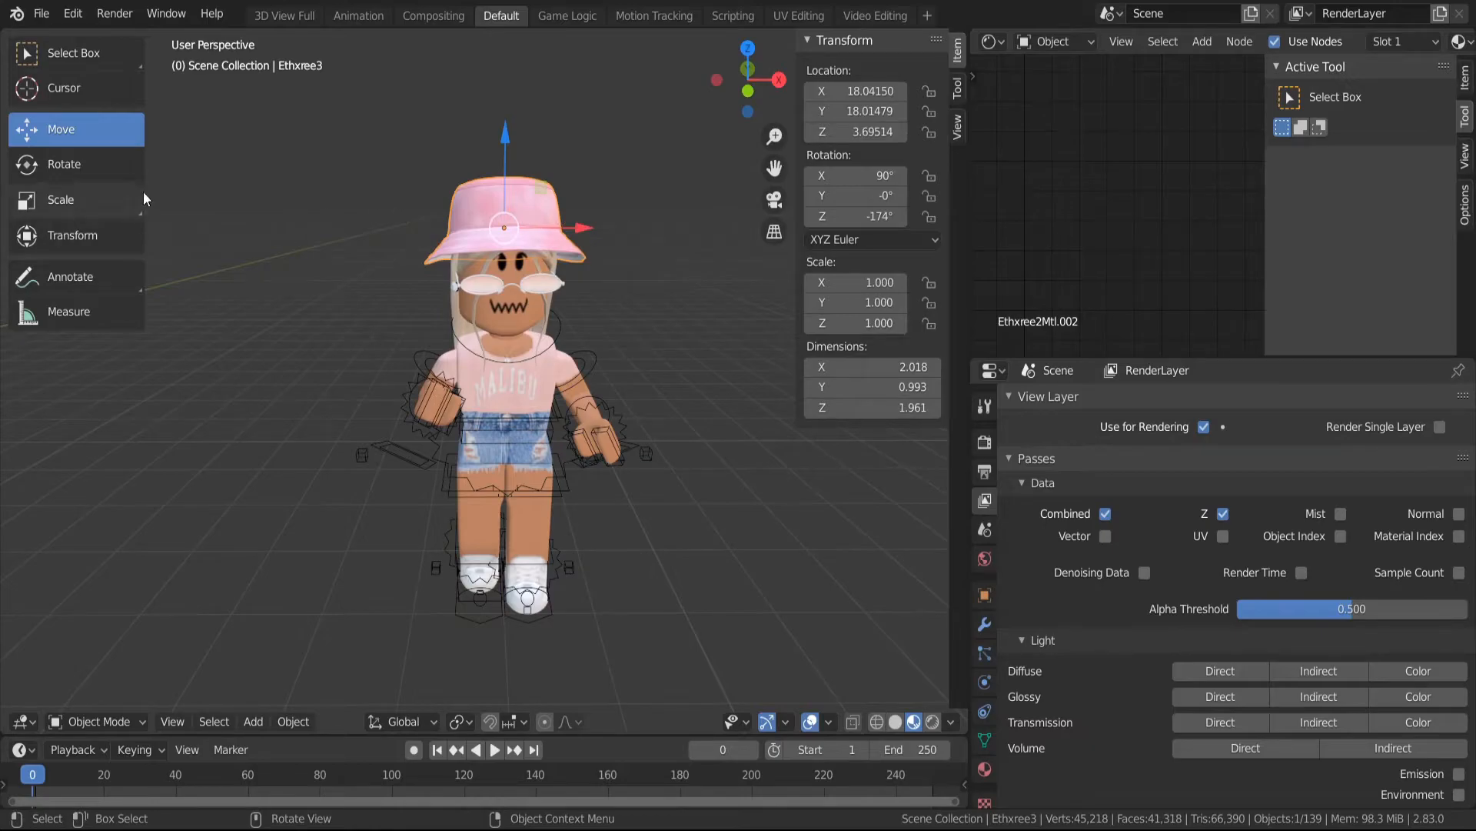
{"action": "left_click_drag", "start_coordinate": [377, 109], "coordinate": [606, 296]}
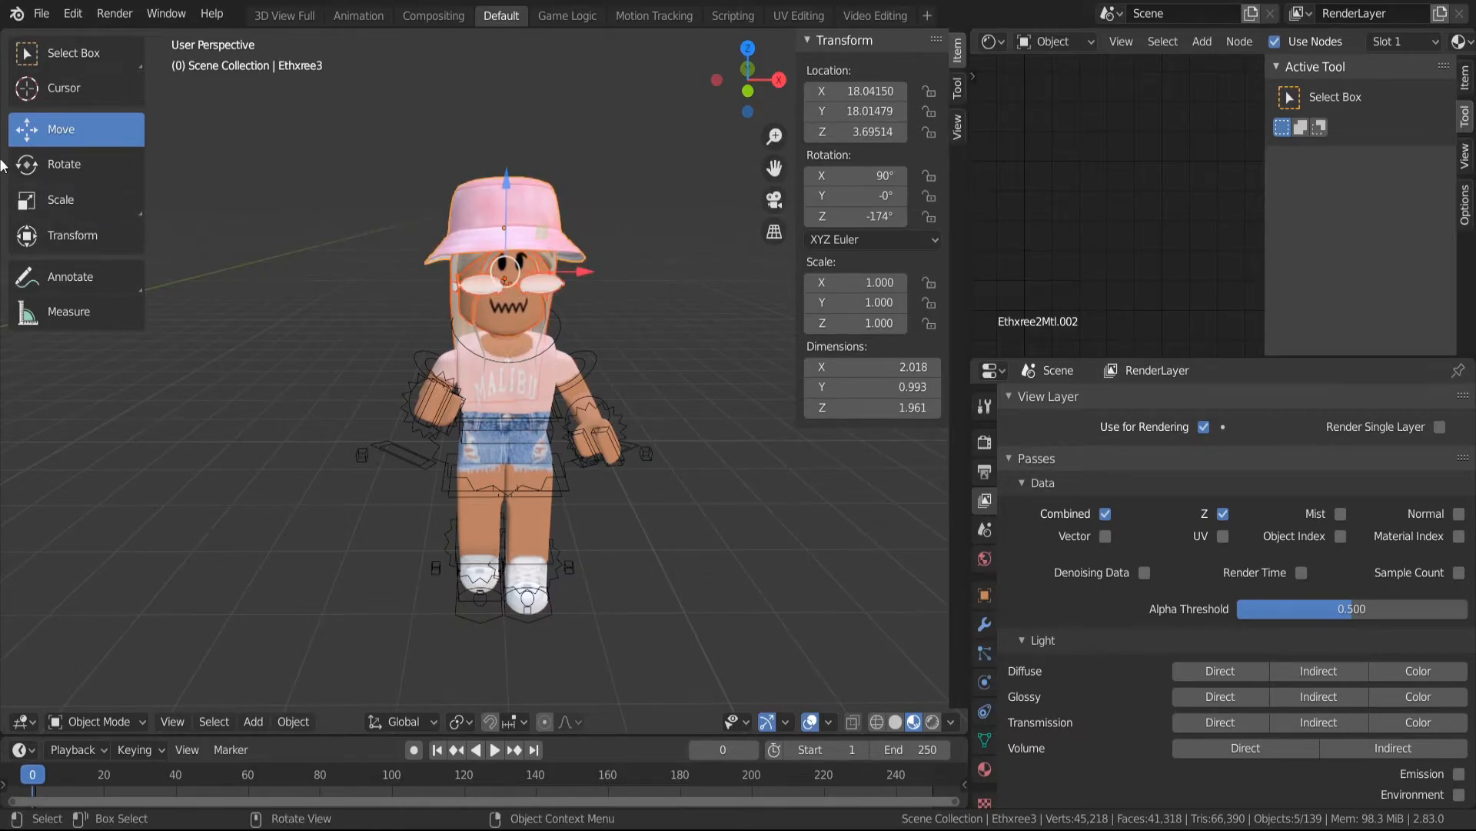
{"action": "left_click", "coordinate": [68, 164]}
{"action": "left_click", "coordinate": [62, 129]}
{"action": "left_click_drag", "start_coordinate": [576, 269], "coordinate": [584, 266]}
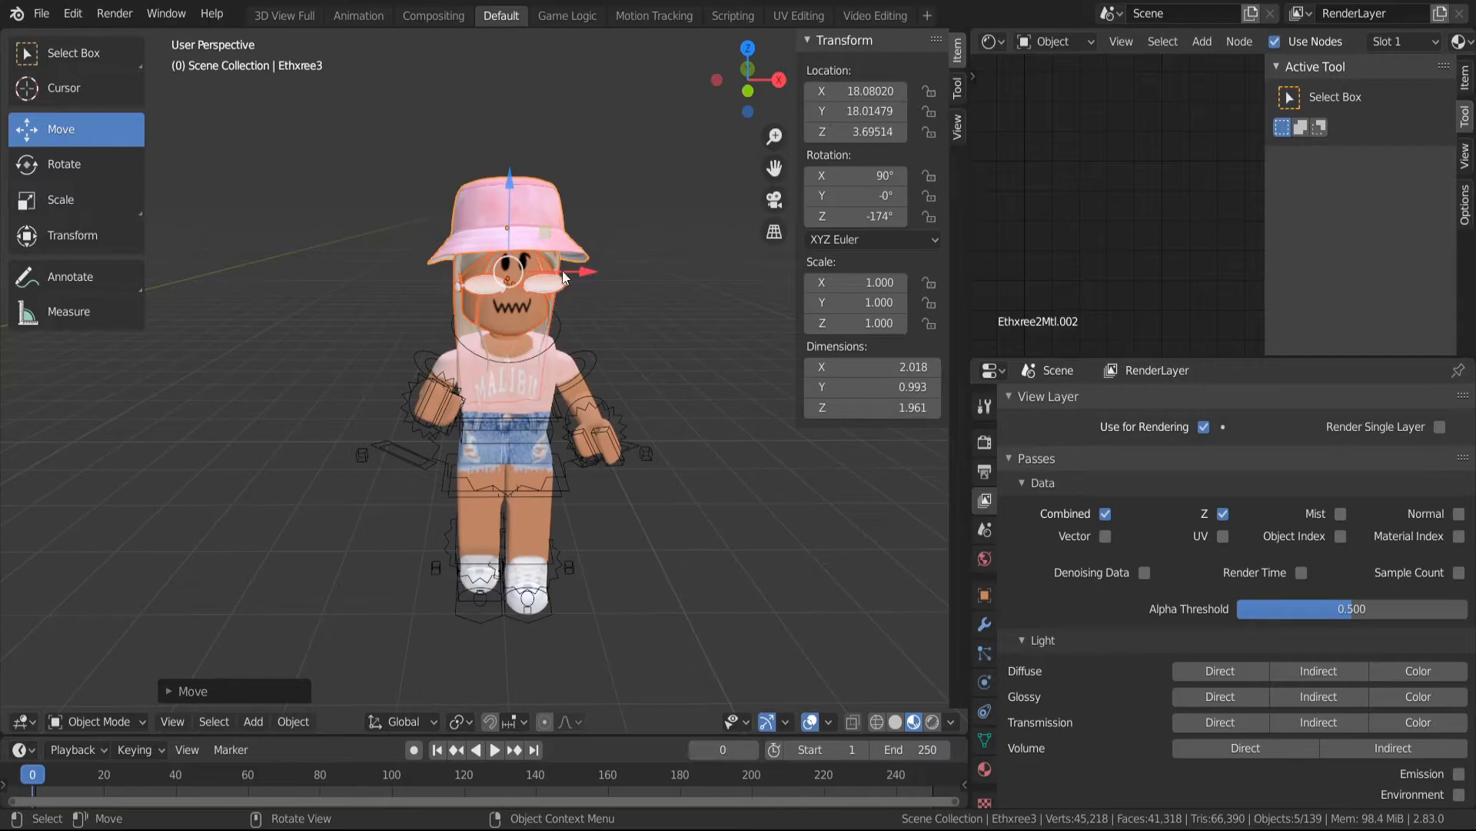
Rotate the selected head parts slightly about Z to -175° and deselect them
{"action": "left_click", "coordinate": [78, 166]}
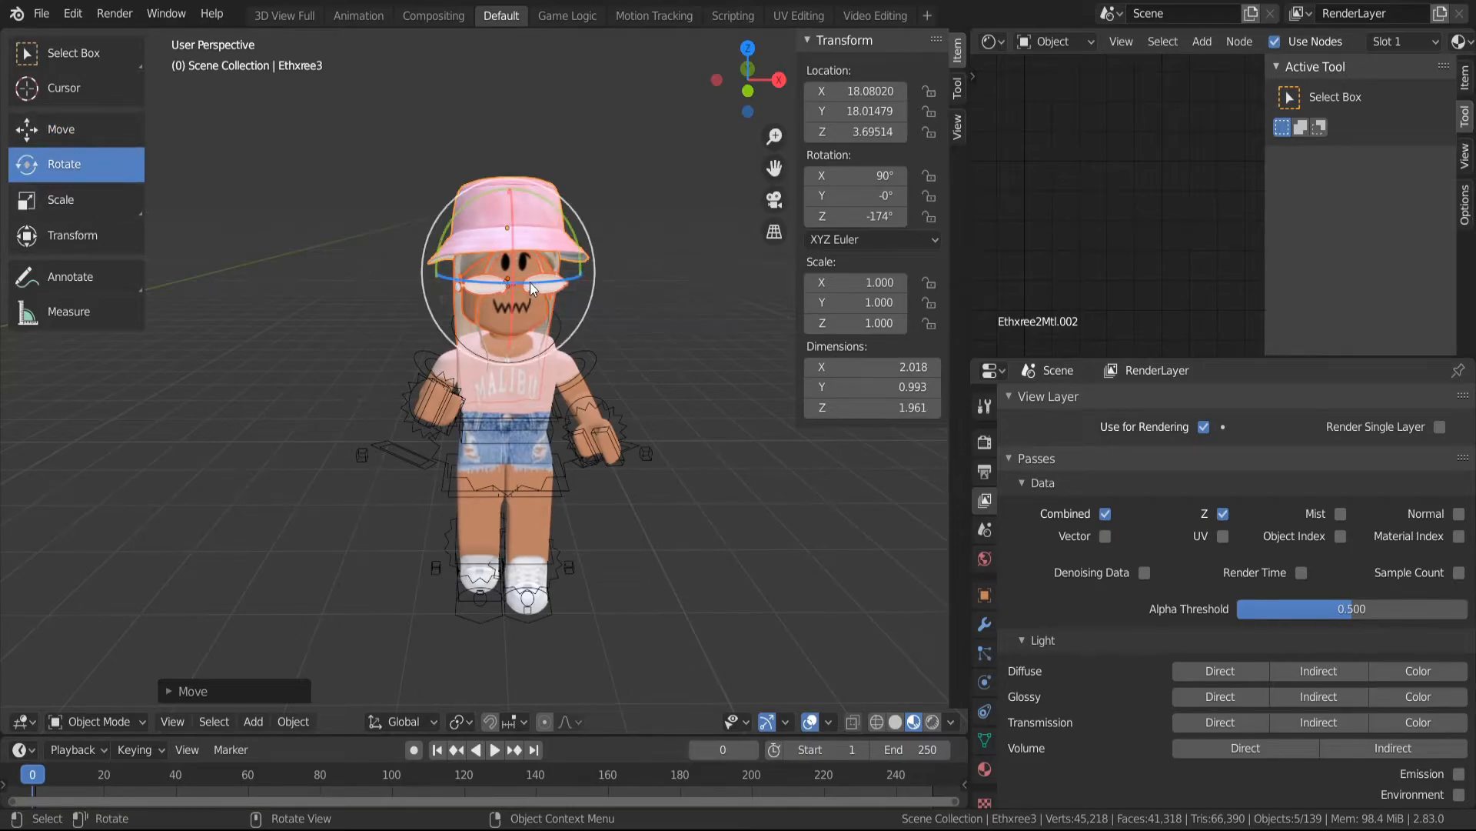
{"action": "left_click_drag", "start_coordinate": [532, 282], "coordinate": [526, 274]}
{"action": "left_click", "coordinate": [300, 280]}
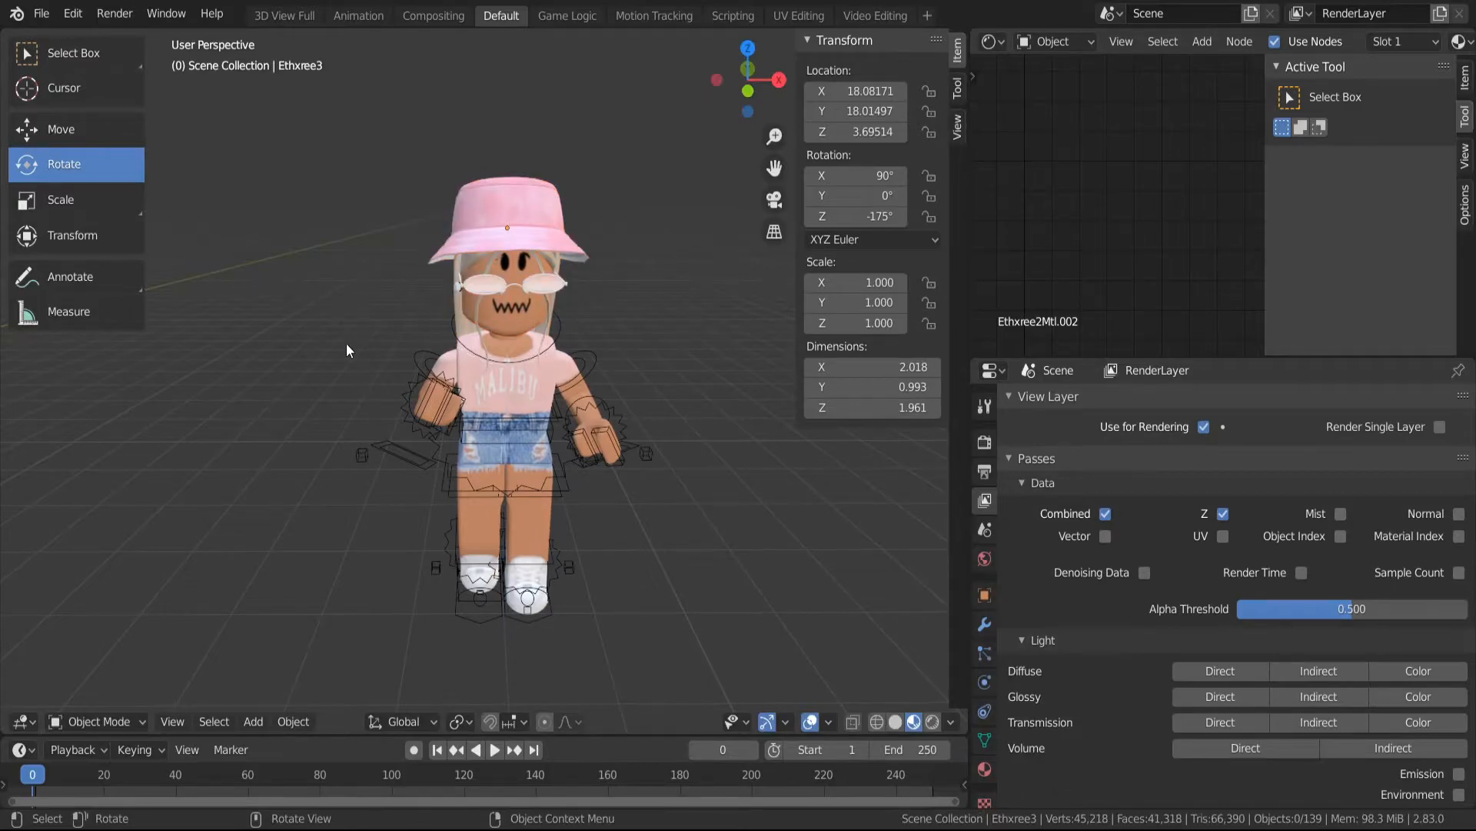
Select the whole character together, including the rig, body, hat and other head parts
{"action": "key", "text": "shift+grave"}
{"action": "key", "text": "w"}
{"action": "key", "text": "w"}
{"action": "key", "text": "s"}
{"action": "key", "text": "s"}
{"action": "key", "text": "s"}
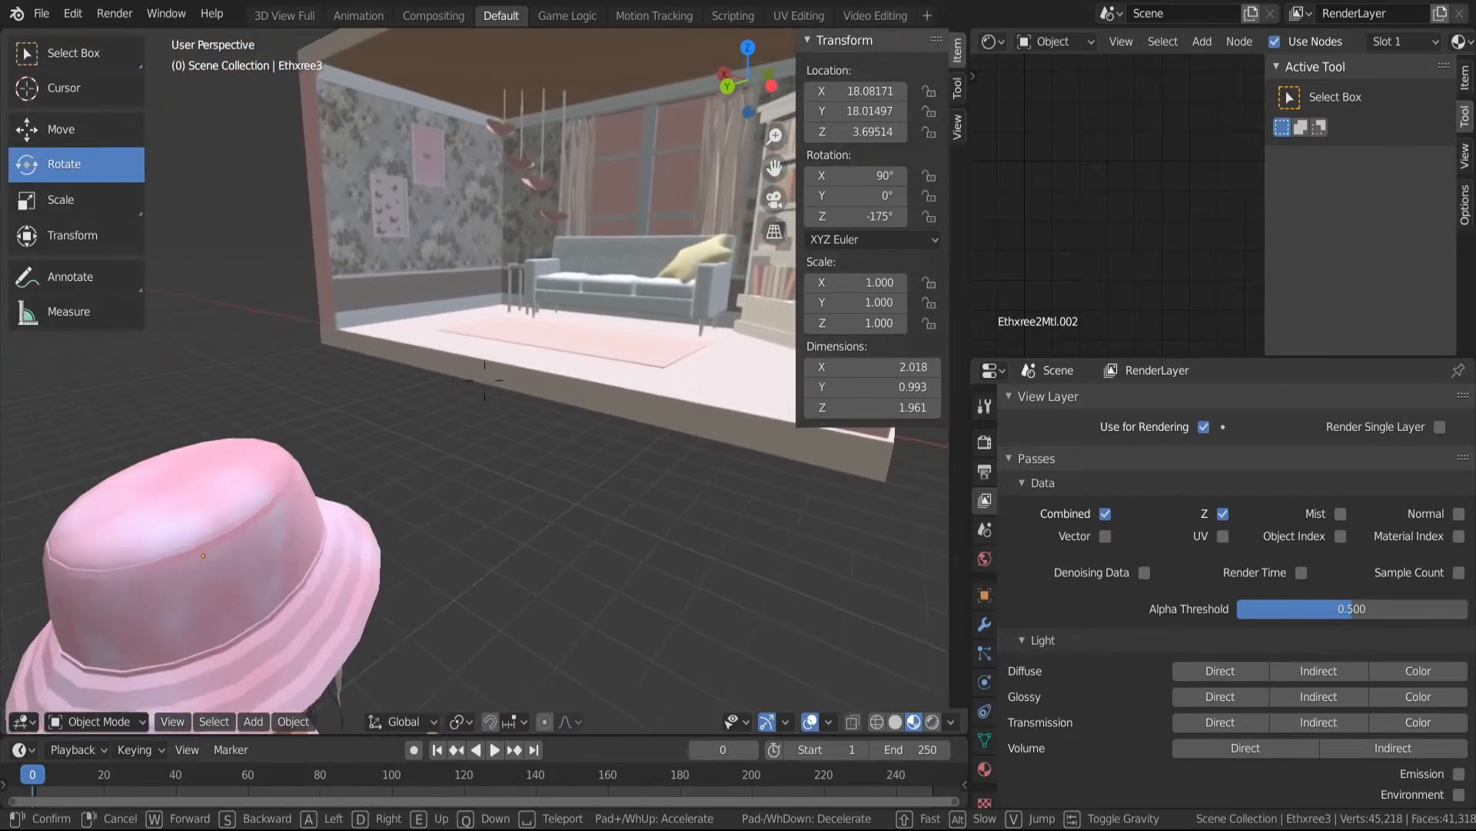
{"action": "key", "text": "s"}
{"action": "key", "text": "d"}
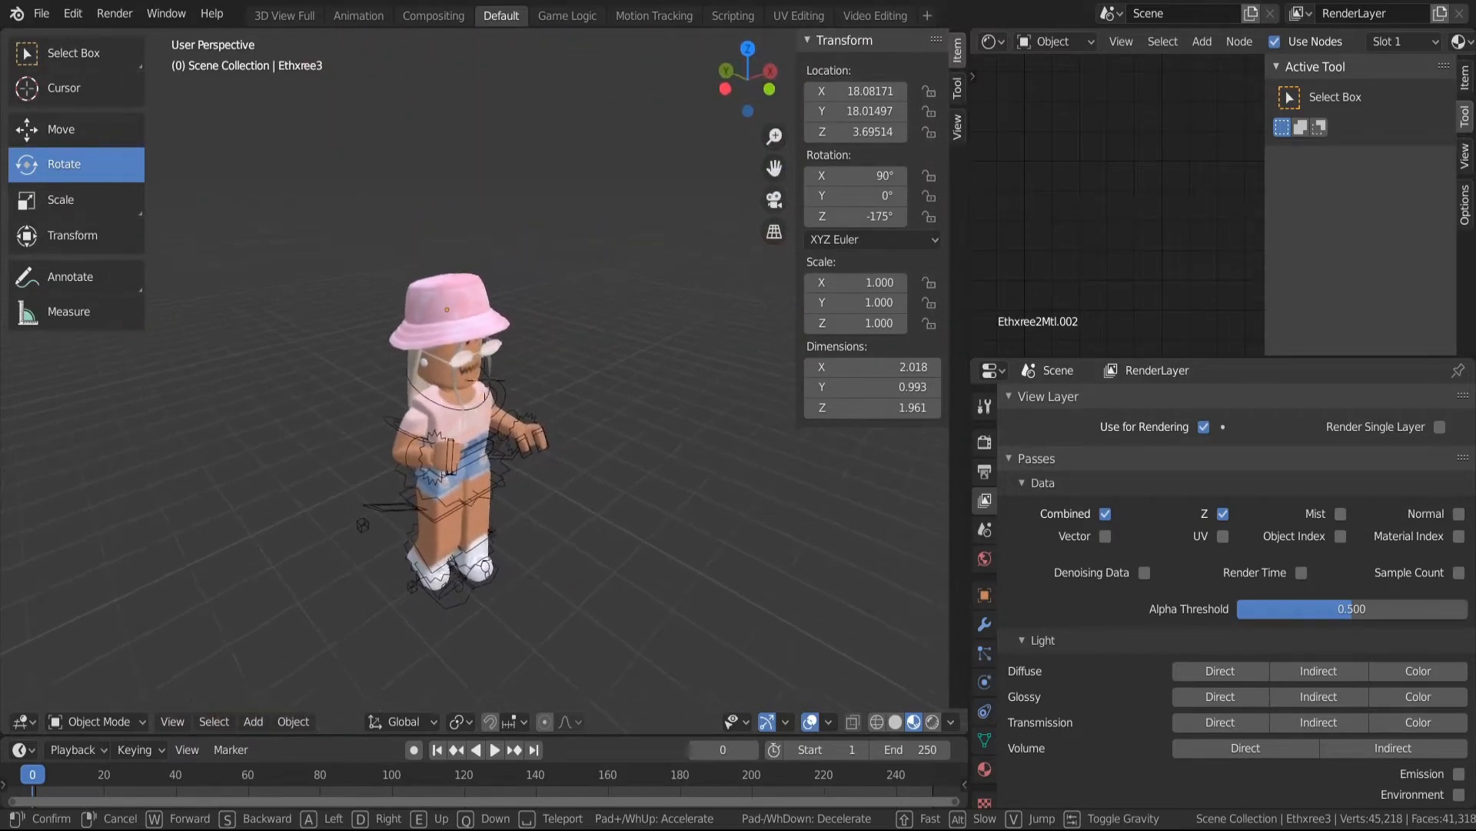
{"action": "left_click", "coordinate": [486, 377]}
{"action": "key", "text": "shift+b"}
{"action": "left_click_drag", "start_coordinate": [312, 159], "coordinate": [575, 627]}
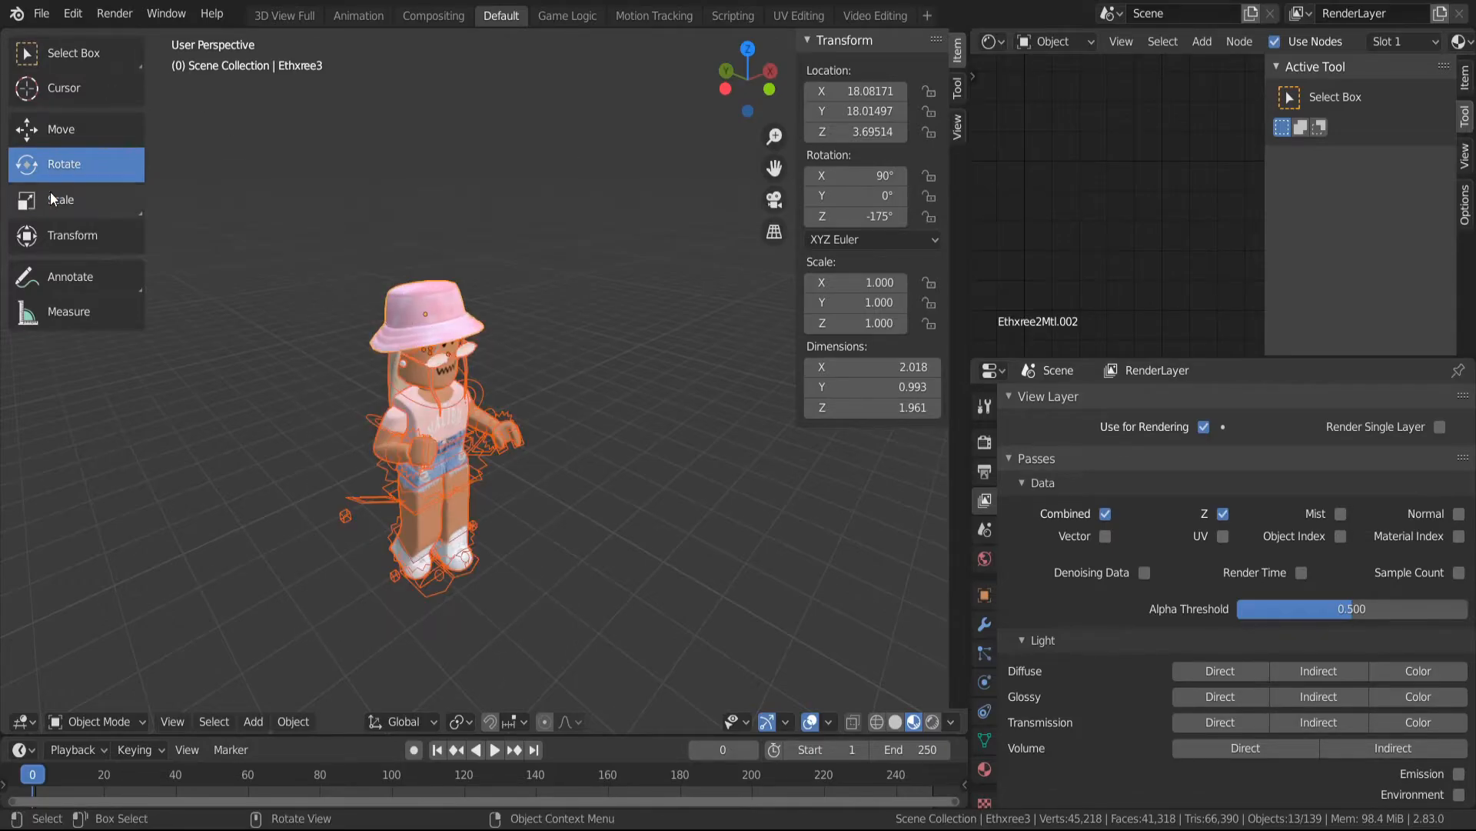
Rotate the selected character about Z until the hat's Z rotation is about 12.6°
{"action": "left_click", "coordinate": [81, 130]}
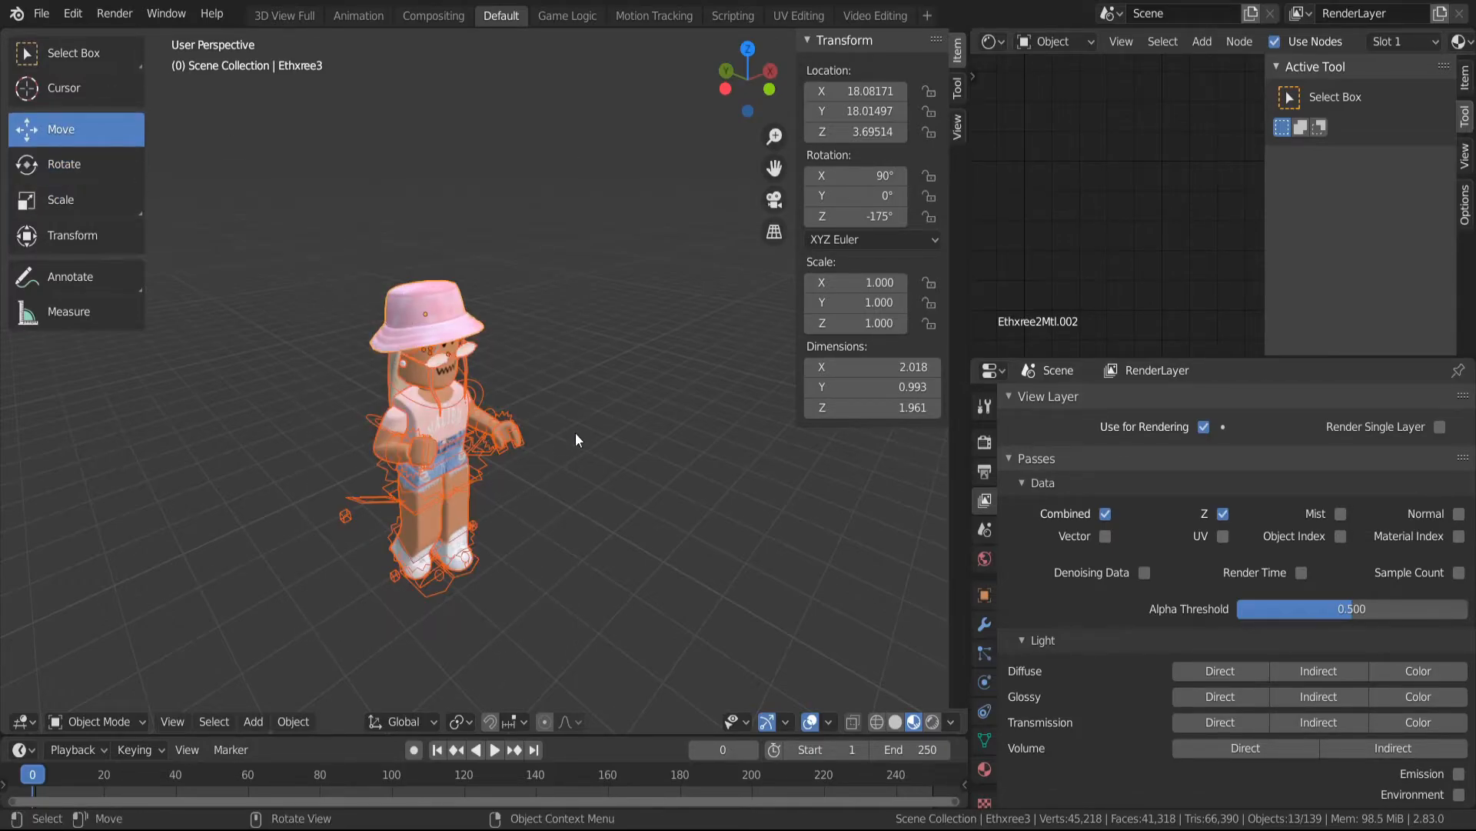
{"action": "key", "text": "shift+grave"}
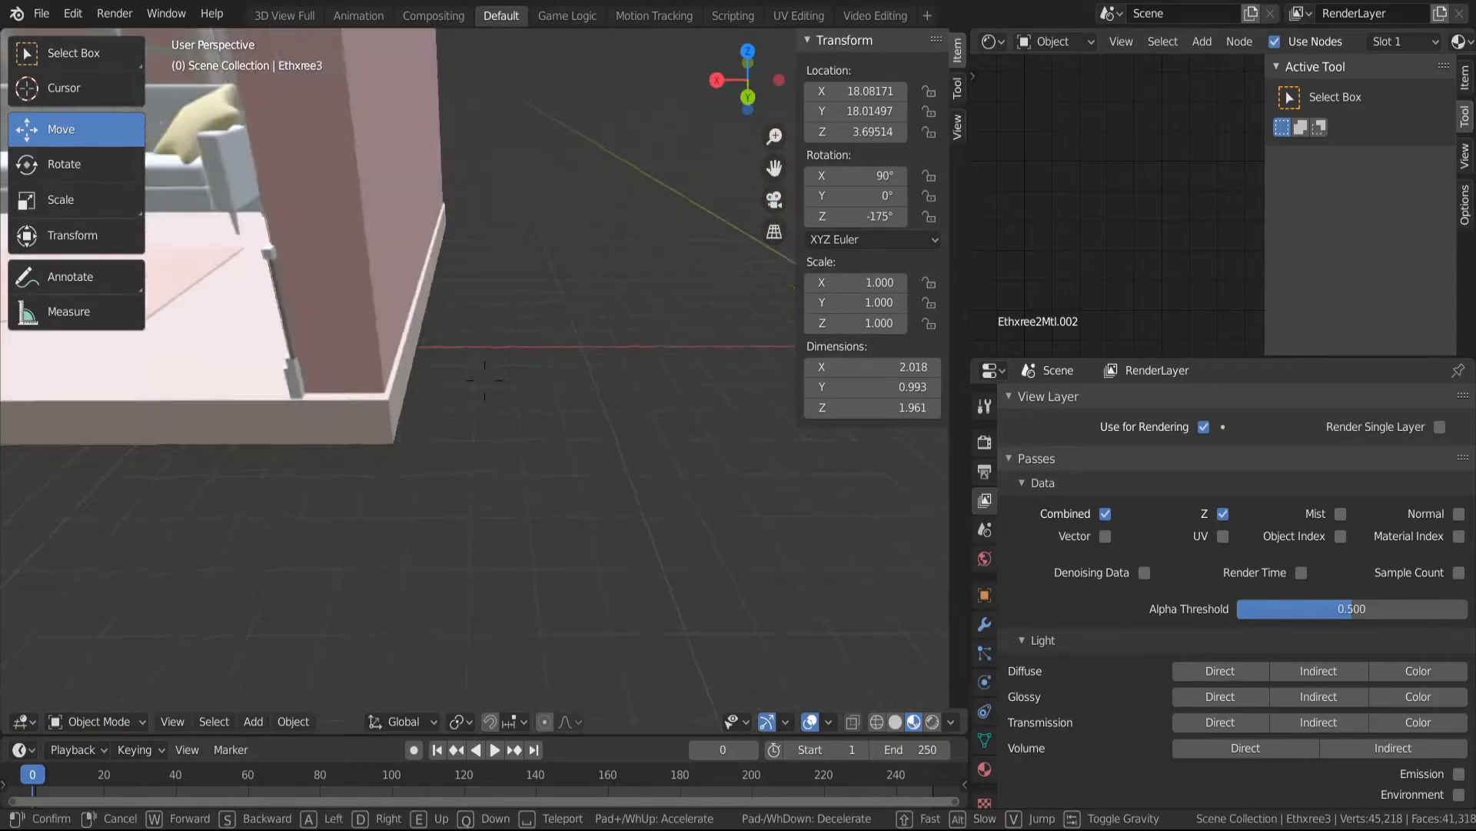
{"action": "left_click", "coordinate": [484, 380]}
{"action": "left_click", "coordinate": [57, 163]}
{"action": "left_click_drag", "start_coordinate": [726, 539], "coordinate": [285, 328]}
{"action": "left_click_drag", "start_coordinate": [346, 369], "coordinate": [123, 496]}
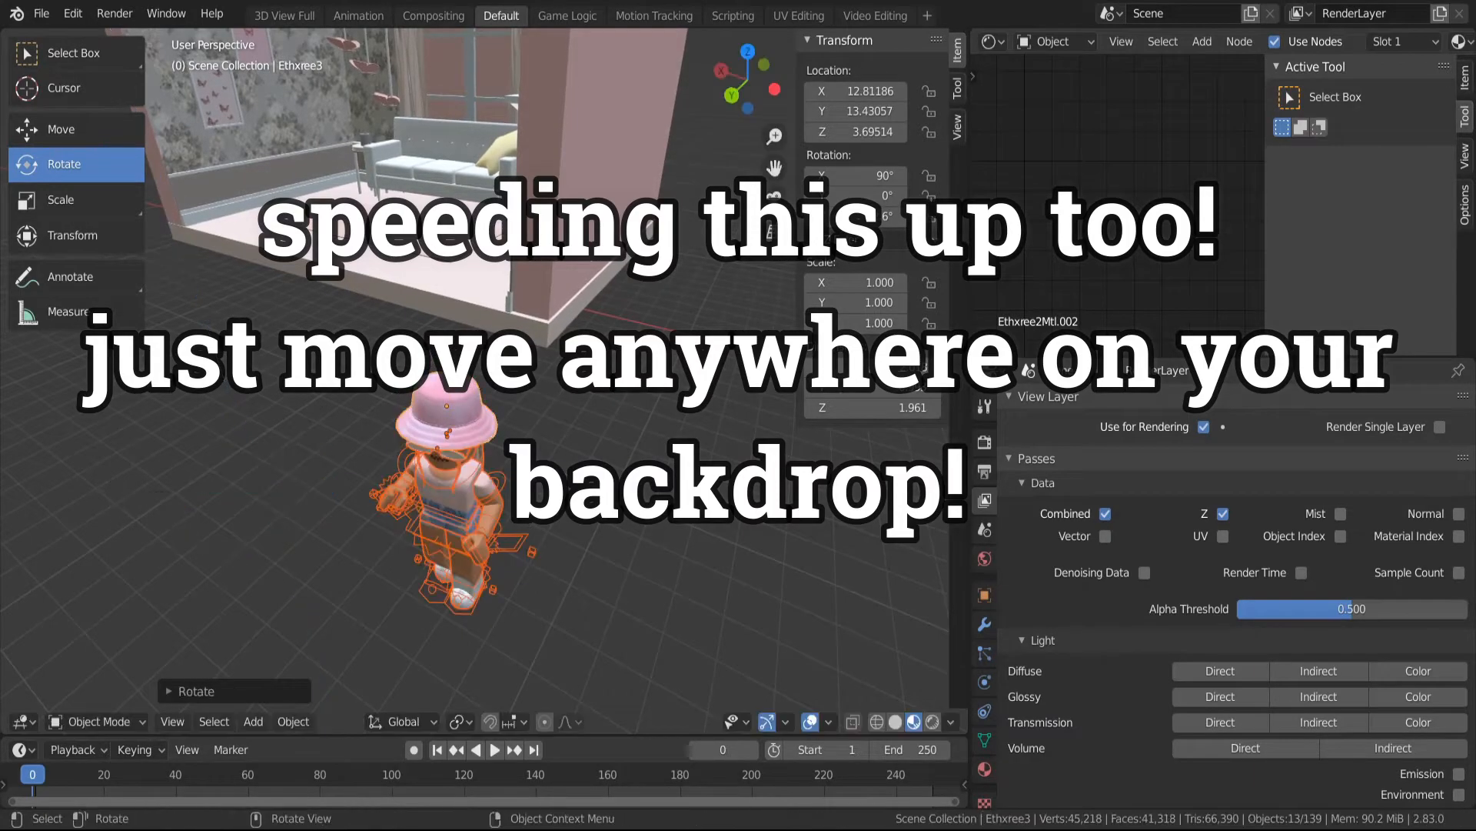
Move the selected character horizontally toward the room until the hat is at about X 19.96, Y -1.83
{"action": "left_click", "coordinate": [81, 134]}
{"action": "key", "text": "shift+grave"}
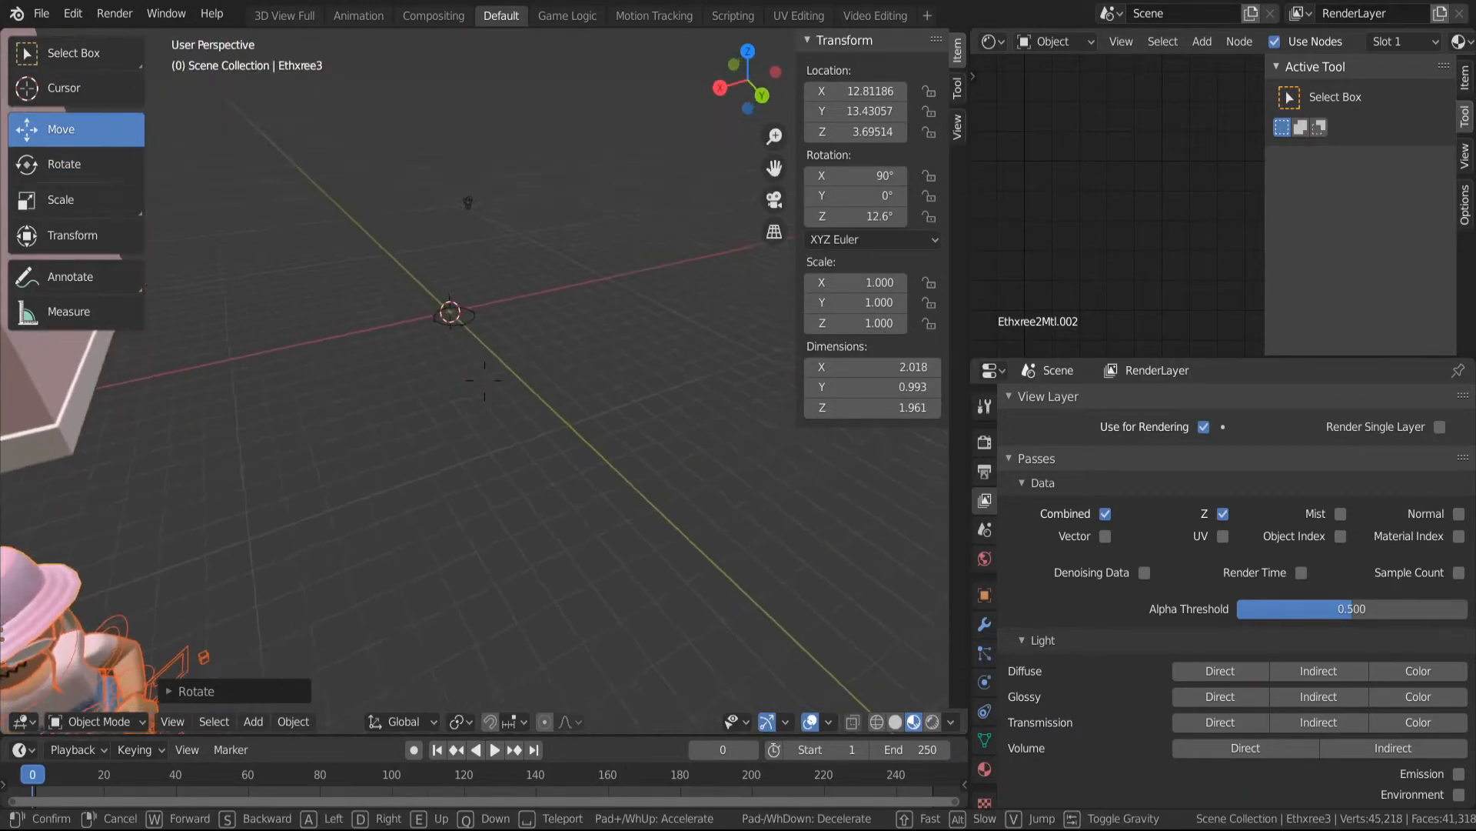
{"action": "key", "text": "s"}
{"action": "left_click", "coordinate": [485, 380]}
{"action": "left_click_drag", "start_coordinate": [206, 390], "coordinate": [325, 335]}
{"action": "left_click_drag", "start_coordinate": [394, 299], "coordinate": [432, 225]}
Raise the character onto the room floor and shift it inward, with the hat at about X 23.62, Y -3.87, Z 6.14
{"action": "key", "text": "shift+grave"}
{"action": "key", "text": "w"}
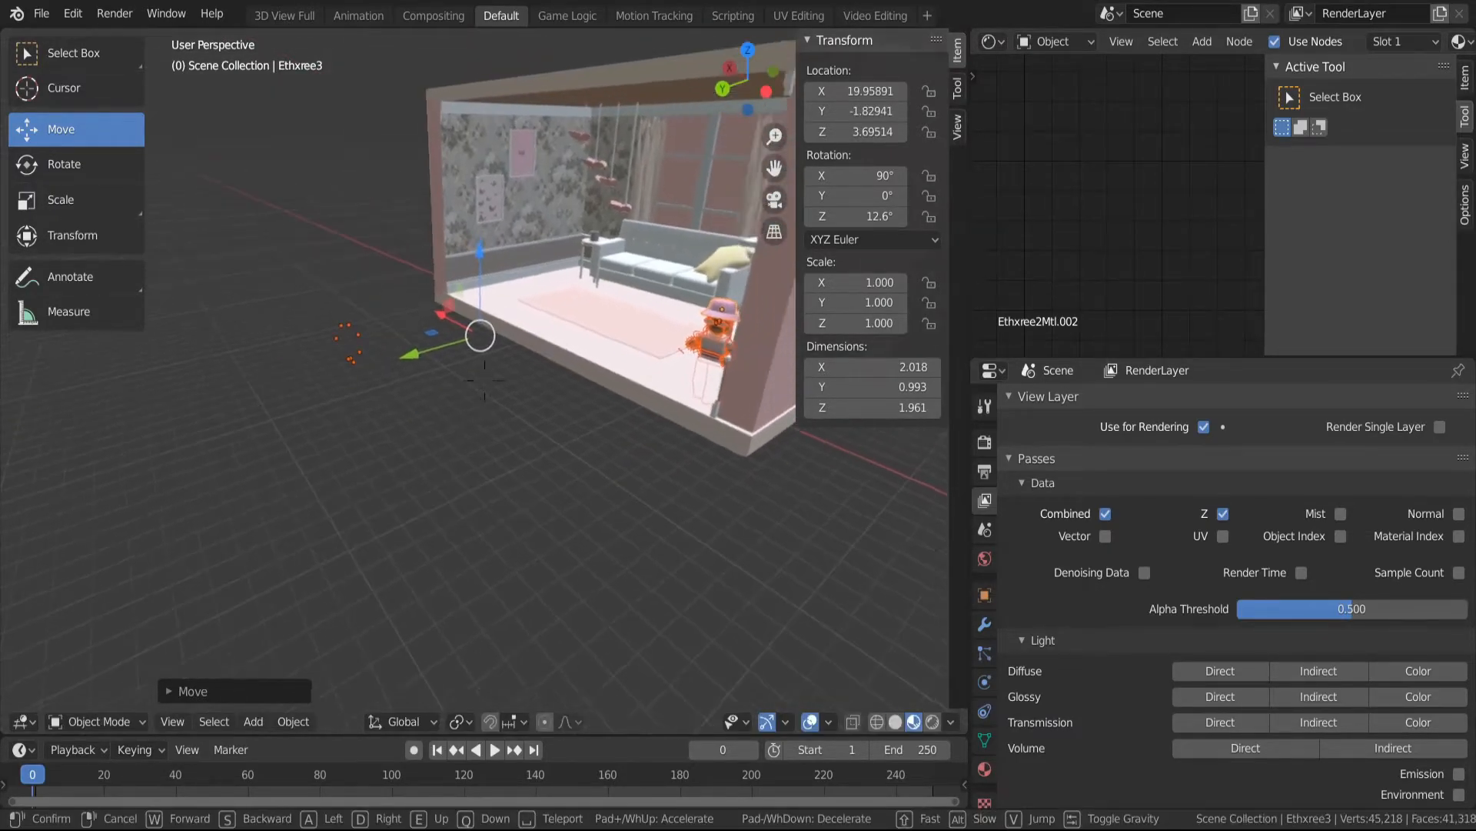
{"action": "left_click", "coordinate": [484, 380]}
{"action": "left_click_drag", "start_coordinate": [345, 602], "coordinate": [355, 523]}
{"action": "left_click_drag", "start_coordinate": [325, 470], "coordinate": [233, 476]}
{"action": "left_click_drag", "start_coordinate": [181, 389], "coordinate": [167, 295]}
Shift the character closer to the sofa, with the hat at about X 24.71, Y -5.98, and deselect it by selecting the rug
{"action": "key", "text": "shift+grave"}
{"action": "key", "text": "w"}
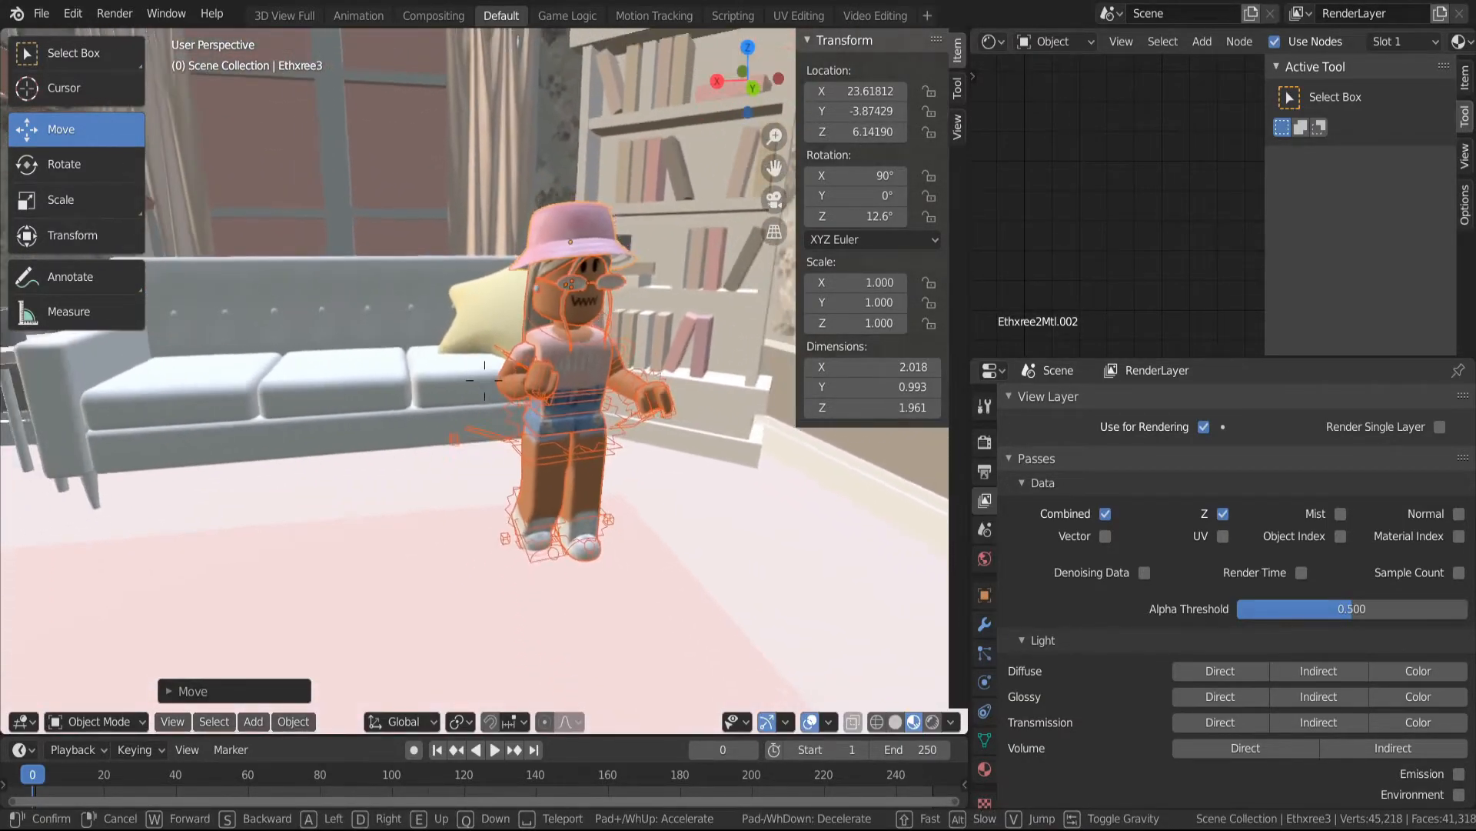
{"action": "key", "text": "s"}
{"action": "left_click", "coordinate": [484, 381]}
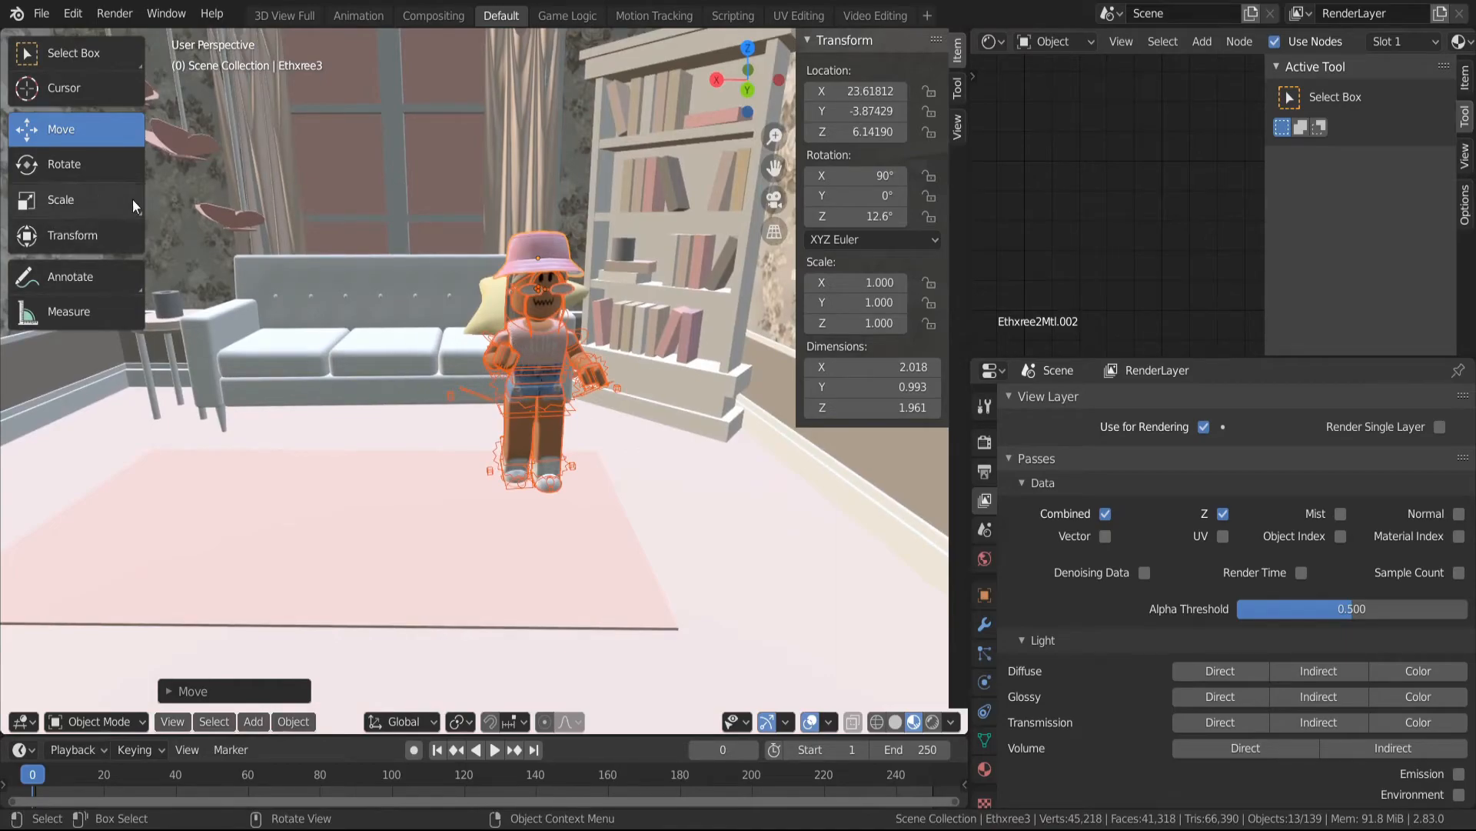
{"action": "key", "text": "shift+grave"}
{"action": "left_click", "coordinate": [485, 381]}
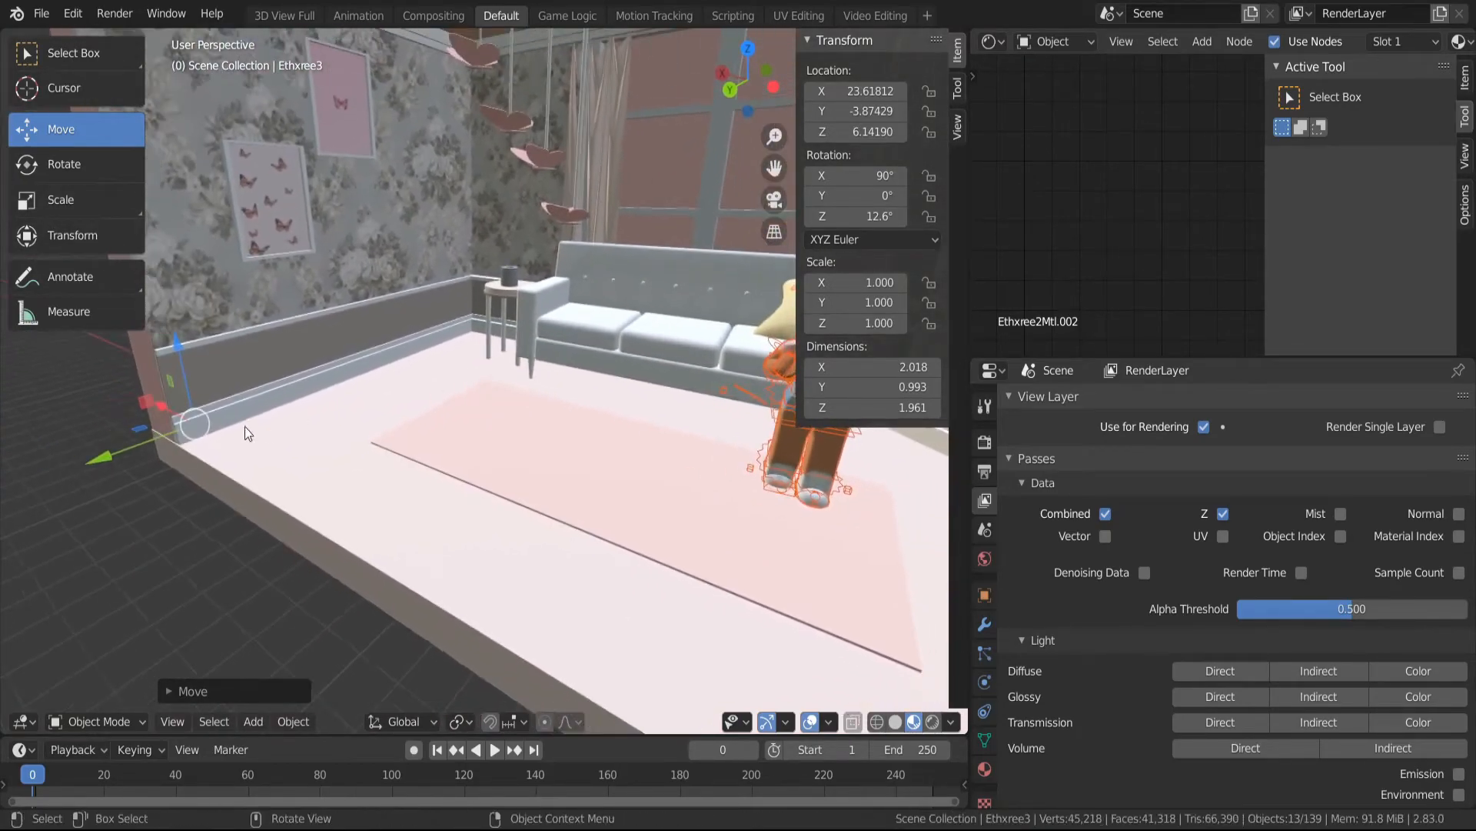
{"action": "left_click_drag", "start_coordinate": [107, 461], "coordinate": [160, 465]}
{"action": "left_click_drag", "start_coordinate": [263, 374], "coordinate": [213, 372]}
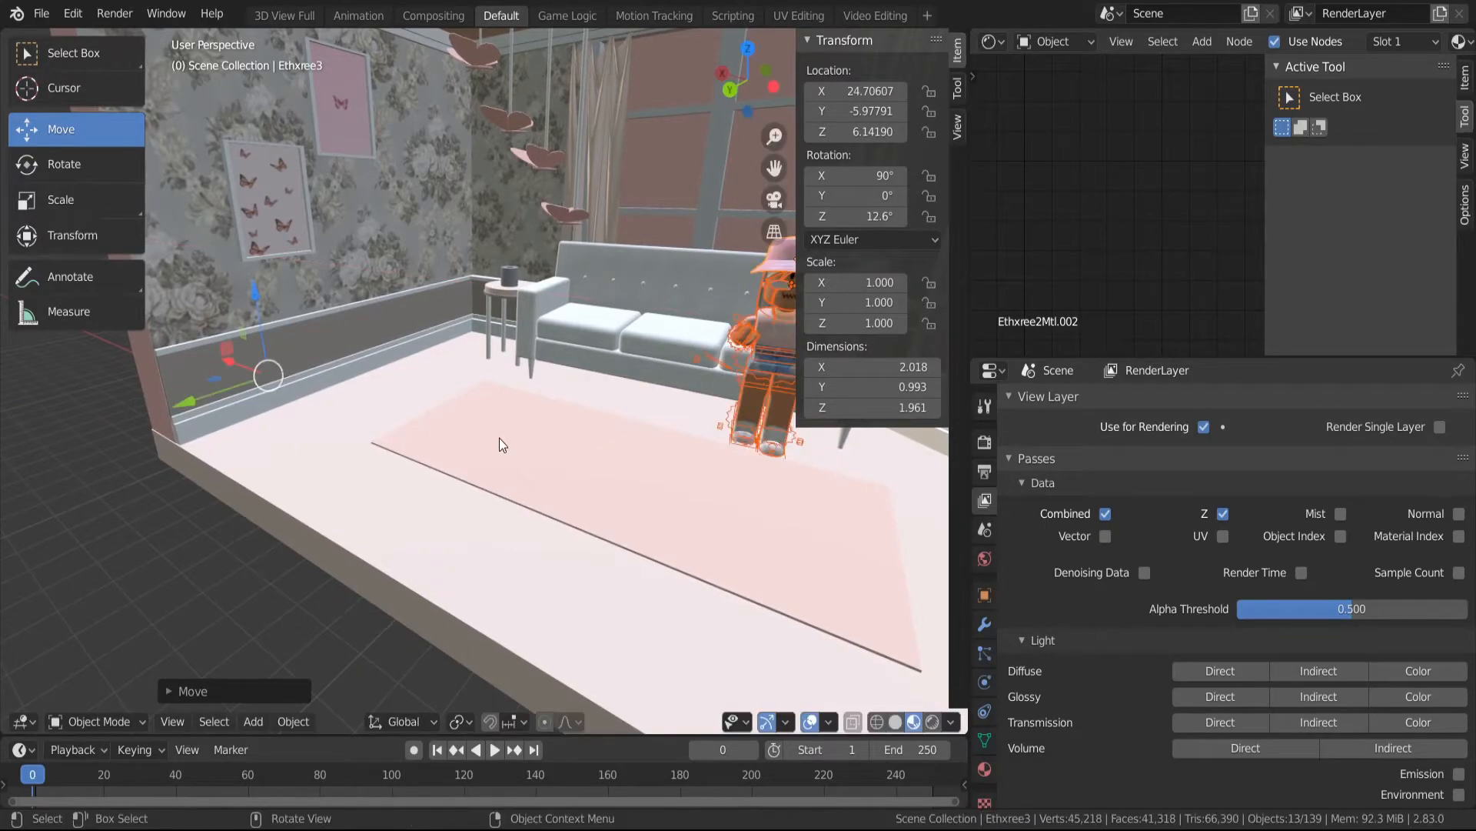
{"action": "left_click", "coordinate": [501, 440]}
Add a Sun light to the scene
{"action": "key", "text": "shift+grave"}
{"action": "key", "text": "w"}
{"action": "key", "text": "w"}
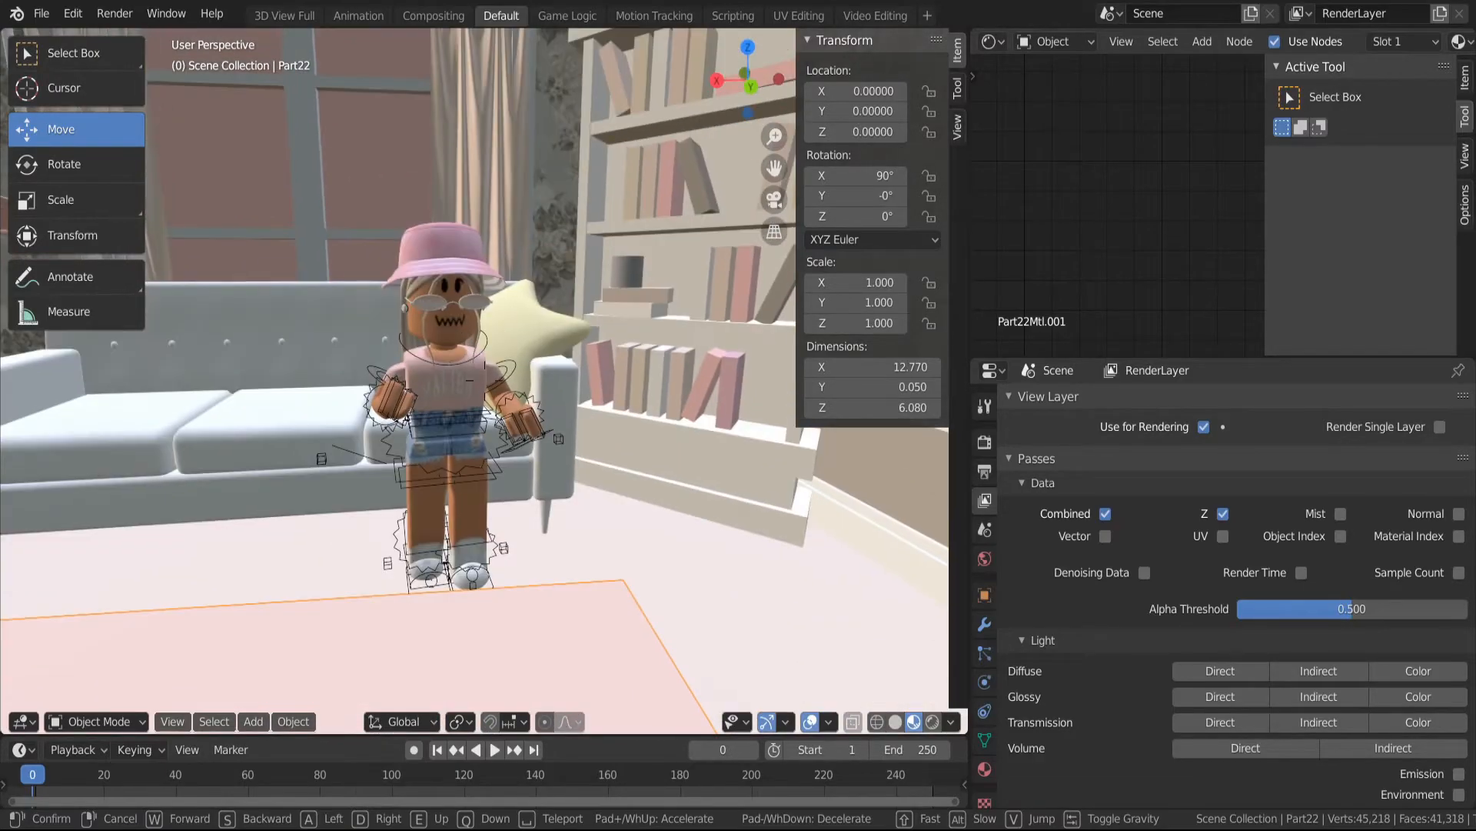
{"action": "left_click", "coordinate": [485, 381]}
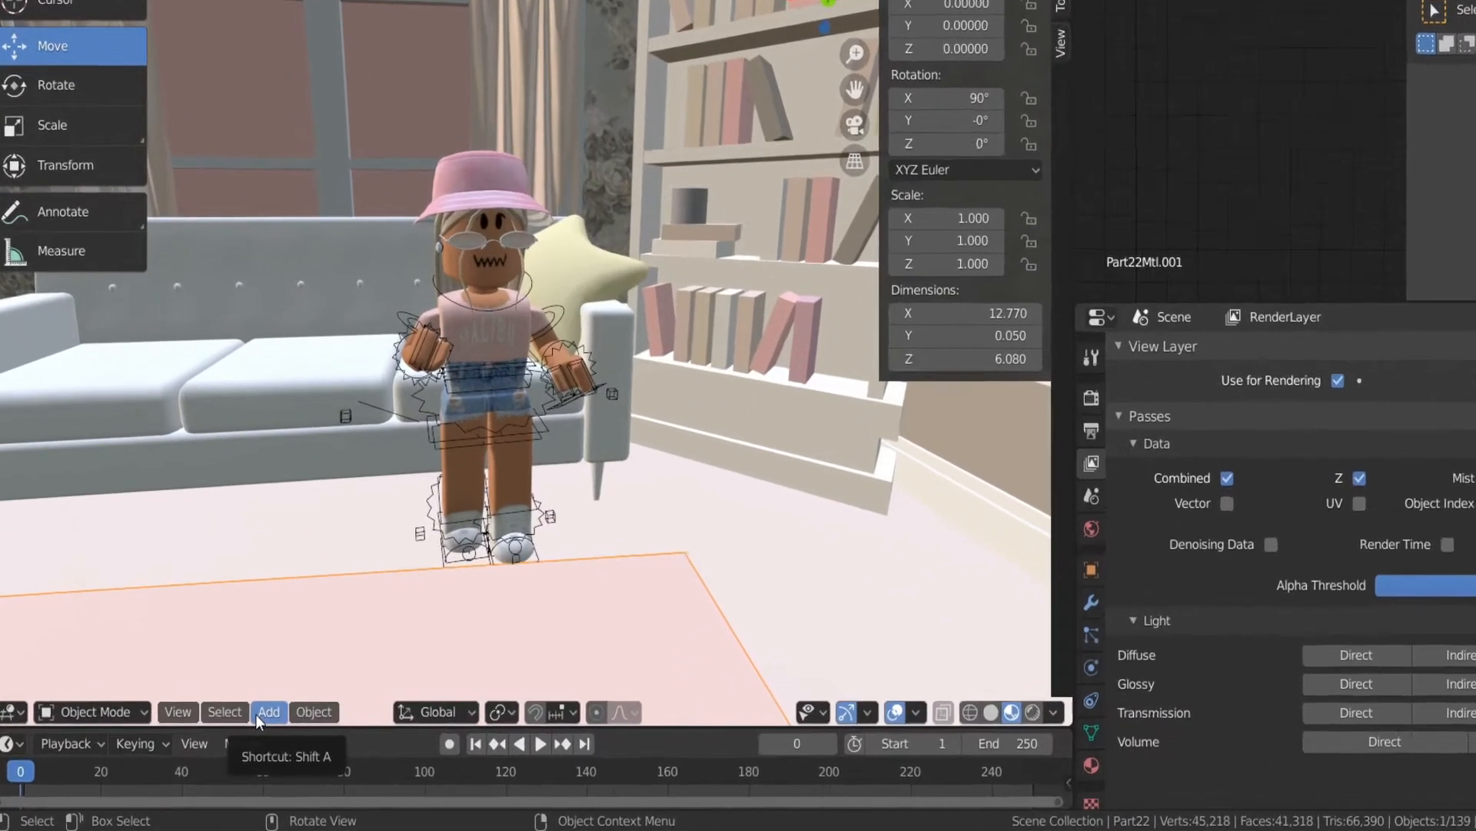
{"action": "left_click", "coordinate": [258, 714]}
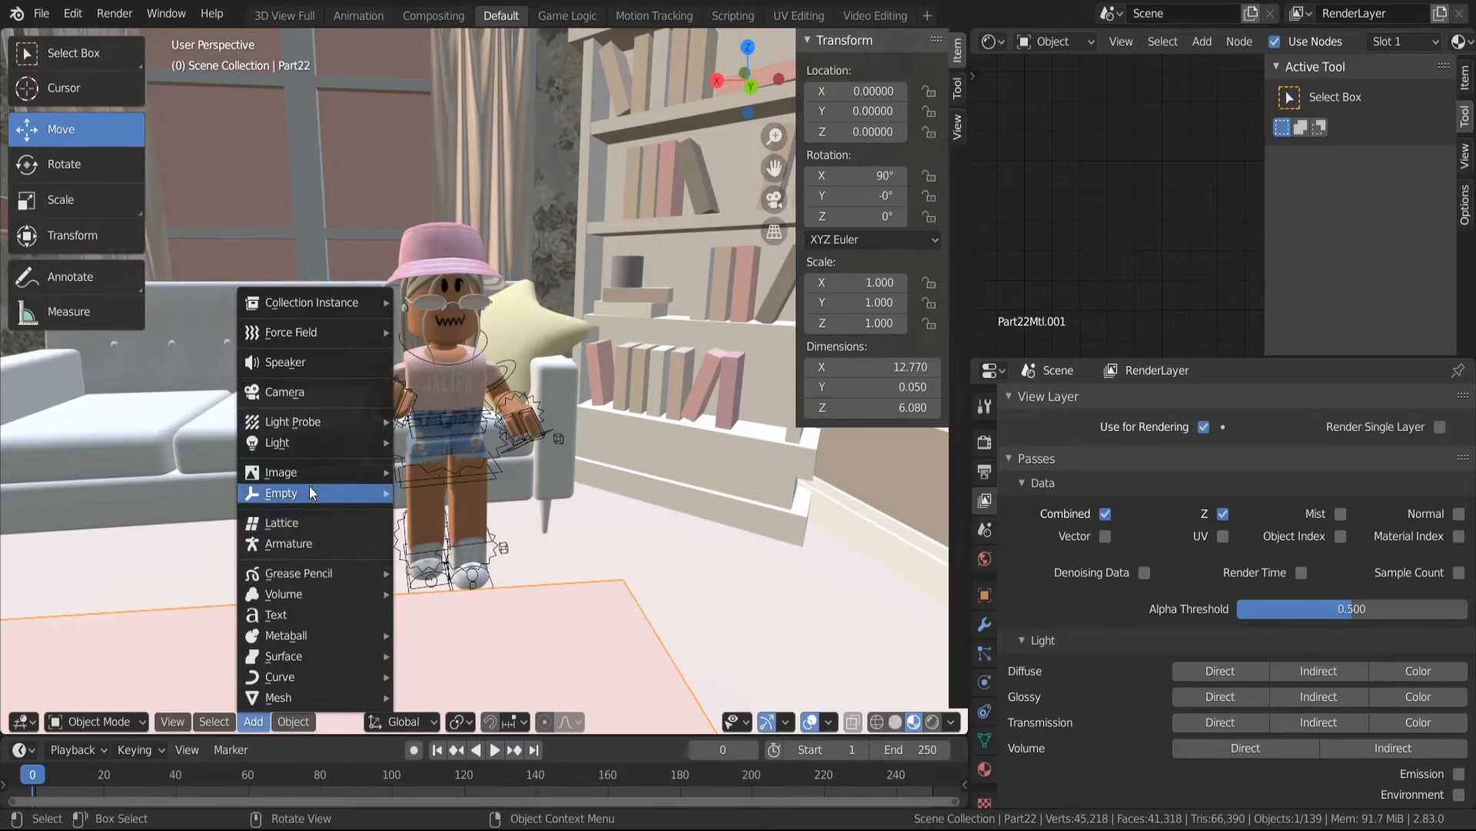
{"action": "mouse_move", "coordinate": [315, 443]}
{"action": "left_click", "coordinate": [460, 462]}
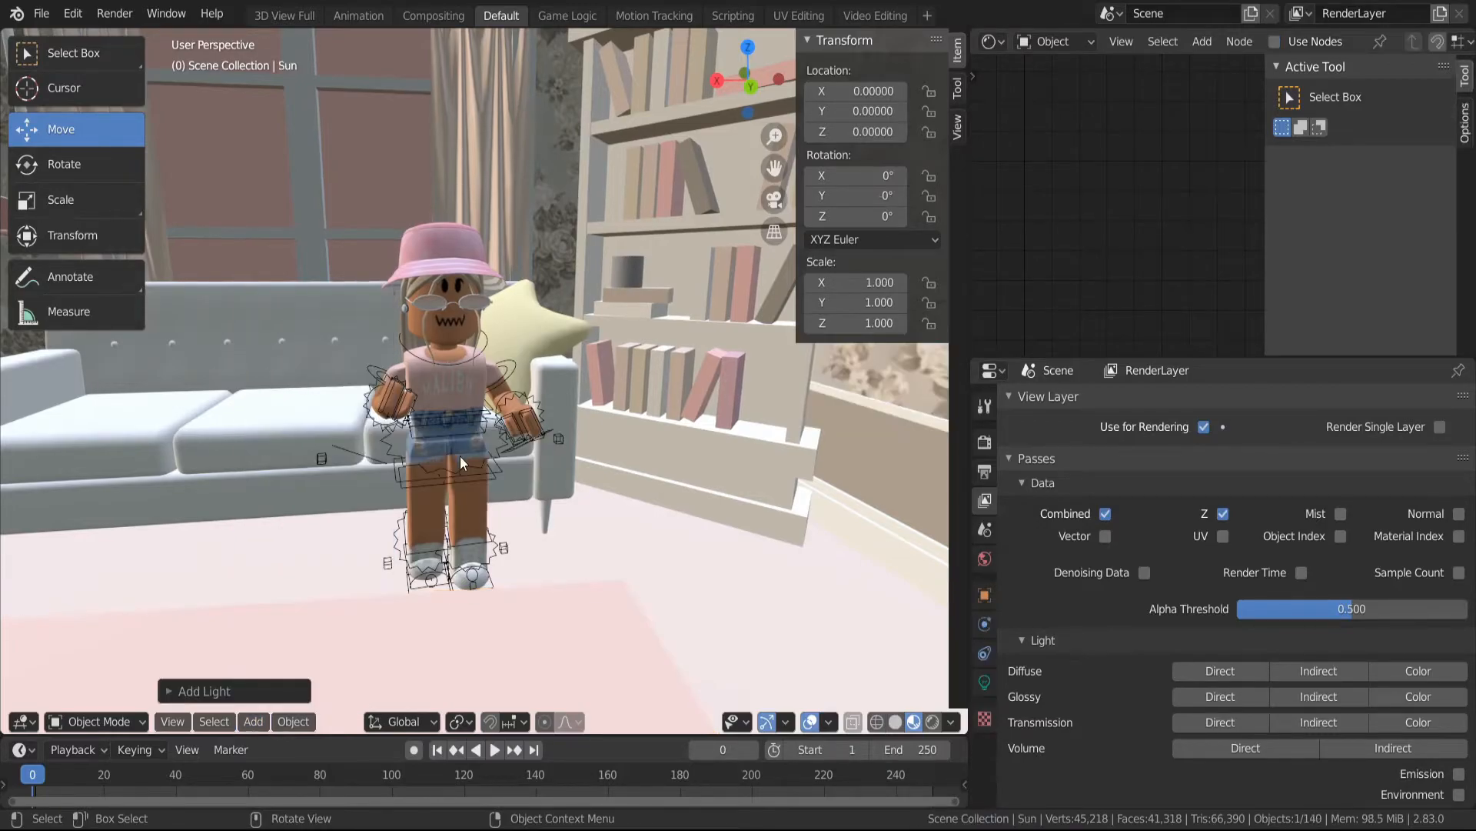
Move the sun light along X to about 22.49, toward the room
{"action": "key", "text": "shift+grave"}
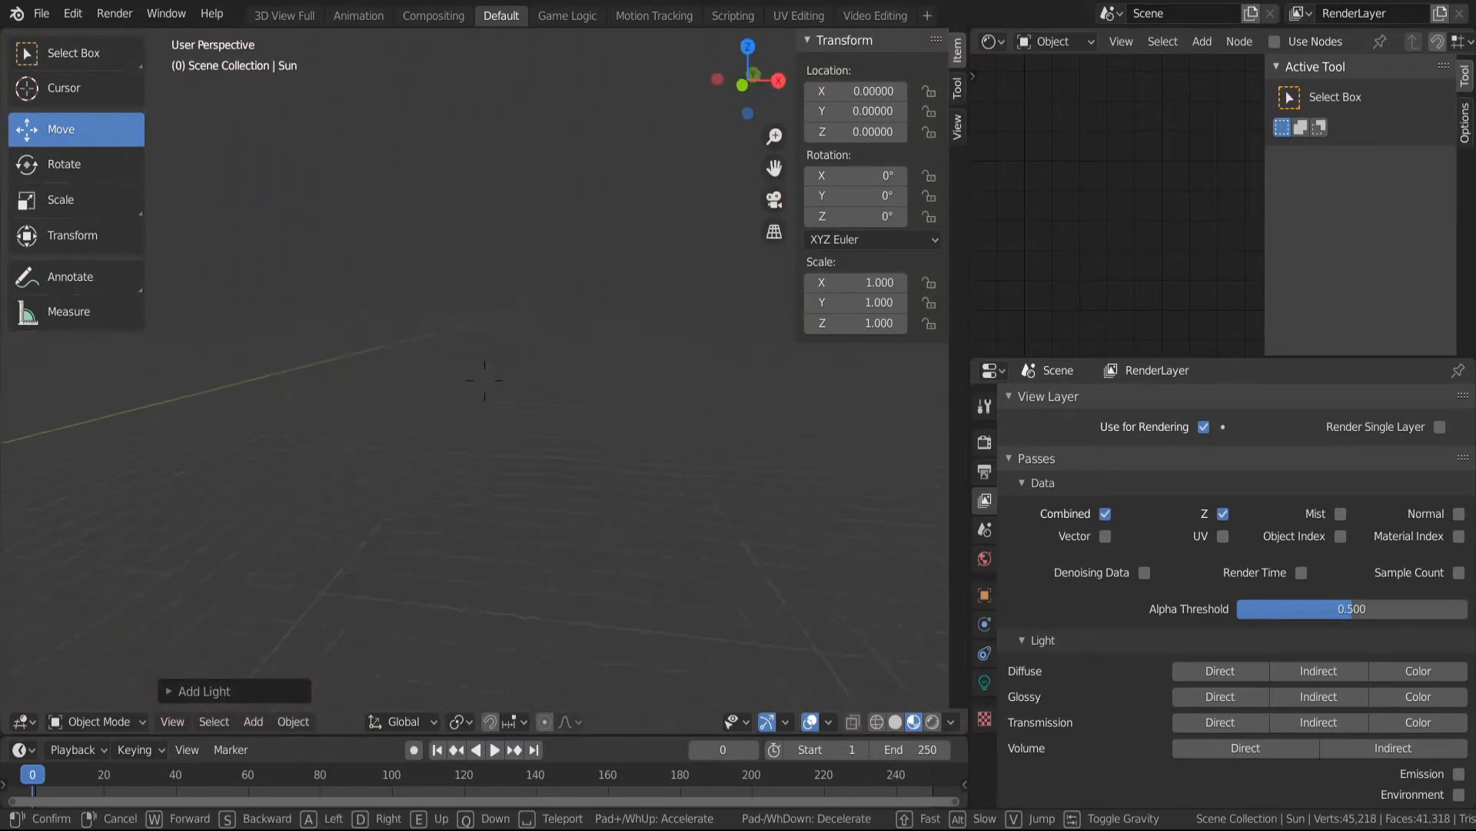
{"action": "key", "text": "s"}
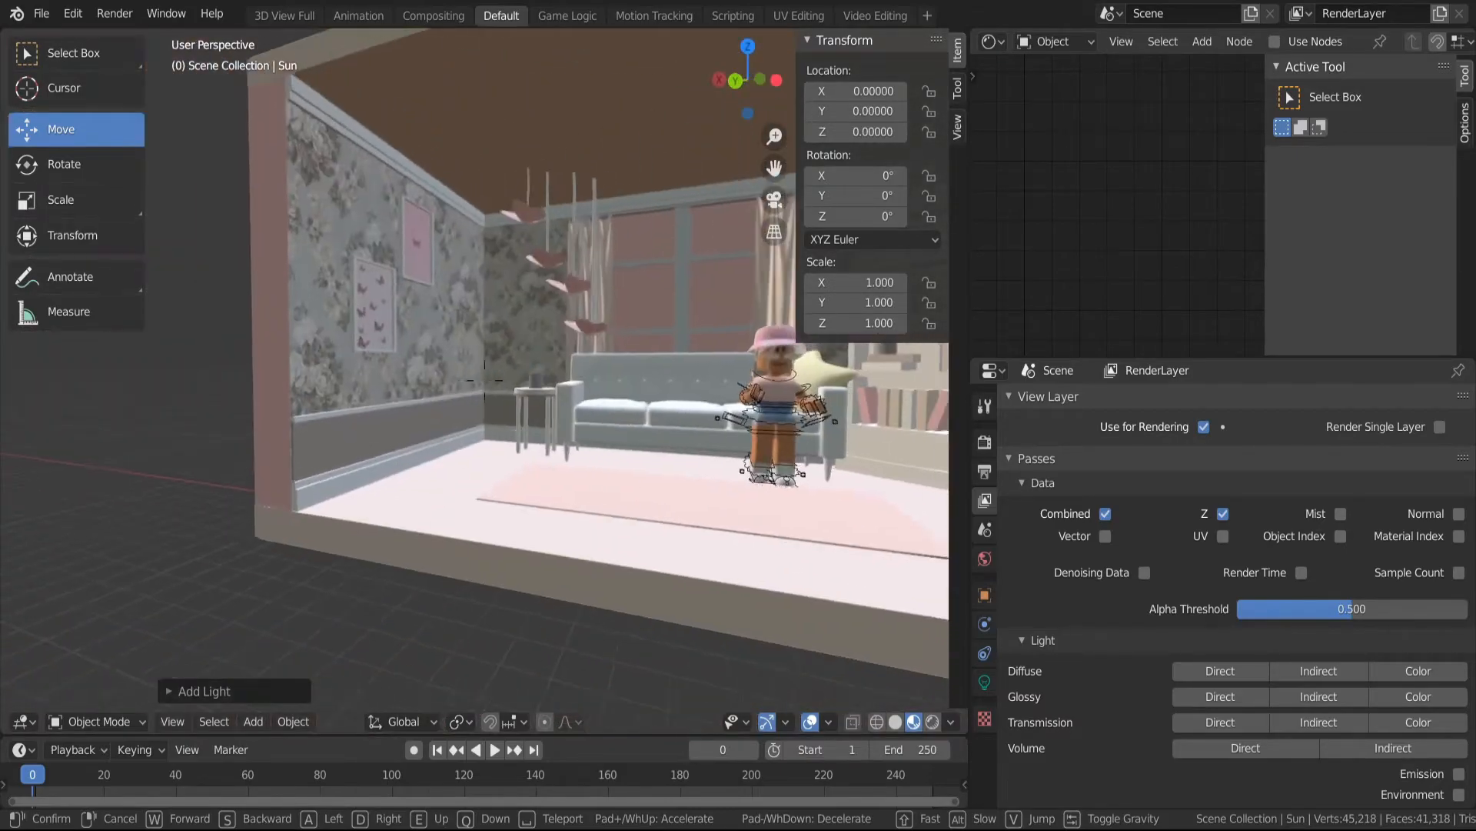
{"action": "key", "text": "w"}
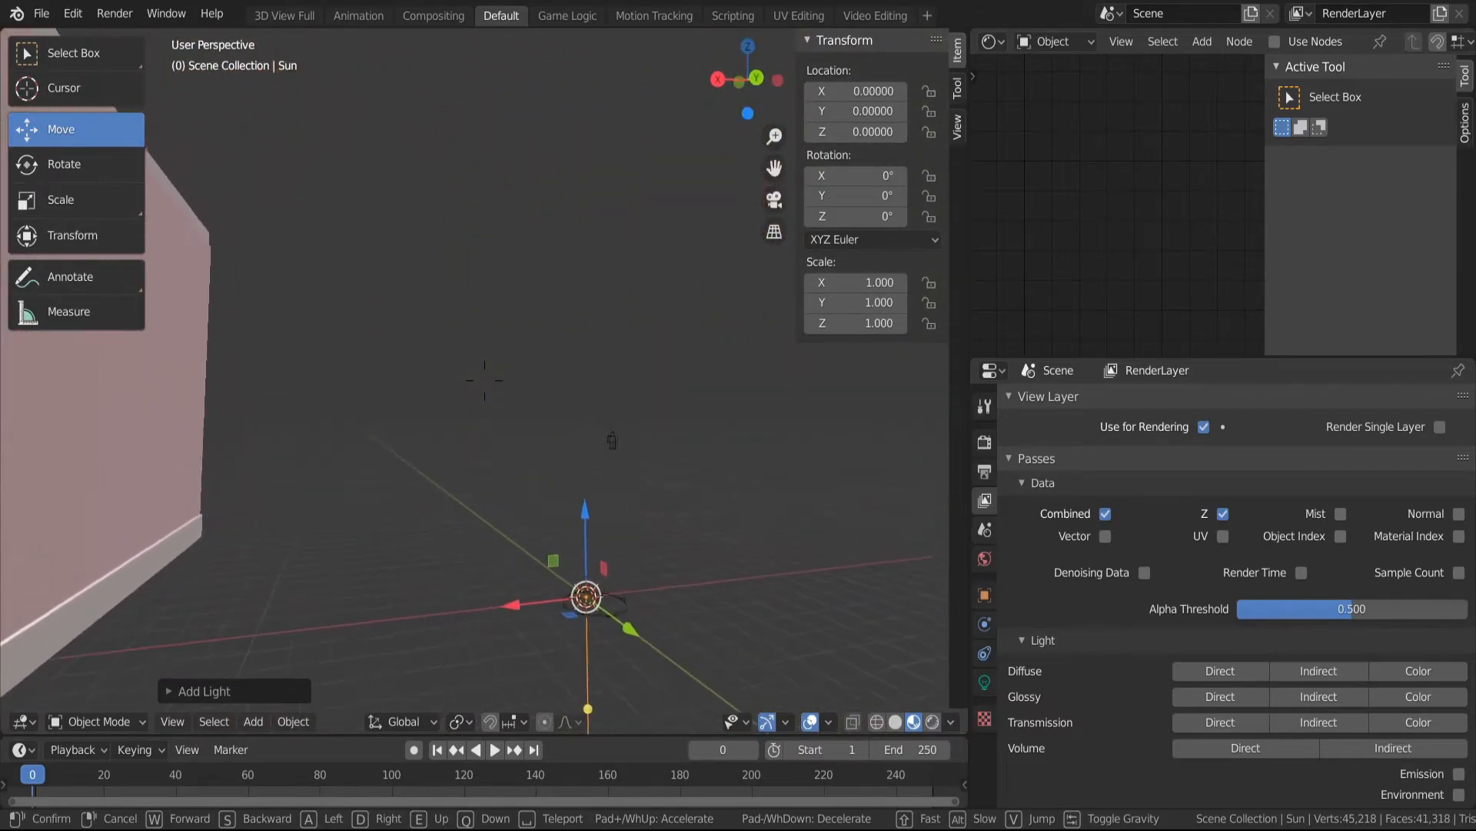
{"action": "left_click", "coordinate": [484, 380]}
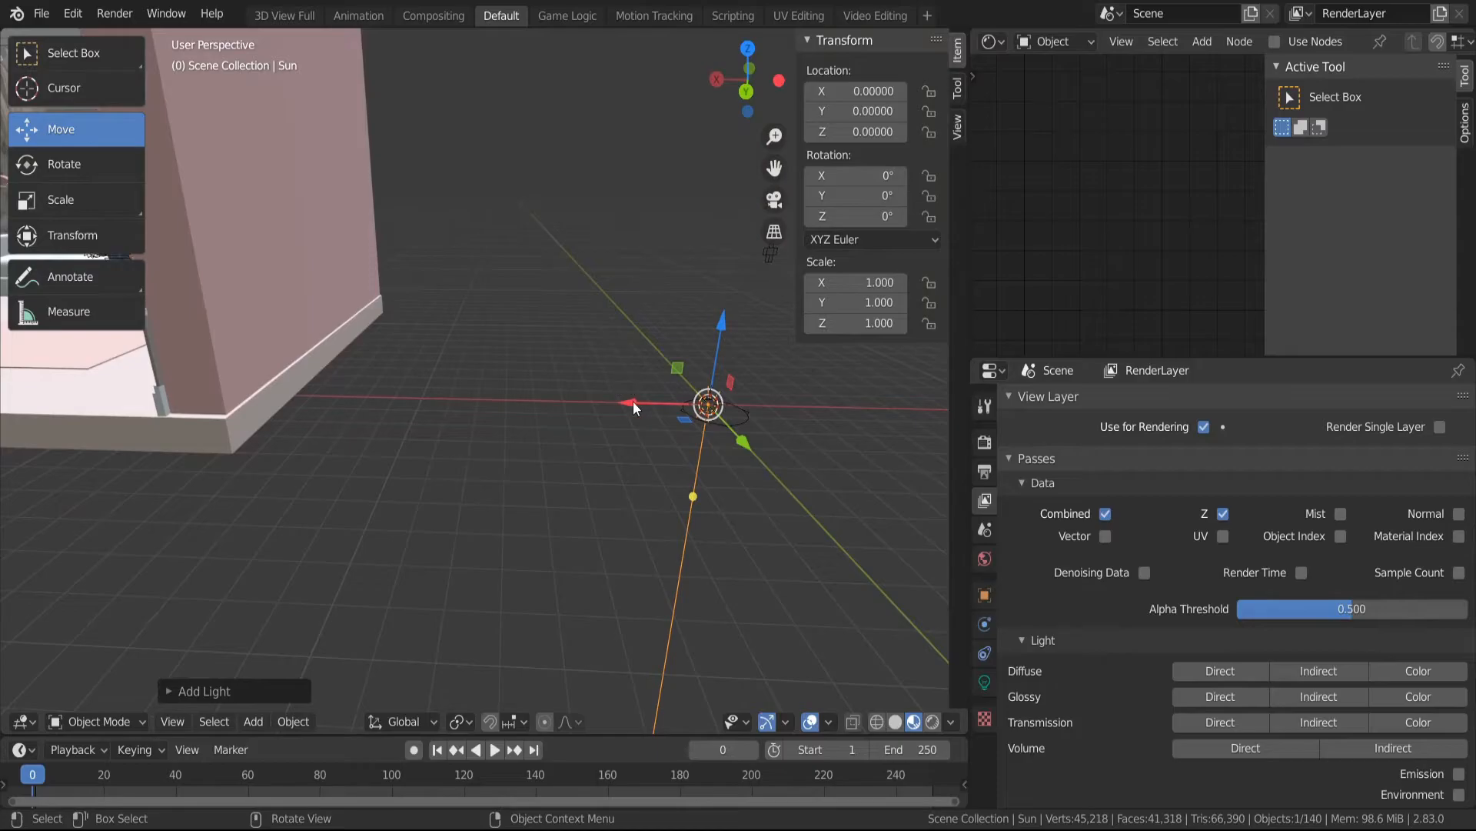
{"action": "left_click_drag", "start_coordinate": [637, 404], "coordinate": [184, 437]}
Move the sun light in front of the character and raise it to about X 26.20, Z 5.91
{"action": "key", "text": "shift+grave"}
{"action": "key", "text": "w"}
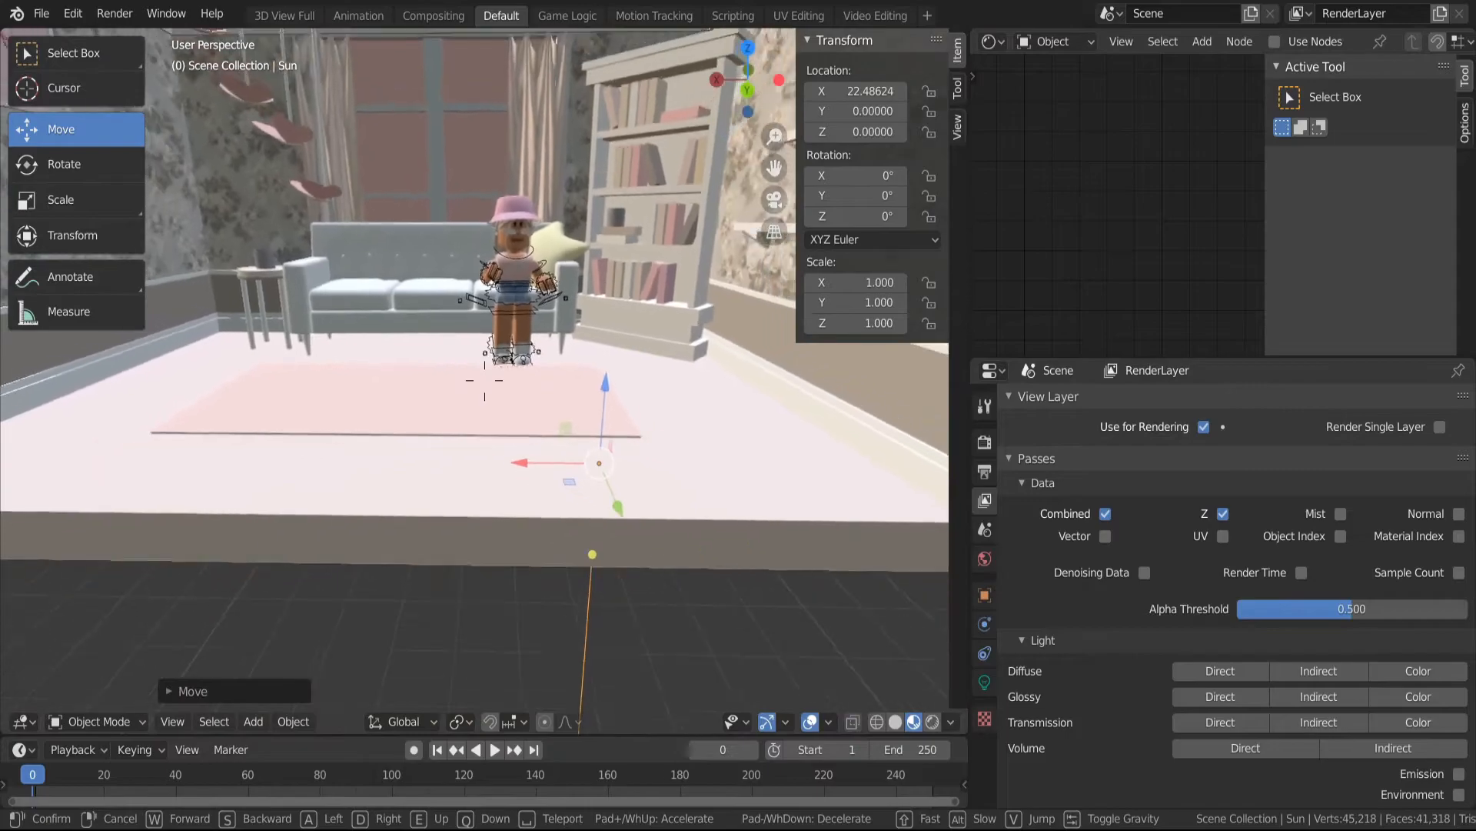
{"action": "left_click", "coordinate": [525, 413]}
{"action": "left_click_drag", "start_coordinate": [510, 459], "coordinate": [387, 457]}
{"action": "left_click_drag", "start_coordinate": [465, 386], "coordinate": [458, 238]}
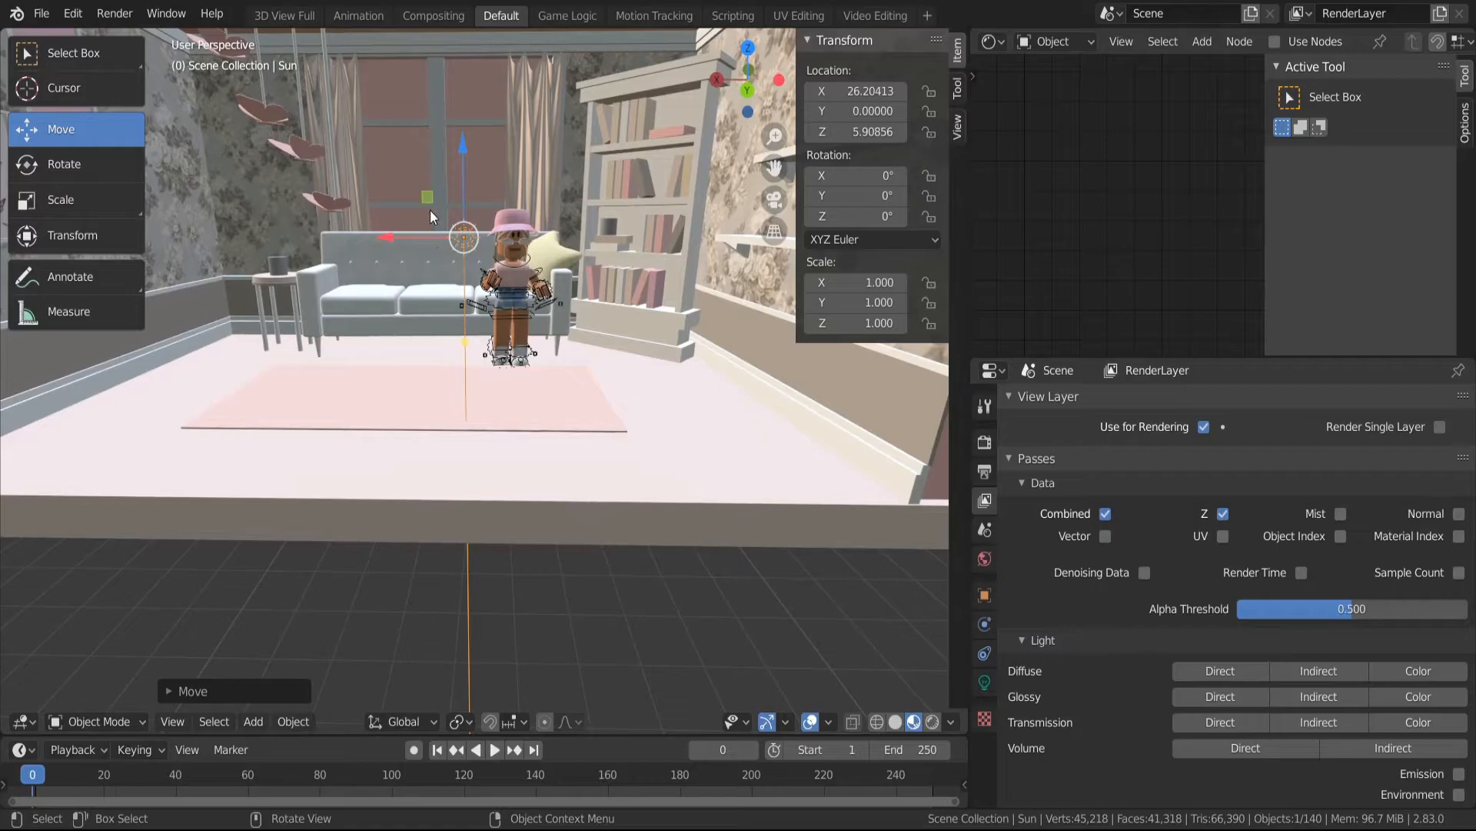
Fine-tune the sun light's position above the character's height to about X 26.68, Z 7.37
{"action": "key", "text": "shift+grave"}
{"action": "key", "text": "w"}
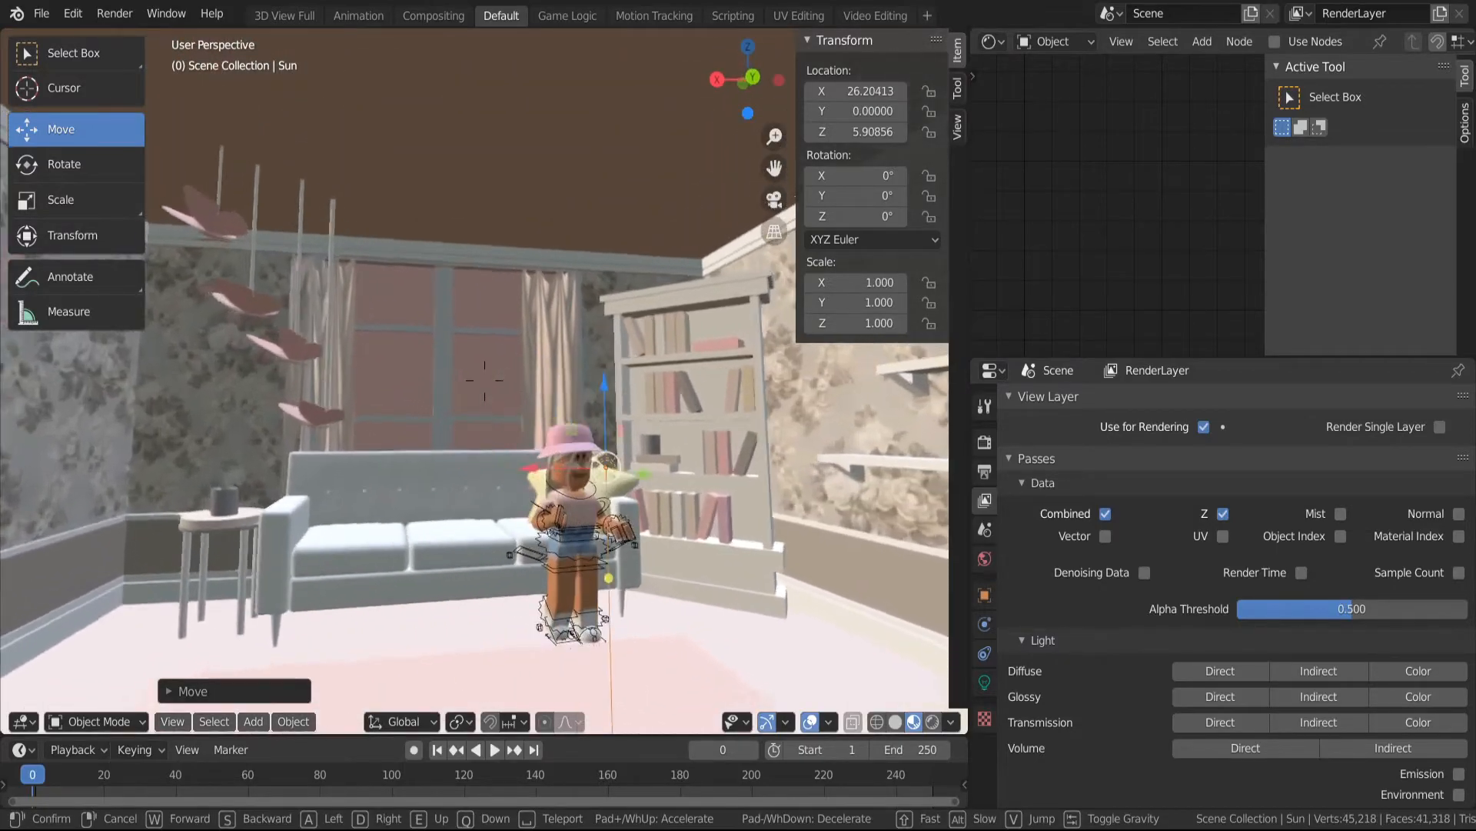
{"action": "key", "text": "s"}
{"action": "key", "text": "d"}
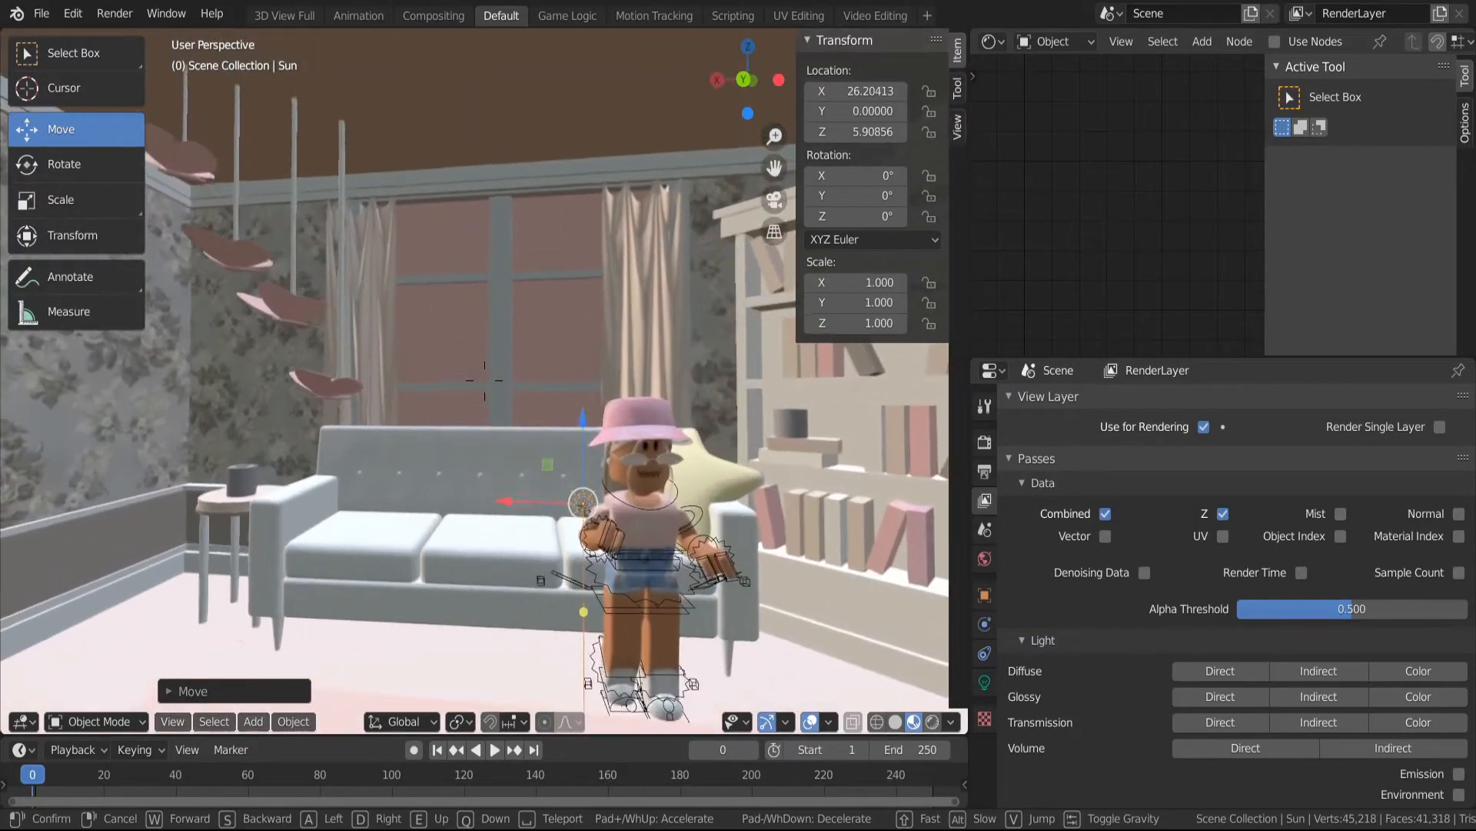
{"action": "key", "text": "s"}
{"action": "left_click", "coordinate": [478, 362]}
{"action": "left_click_drag", "start_coordinate": [450, 352], "coordinate": [415, 350]}
{"action": "left_click_drag", "start_coordinate": [487, 266], "coordinate": [482, 157]}
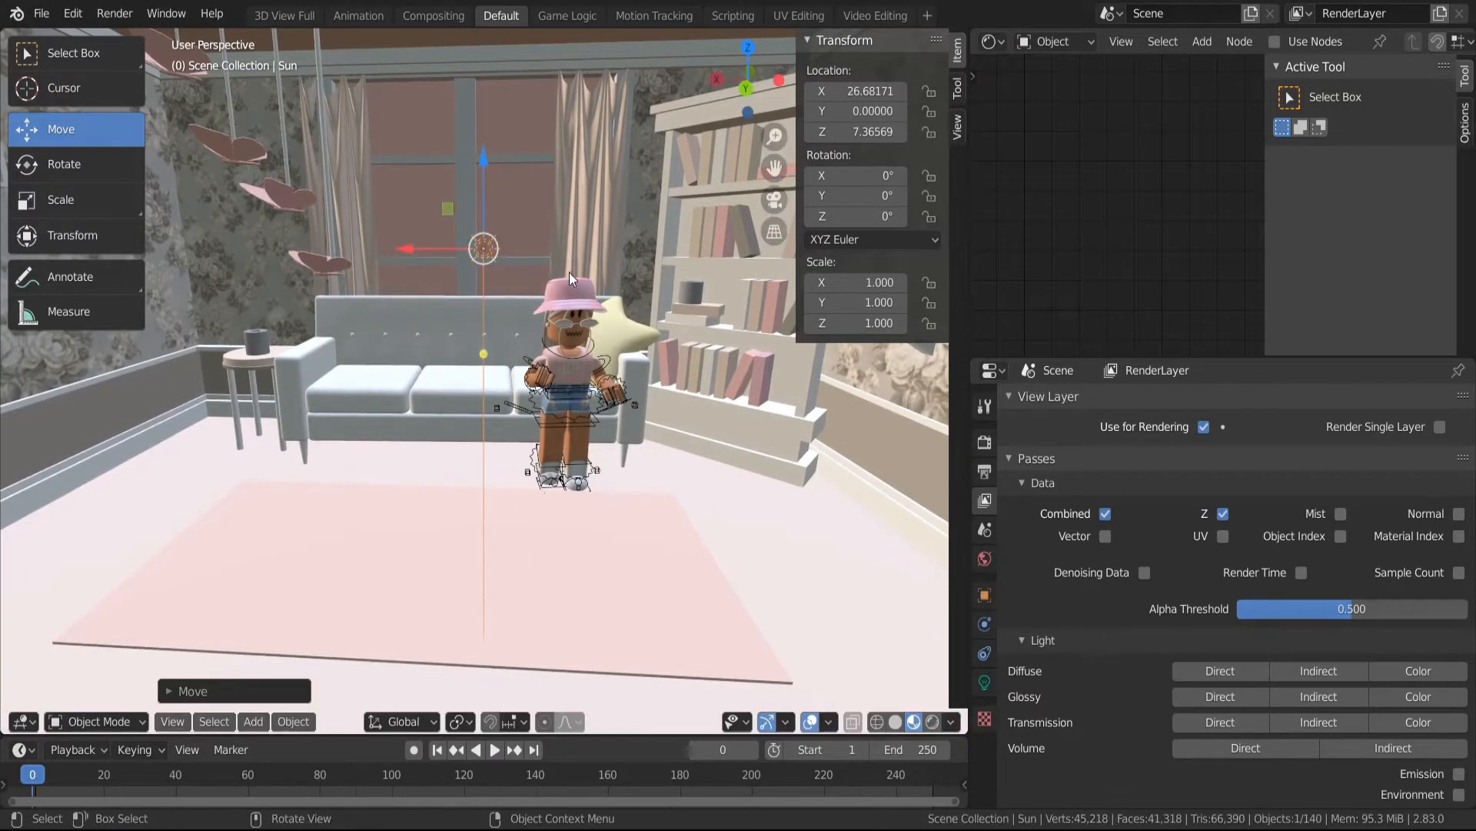
Move the sun light along Y to about -2.30, nearer the character
{"action": "key", "text": "shift+grave"}
{"action": "key", "text": "w"}
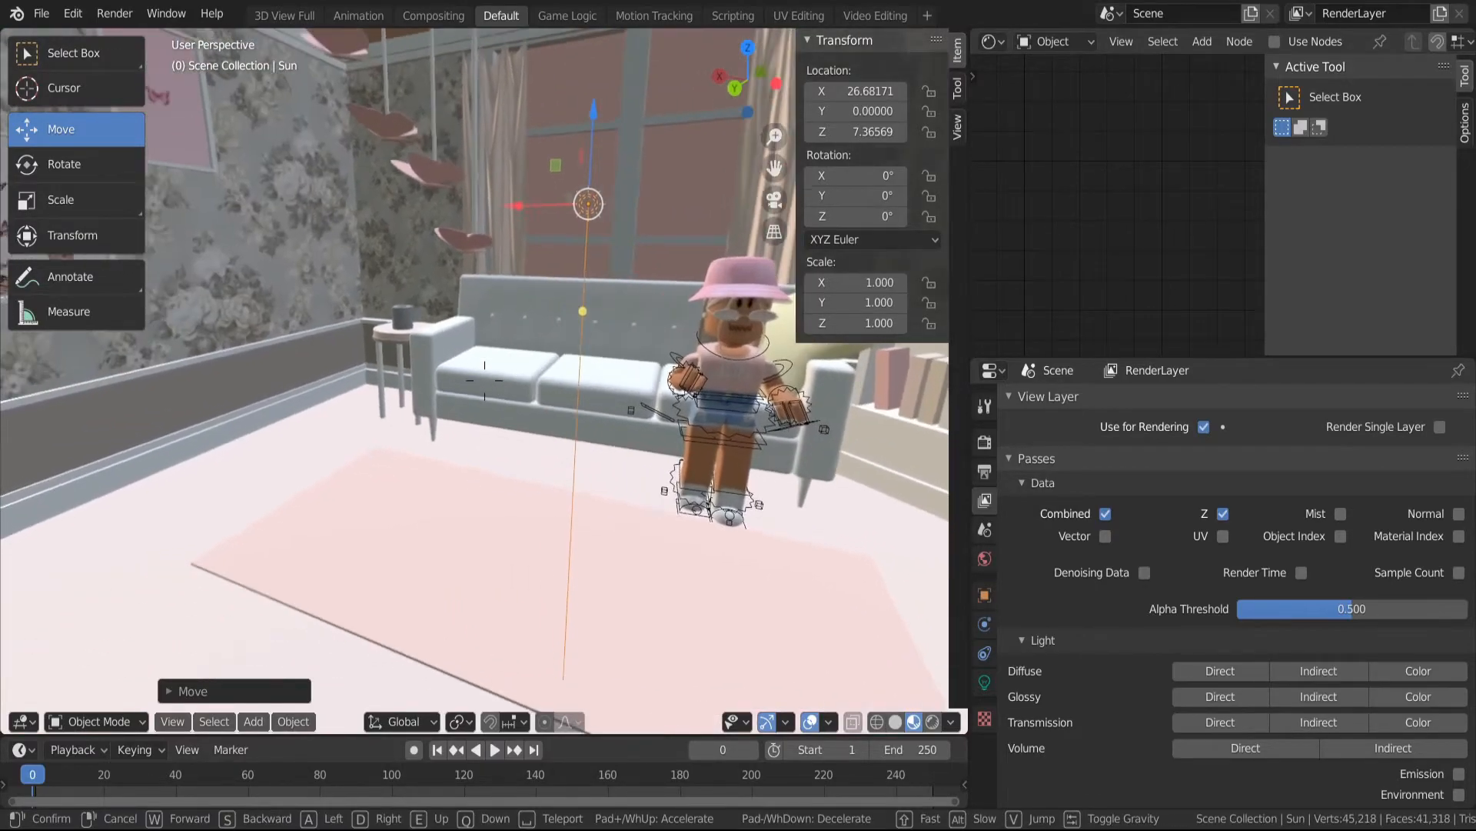
{"action": "key", "text": "s"}
{"action": "left_click", "coordinate": [484, 381]}
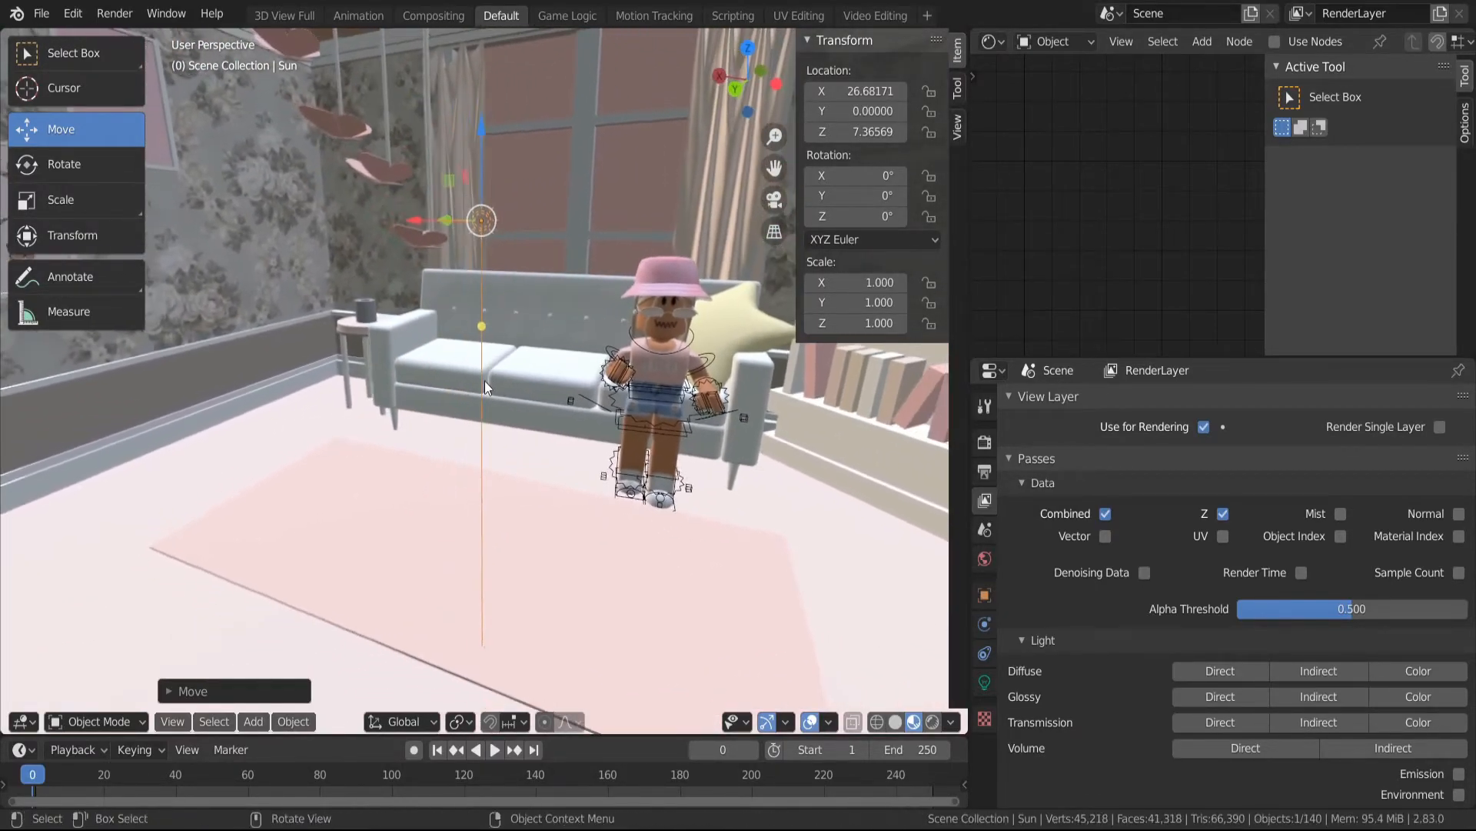
{"action": "left_click_drag", "start_coordinate": [446, 224], "coordinate": [503, 222]}
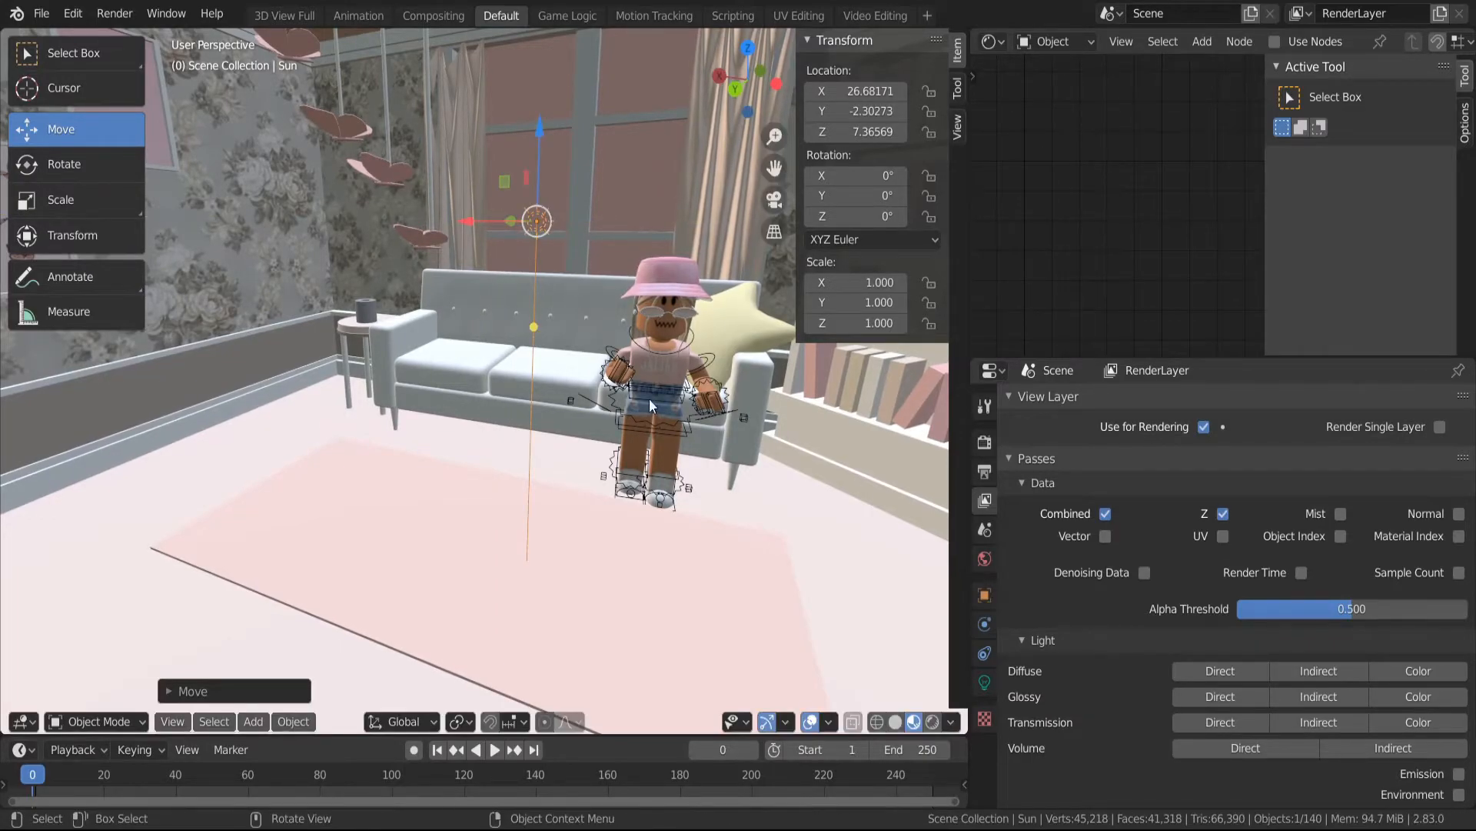
Rotate the sun light freely to aim it at the character, at about X 300°, Y -43.3°, Z -415°
{"action": "left_click", "coordinate": [109, 161]}
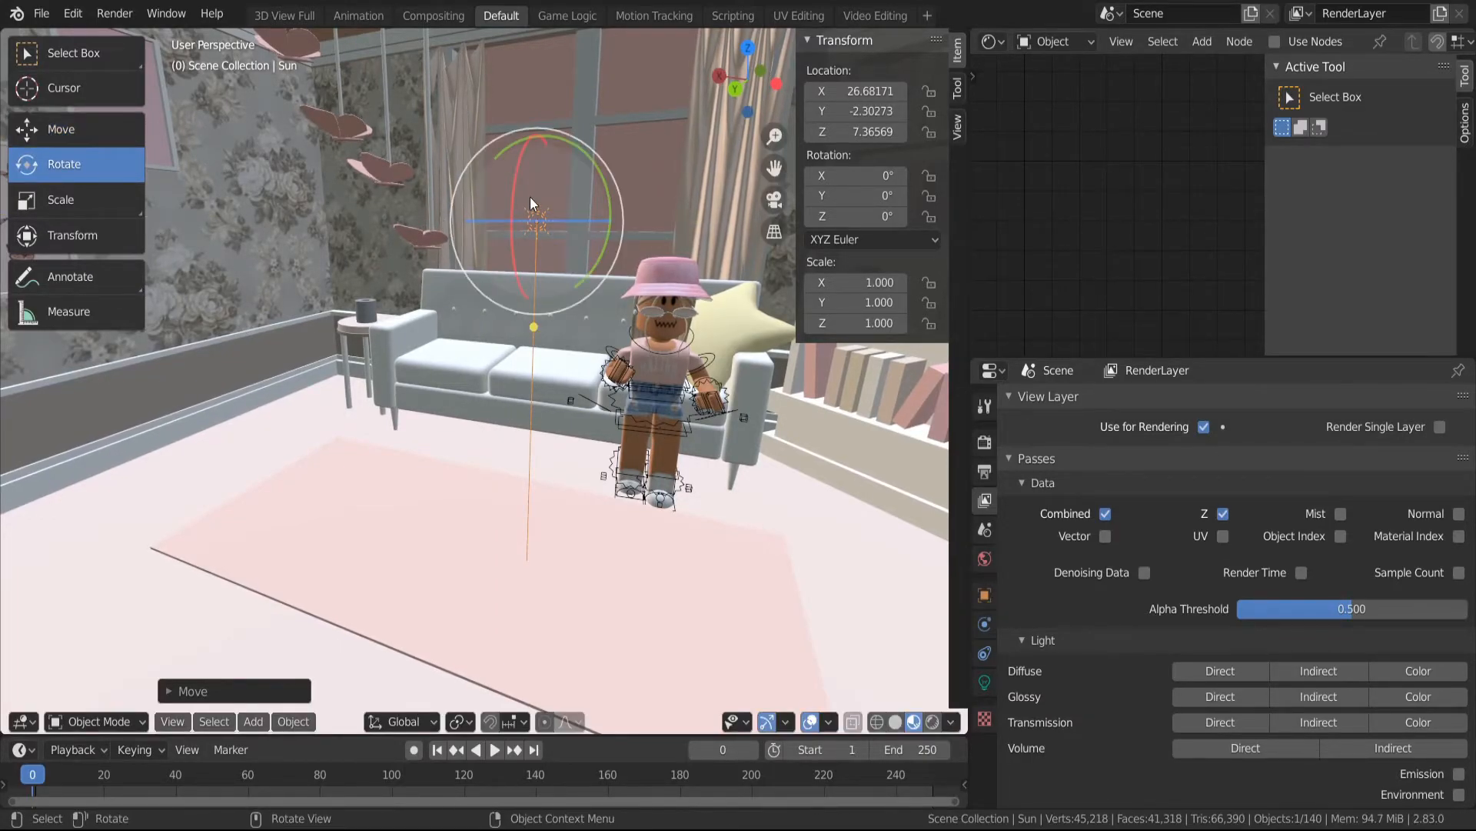
{"action": "left_click_drag", "start_coordinate": [542, 201], "coordinate": [631, 339]}
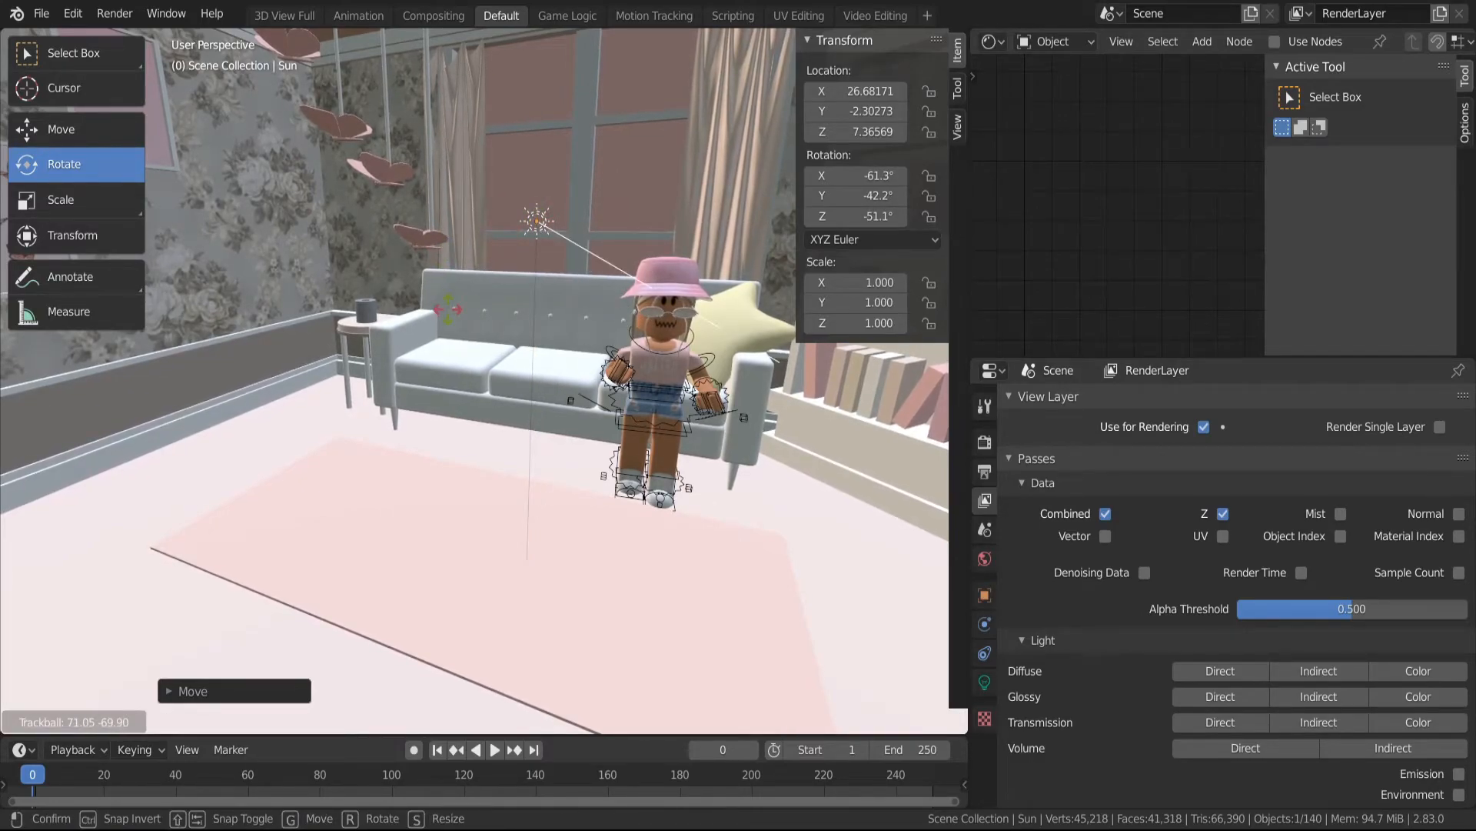
{"action": "left_click_drag", "start_coordinate": [646, 283], "coordinate": [675, 312]}
{"action": "left_click_drag", "start_coordinate": [778, 383], "coordinate": [881, 508]}
{"action": "left_click_drag", "start_coordinate": [344, 298], "coordinate": [443, 298]}
{"action": "left_click_drag", "start_coordinate": [510, 337], "coordinate": [510, 337]}
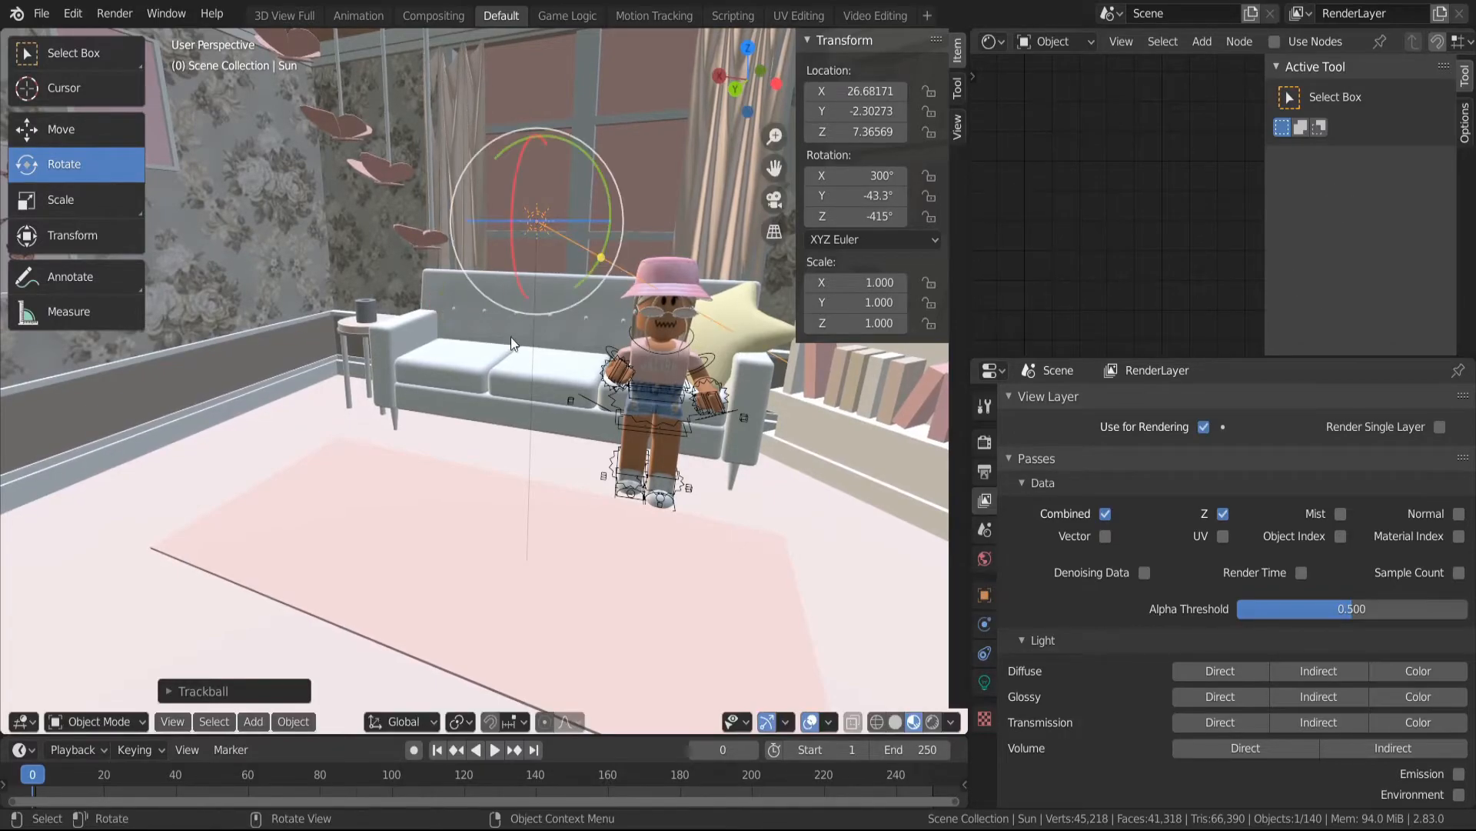
Deselect the sun light by selecting the floor and switch the viewport to rendered shading
{"action": "left_click", "coordinate": [721, 494]}
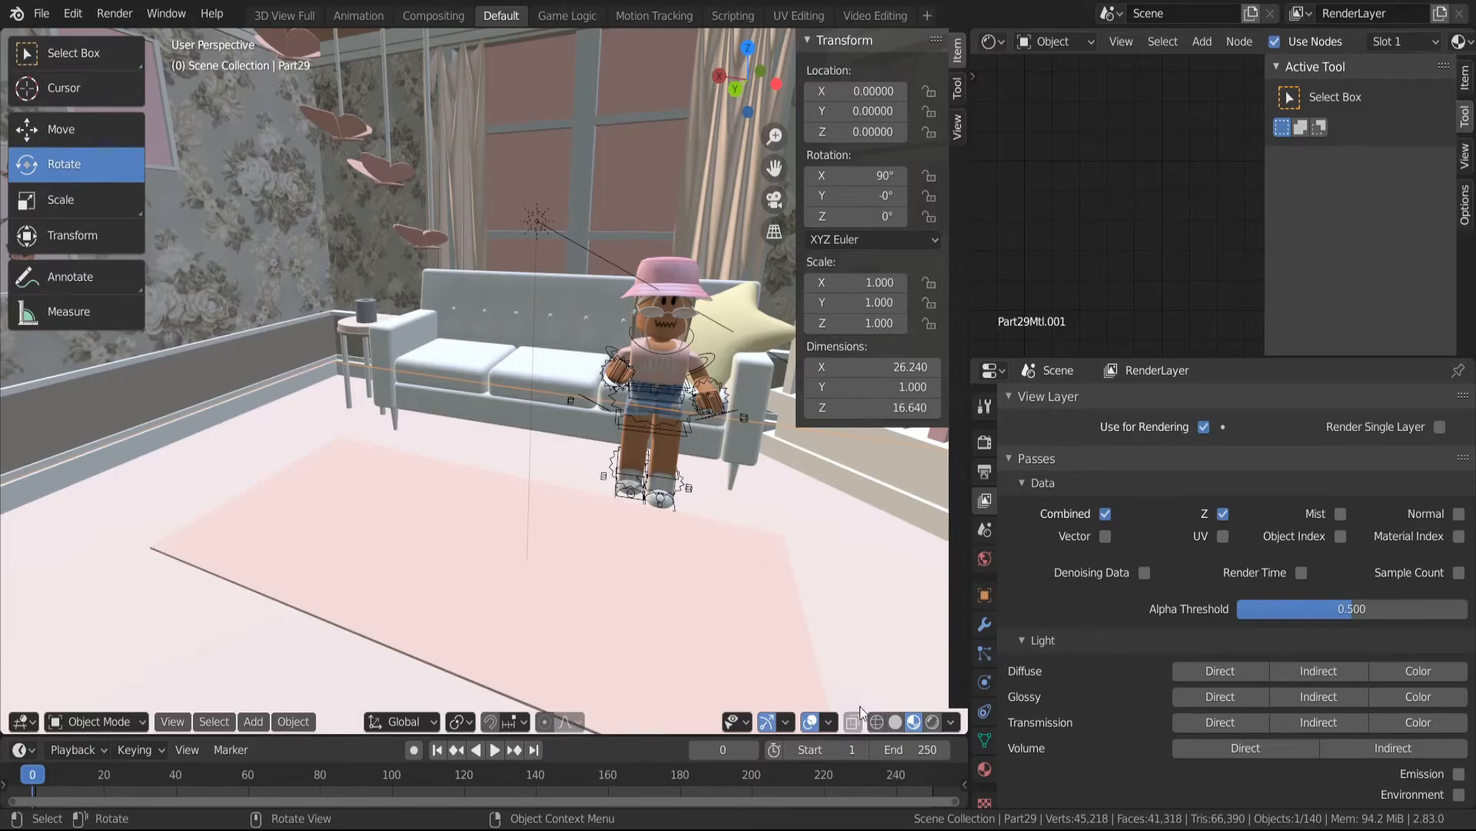
{"action": "left_click", "coordinate": [932, 723]}
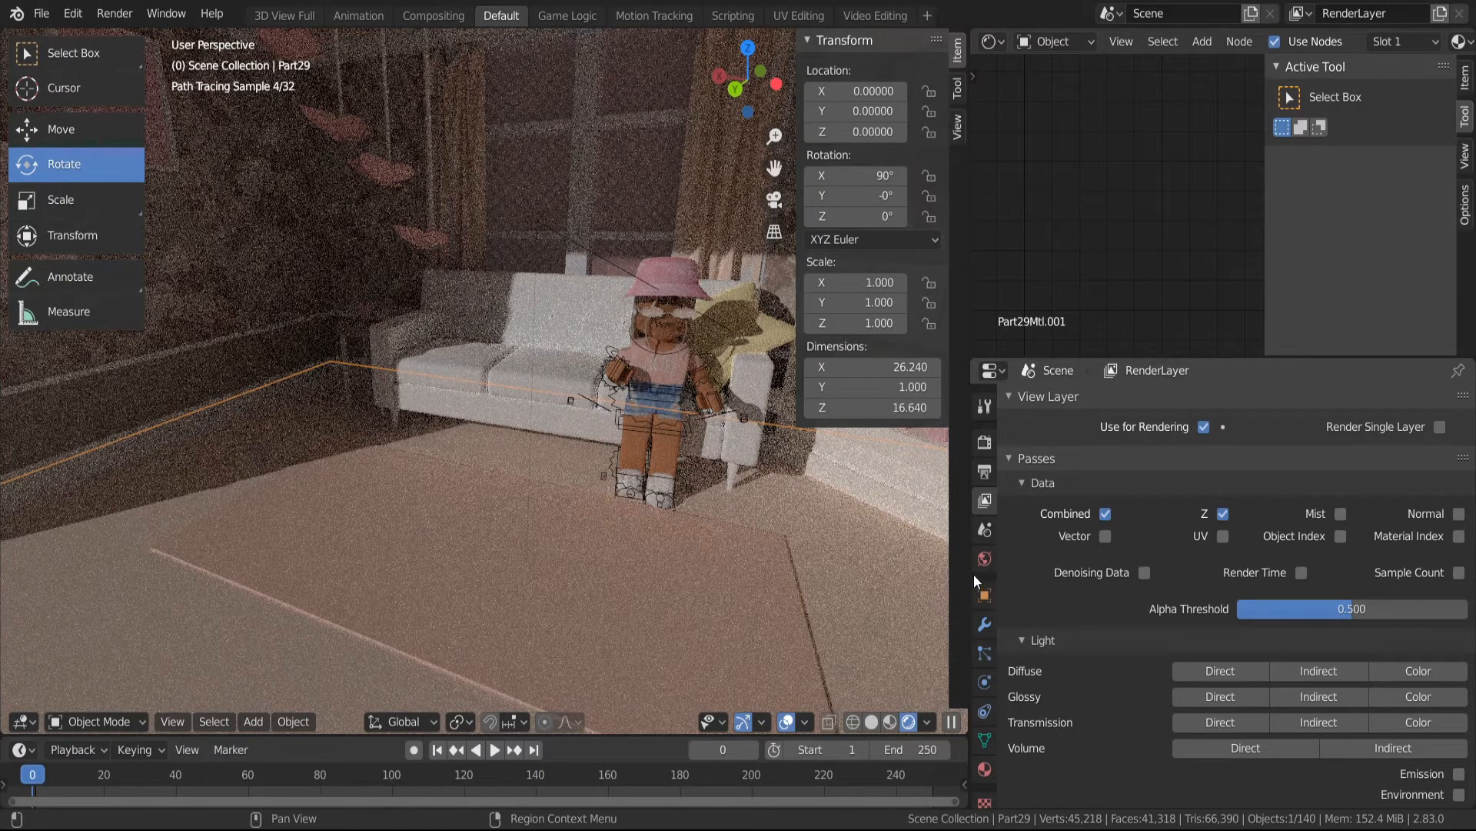
{"action": "scroll", "coordinate": [989, 551], "scroll_direction": "down", "scroll_amount": 1}
Select the sun light, set its strength to 3 and tint its color light pink
{"action": "left_click", "coordinate": [536, 221]}
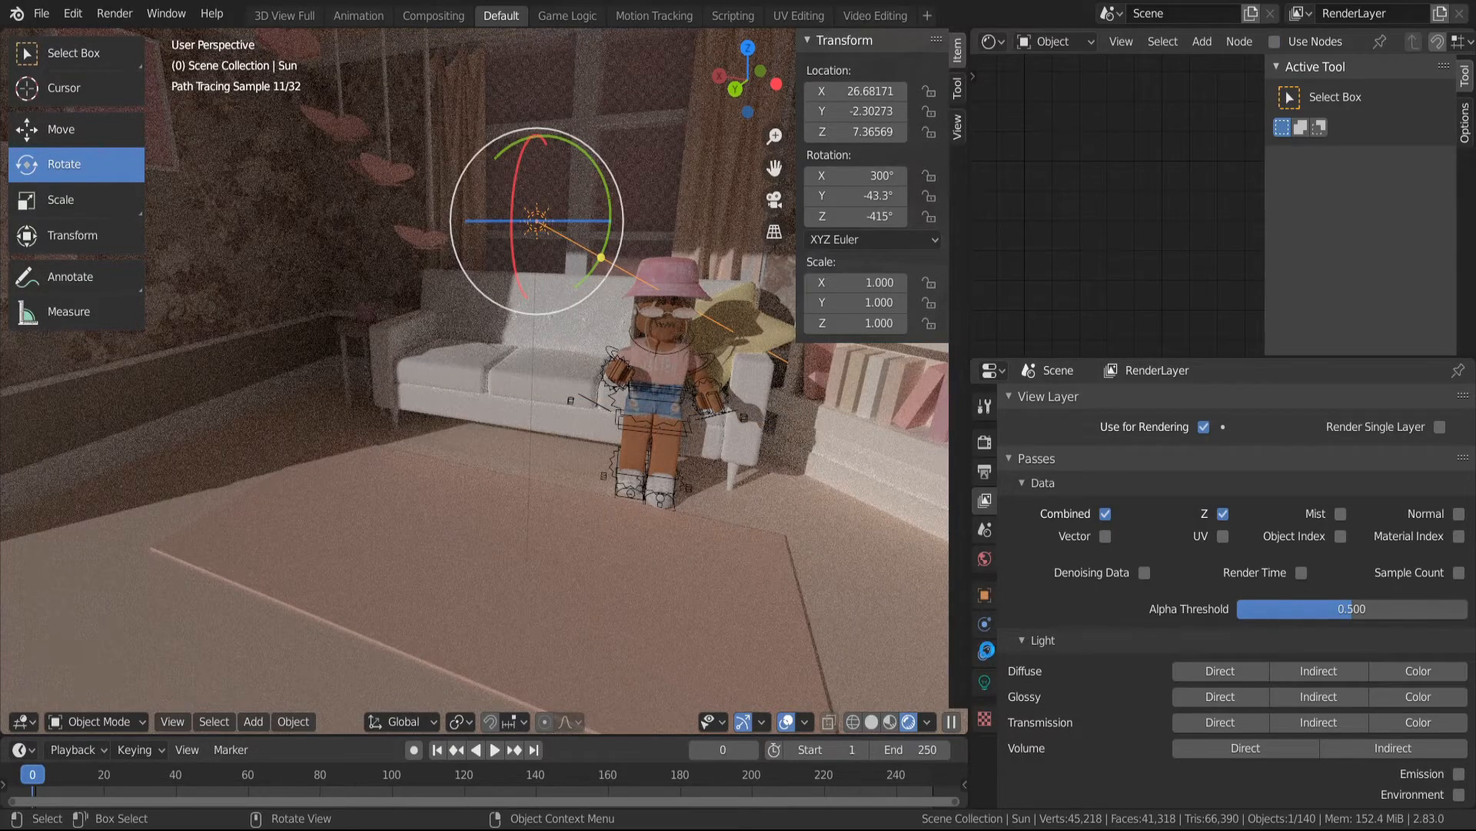
{"action": "left_click", "coordinate": [984, 682]}
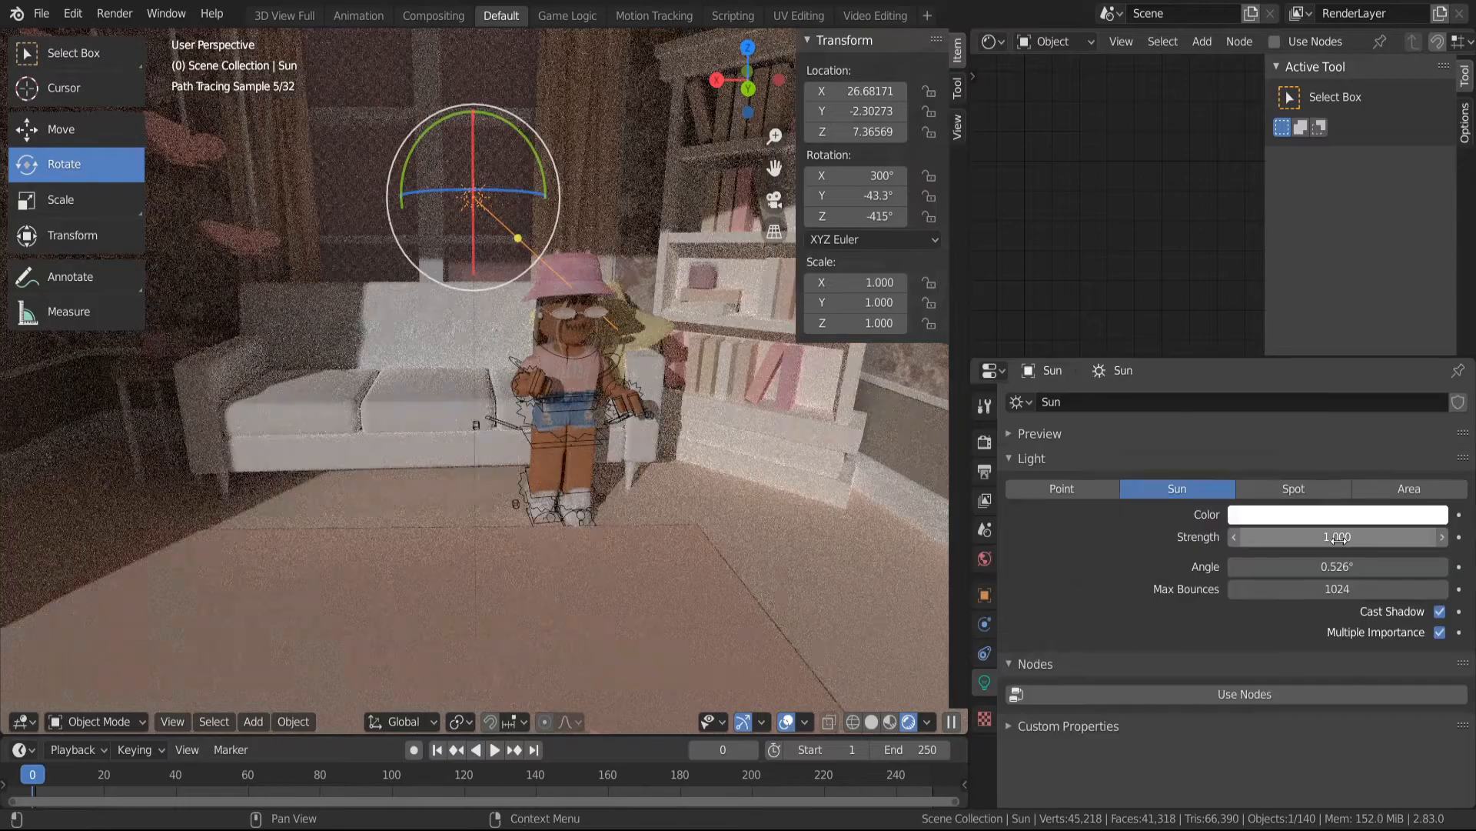
{"action": "left_click", "coordinate": [1371, 536]}
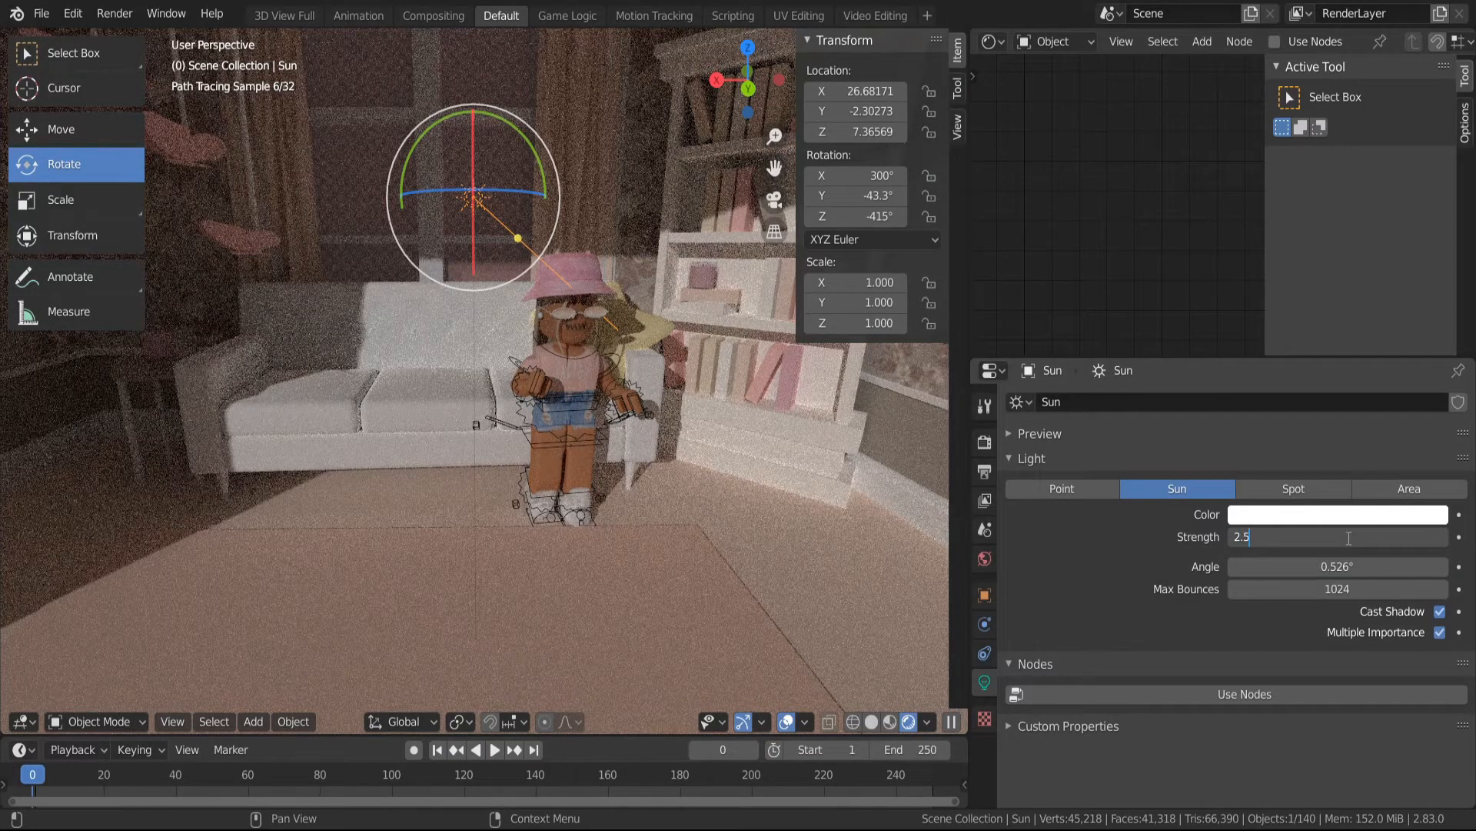
{"action": "key", "text": "Return"}
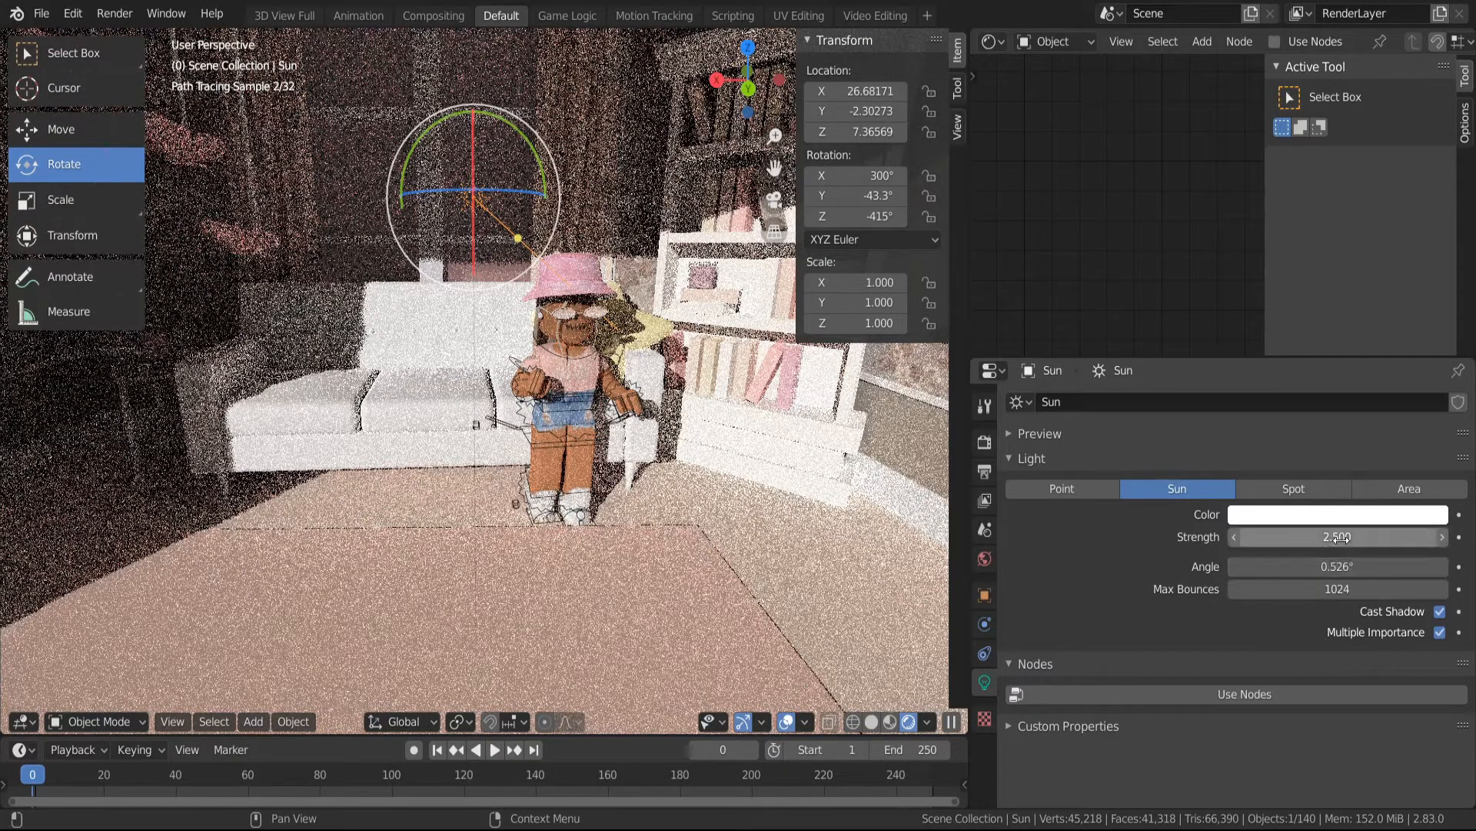
{"action": "left_click", "coordinate": [1340, 537]}
{"action": "type", "text": "3"}
{"action": "key", "text": "Return"}
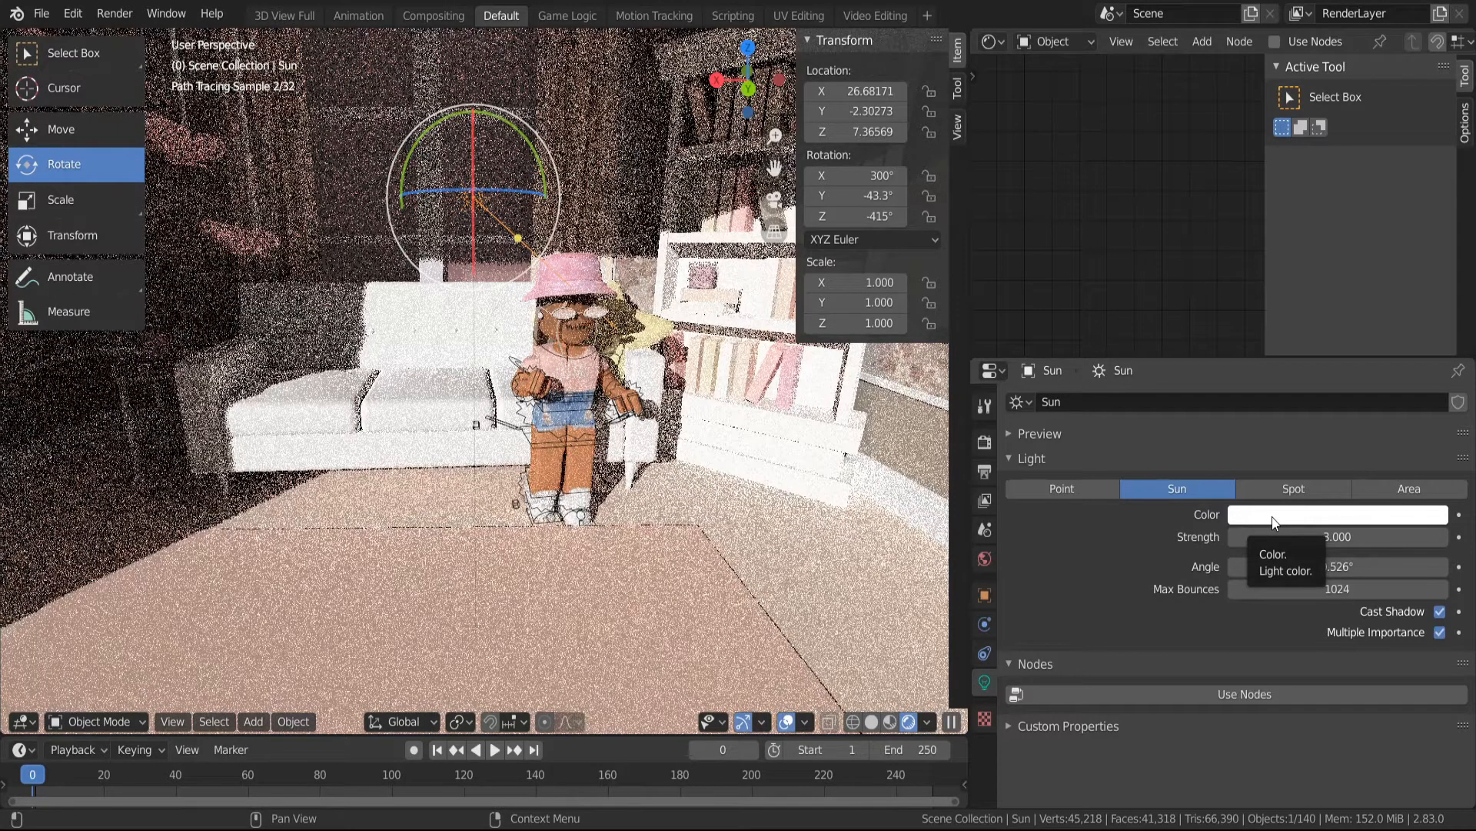
{"action": "left_click", "coordinate": [1273, 522]}
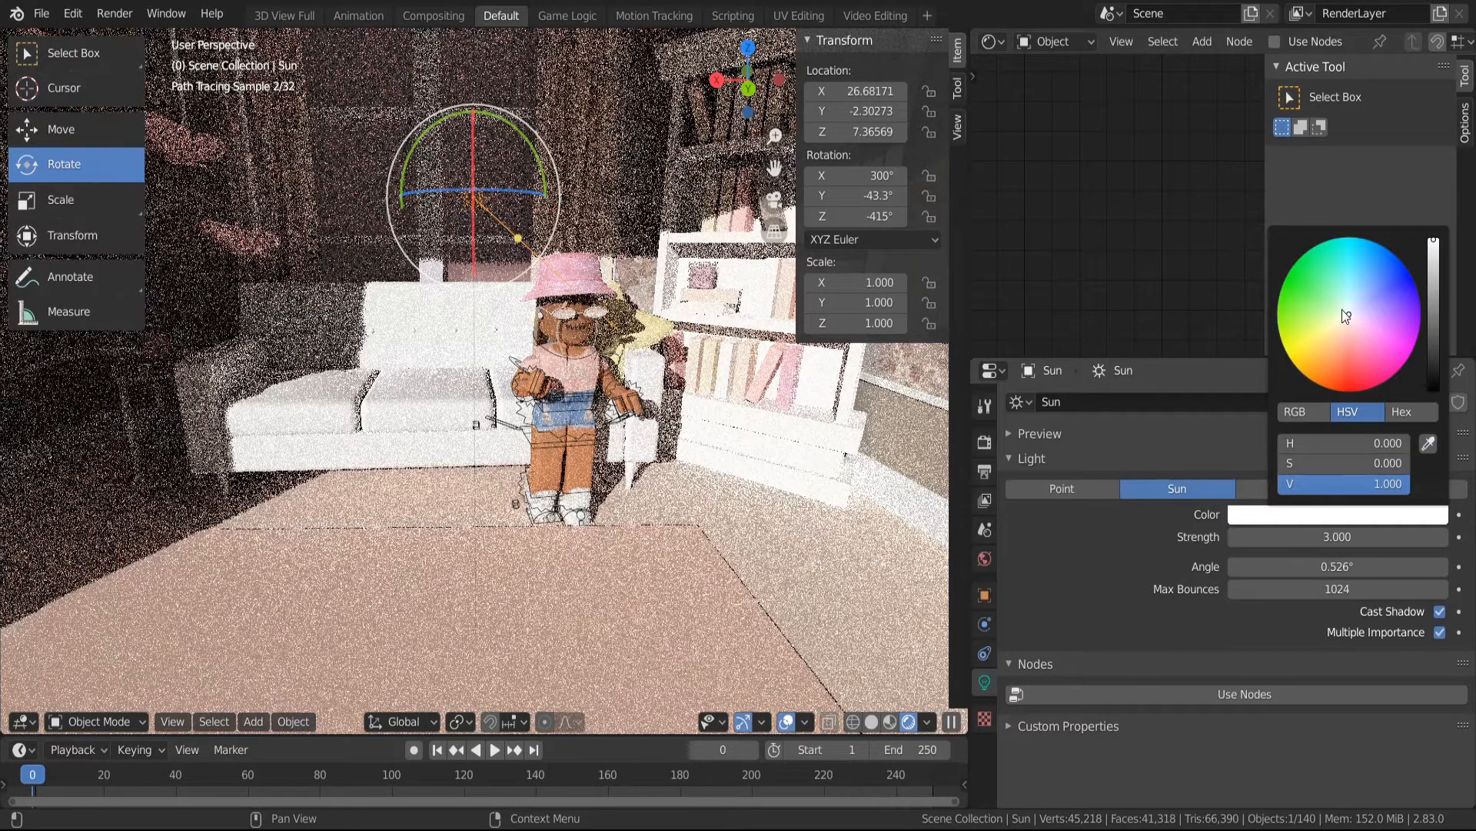
{"action": "left_click_drag", "start_coordinate": [1341, 309], "coordinate": [1355, 325]}
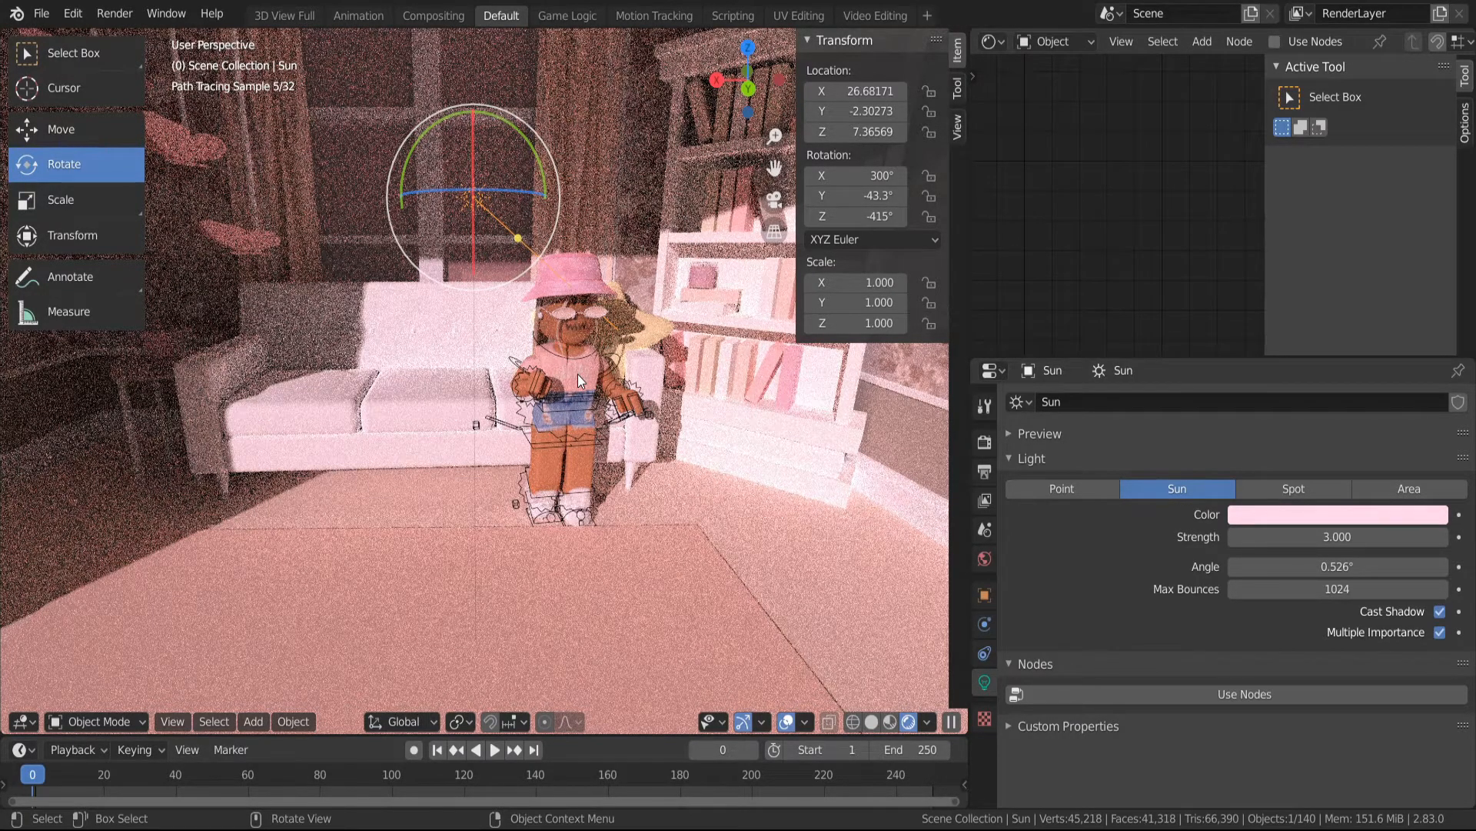
Move the sun light along X to about 27.36 and adjust its rotation around Z to about -411°
{"action": "left_click", "coordinate": [78, 131]}
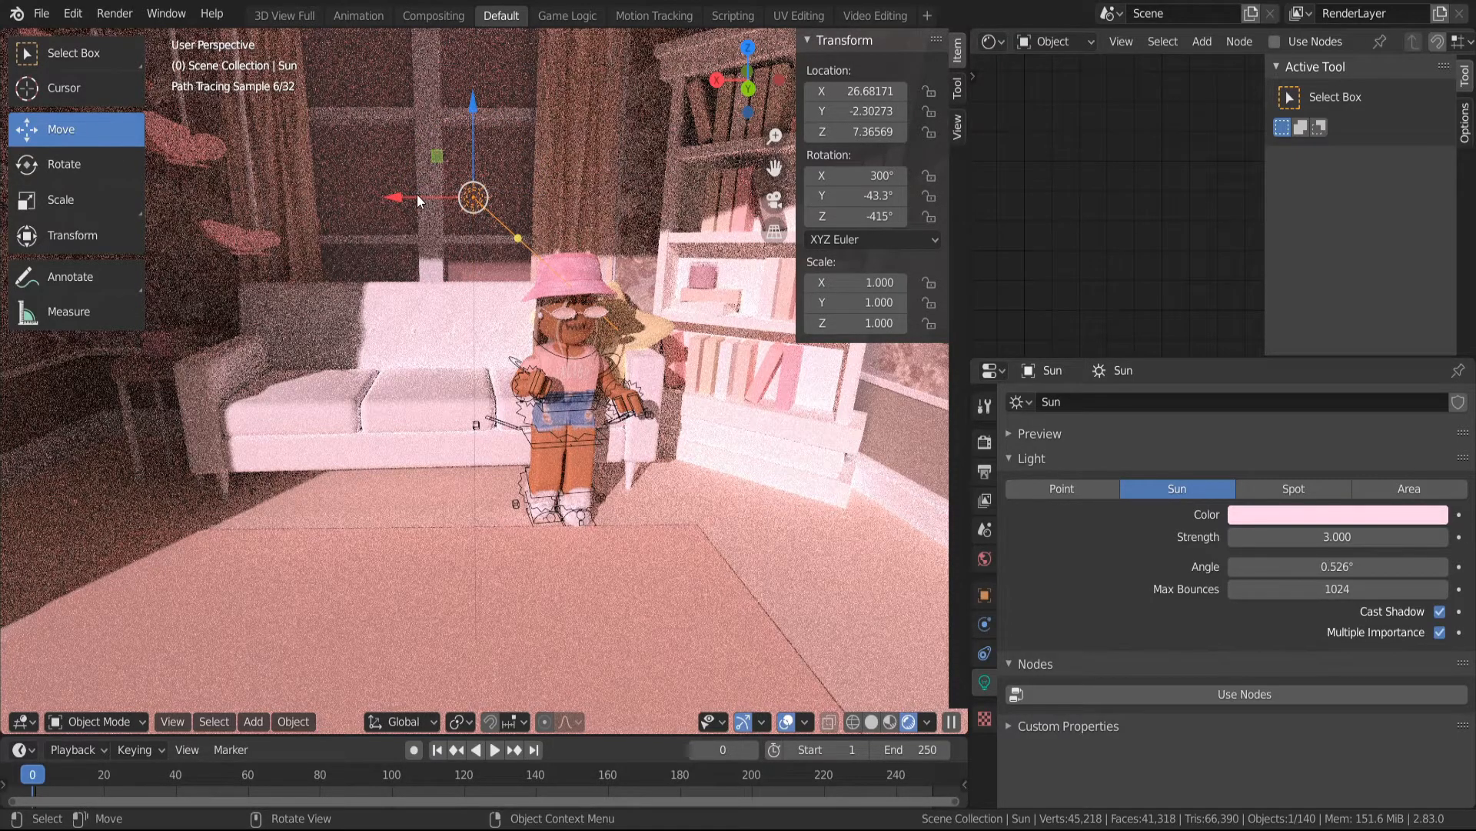
{"action": "left_click", "coordinate": [76, 166]}
{"action": "left_click_drag", "start_coordinate": [391, 198], "coordinate": [527, 242]}
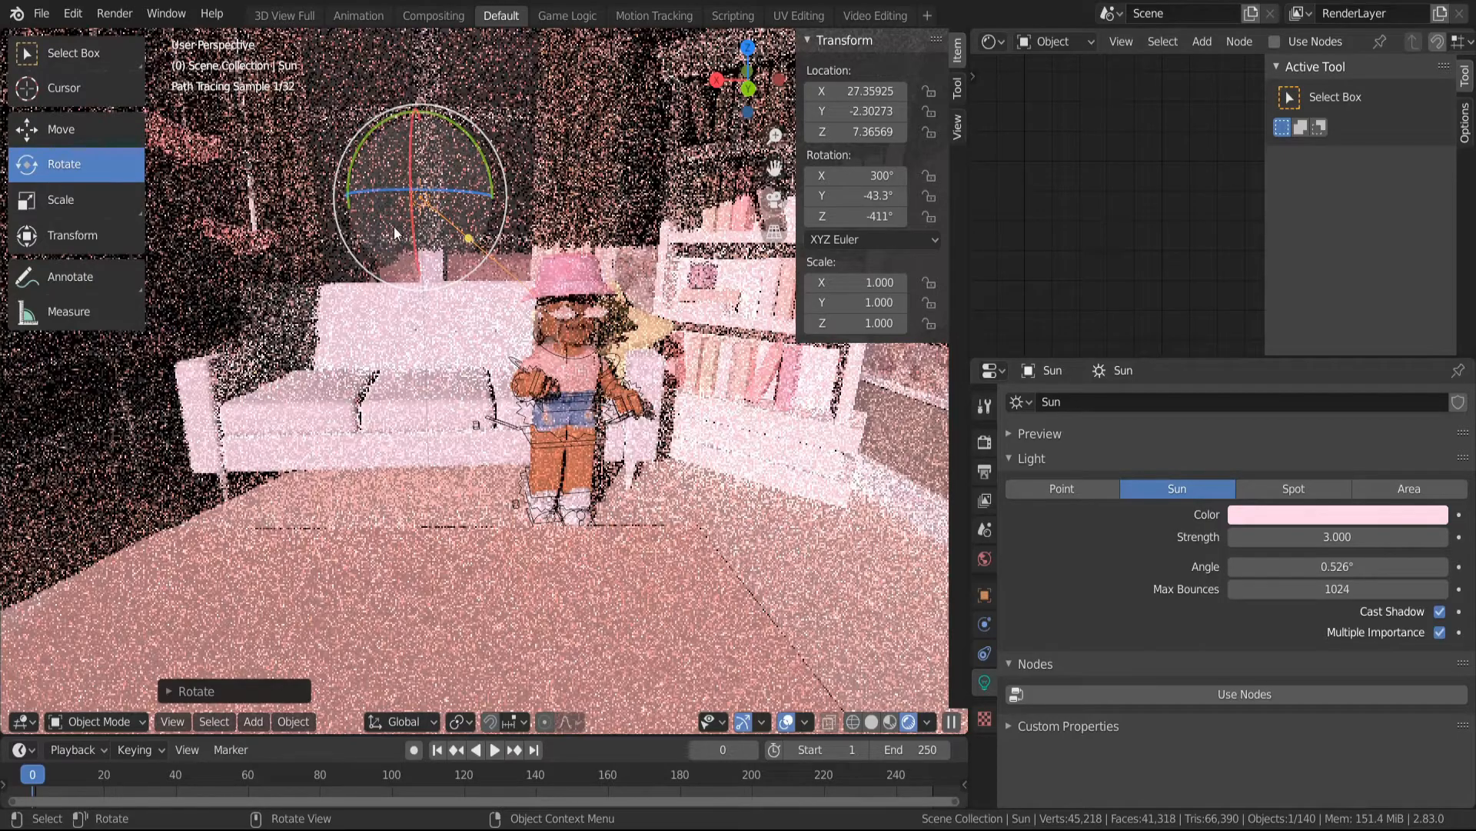
{"action": "left_click_drag", "start_coordinate": [439, 254], "coordinate": [523, 342]}
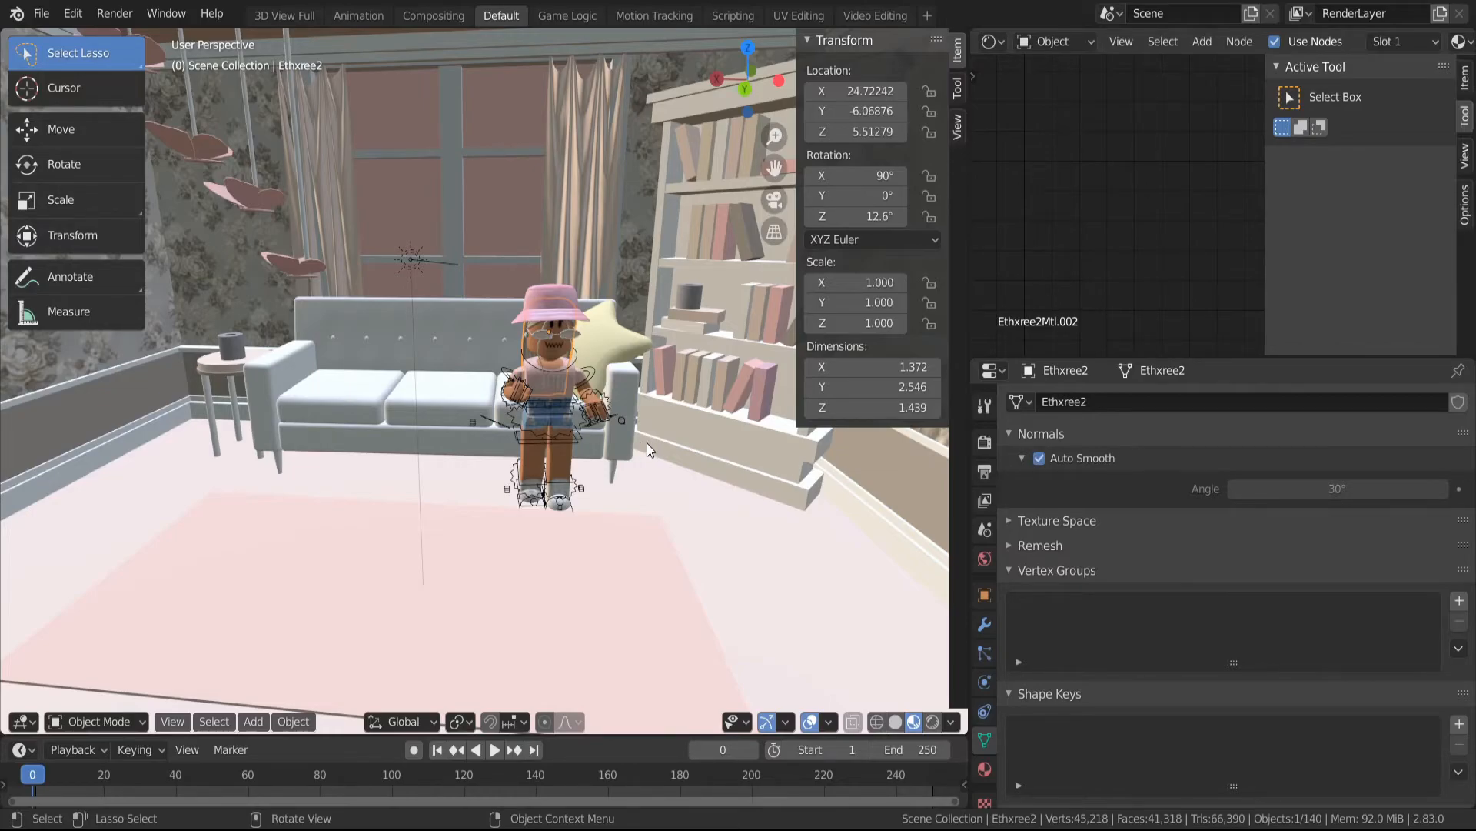
Add a camera to the scene and look through it
{"action": "left_click", "coordinate": [255, 723]}
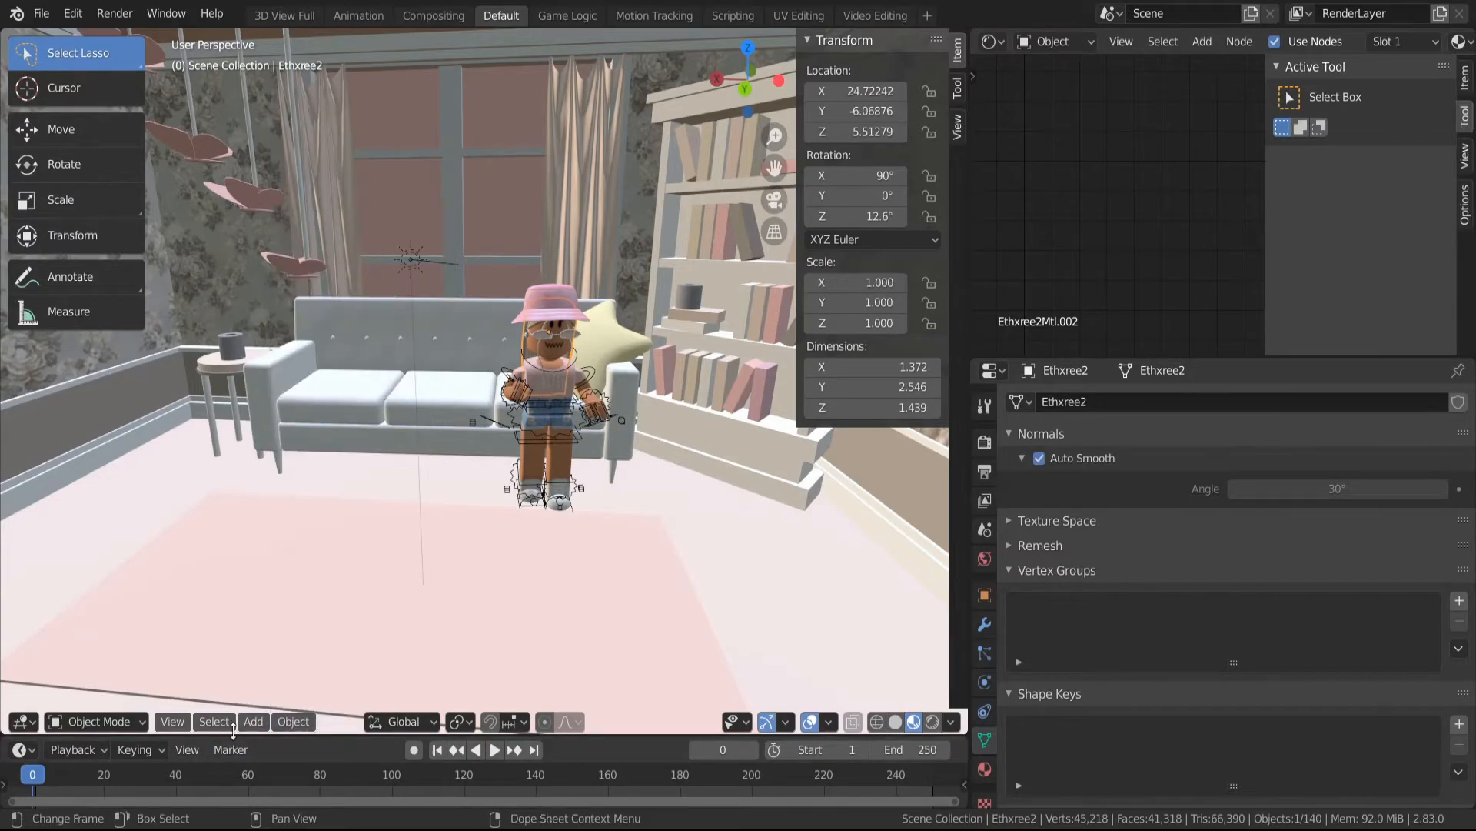
{"action": "left_click", "coordinate": [255, 723]}
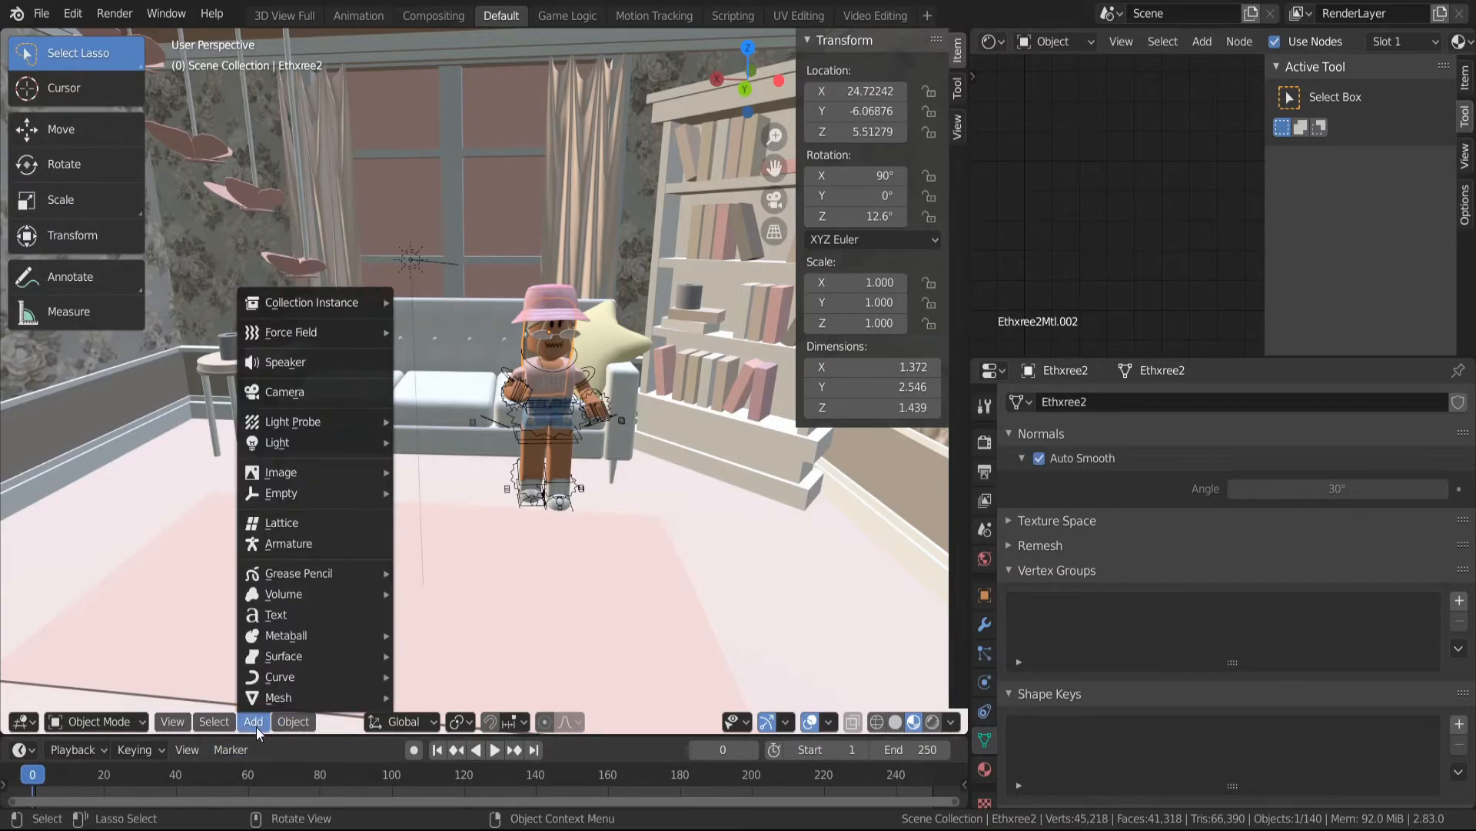
{"action": "left_click", "coordinate": [303, 388]}
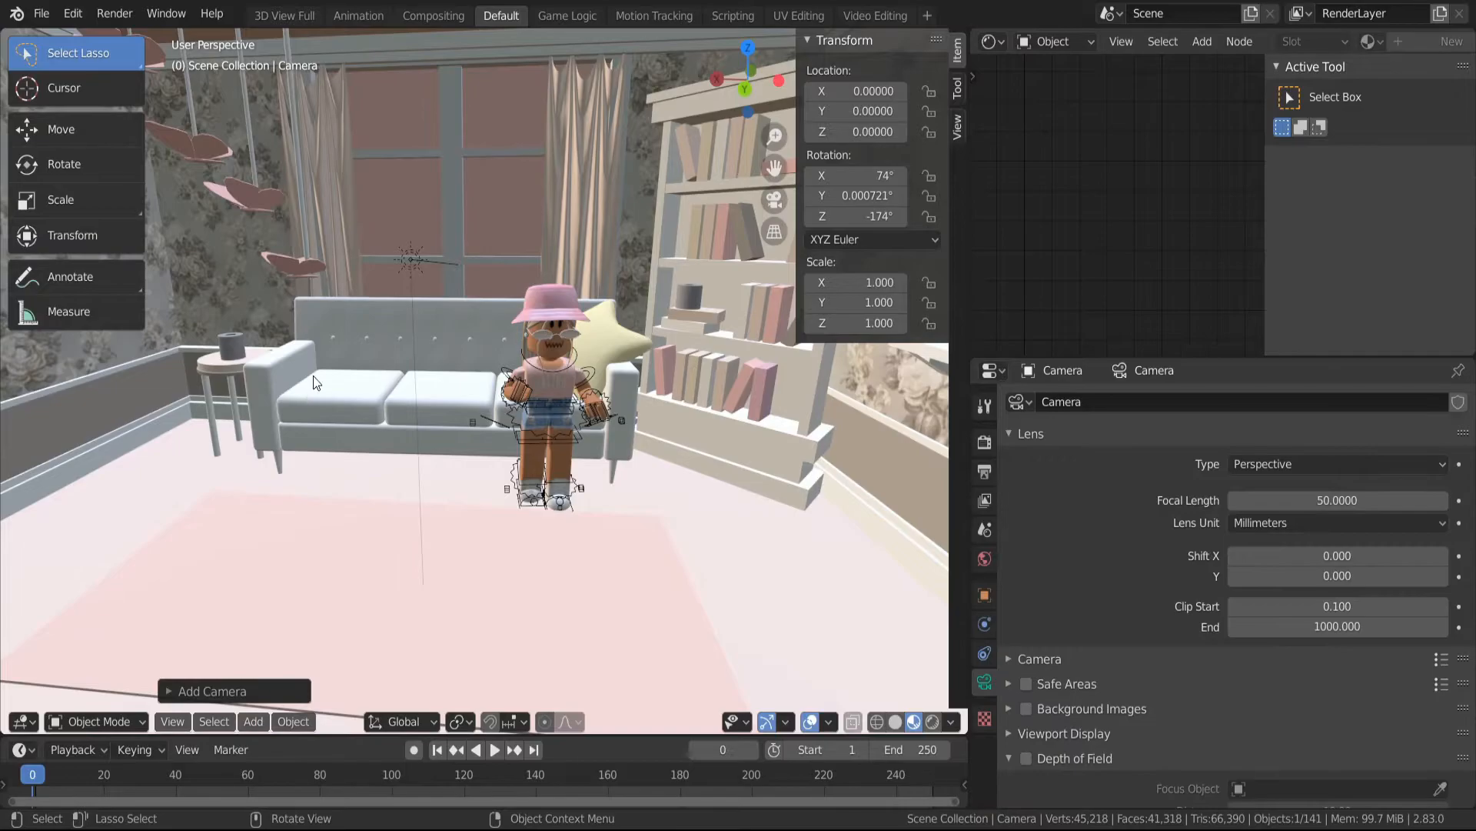
{"action": "left_click", "coordinate": [773, 202]}
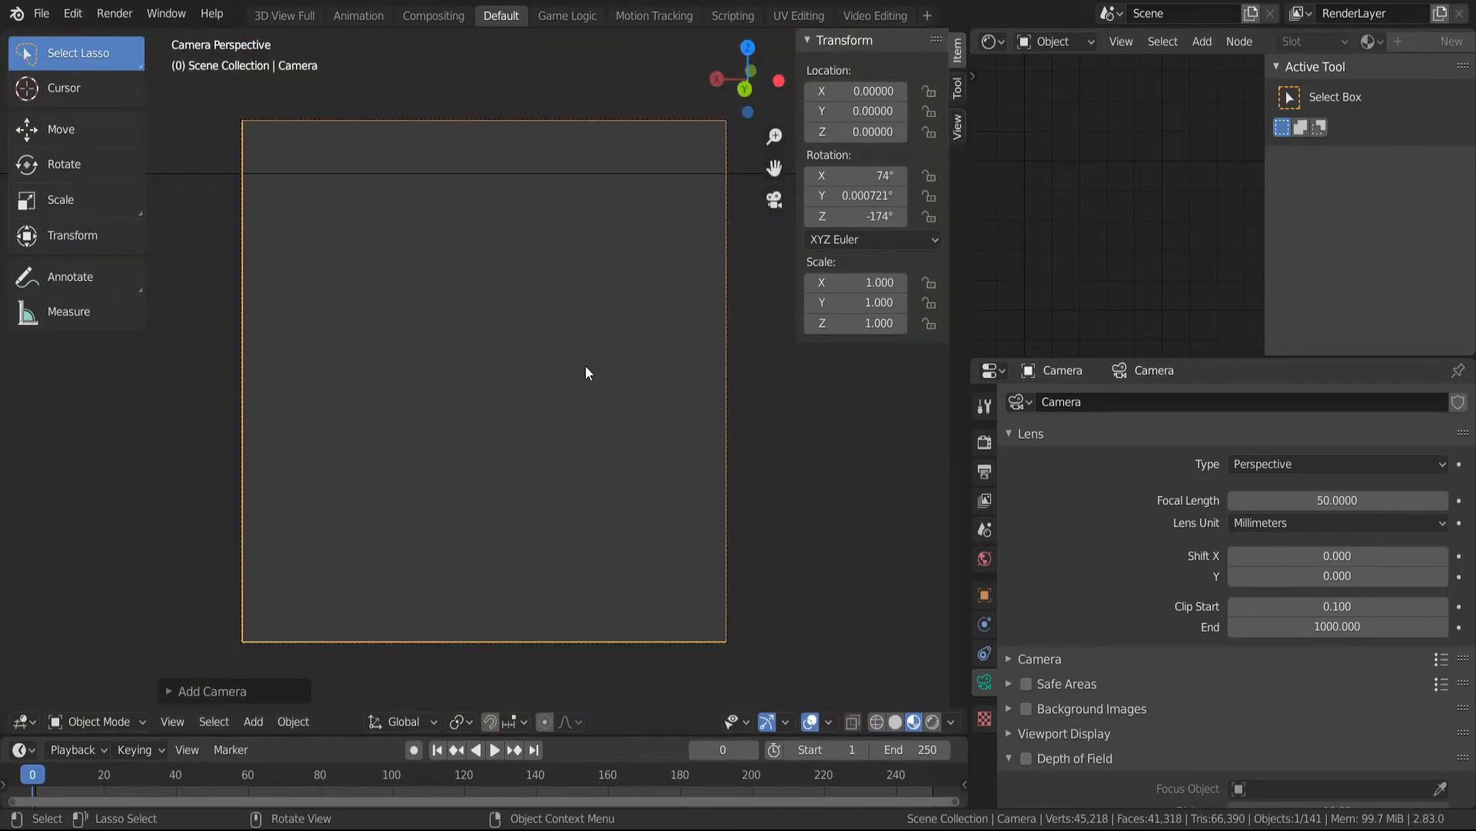
Fly the camera from the origin into the room until it faces the character, at about X 26.54, Y 7.48, Z 3.93
{"action": "key", "text": "shift+grave"}
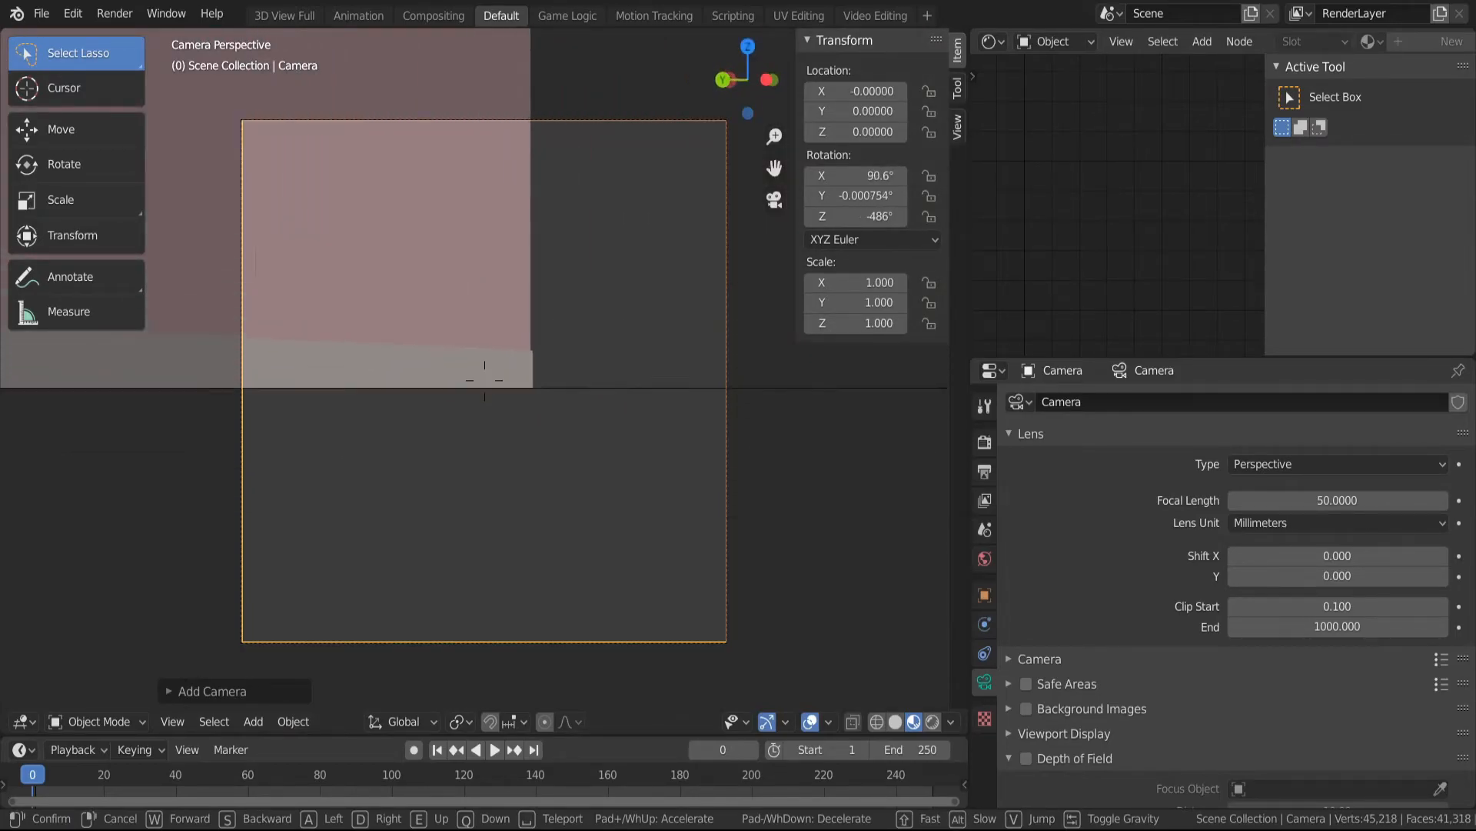
{"action": "key", "text": "w"}
{"action": "key", "text": "d"}
{"action": "key", "text": "w"}
{"action": "key", "text": "d"}
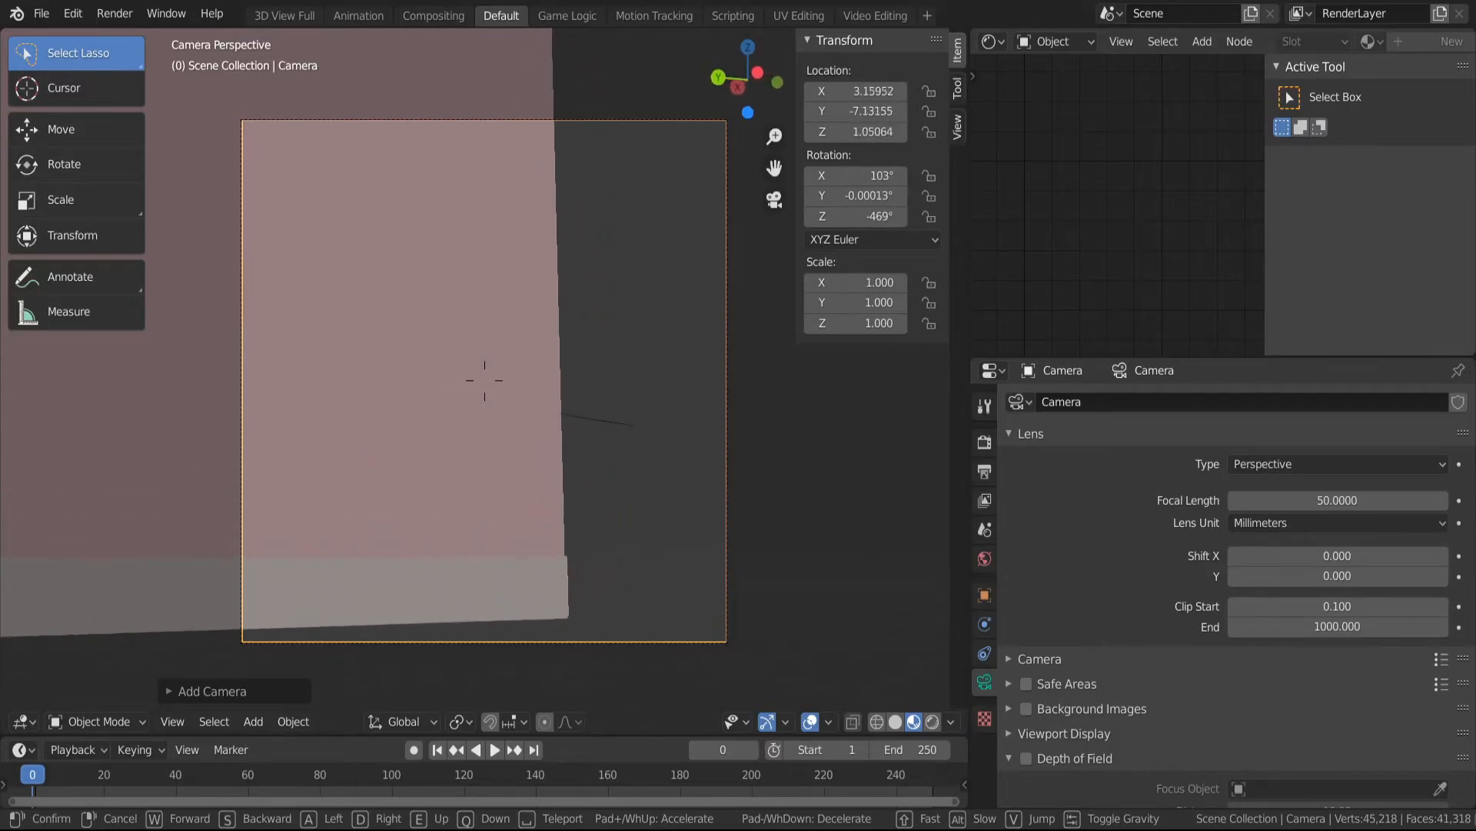
{"action": "key", "text": "w"}
{"action": "key", "text": "d"}
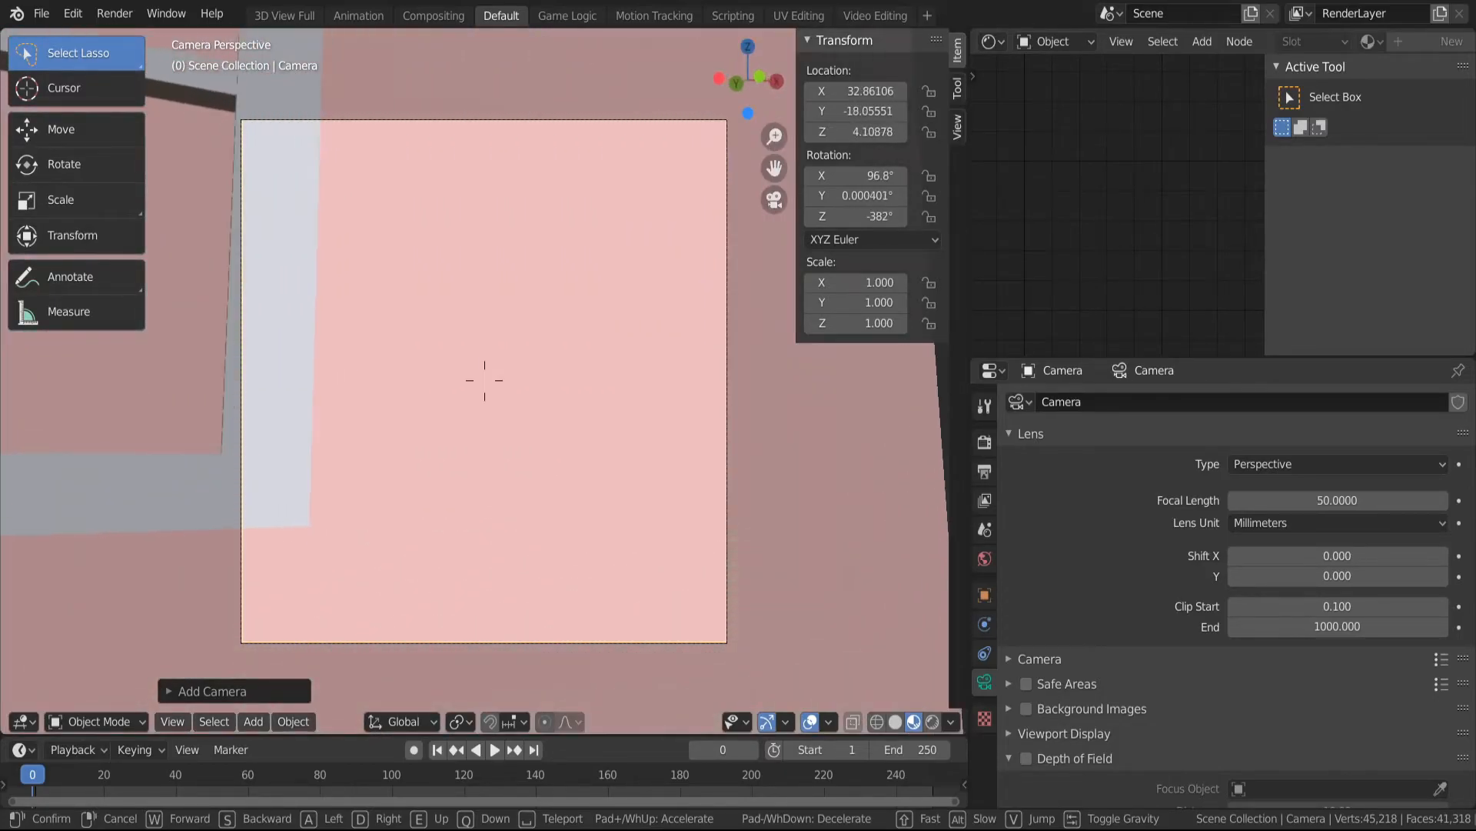
{"action": "key", "text": "w"}
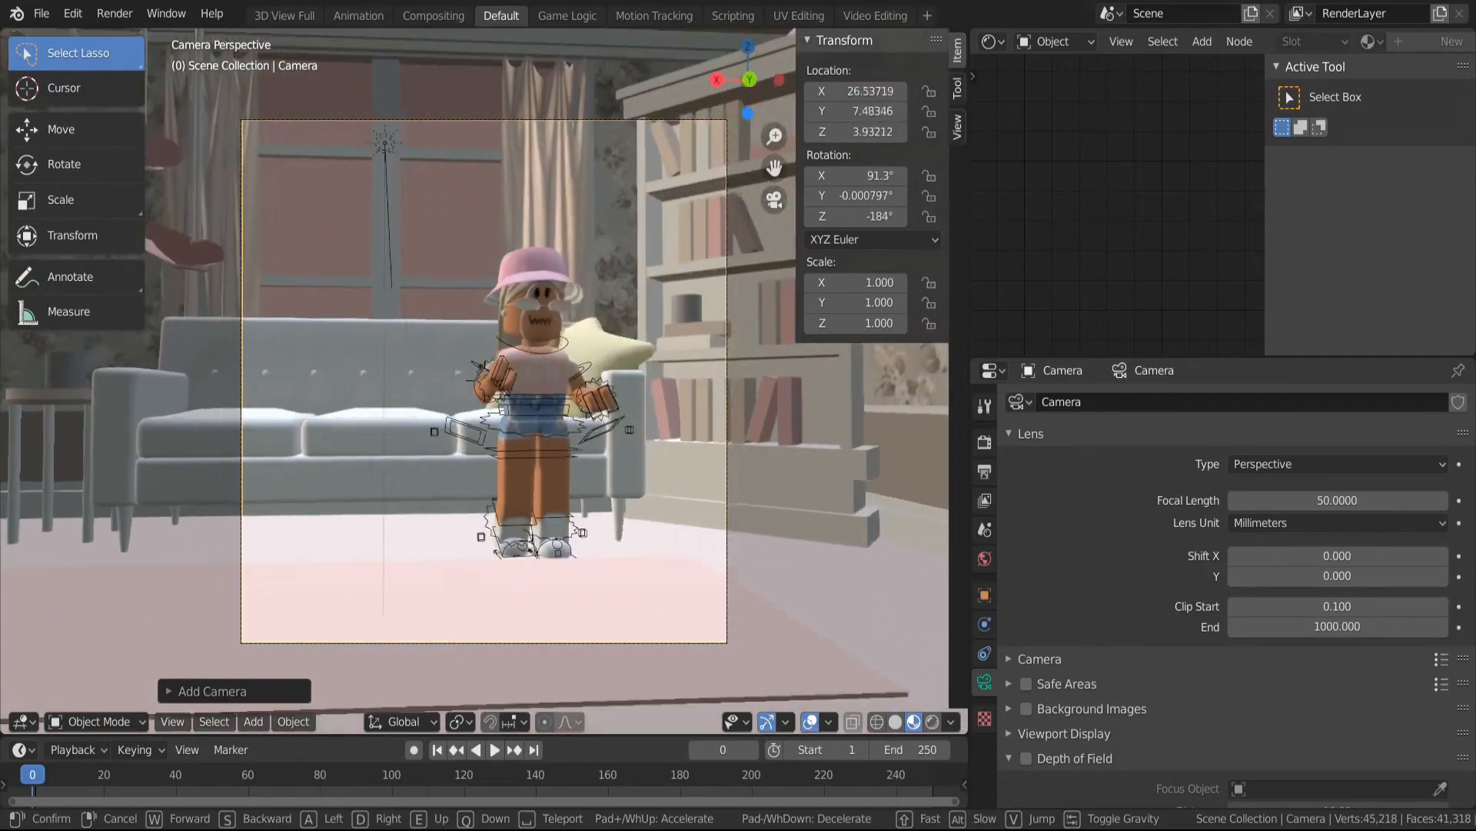
Bring the camera closer to frame the character's full body, at about X 24.54, Y 2.57, Z 4.59, rotated X 85.5°, Z -182°
{"action": "key", "text": "w"}
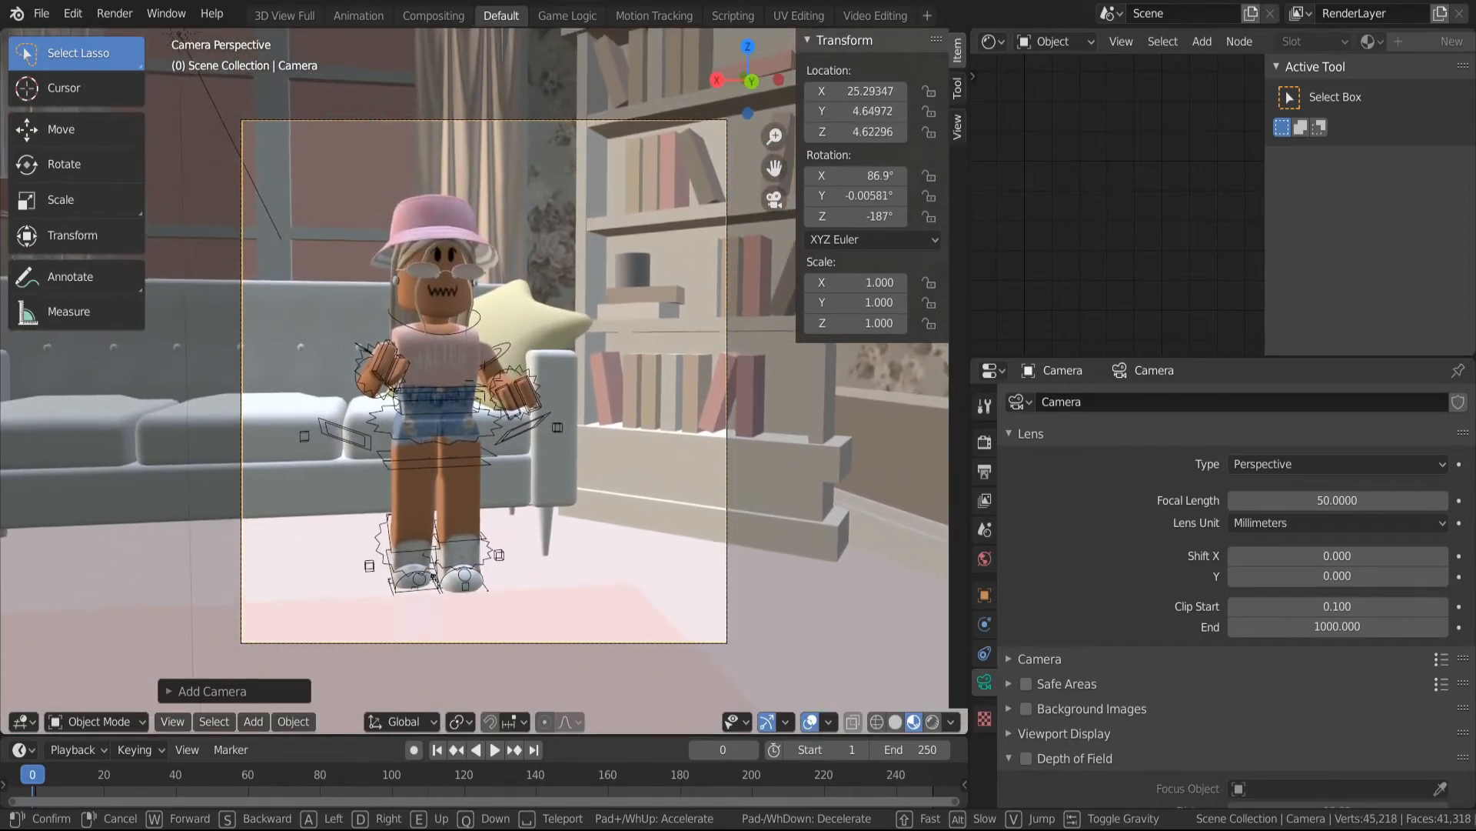
{"action": "key", "text": "w"}
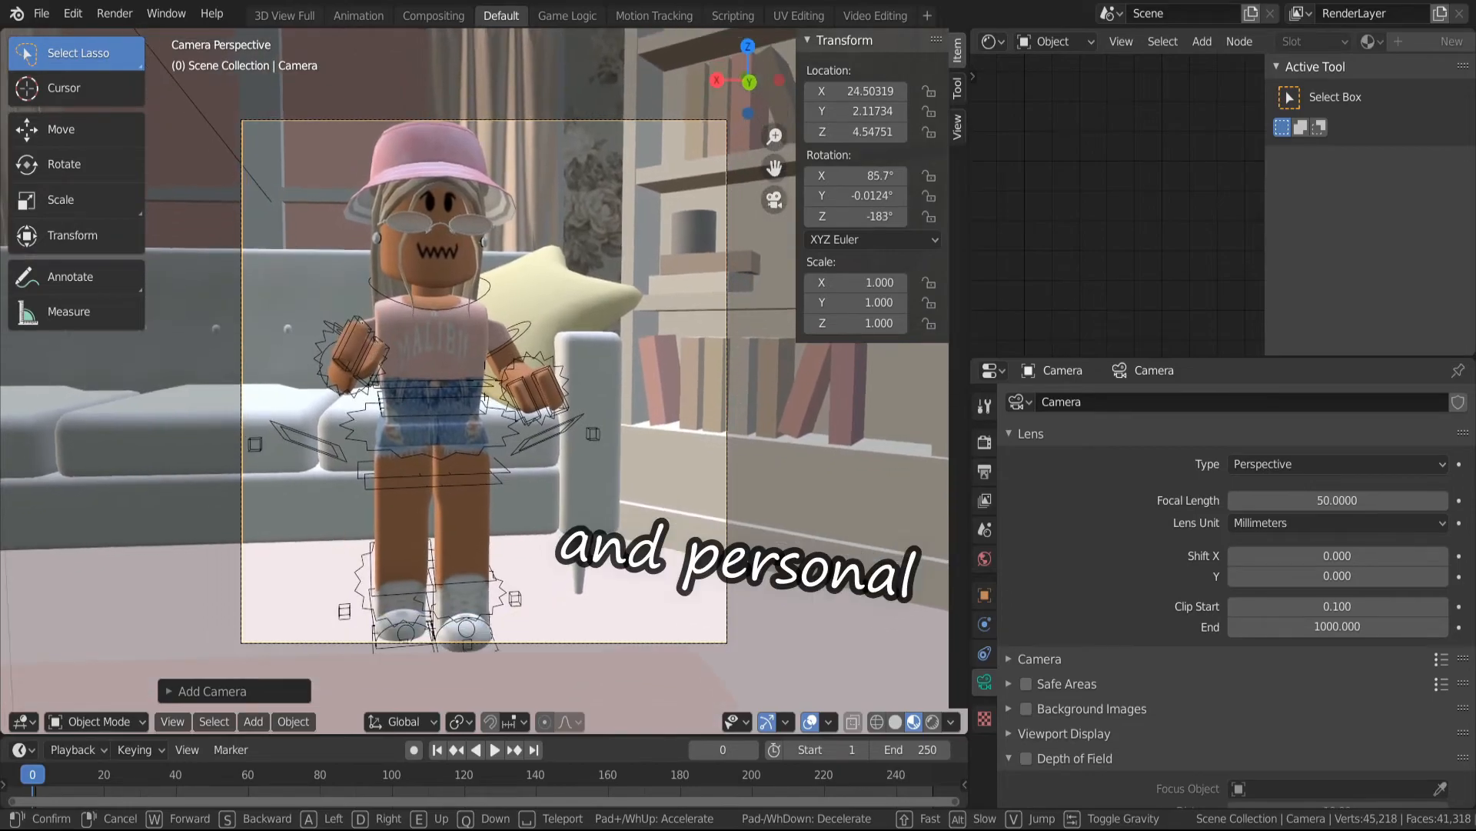
{"action": "key", "text": "s"}
{"action": "key", "text": "w"}
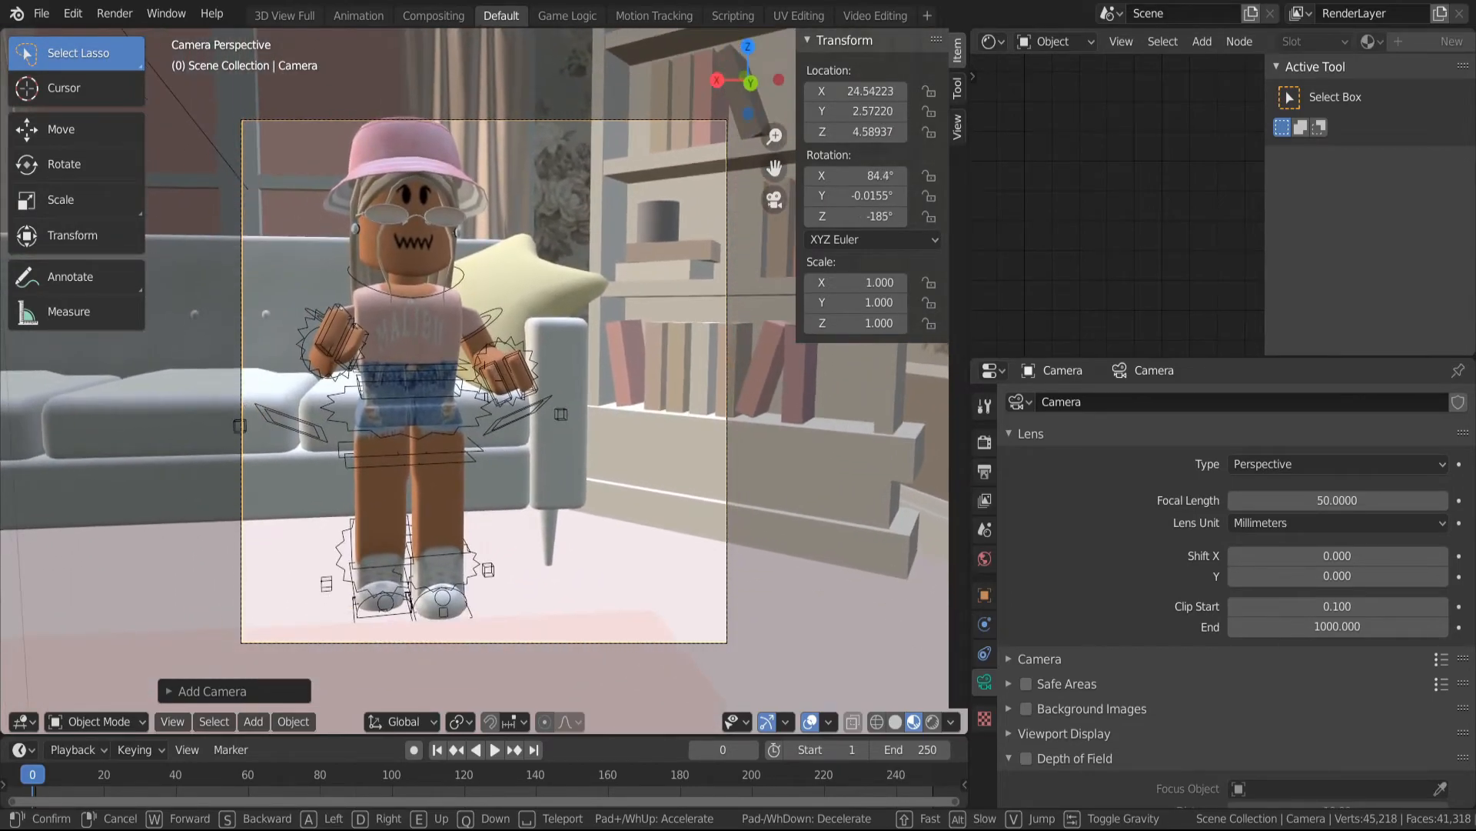
{"action": "key", "text": "Return"}
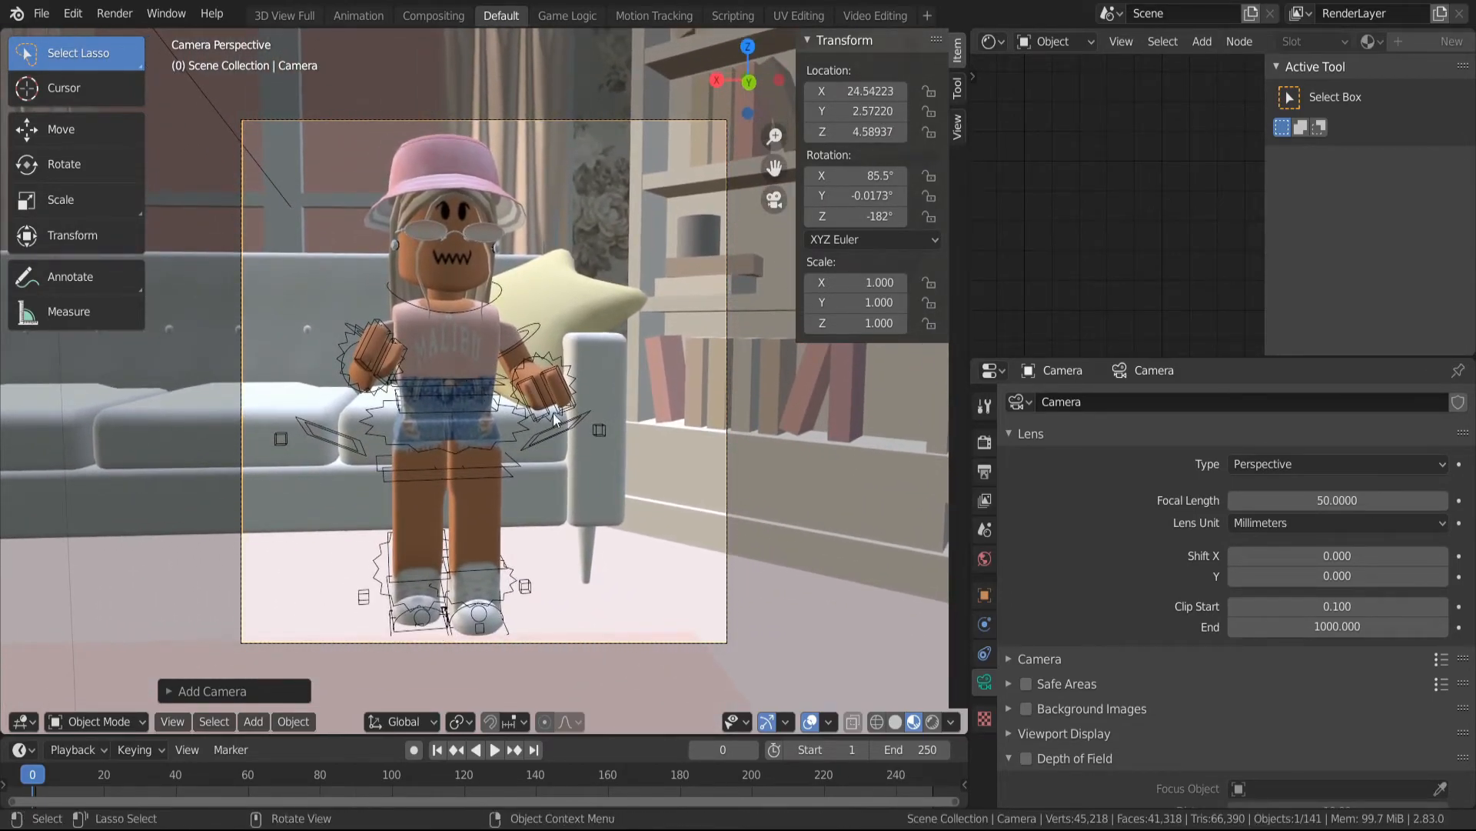
Check the camera framing in rendered shading, return to material preview and render the image
{"action": "left_click", "coordinate": [931, 721]}
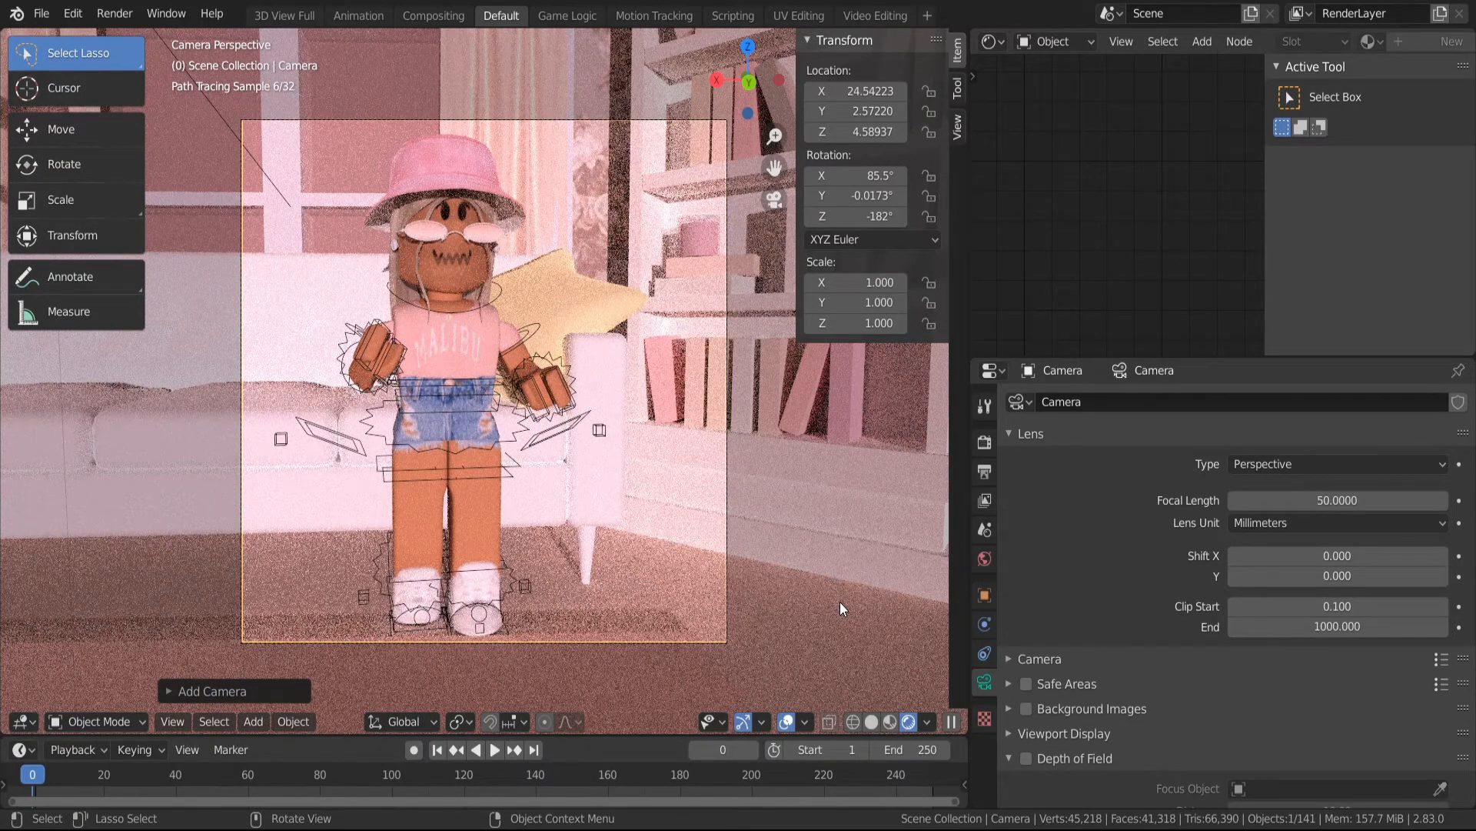
{"action": "left_click", "coordinate": [890, 723]}
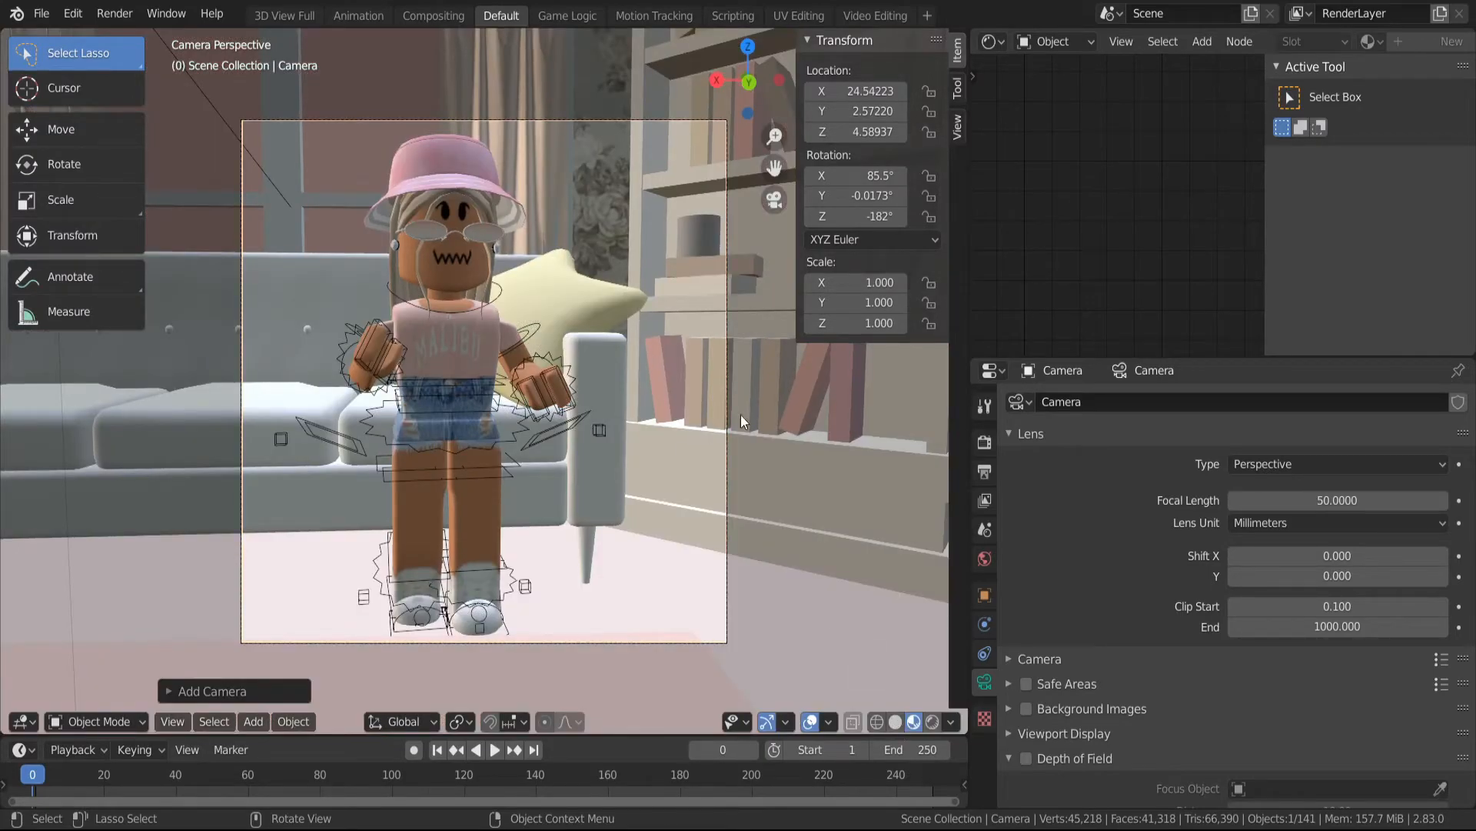
{"action": "left_click", "coordinate": [115, 14]}
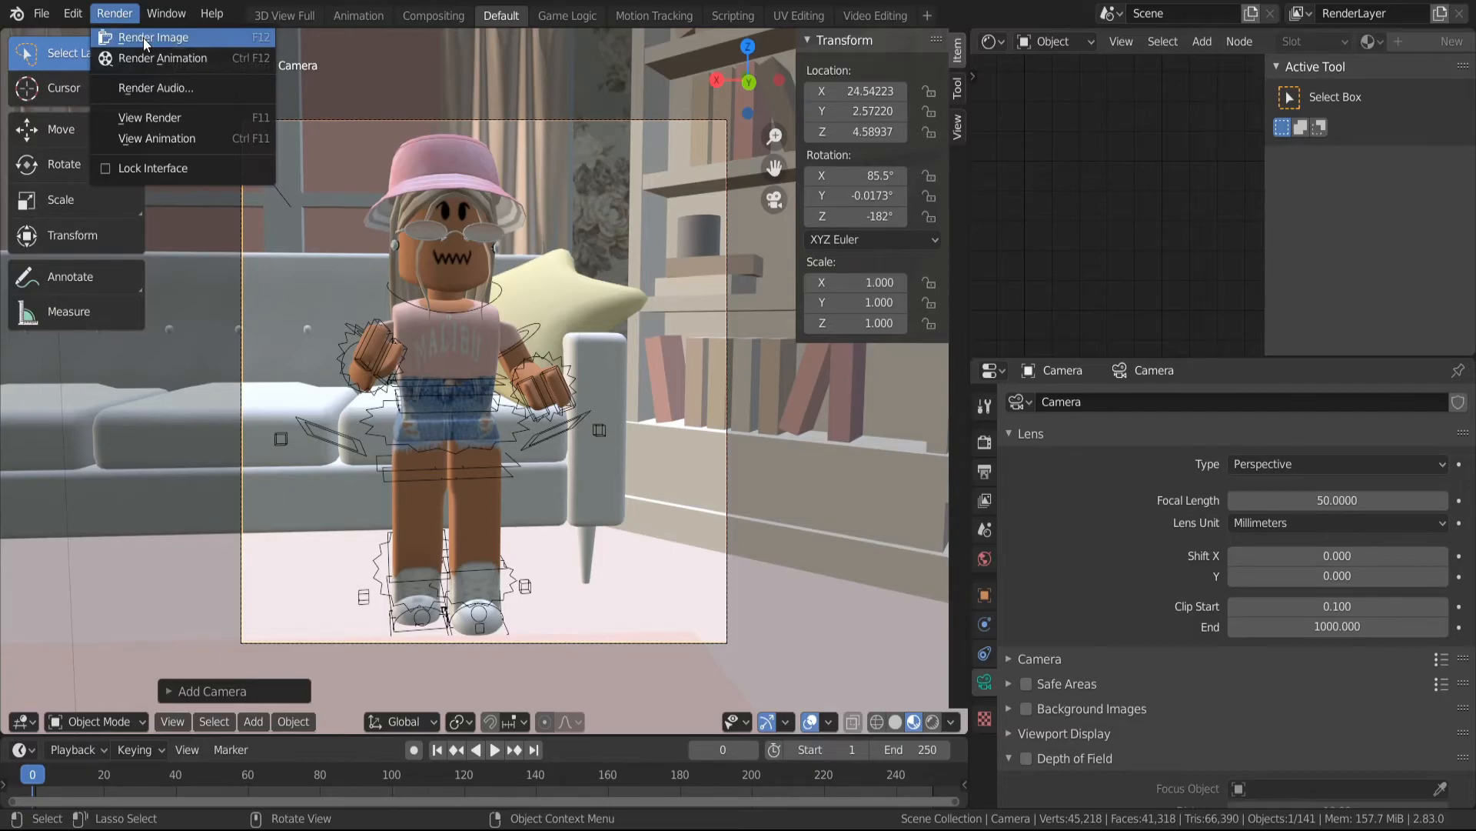
{"action": "left_click", "coordinate": [143, 37]}
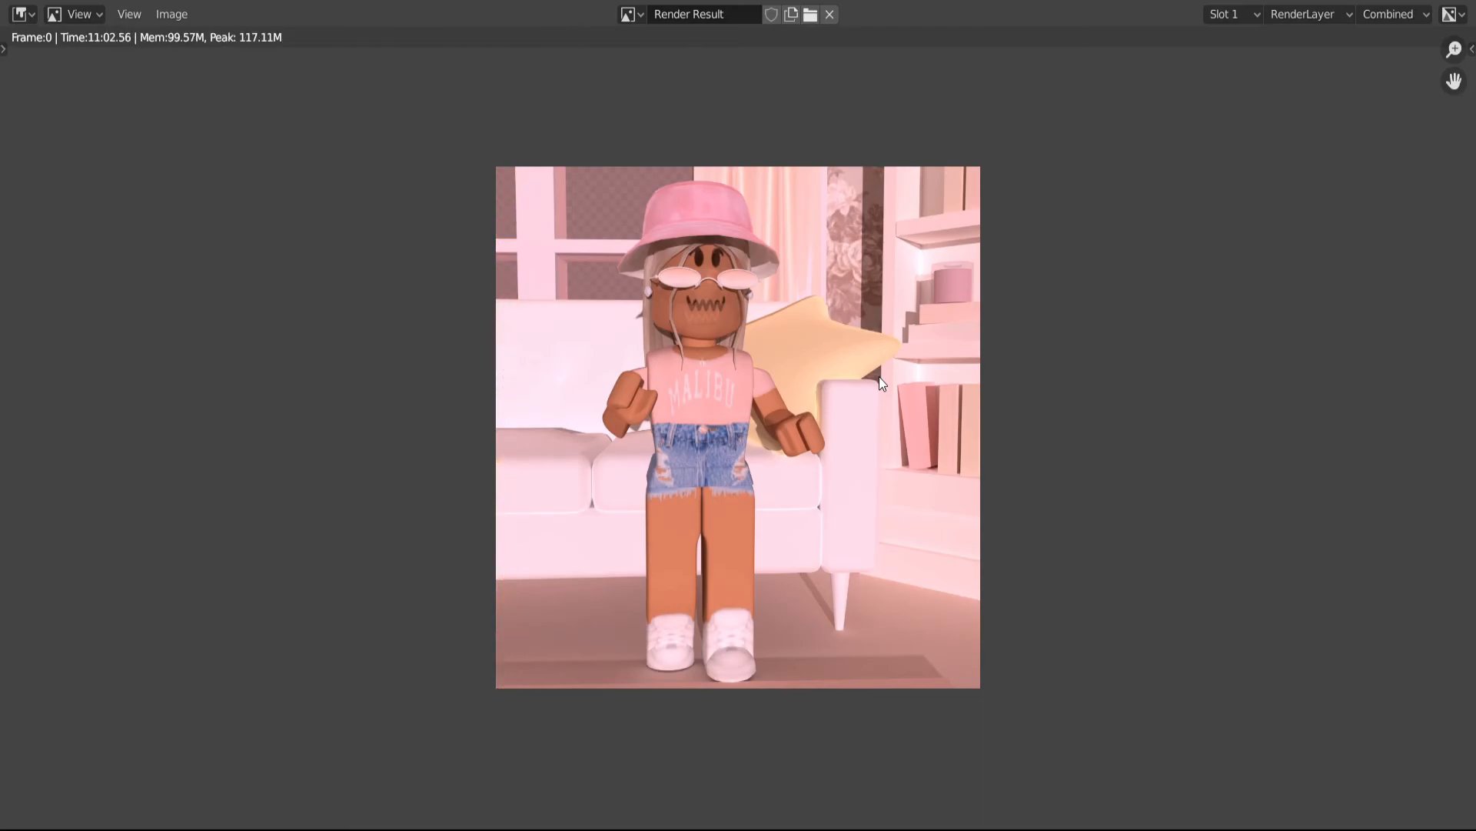
Start saving the finished render as an image file
{"action": "left_click", "coordinate": [176, 16]}
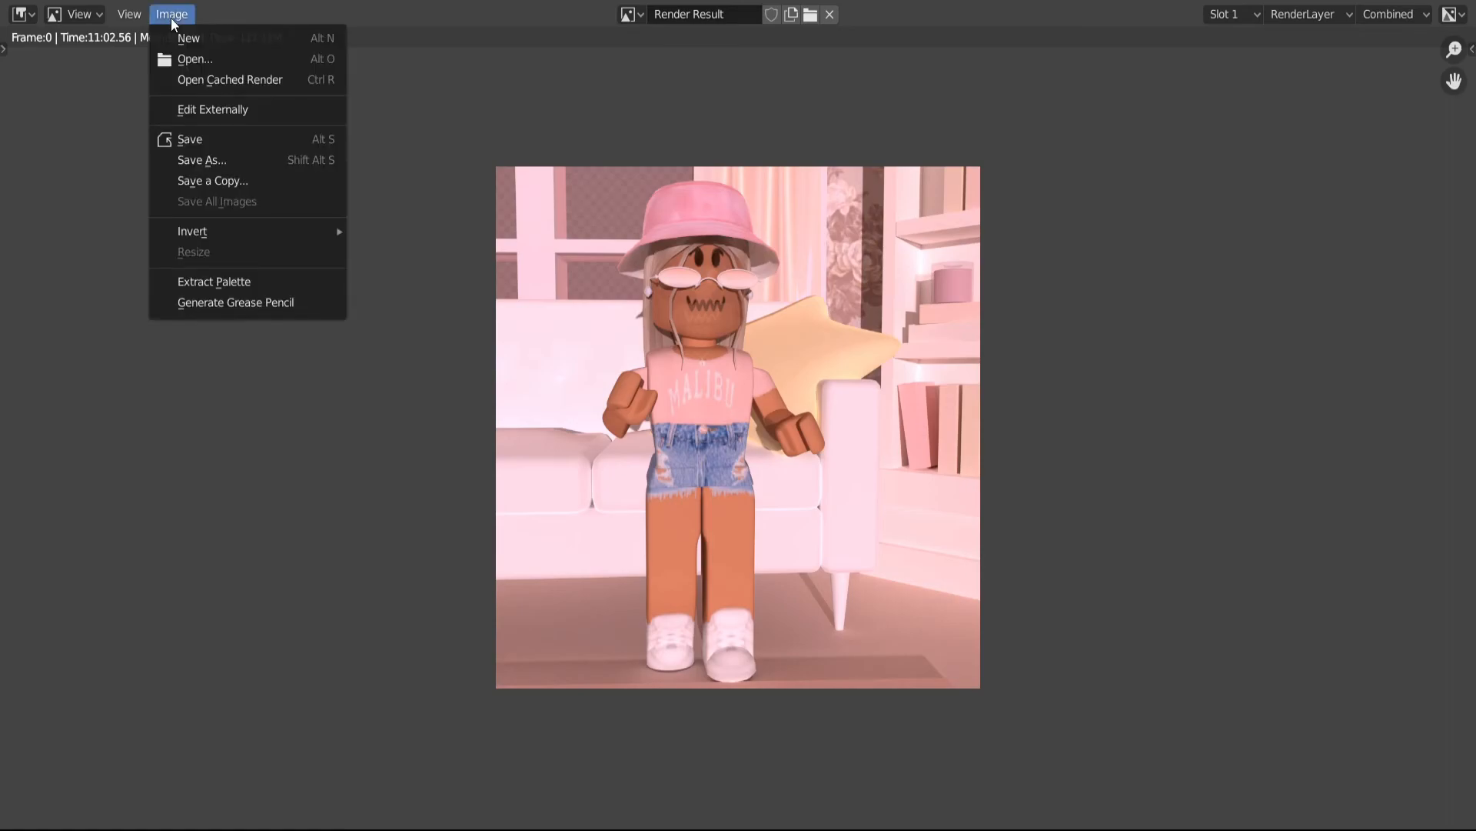